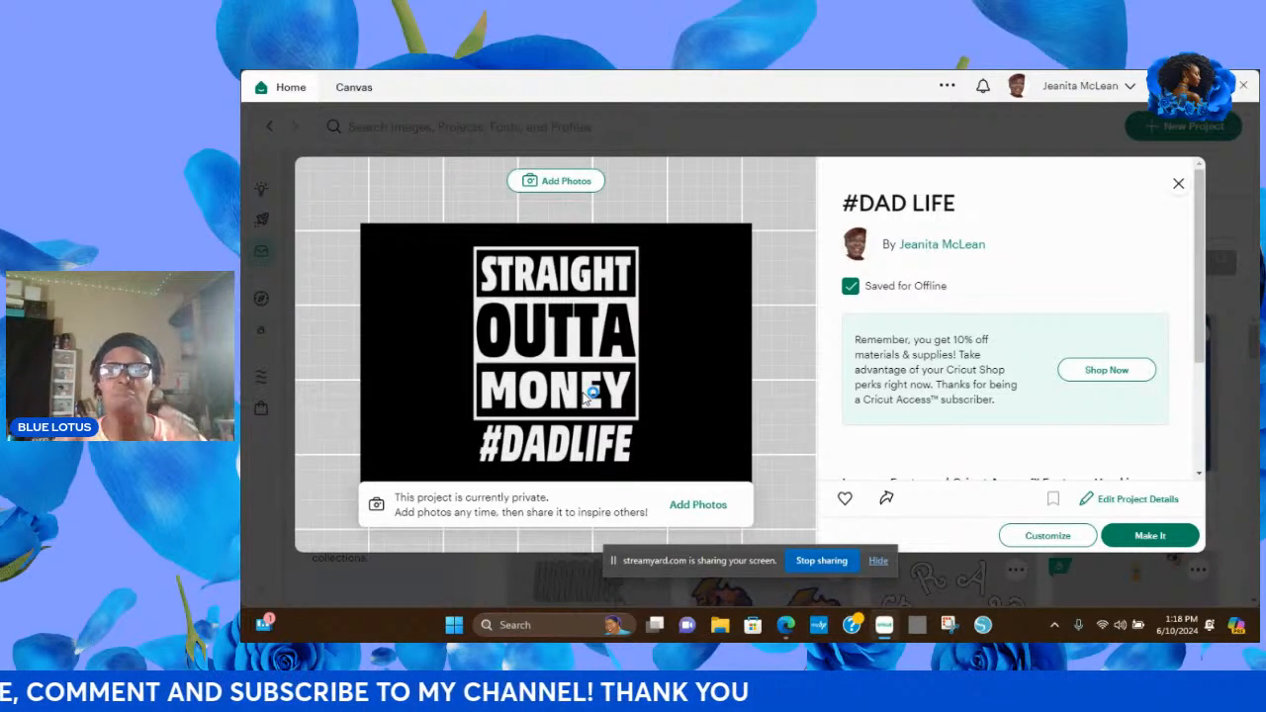
Try to open the #DAD LIFE project for customizing, retry it from the project list, and close its details.
click(1037, 539)
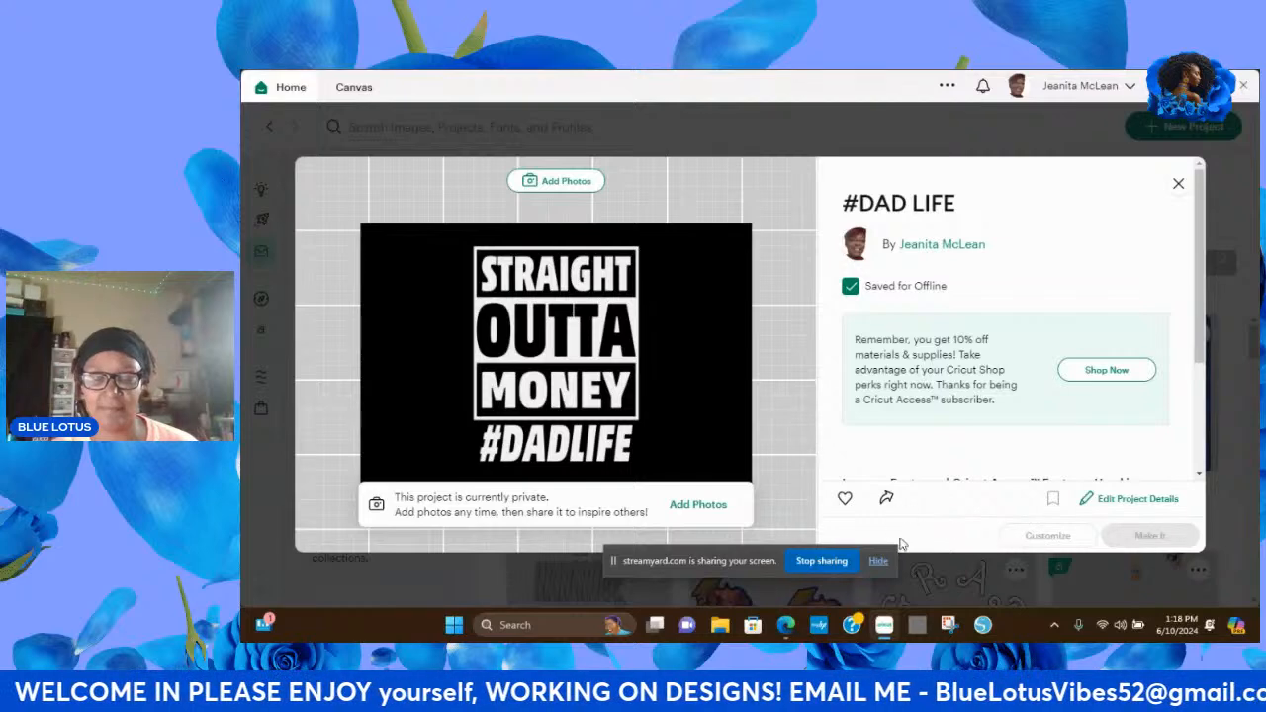
click(878, 561)
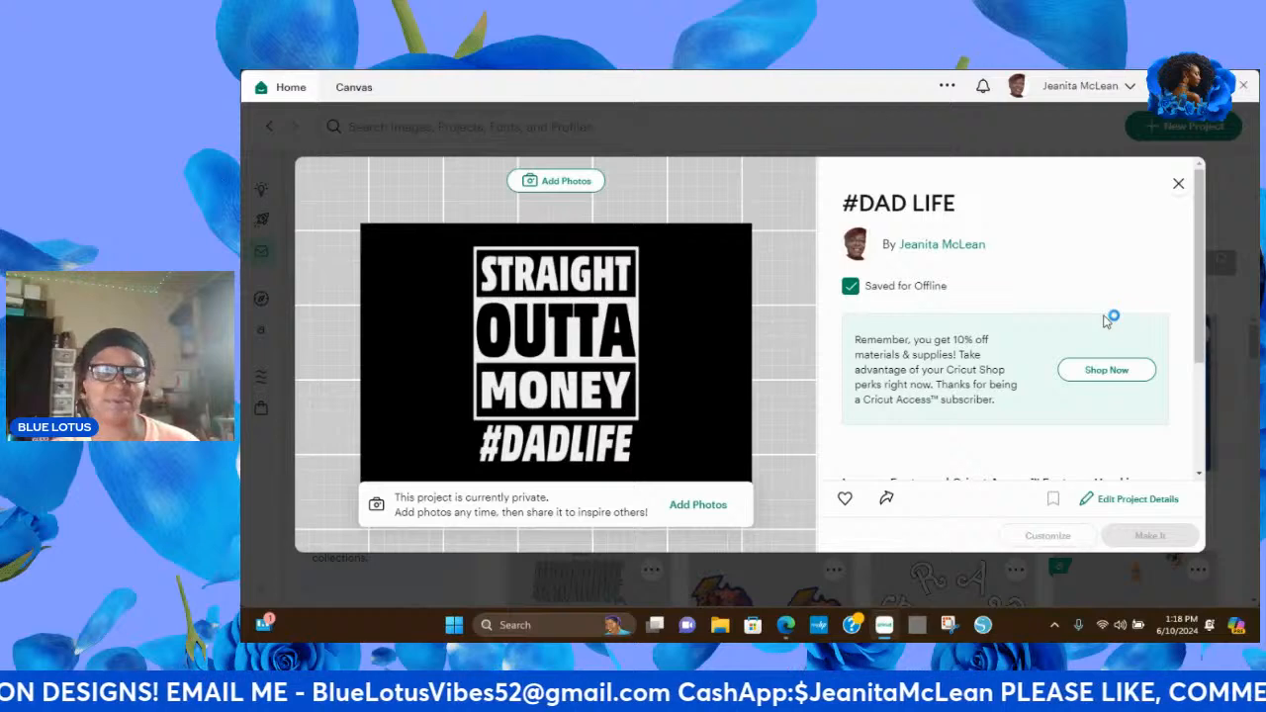
click(1178, 188)
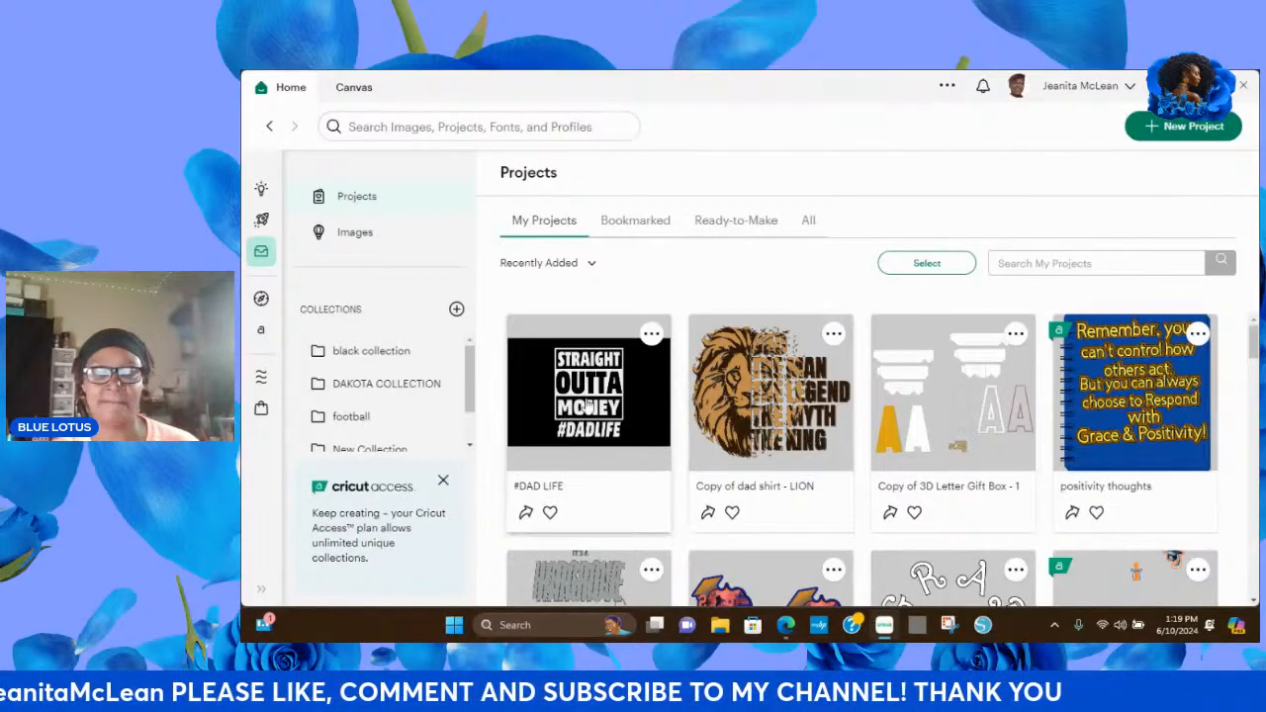
click(589, 428)
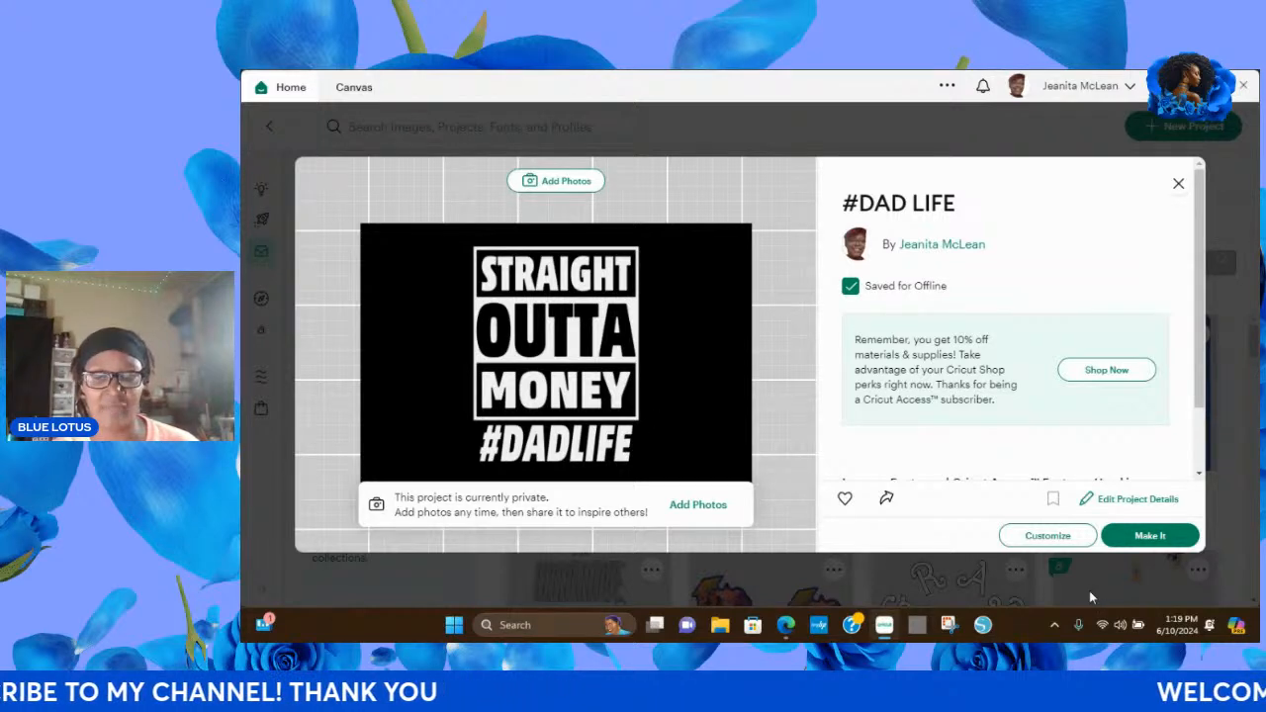
click(1045, 536)
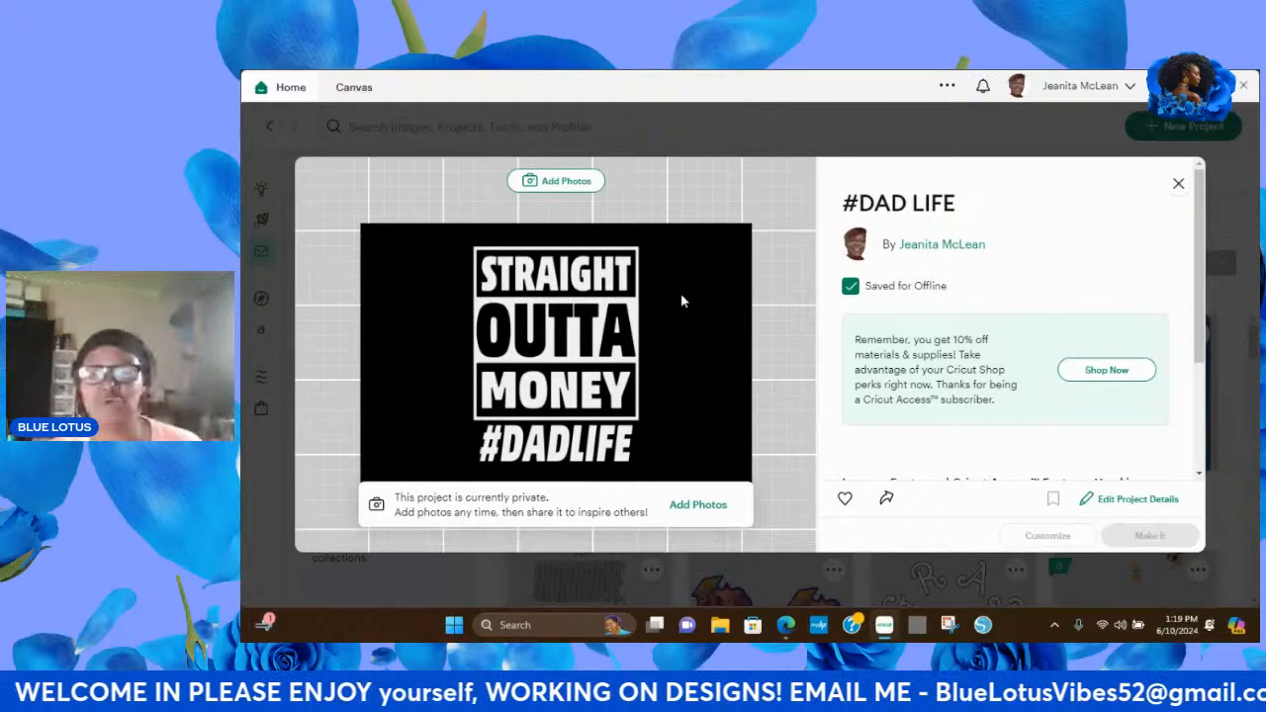
click(1199, 474)
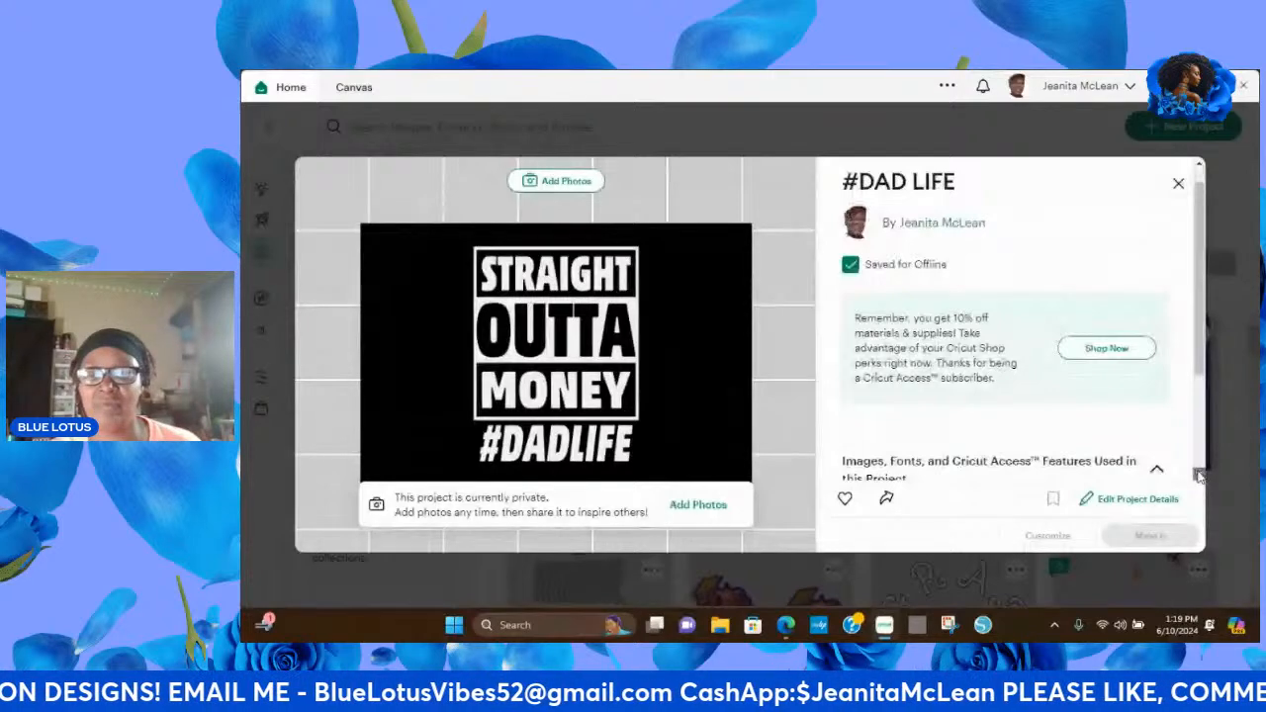
scroll(1199, 475, down, 3)
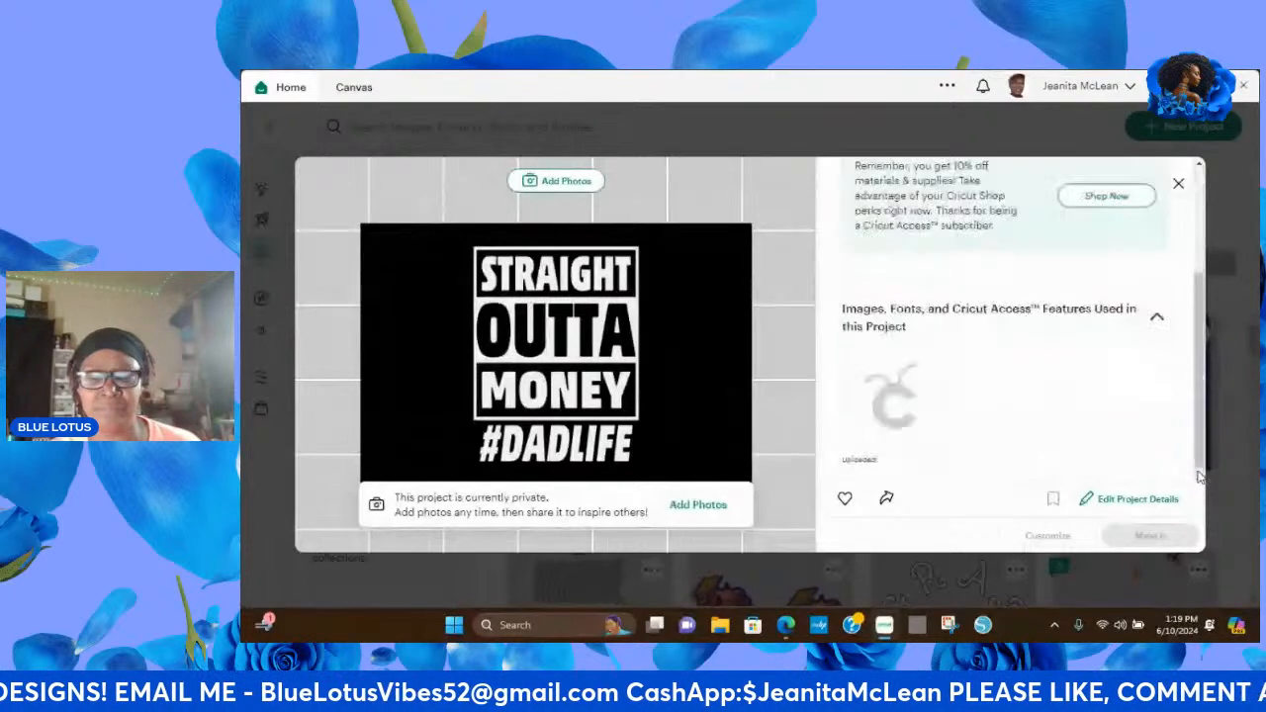
click(1177, 187)
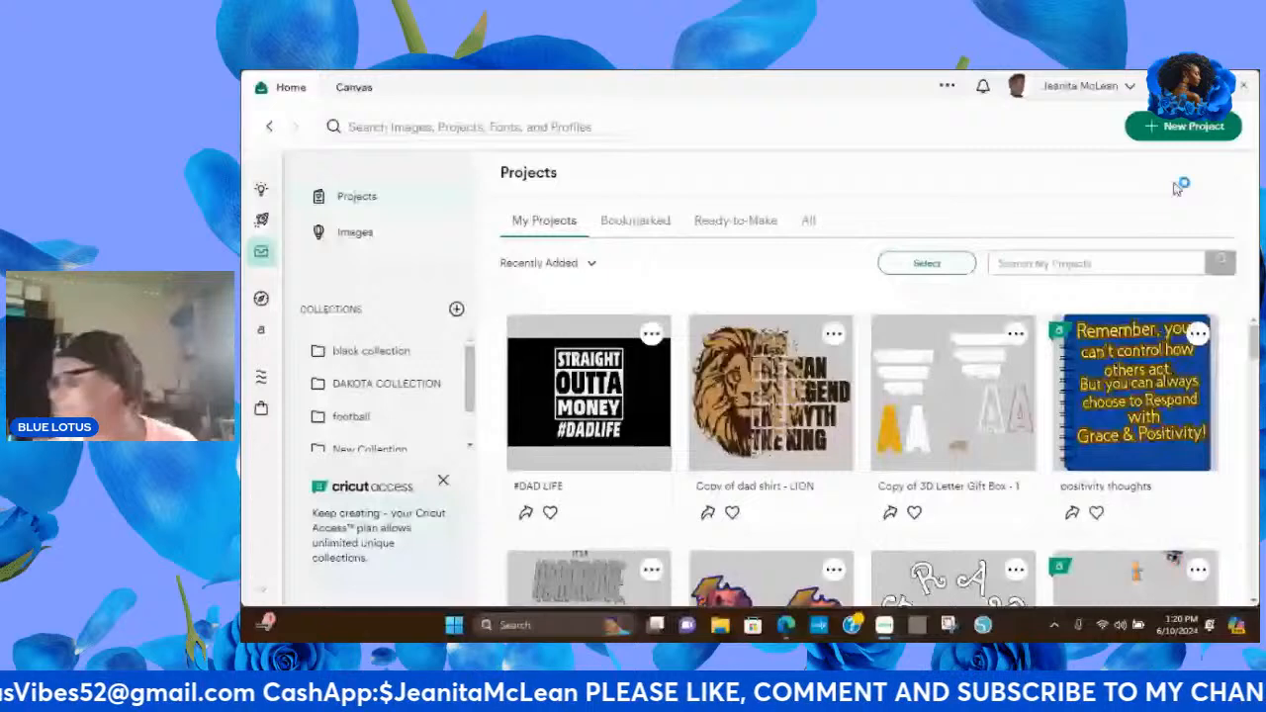
Try to open the "Copy of dad shirt - LION" project for customizing and close its details.
click(750, 401)
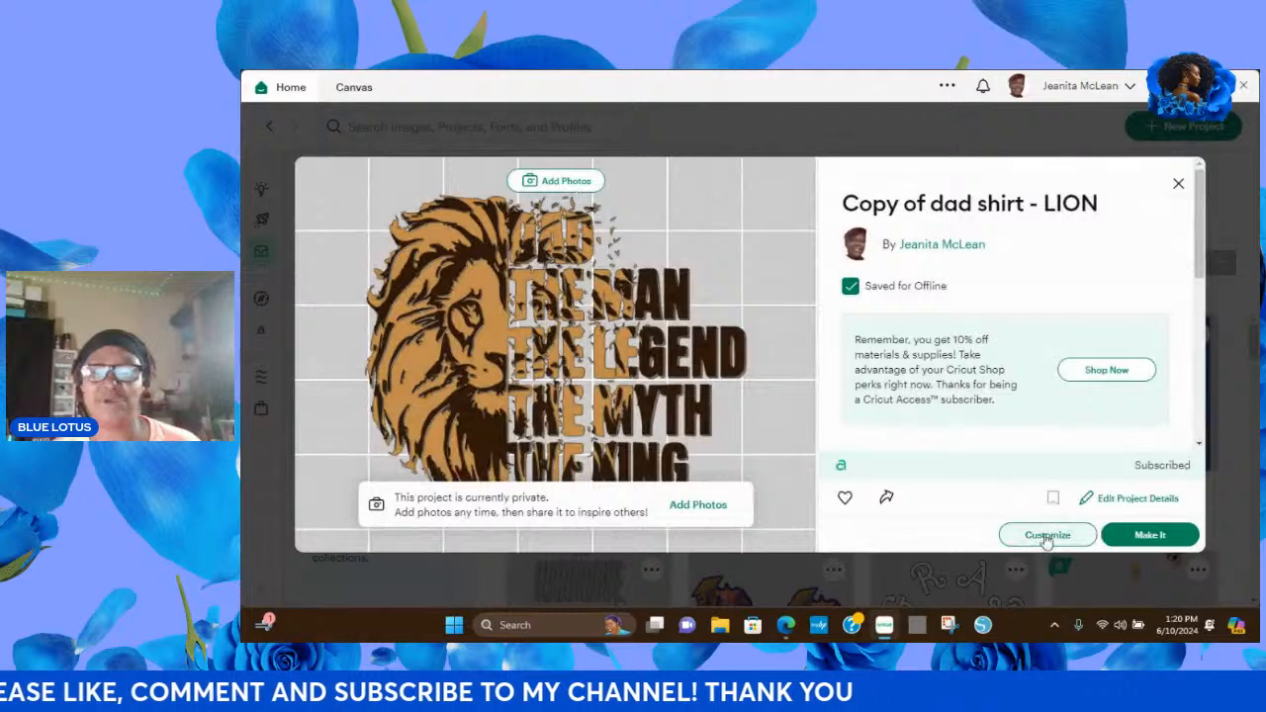
click(1047, 535)
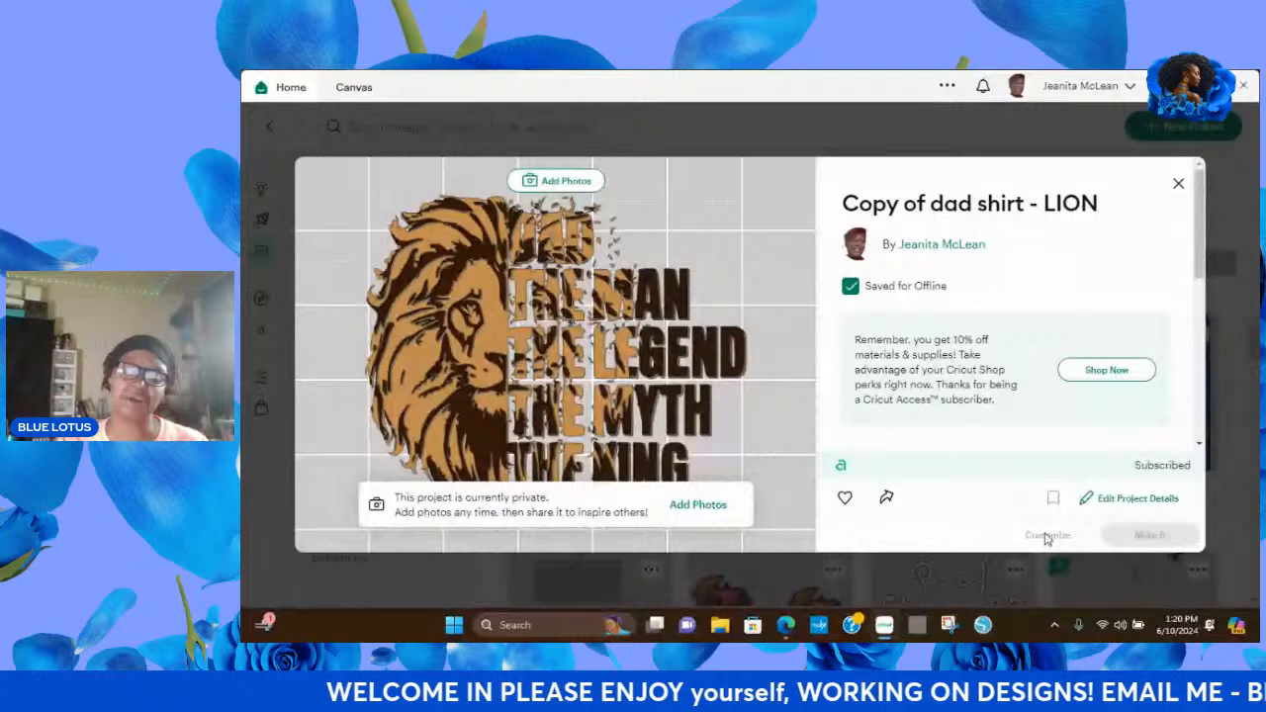
click(1177, 187)
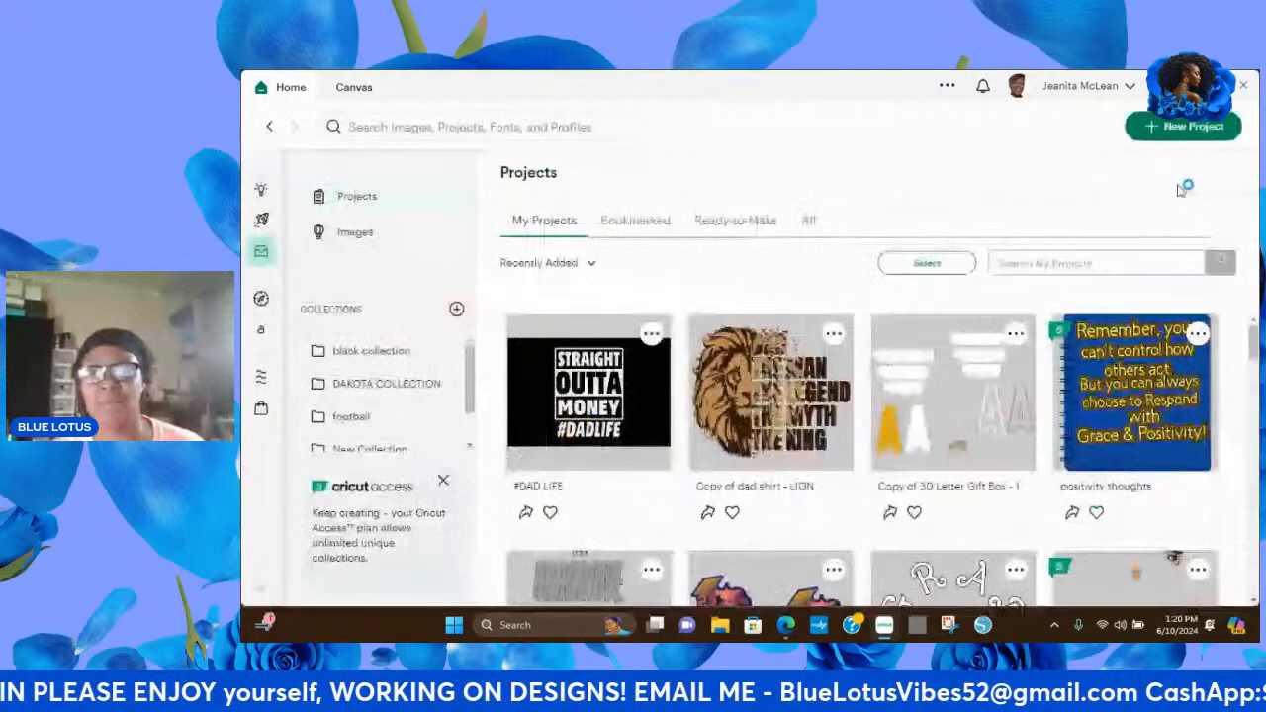
Start a new project with a blank canvas and switch to that canvas.
click(1177, 127)
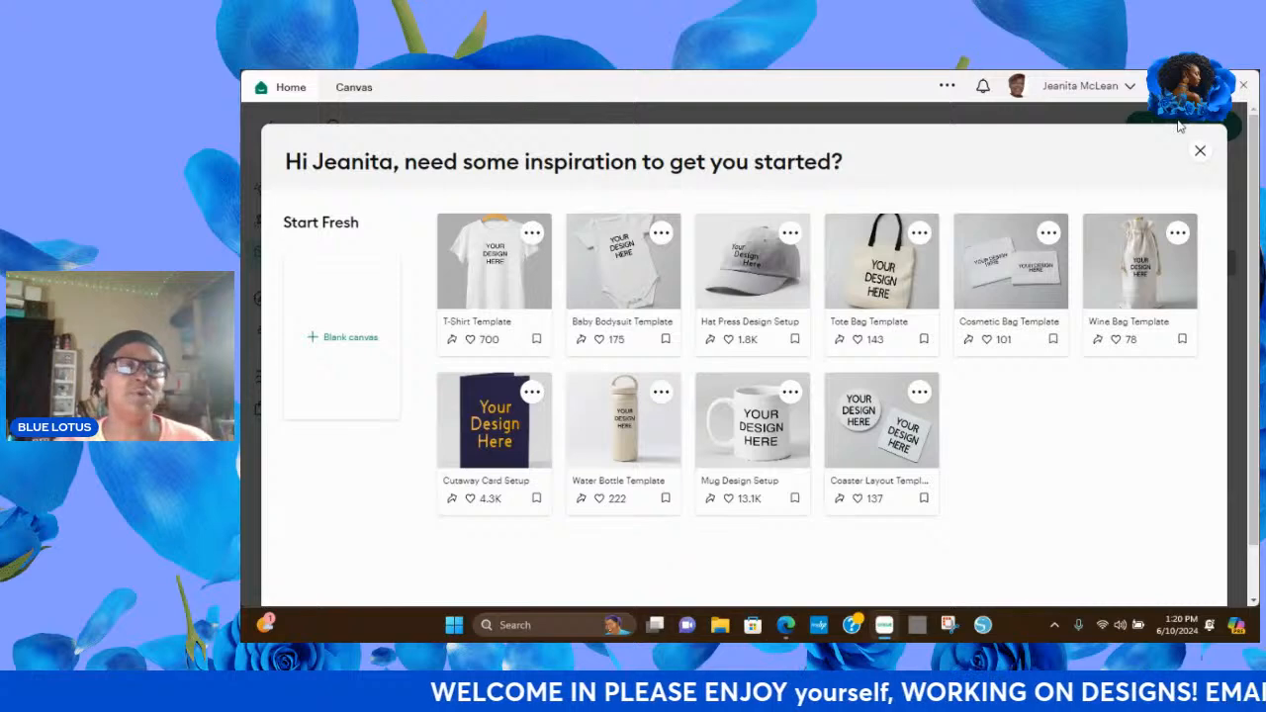
click(334, 342)
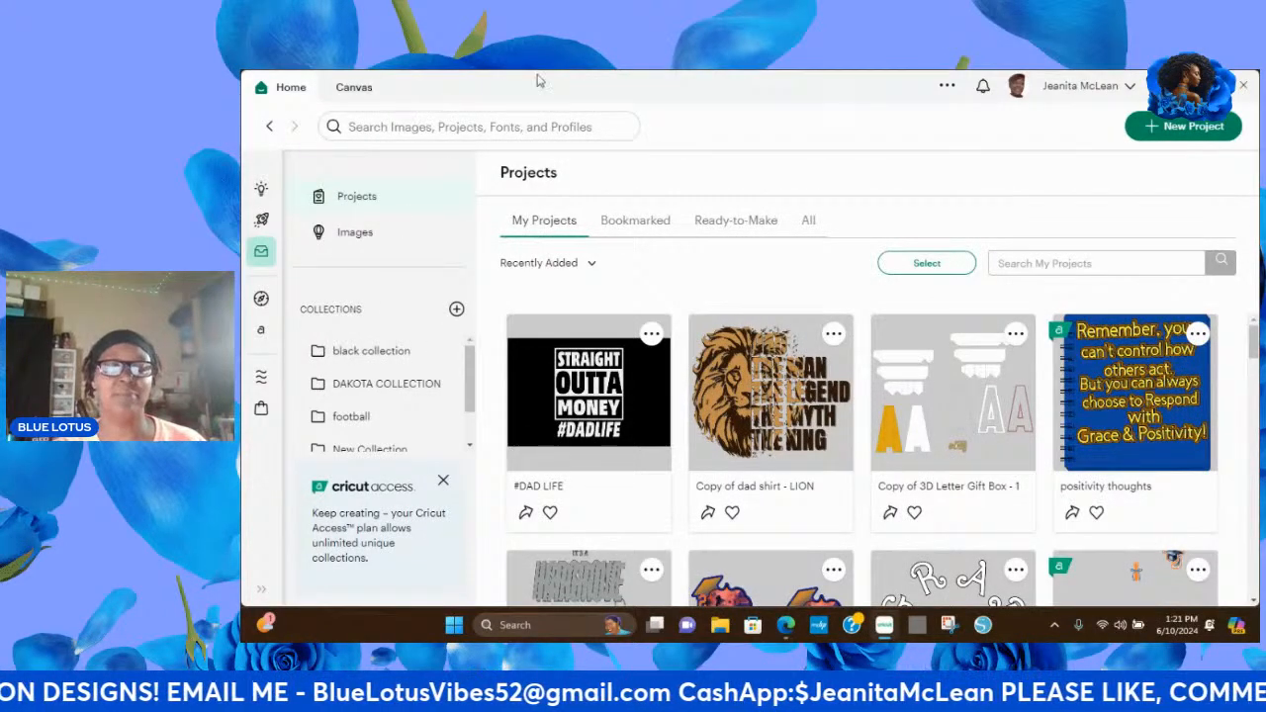
click(354, 88)
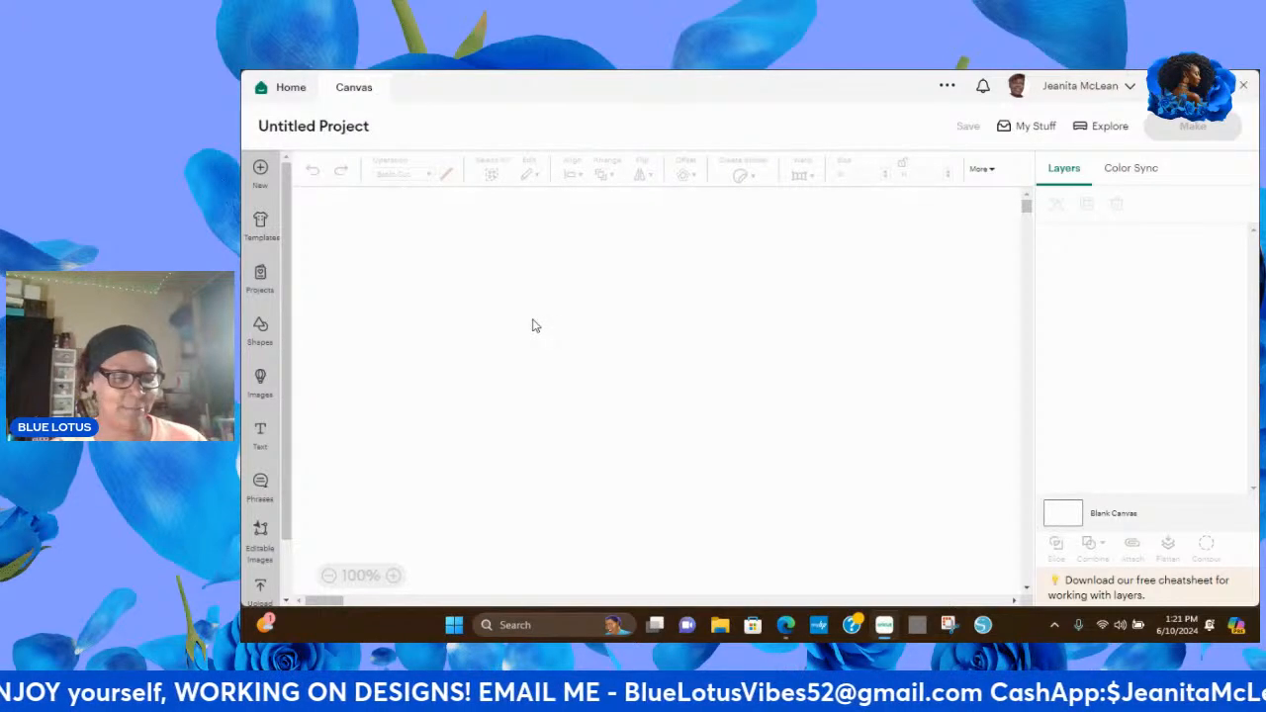
Open the image upload page and browse the recent uploads for a dad design.
click(286, 600)
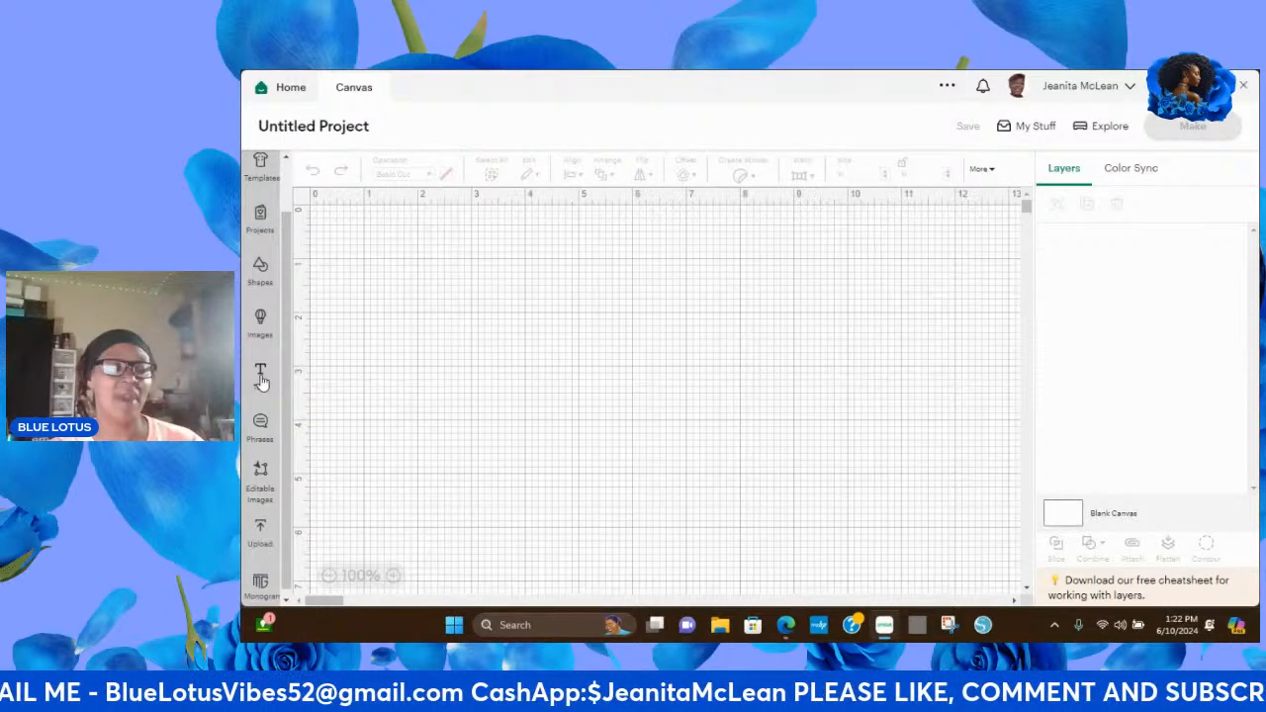
click(260, 534)
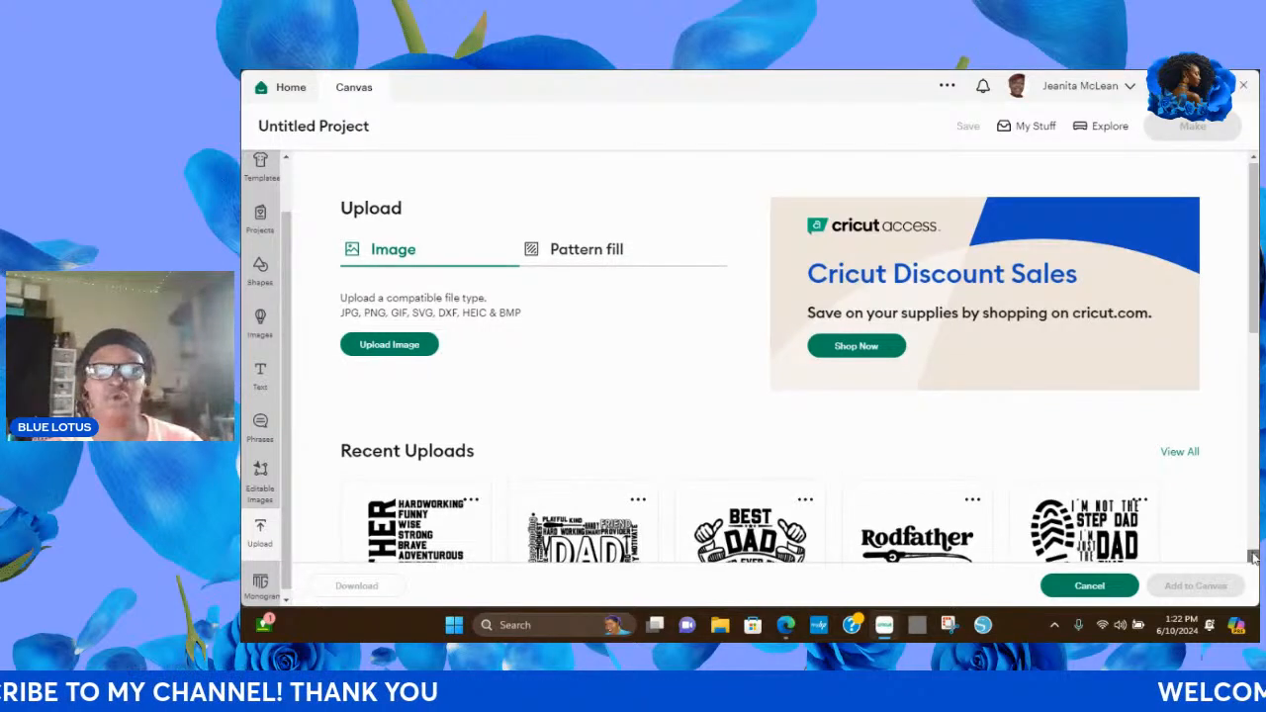
click(1254, 557)
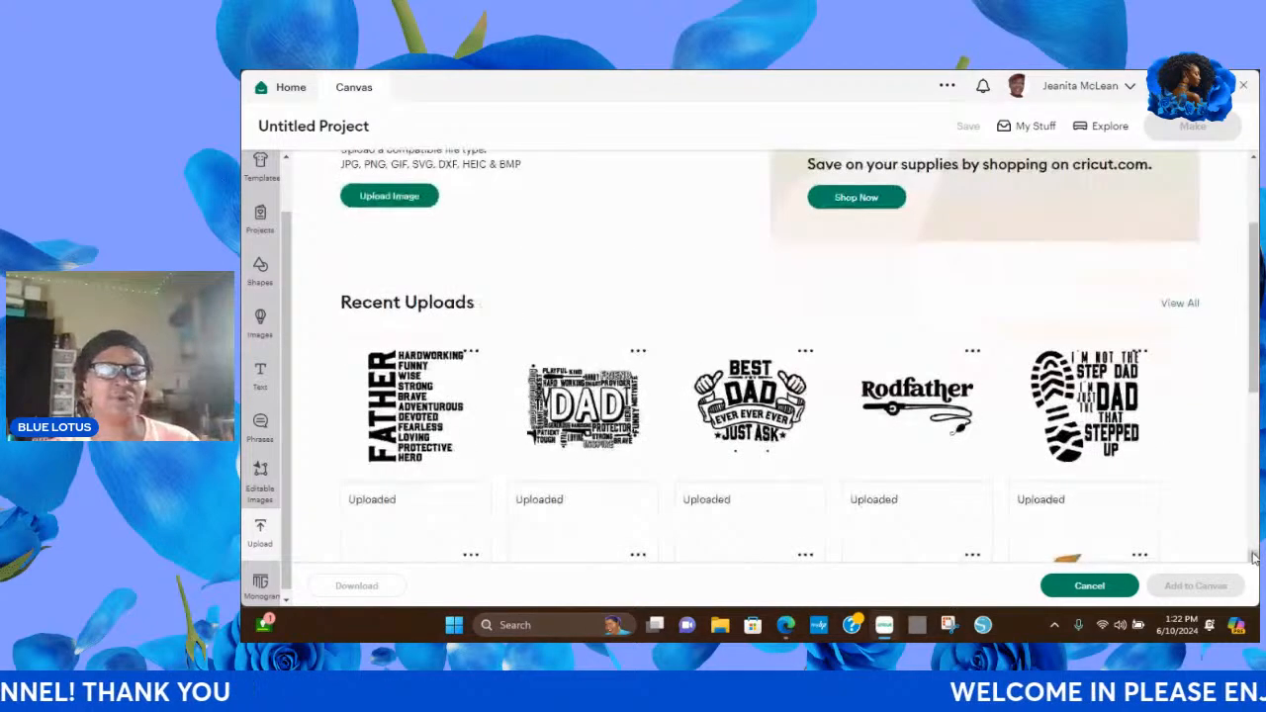
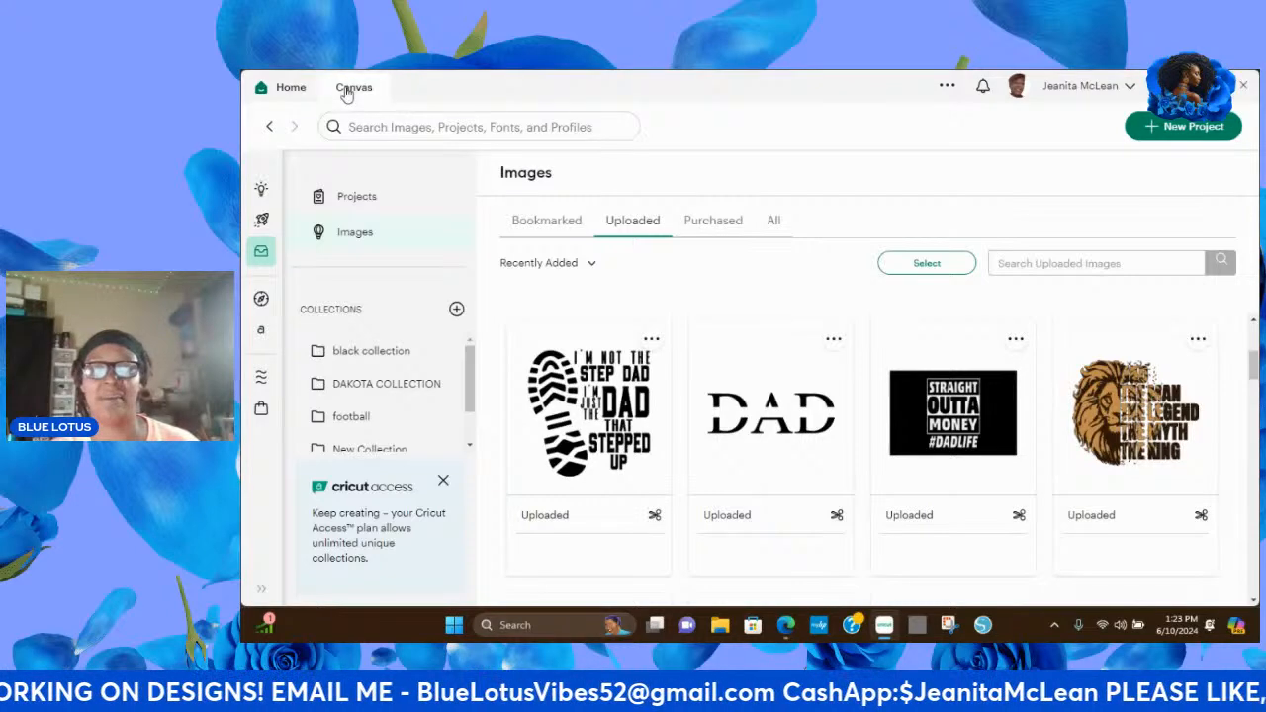
View the added "Straight outta money #DADLIFE" upload on the canvas and delete its duplicate copy.
click(346, 92)
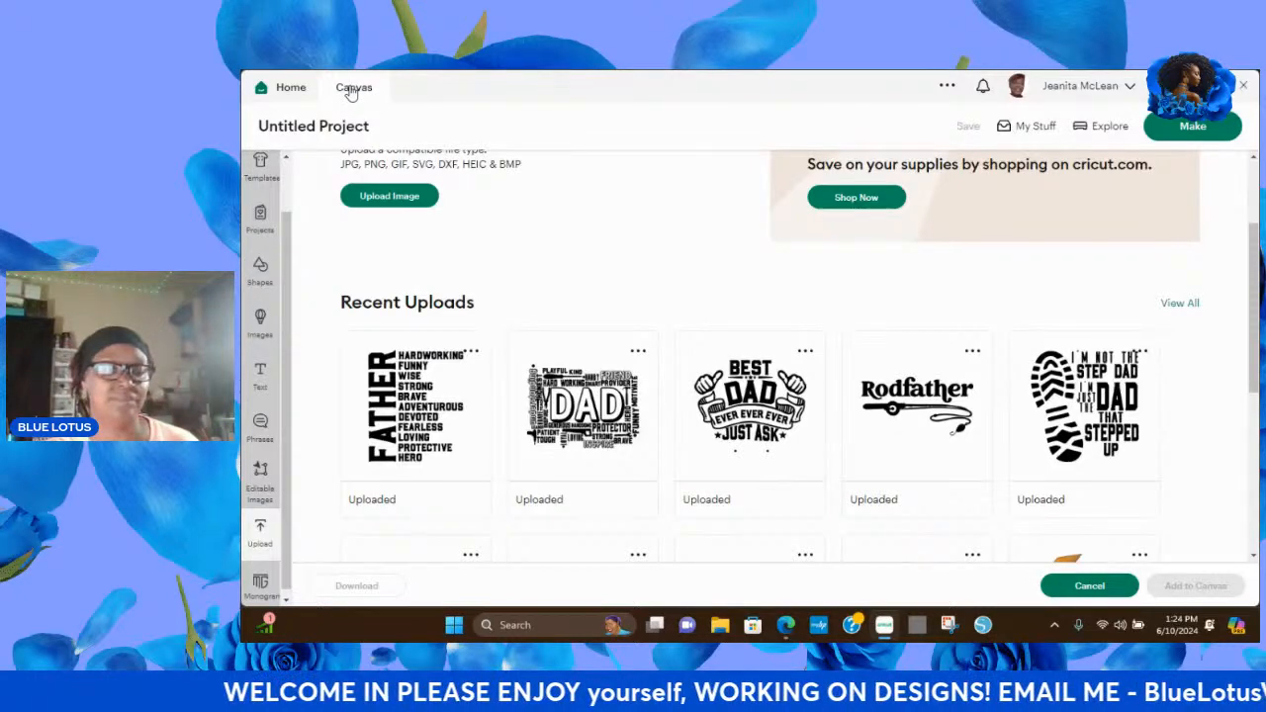
click(280, 90)
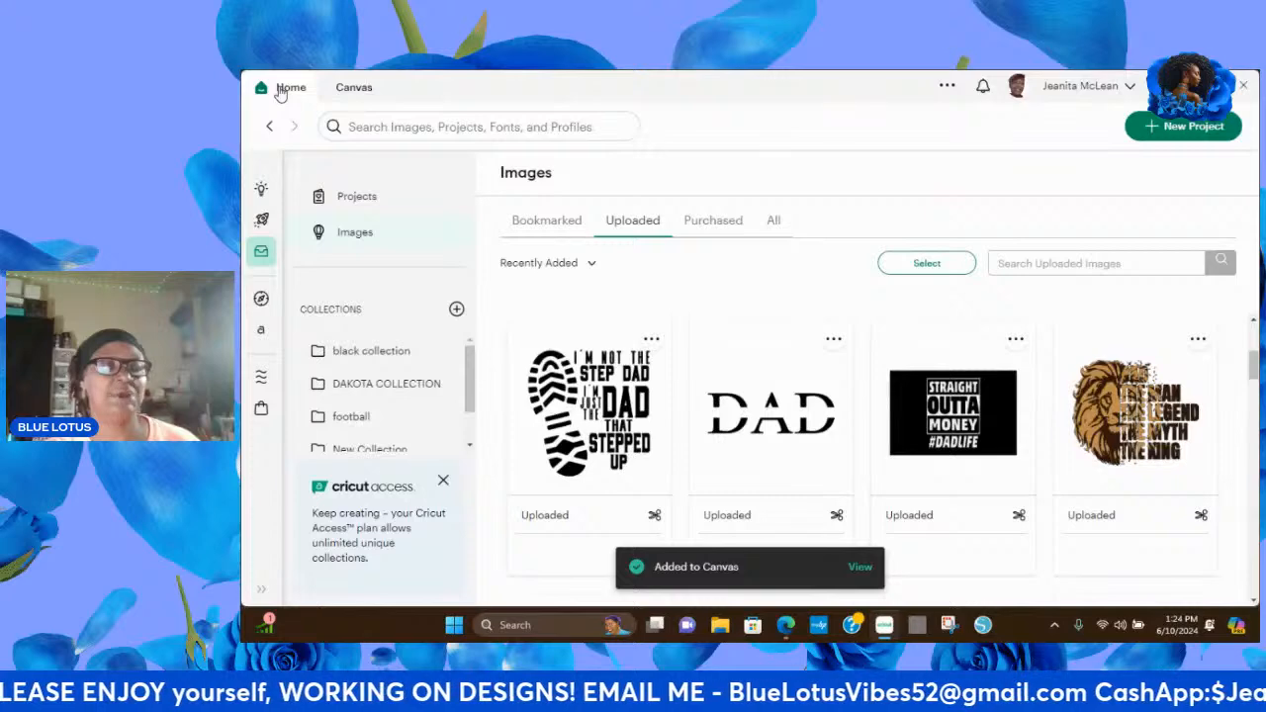
click(861, 568)
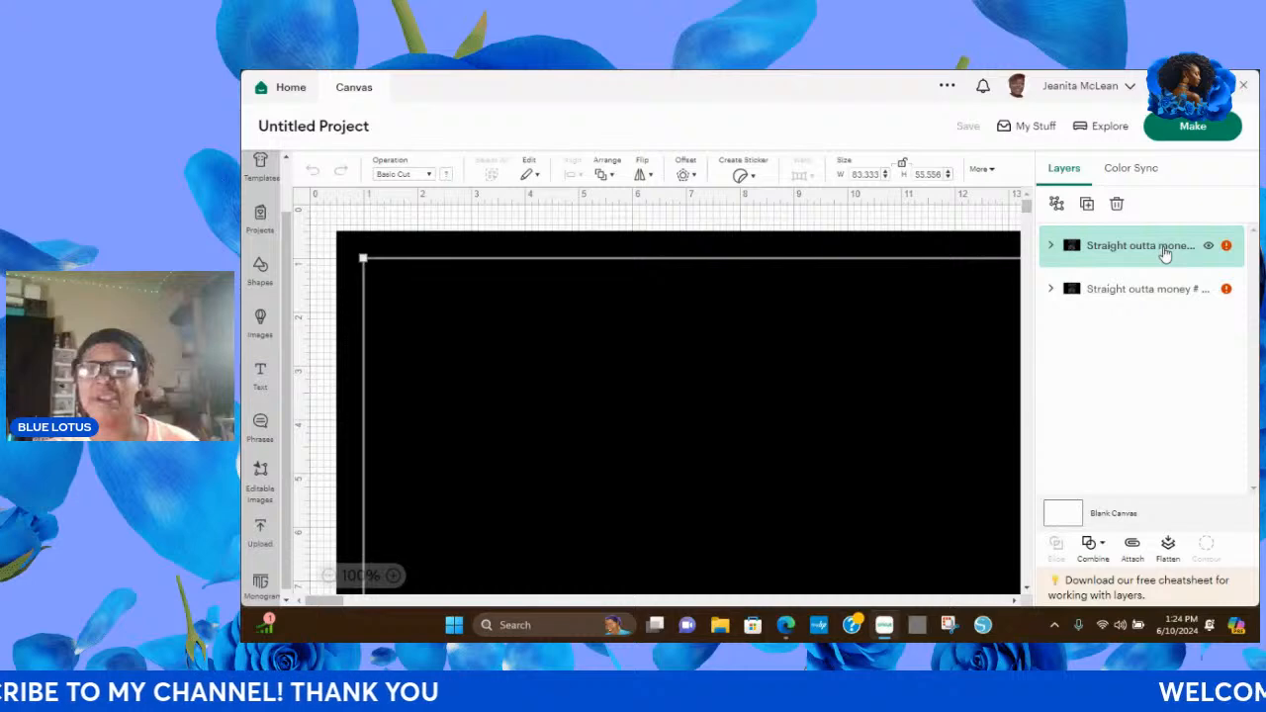
click(1120, 204)
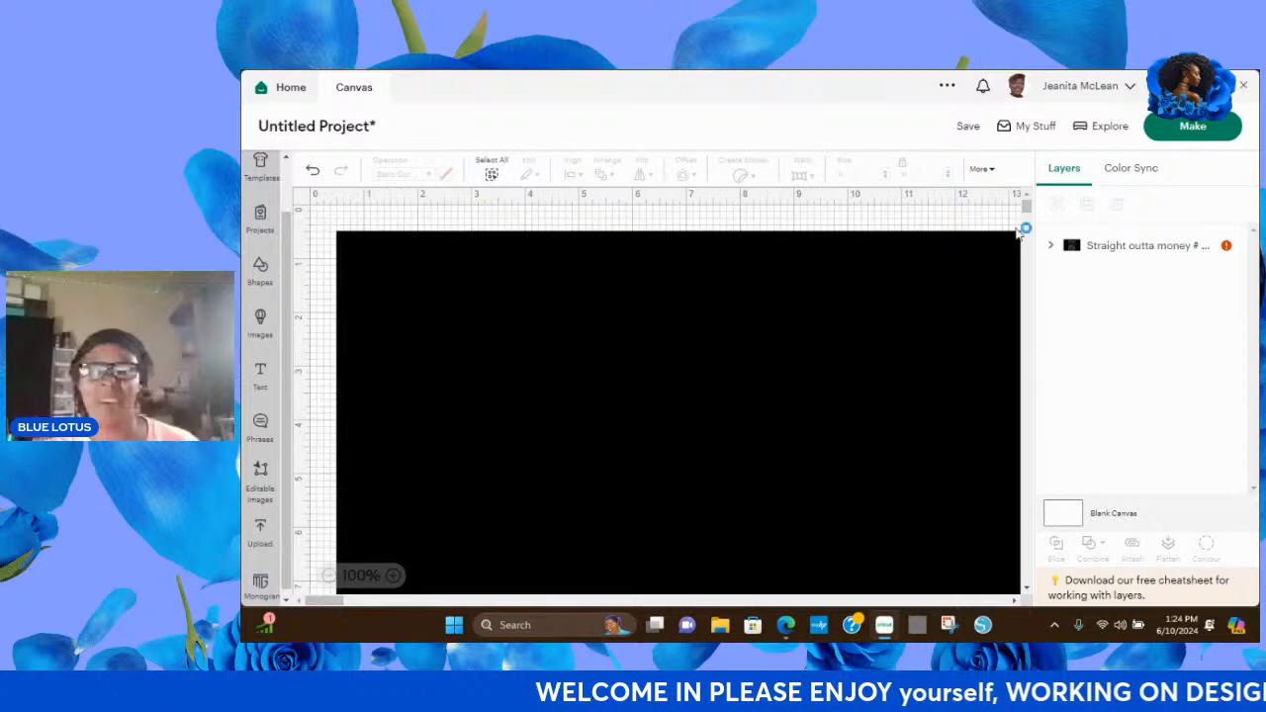
Select the remaining "Straight outta money" design and set its width to 10 in with the proportions unlocked.
click(328, 577)
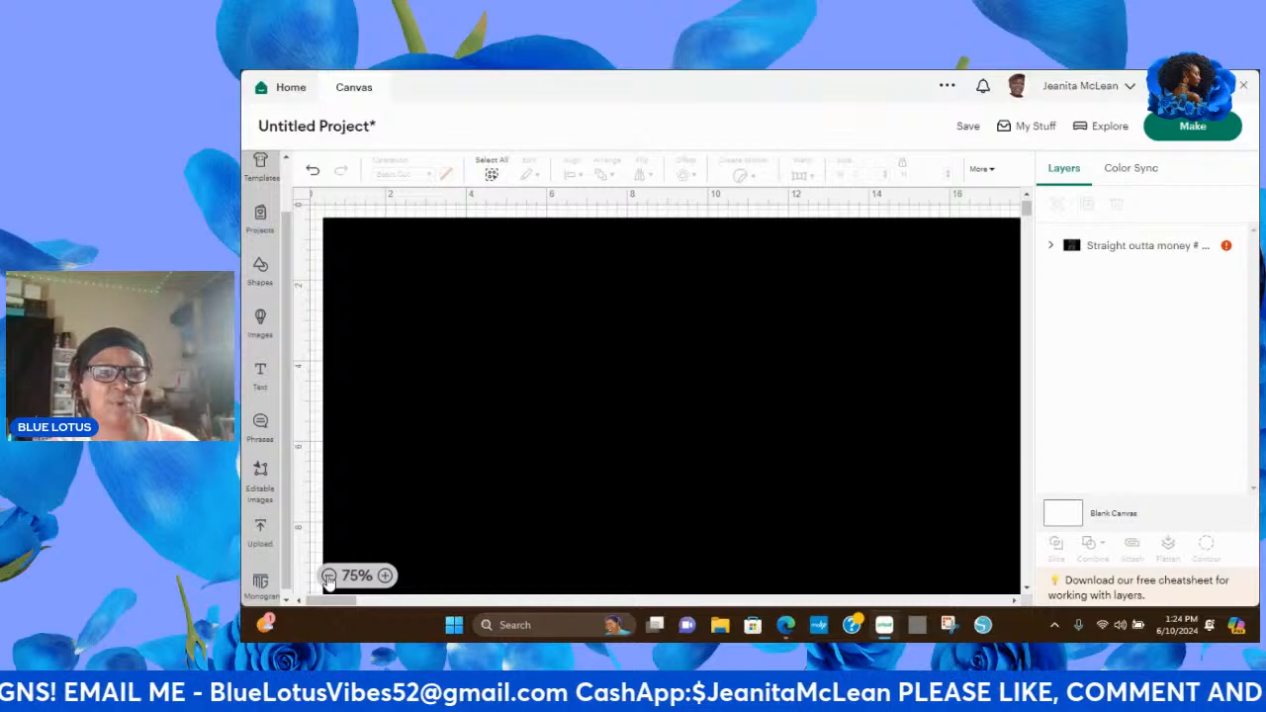
click(328, 577)
click(328, 576)
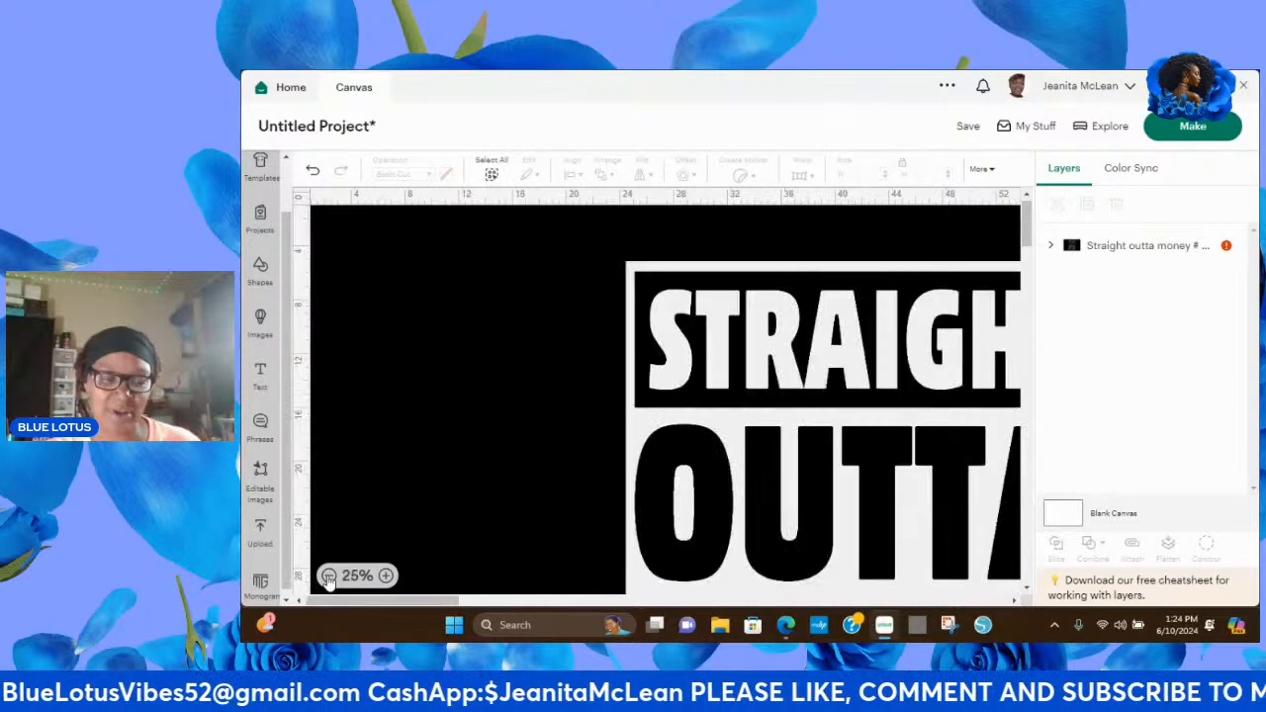
click(328, 577)
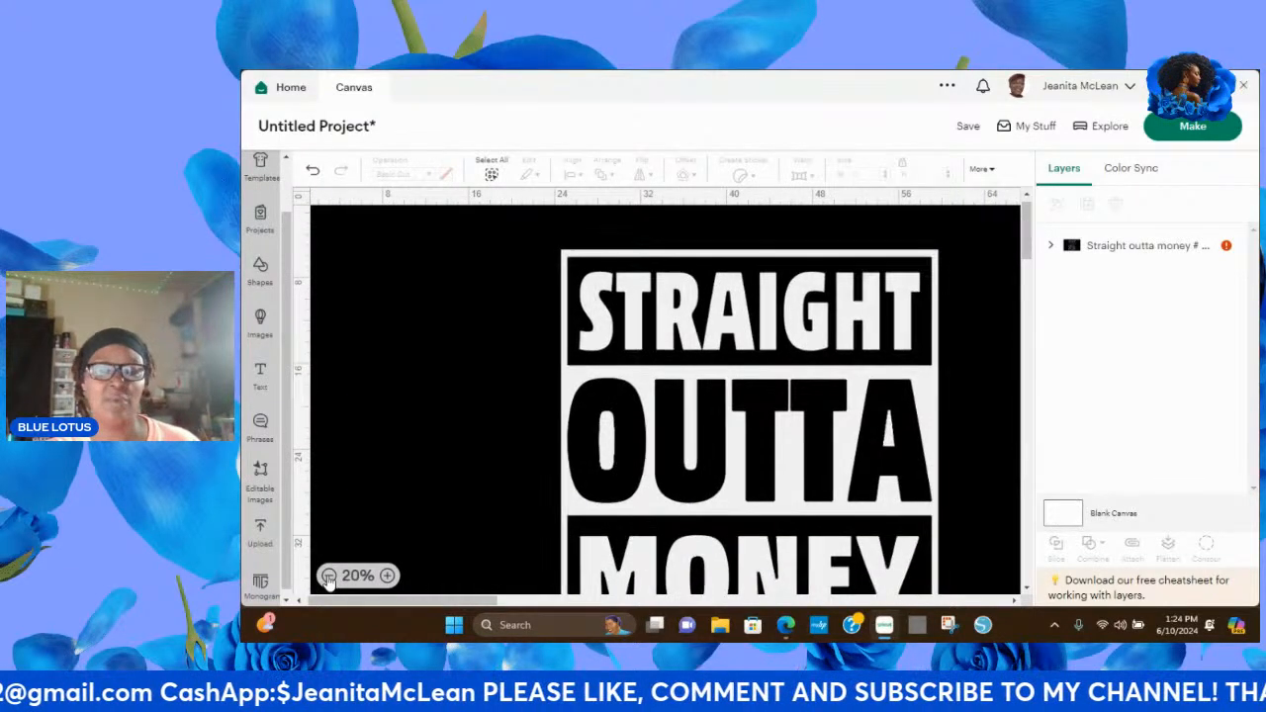
click(922, 308)
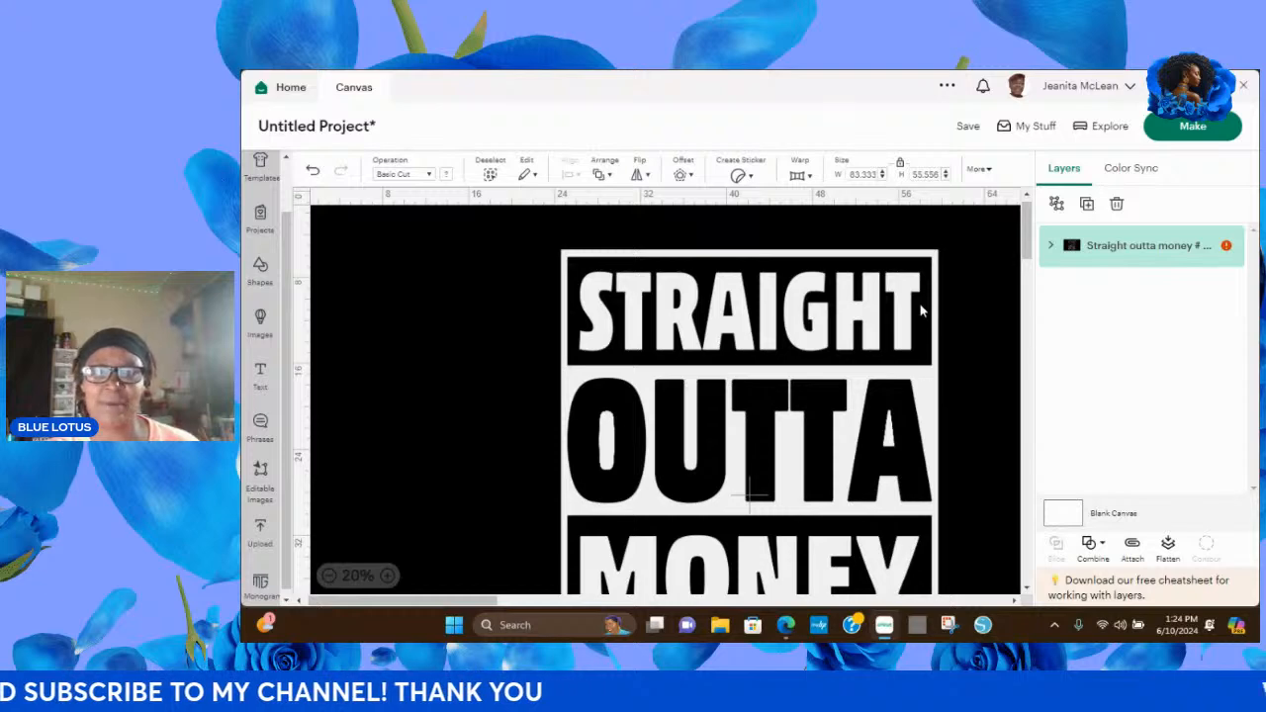
click(875, 173)
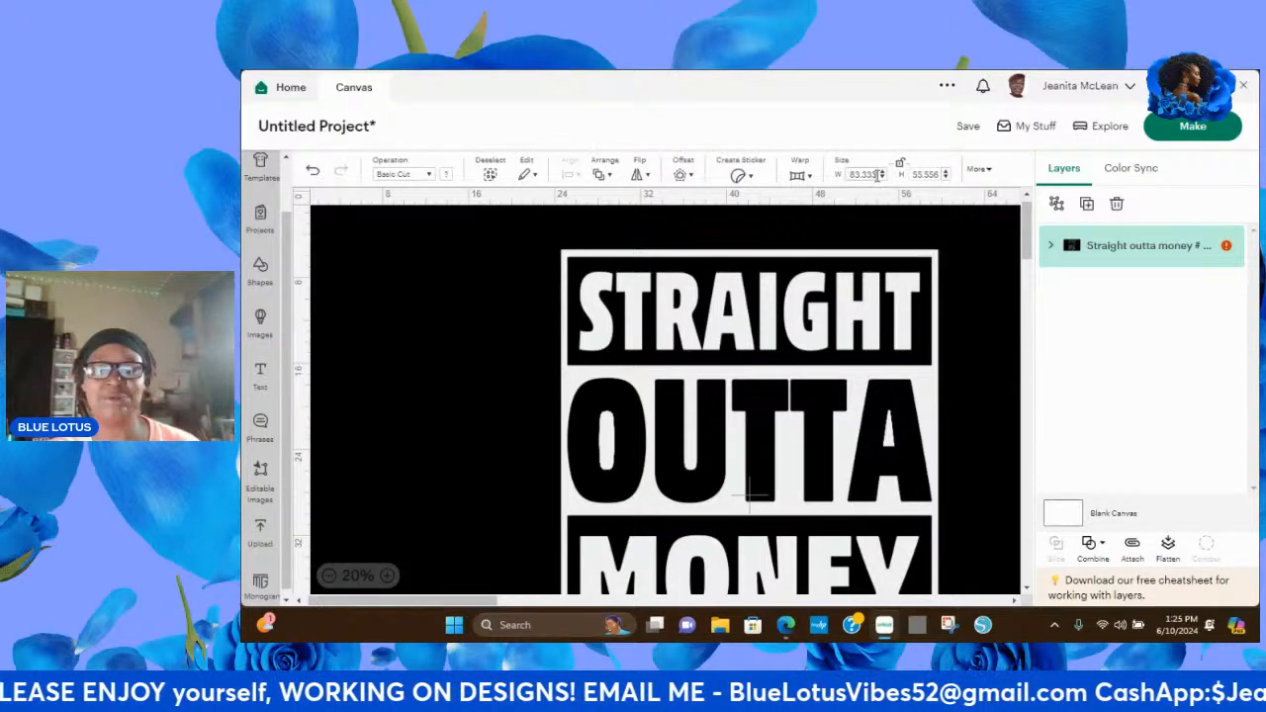
key(BackSpace)
key(BackSpace)
key(BackSpace)
key(BackSpace)
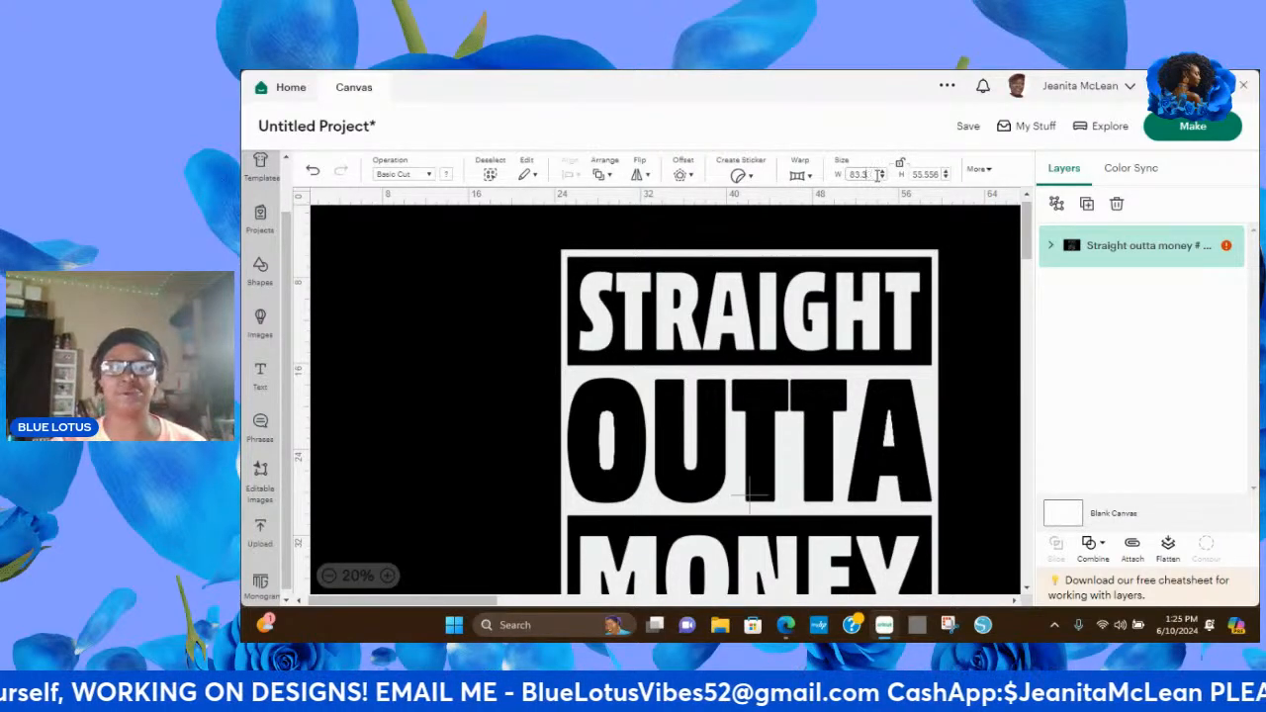
key(BackSpace)
key(BackSpace)
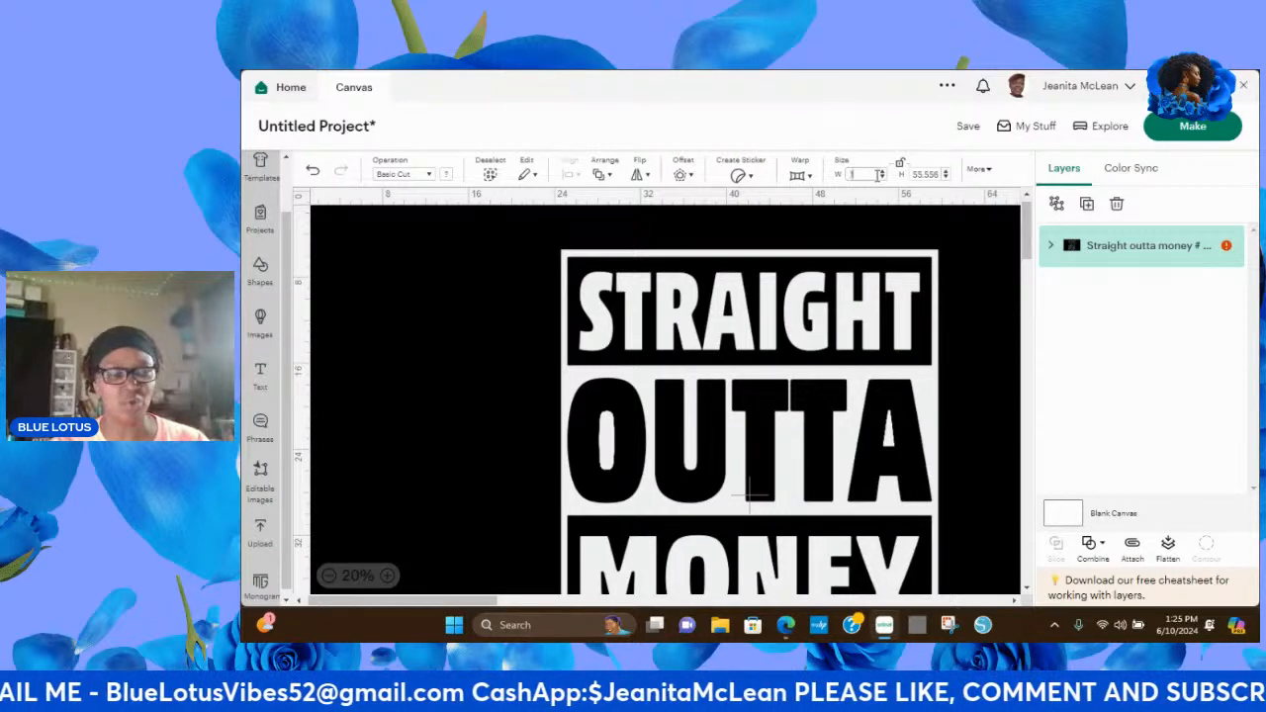
text(10)
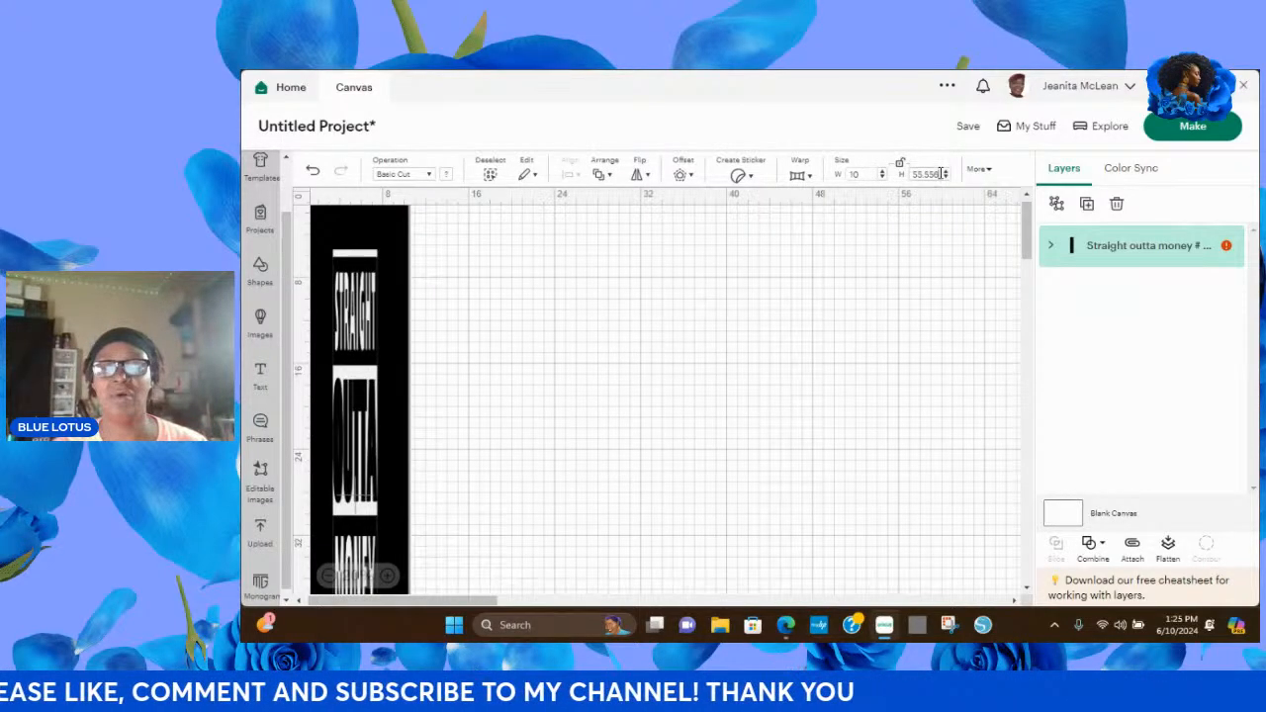
Set the design's height to 10 in and move it from the canvas corner to the open middle area.
key(BackSpace)
key(BackSpace)
key(BackSpace)
key(BackSpace)
key(BackSpace)
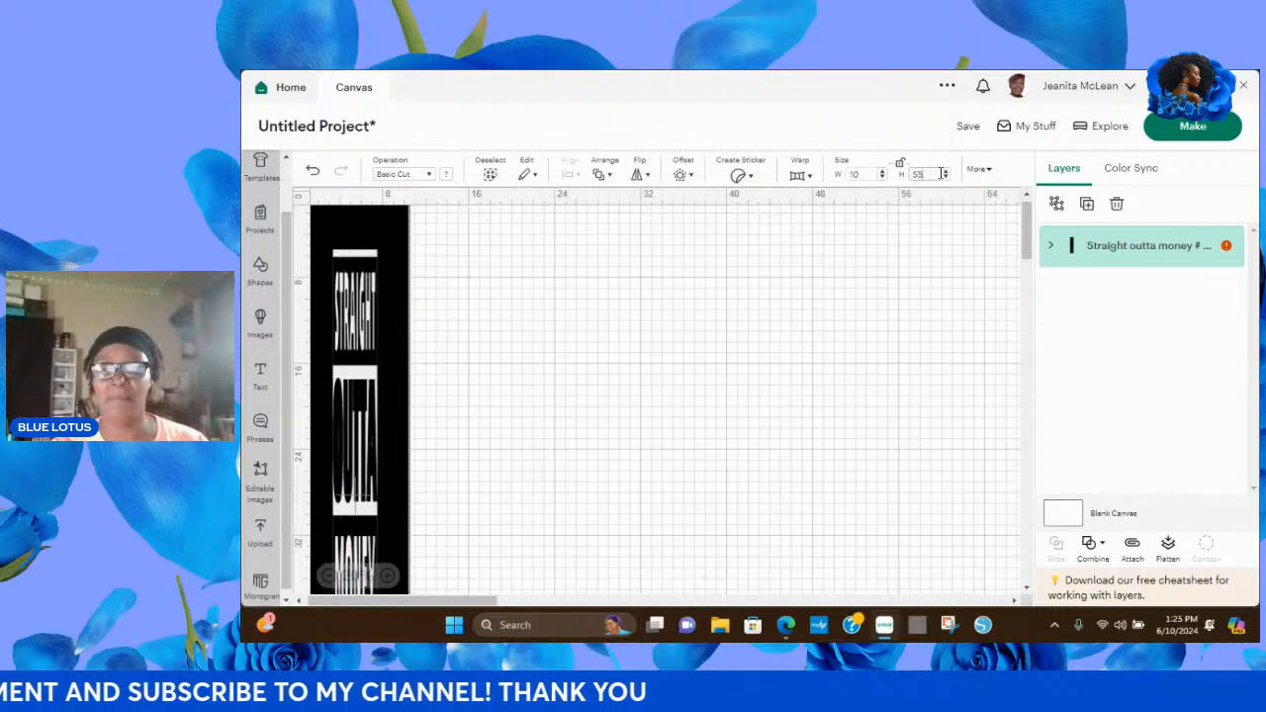
key(BackSpace)
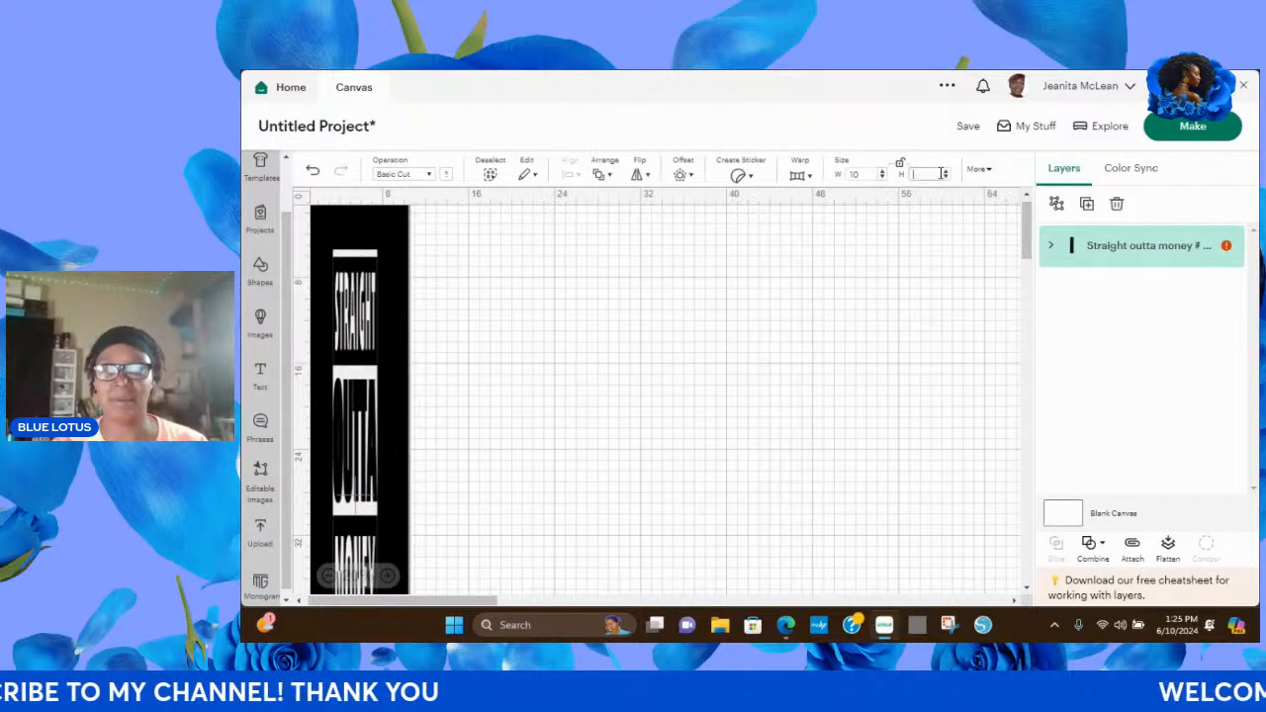
text(10)
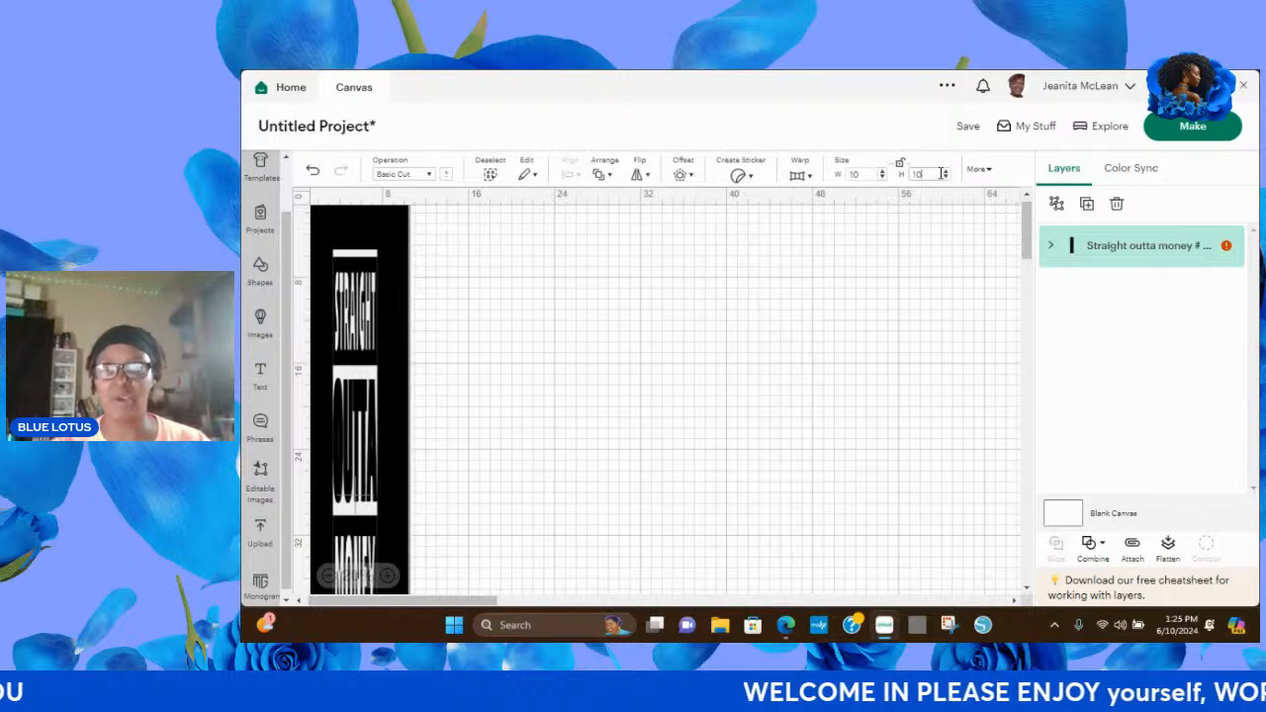
key(Return)
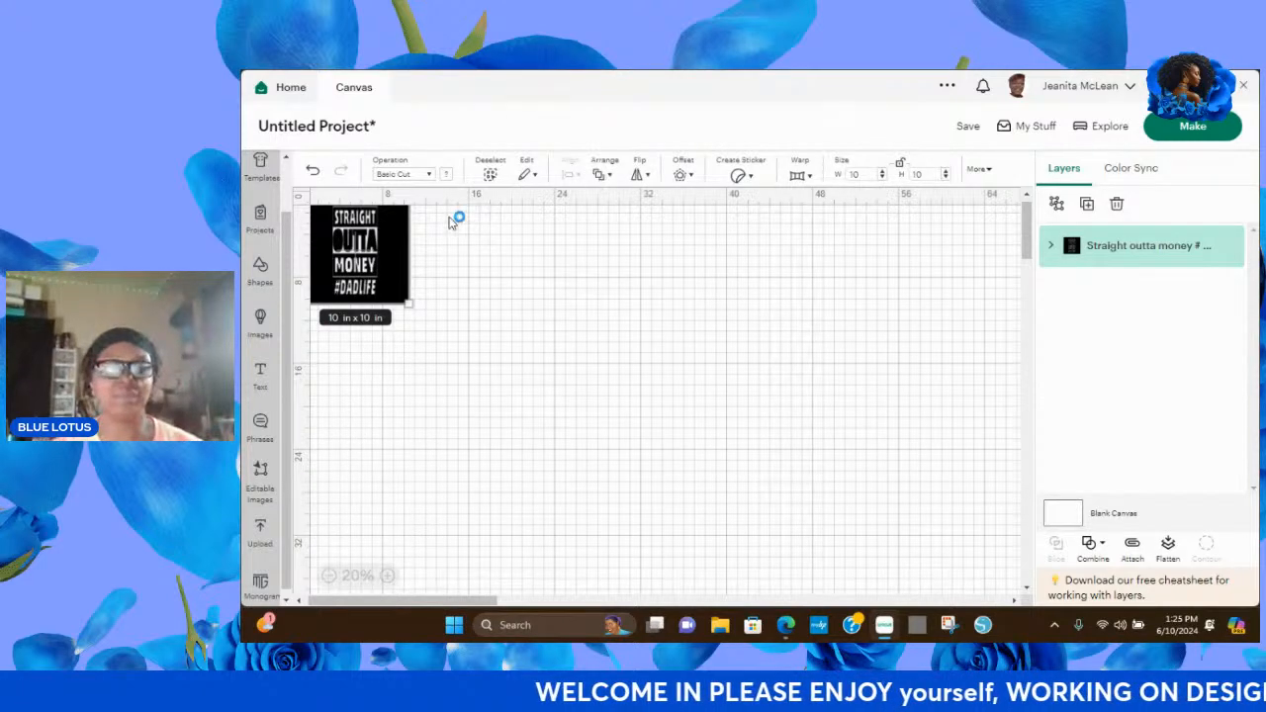
click(598, 386)
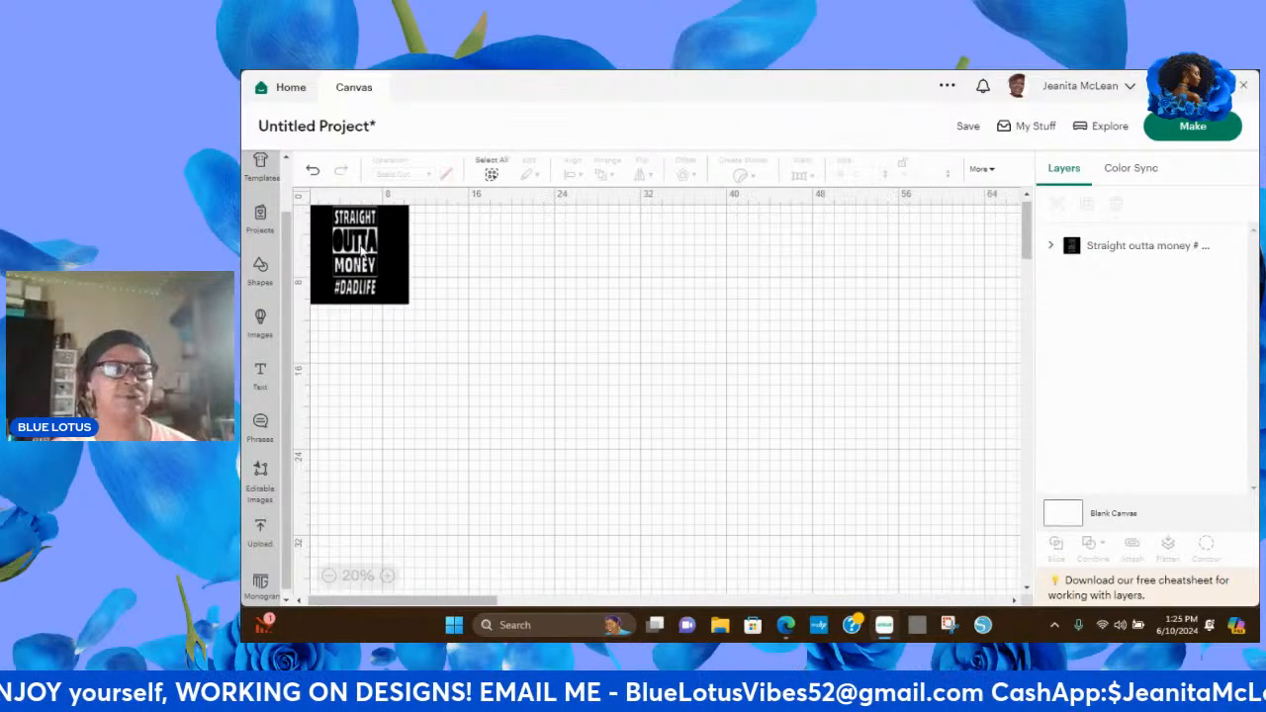
drag(365, 255, 696, 371)
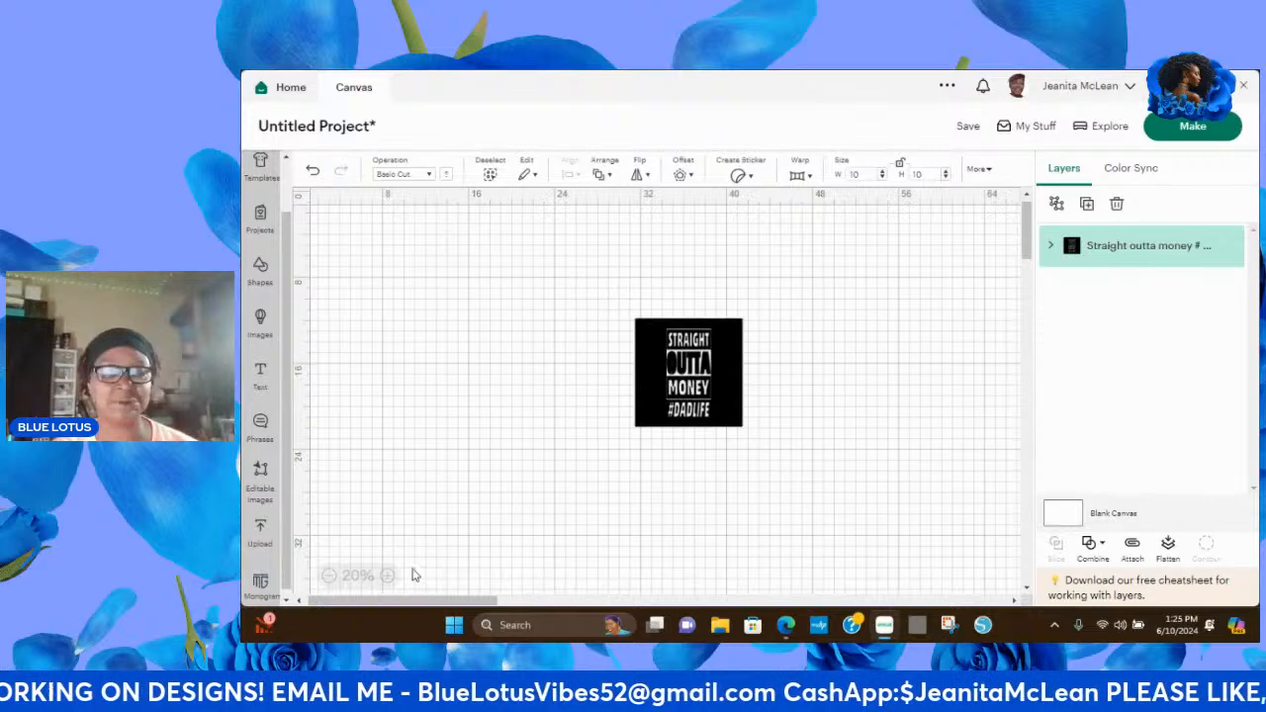
Ungroup the design so the lettering group and the black background square are separate layers.
click(386, 576)
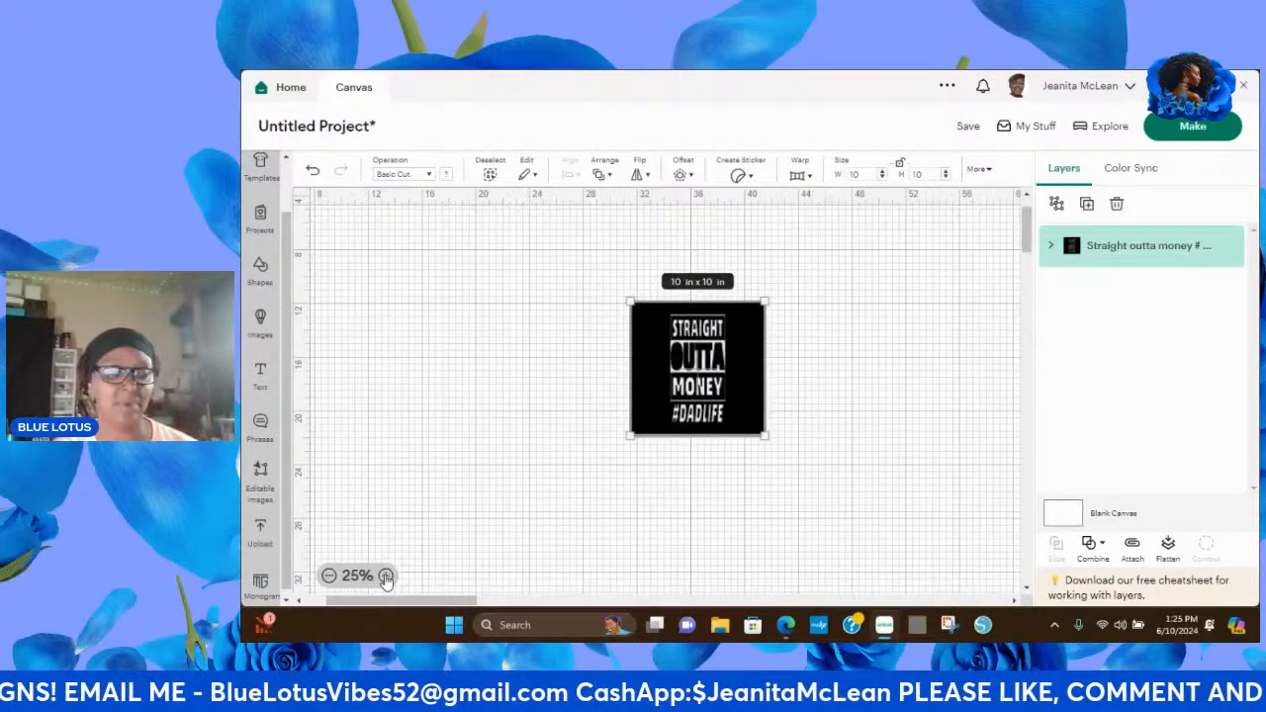
click(387, 576)
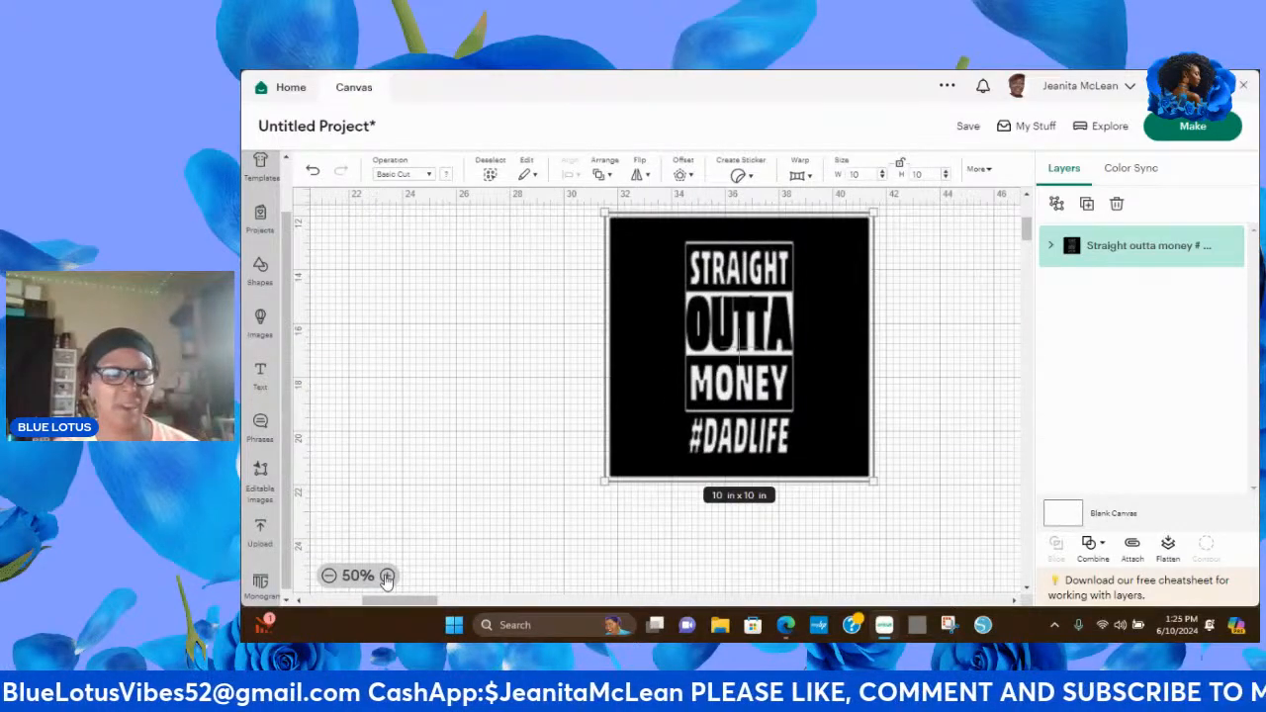
click(386, 576)
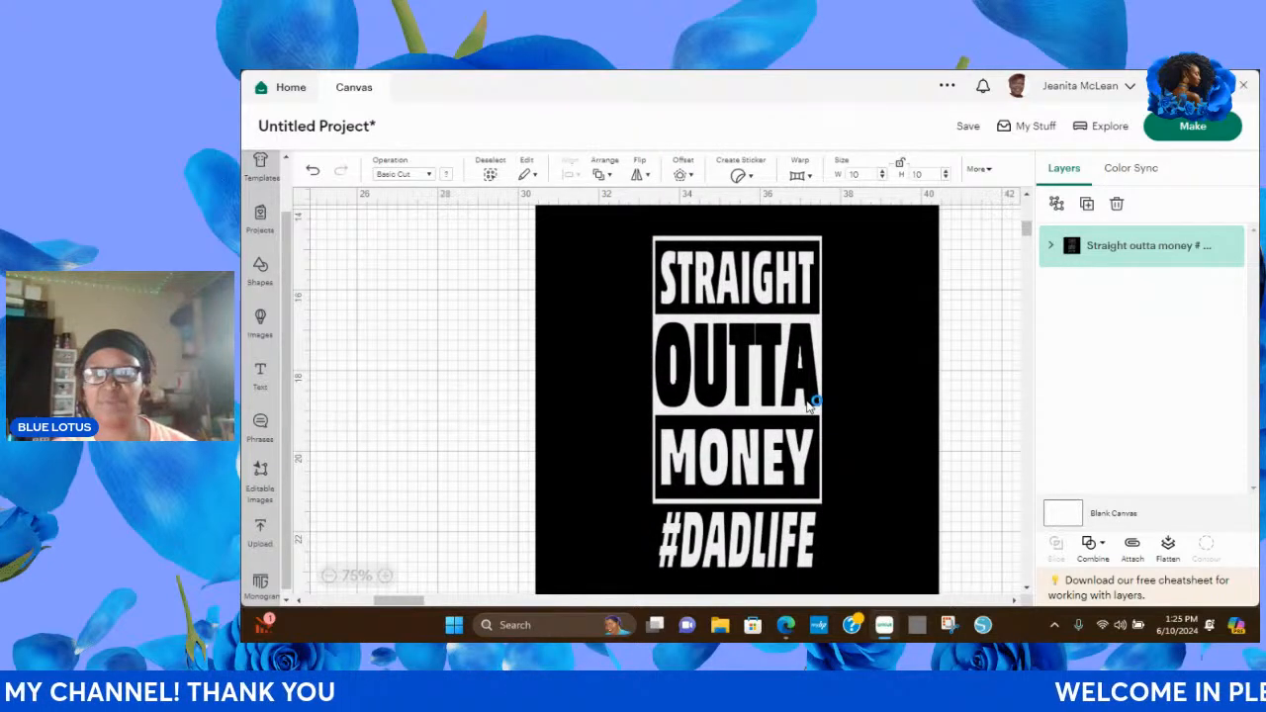
click(1058, 207)
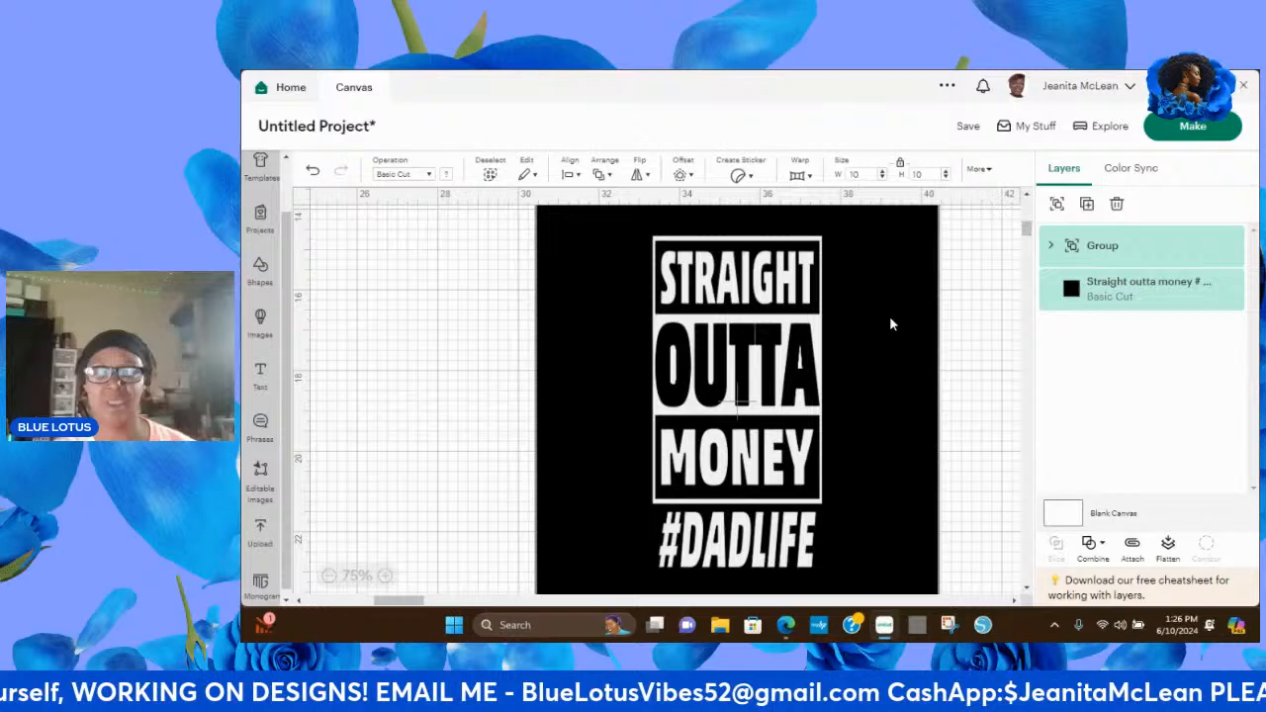
drag(890, 323, 898, 326)
click(350, 325)
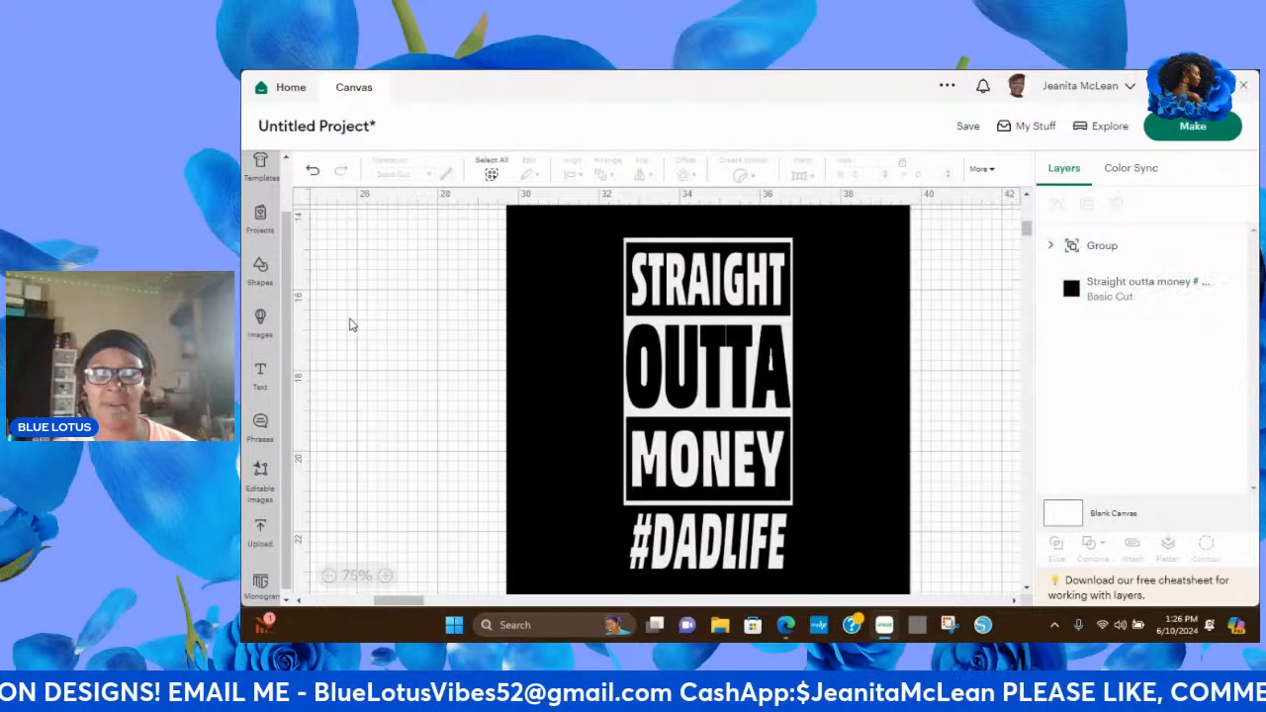
Move the black background square off to the left of the lettering and recolor it light blue.
click(838, 290)
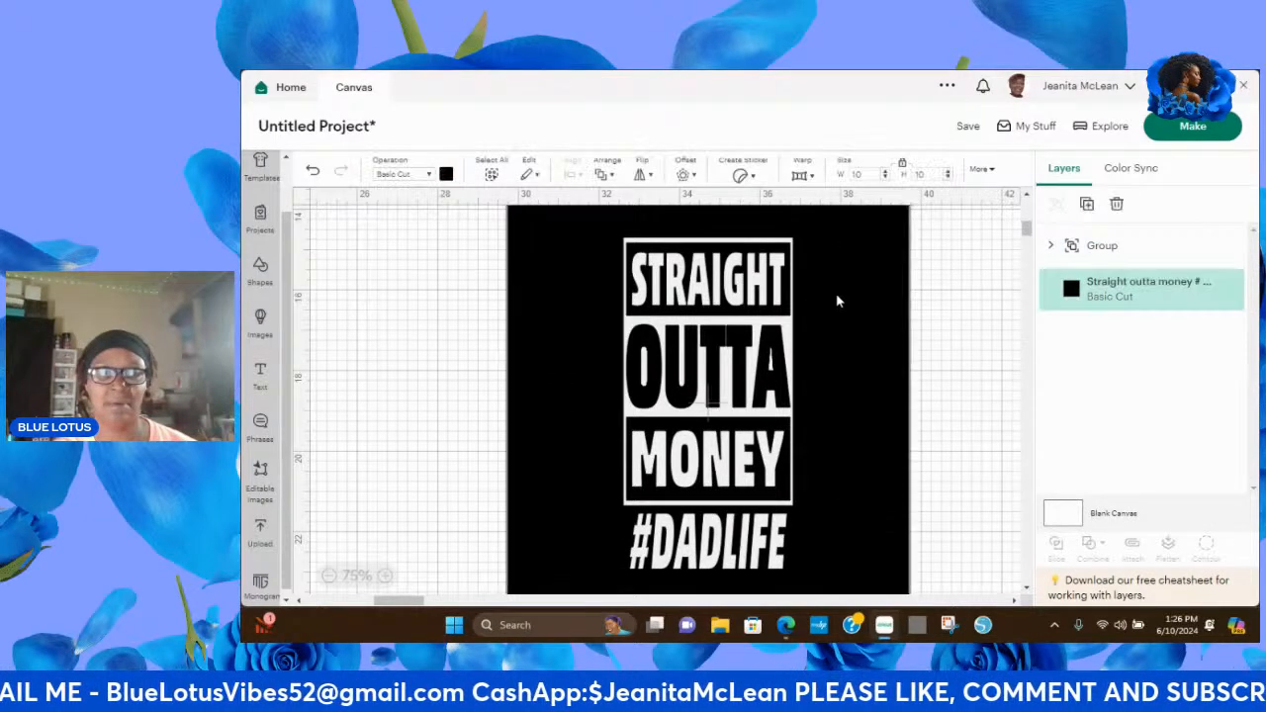
drag(843, 302, 534, 322)
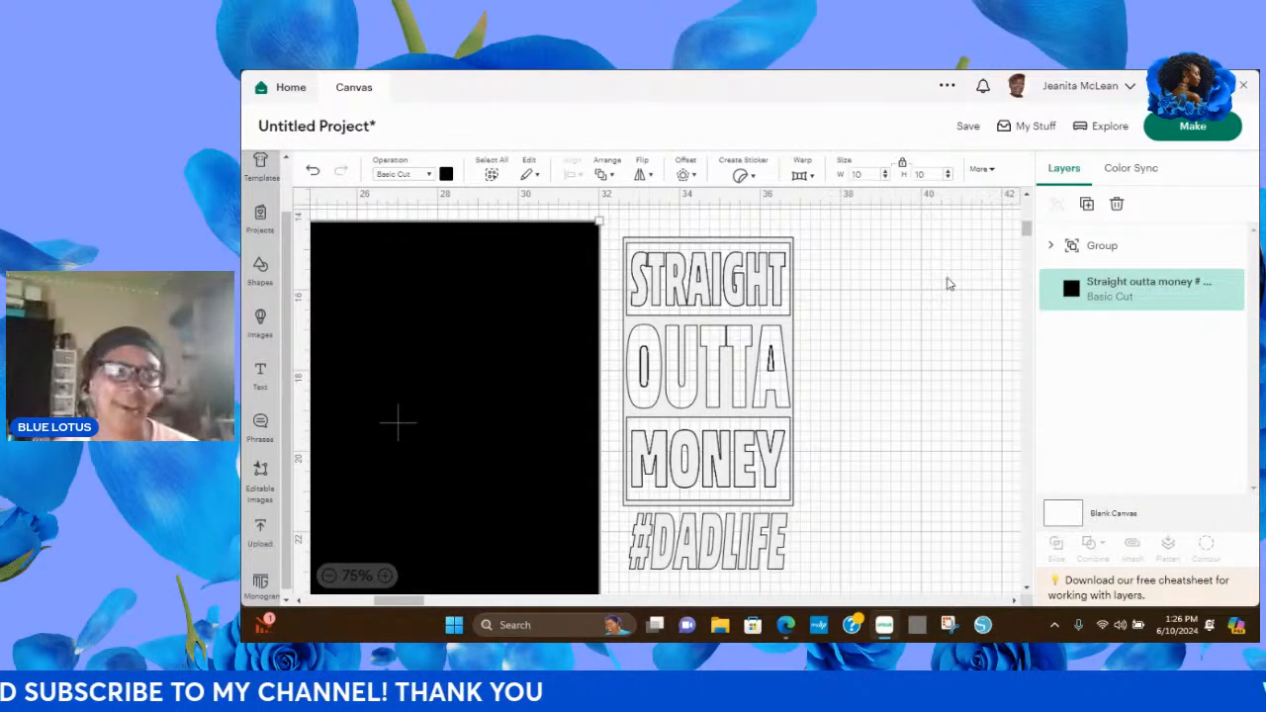
click(446, 174)
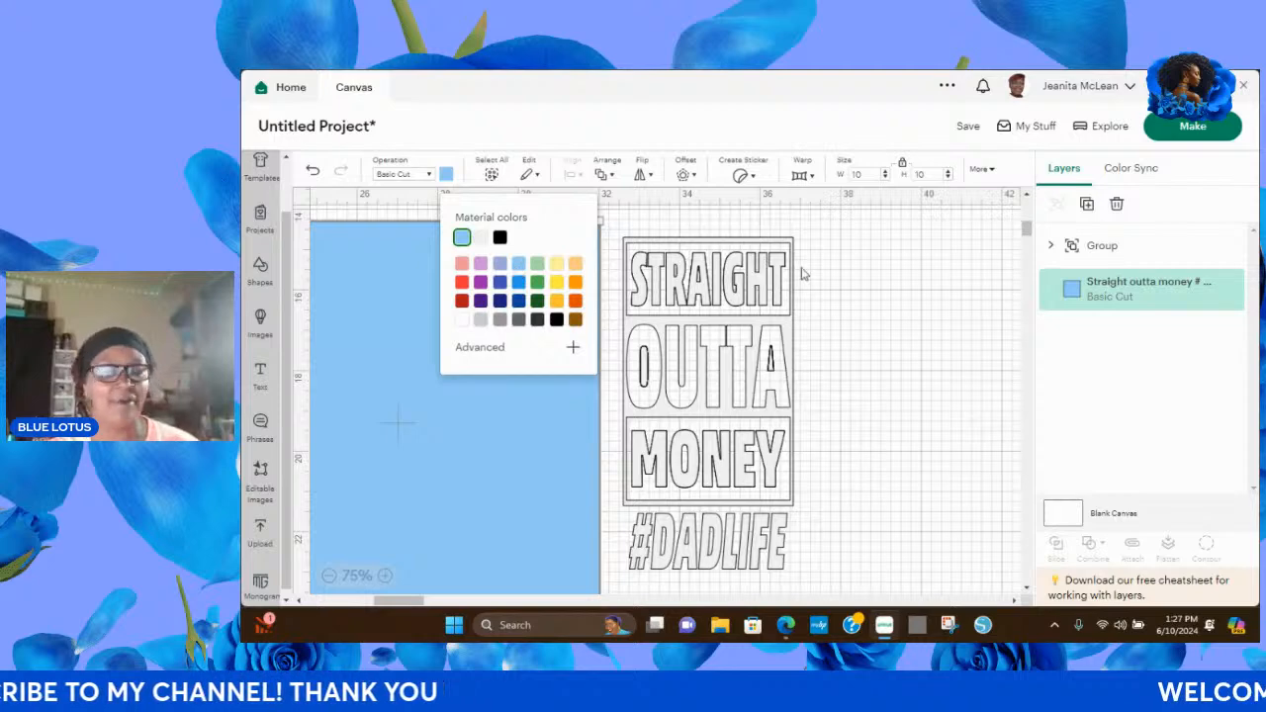
click(867, 318)
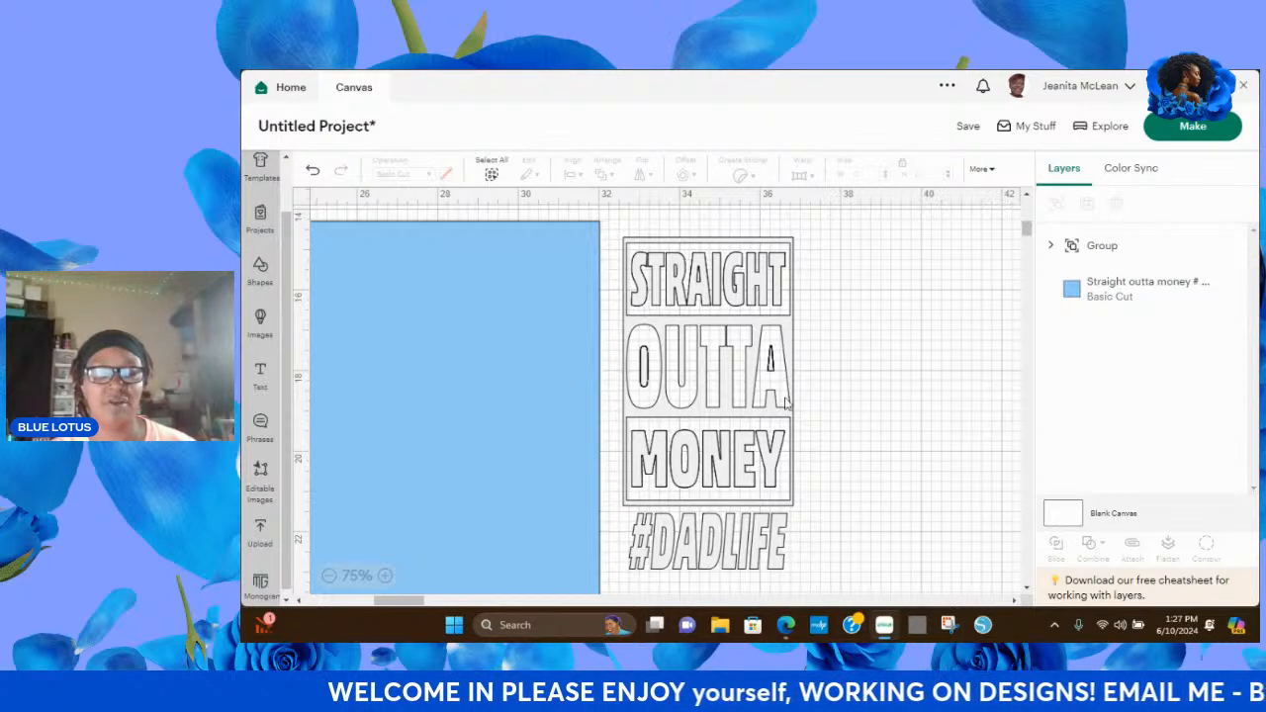
Ungroup the lettering and move the STRAIGHT OUTTA MONEY block up and right, apart from #DADLIFE.
click(790, 337)
drag(789, 337, 819, 330)
click(900, 330)
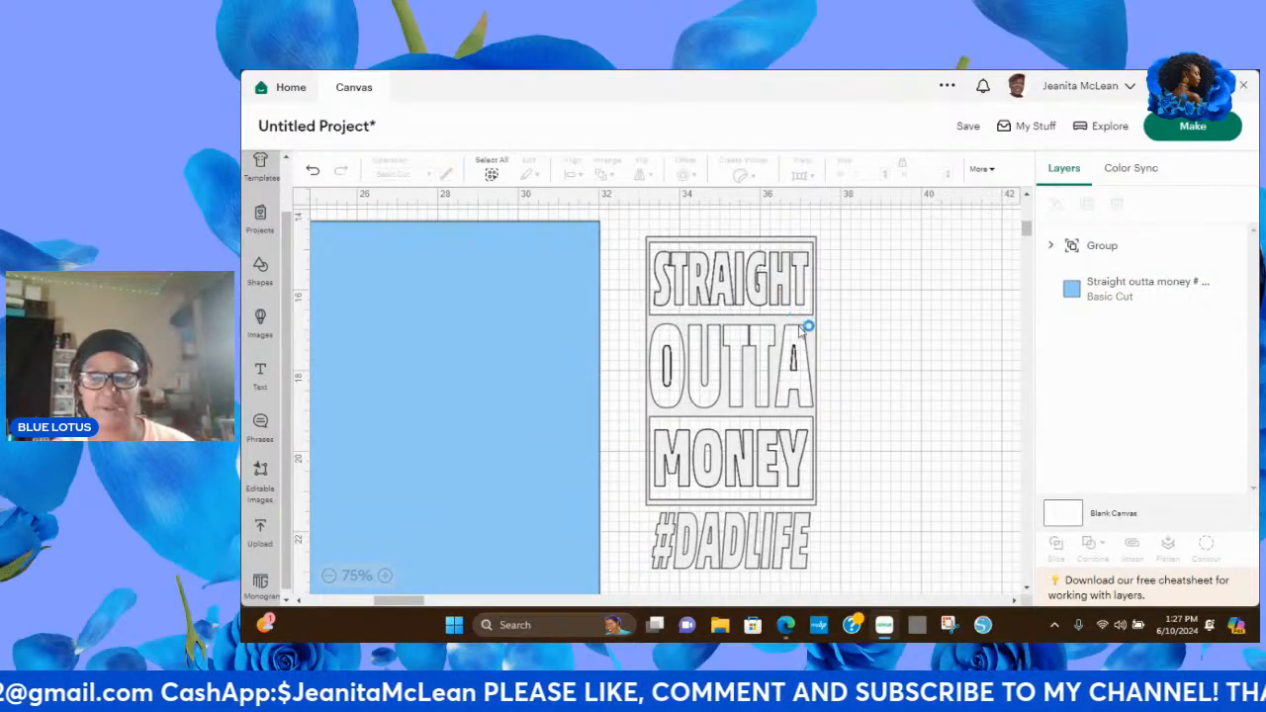
click(806, 329)
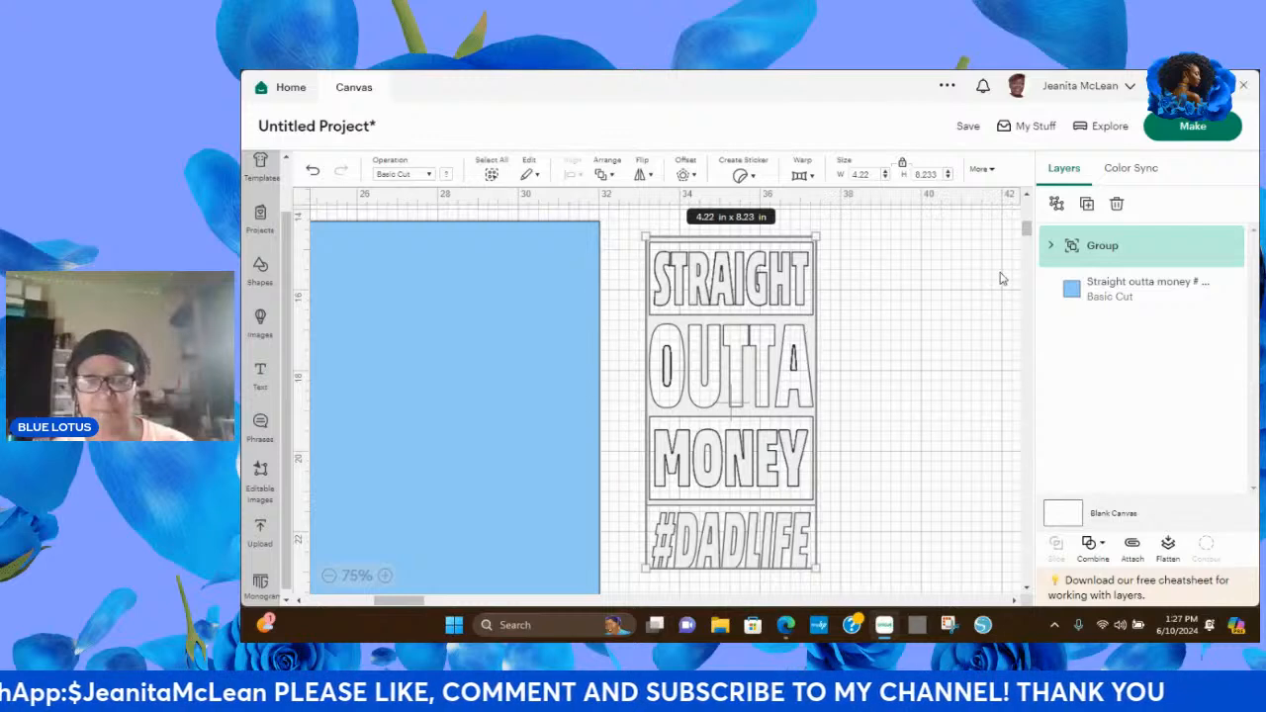
click(1057, 205)
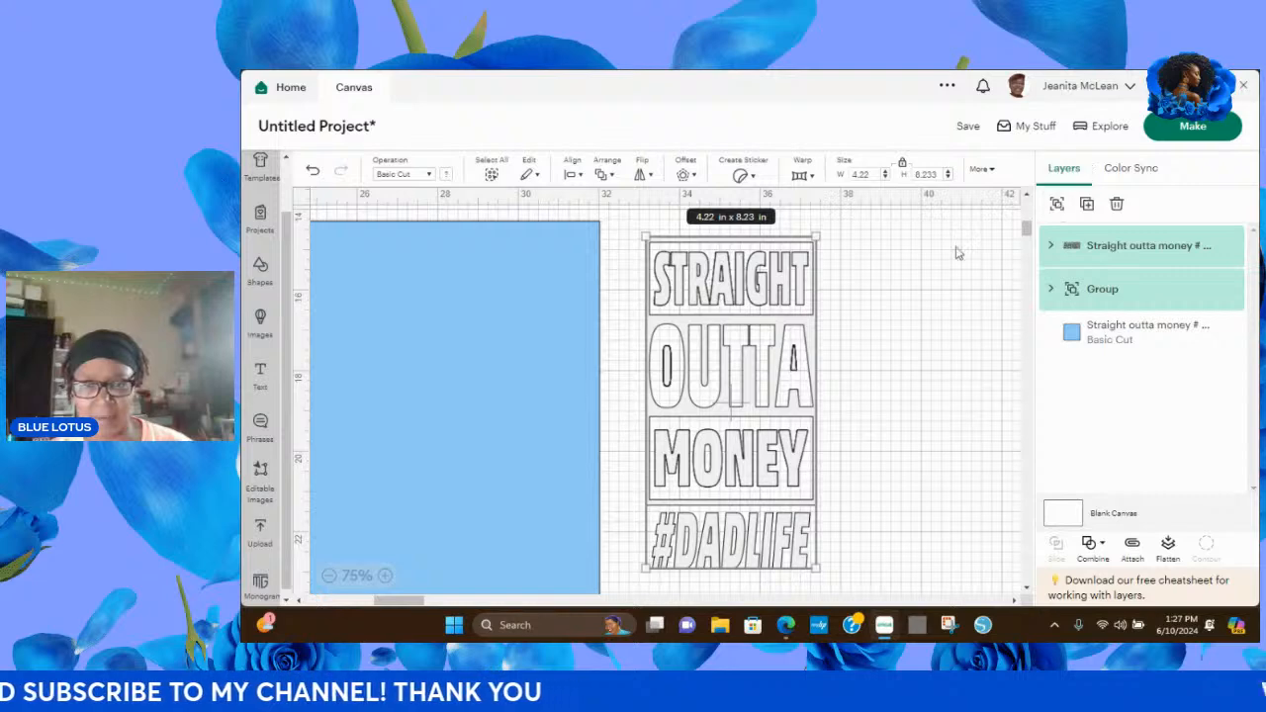
click(868, 348)
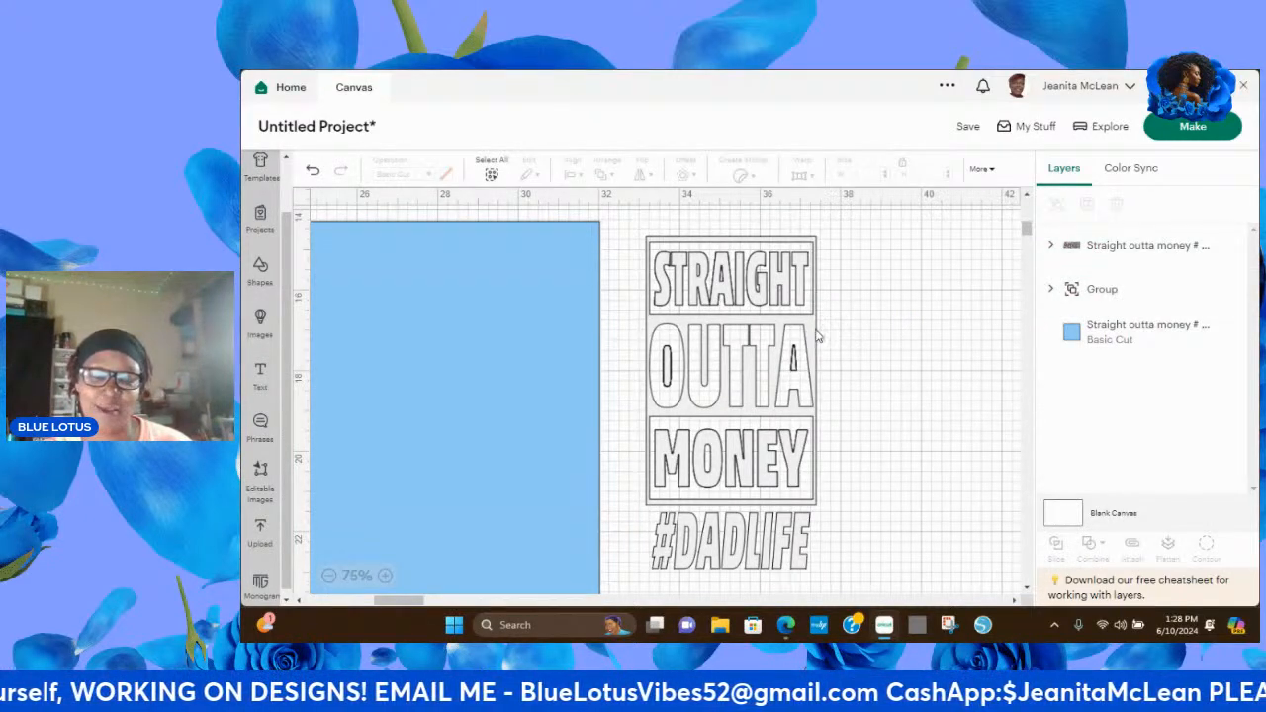
drag(812, 336, 890, 313)
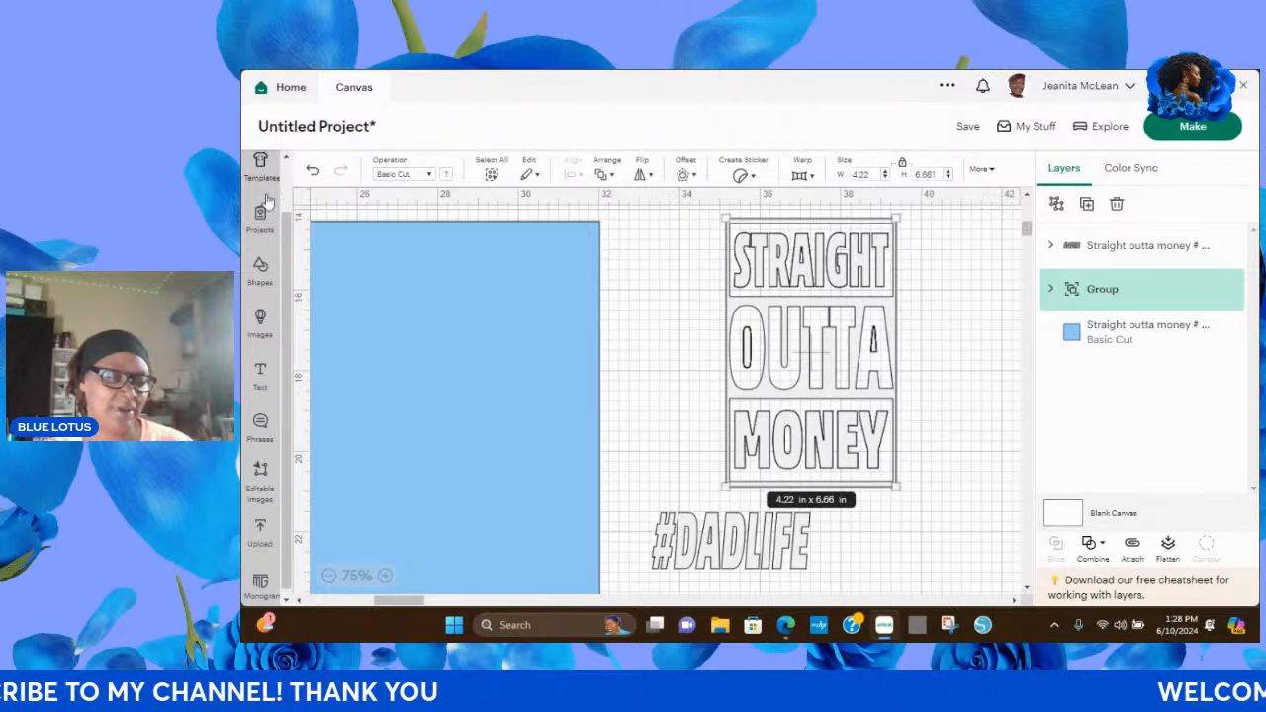
Insert a free square shape and place it between the blue background and the STRAIGHT OUTTA MONEY block.
click(262, 280)
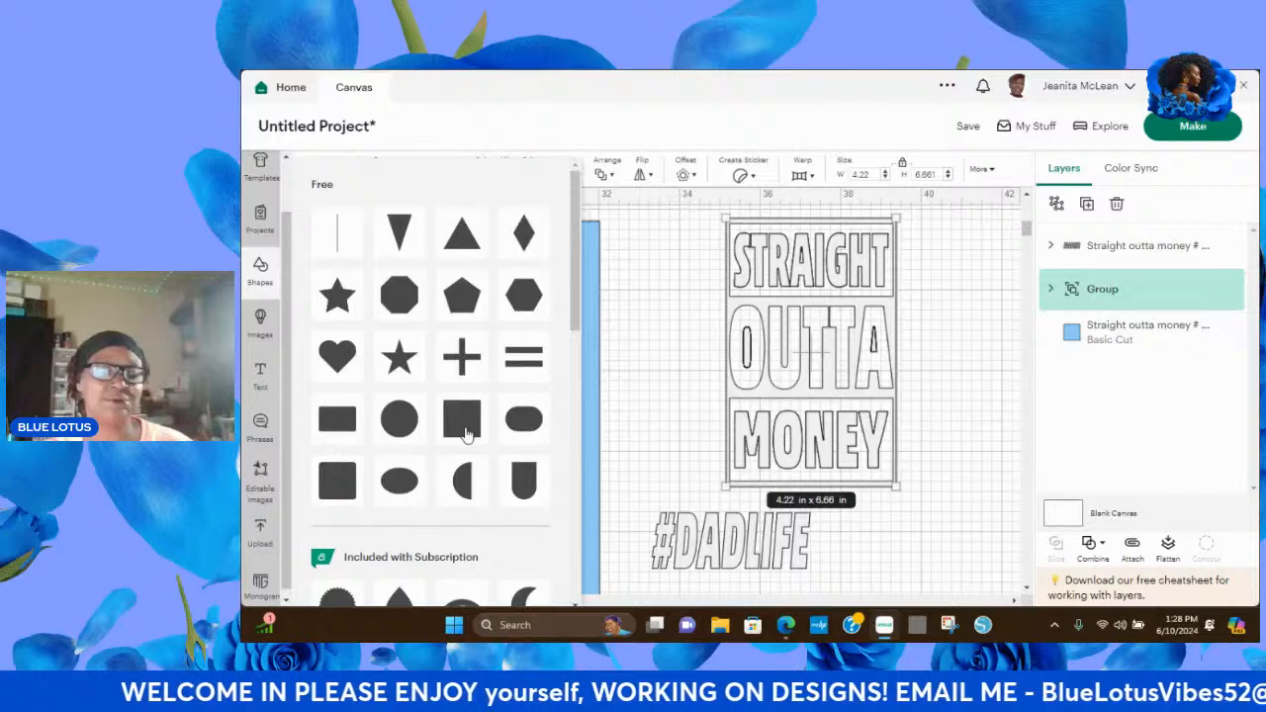
click(462, 420)
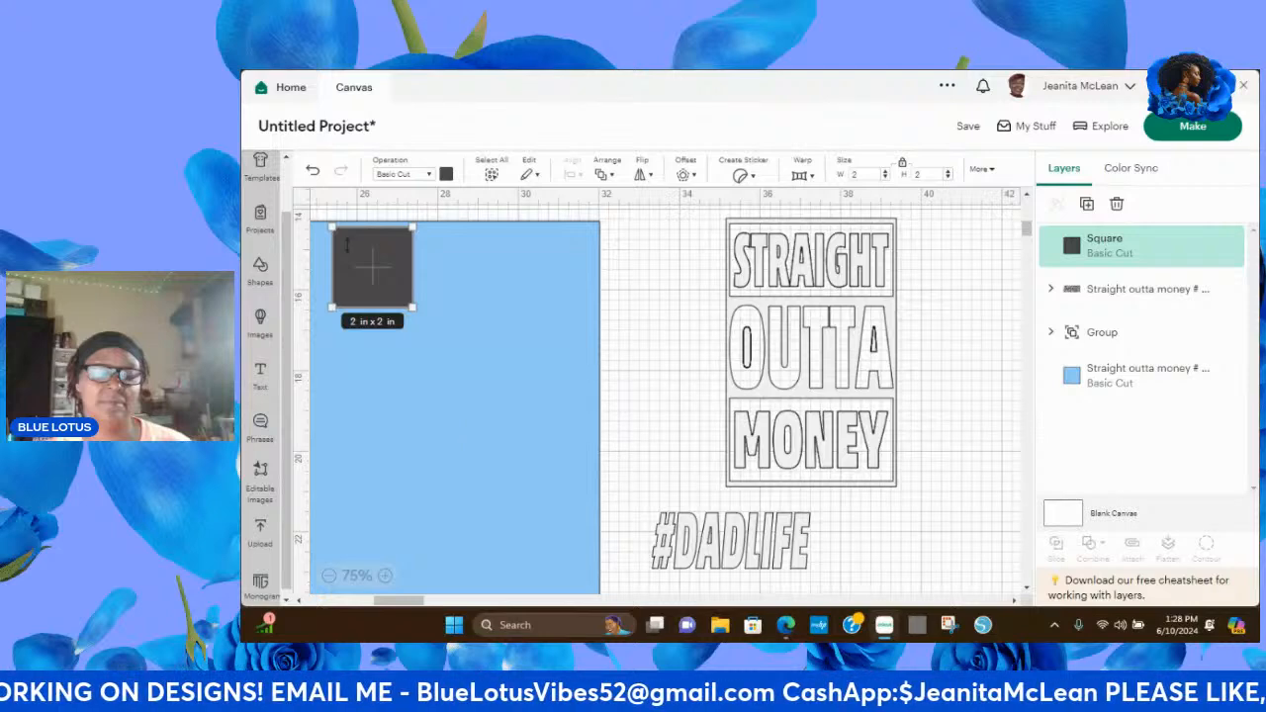
drag(371, 268, 648, 289)
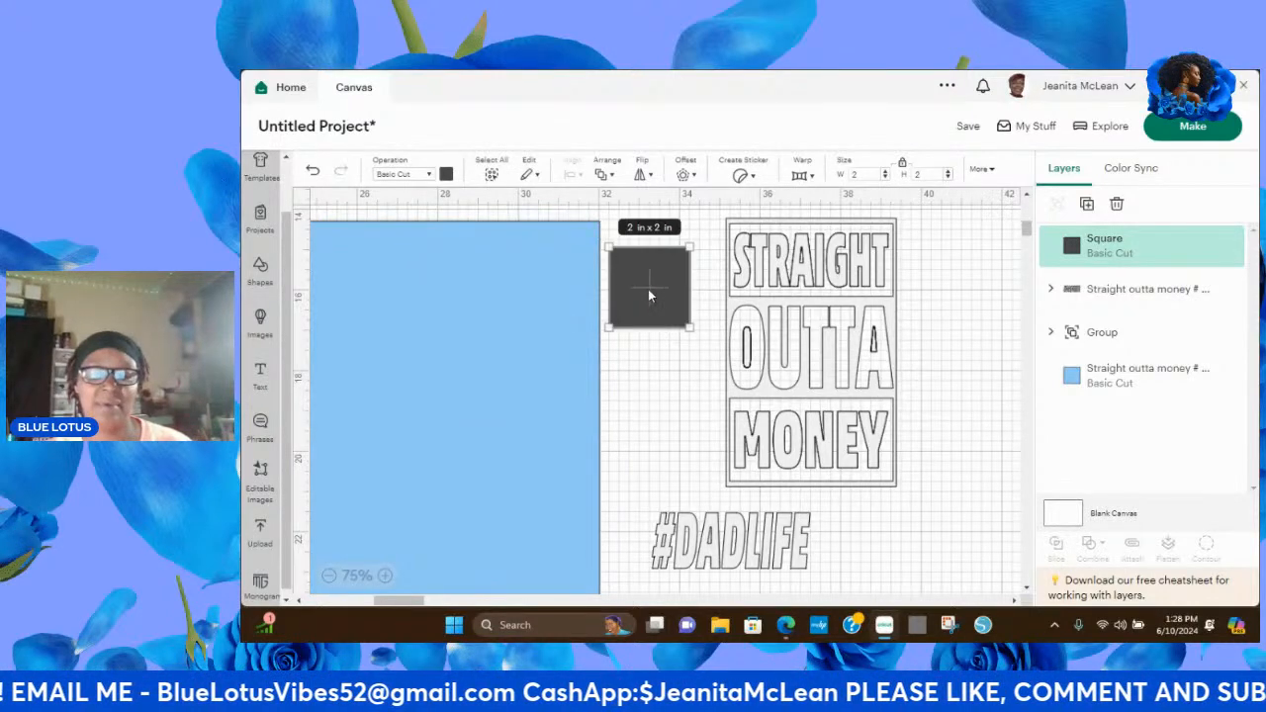
Duplicate the STRAIGHT OUTTA MONEY group and place the copy on the light blue background.
click(870, 310)
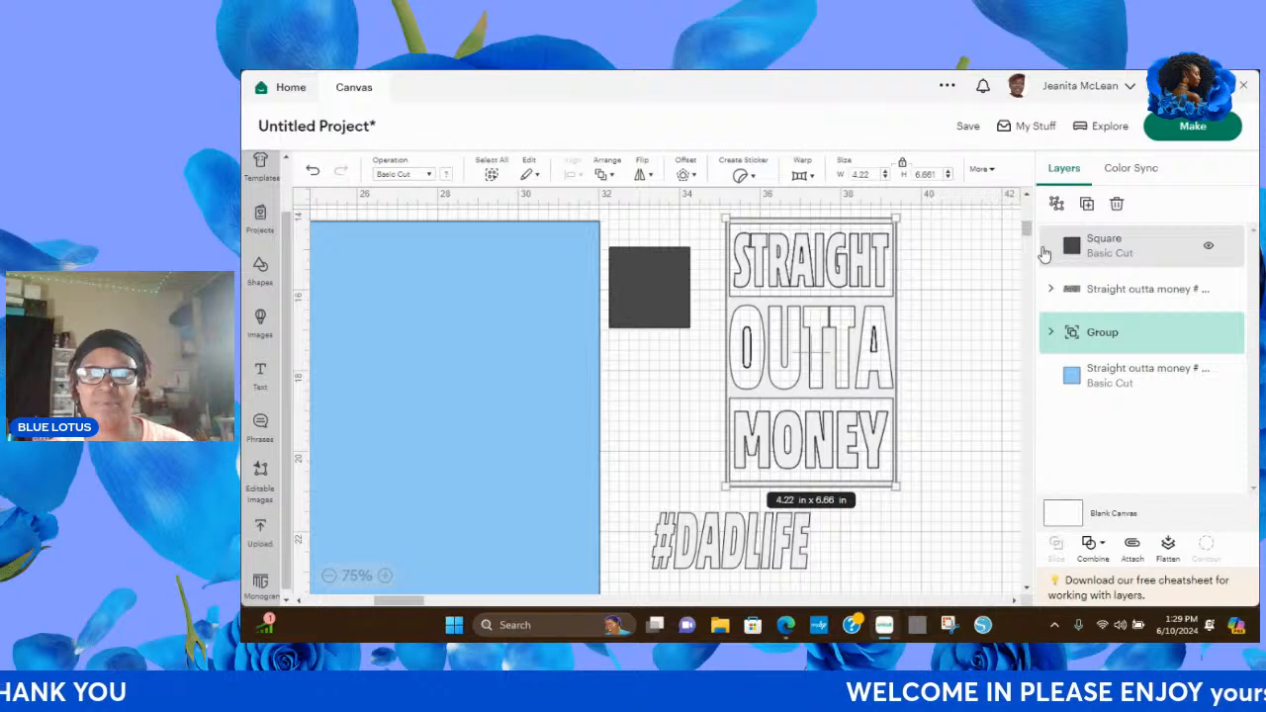
click(1087, 205)
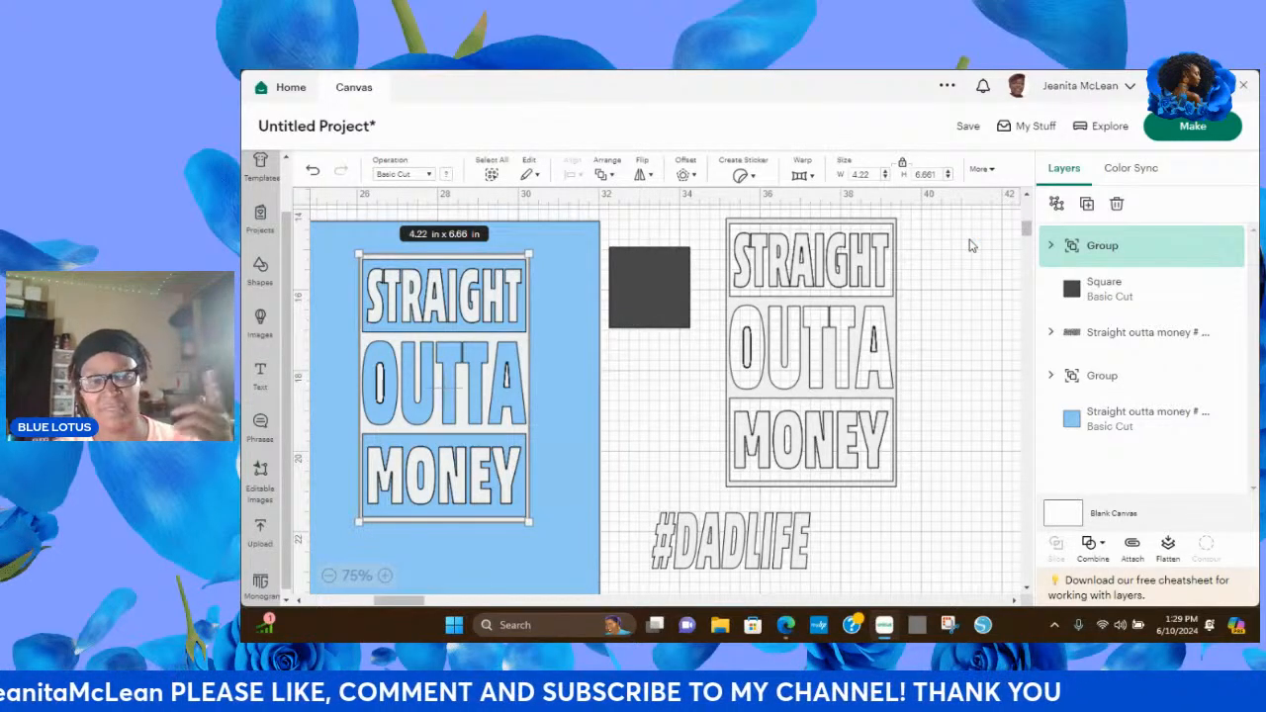
Stretch the dark square into a rectangle about 3.98 by 1.78 in covering the word STRAIGHT in the original block.
click(653, 281)
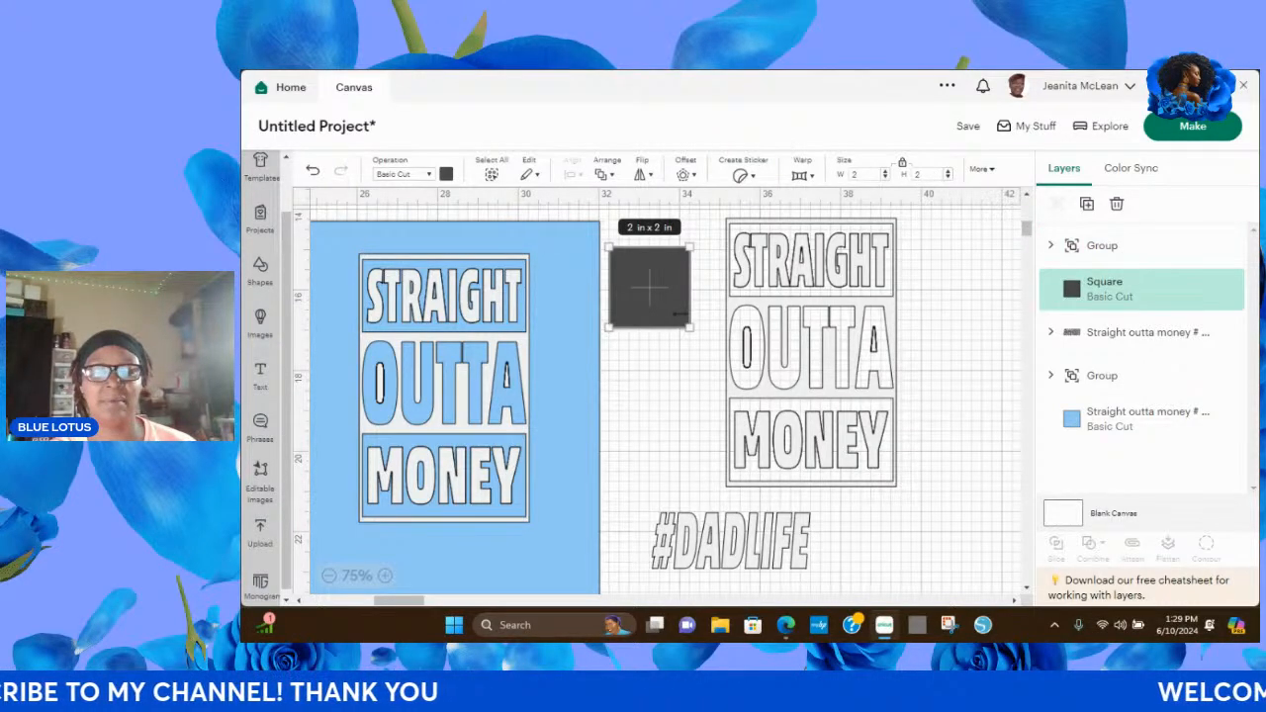
drag(690, 327, 755, 392)
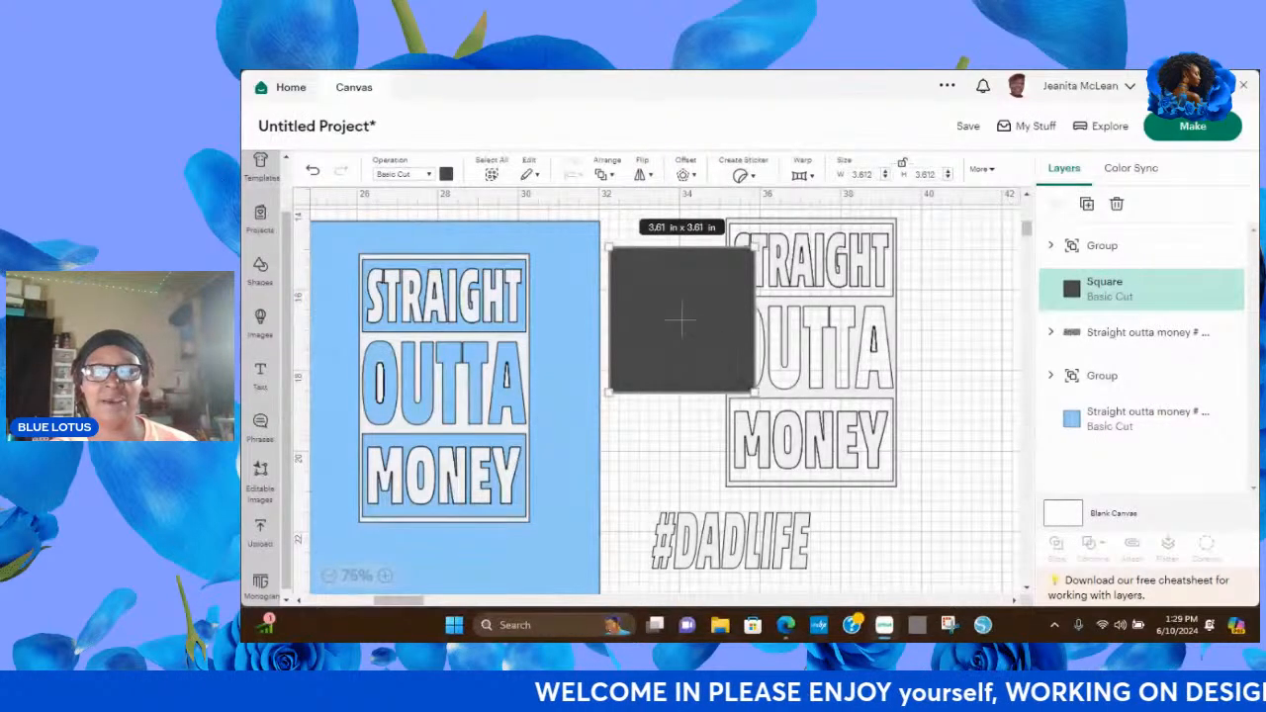
drag(749, 391, 742, 335)
drag(677, 302, 797, 265)
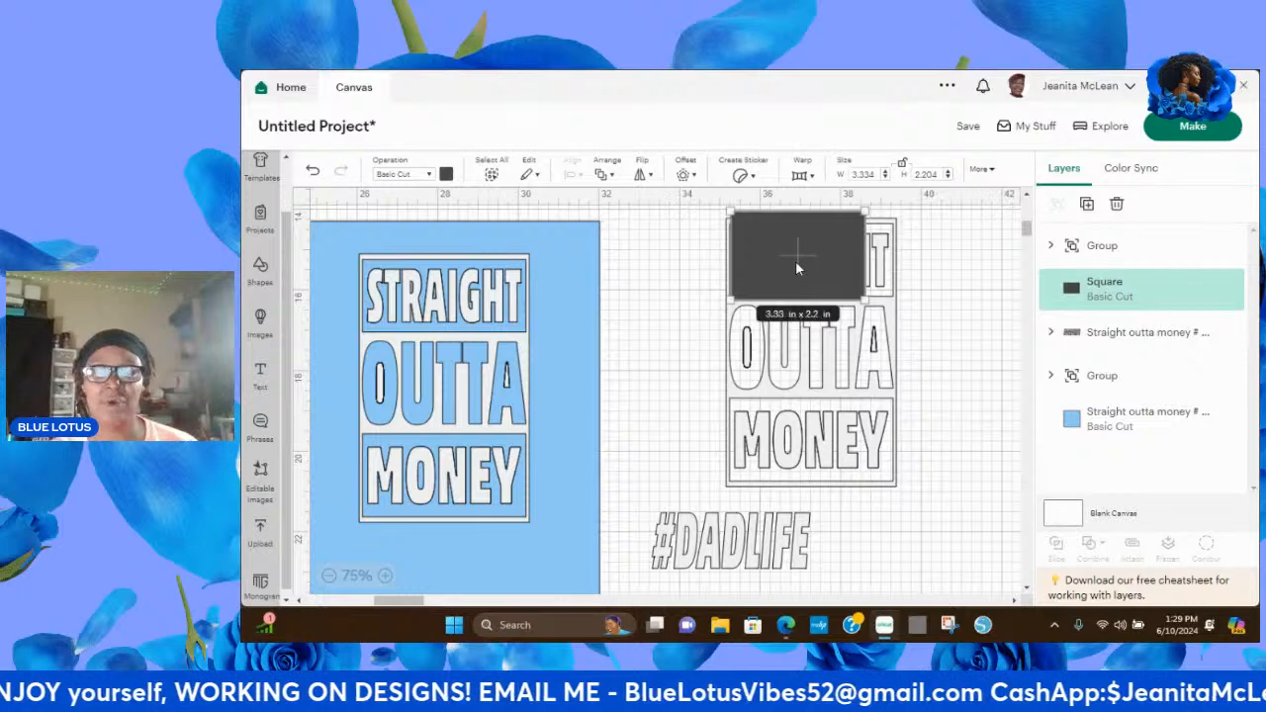
drag(728, 208, 727, 223)
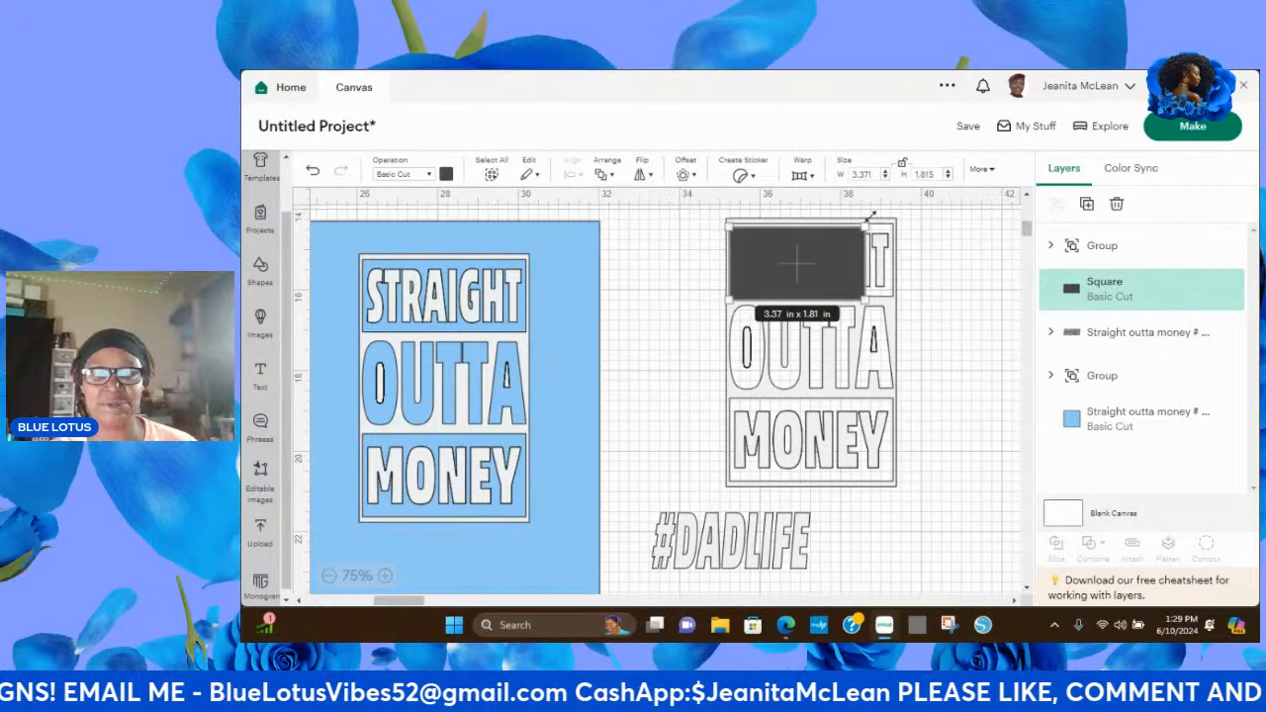
drag(868, 226, 893, 227)
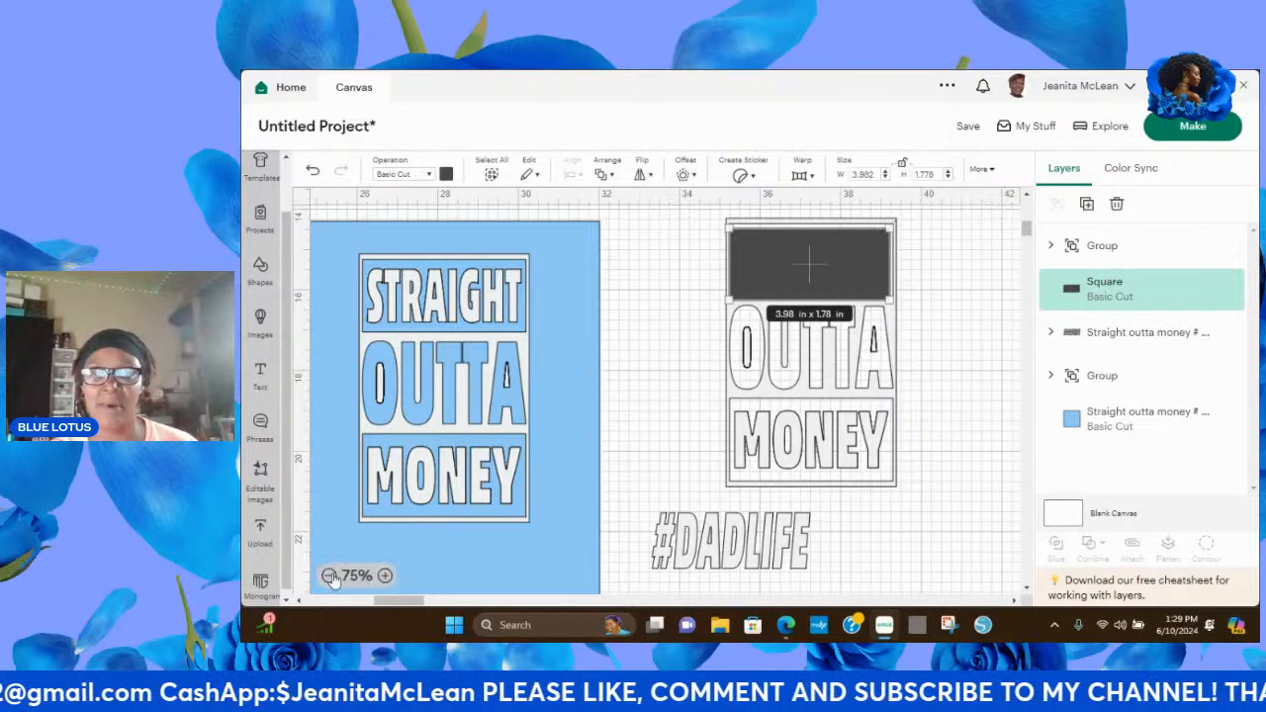
Send the dark rectangle to the back so it sits behind the word STRAIGHT.
click(385, 576)
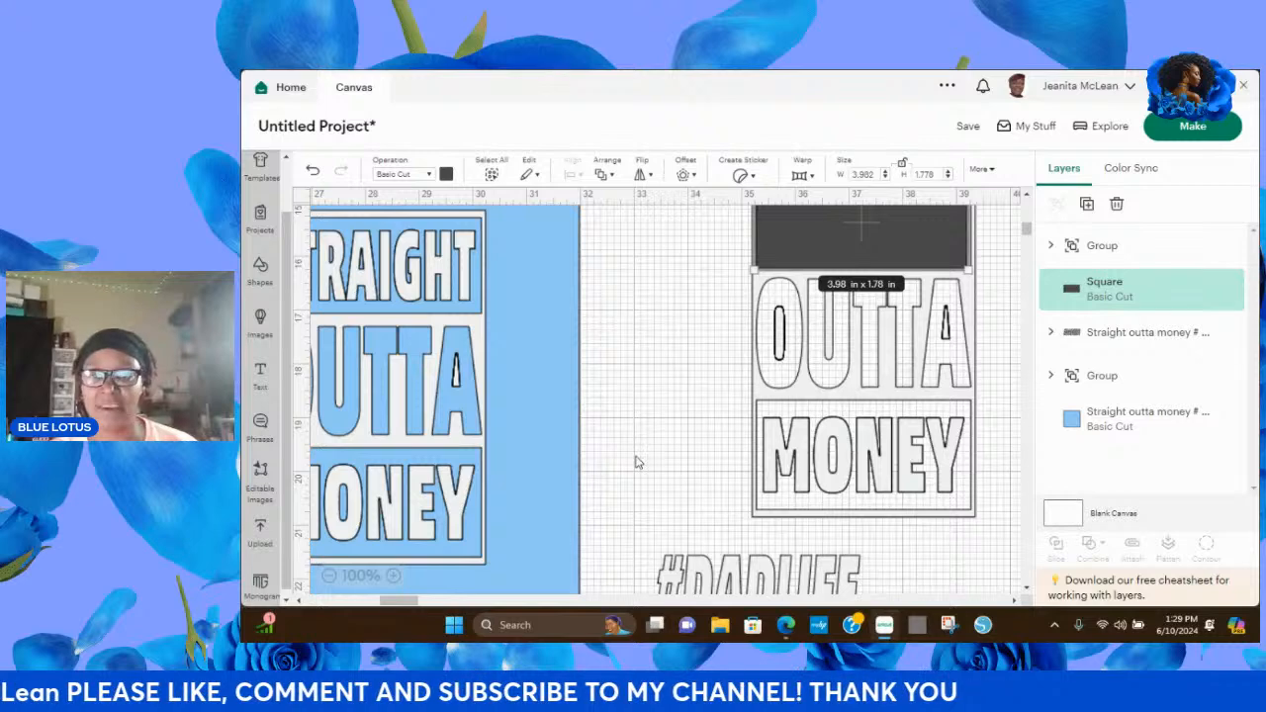
scroll(1028, 229, up, 2)
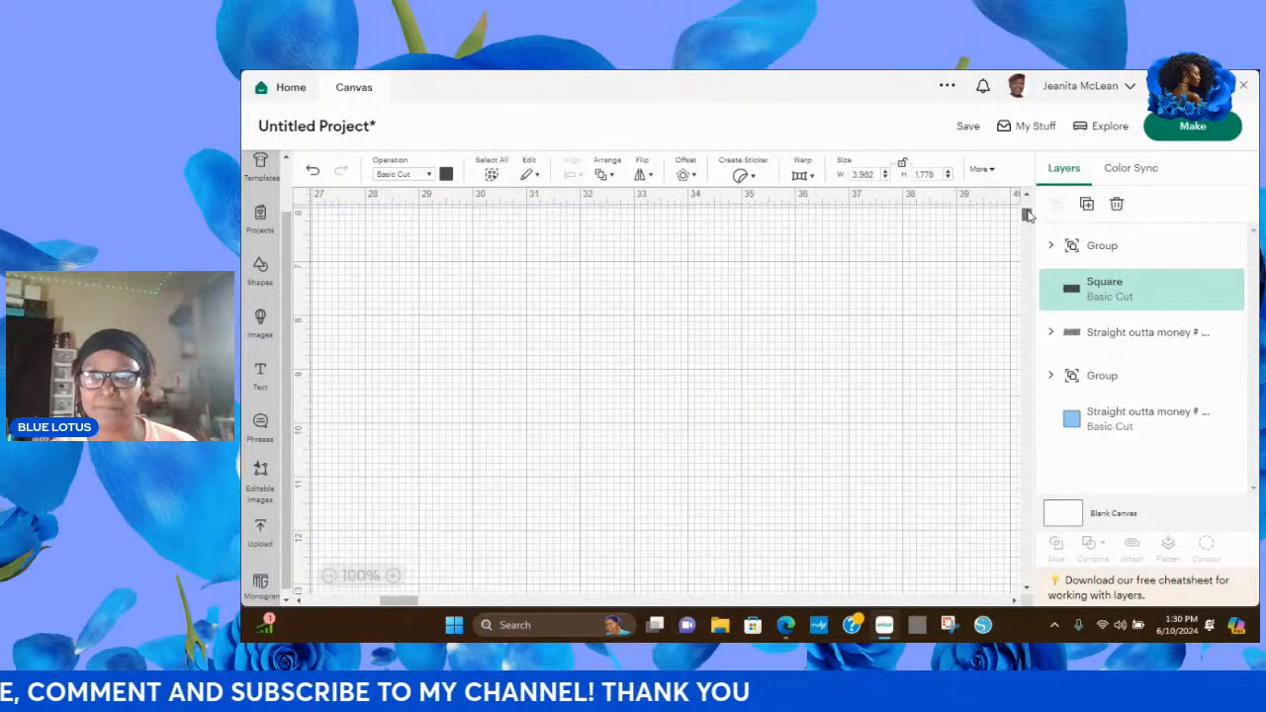
click(857, 307)
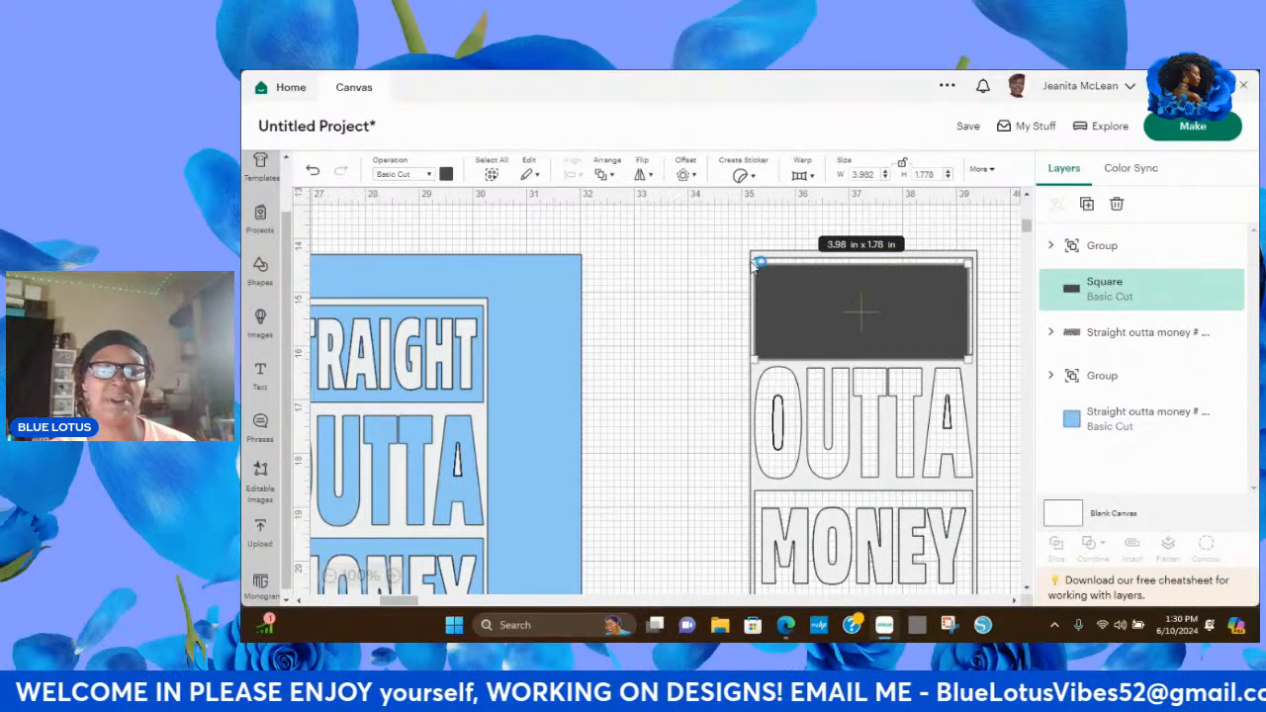
click(609, 176)
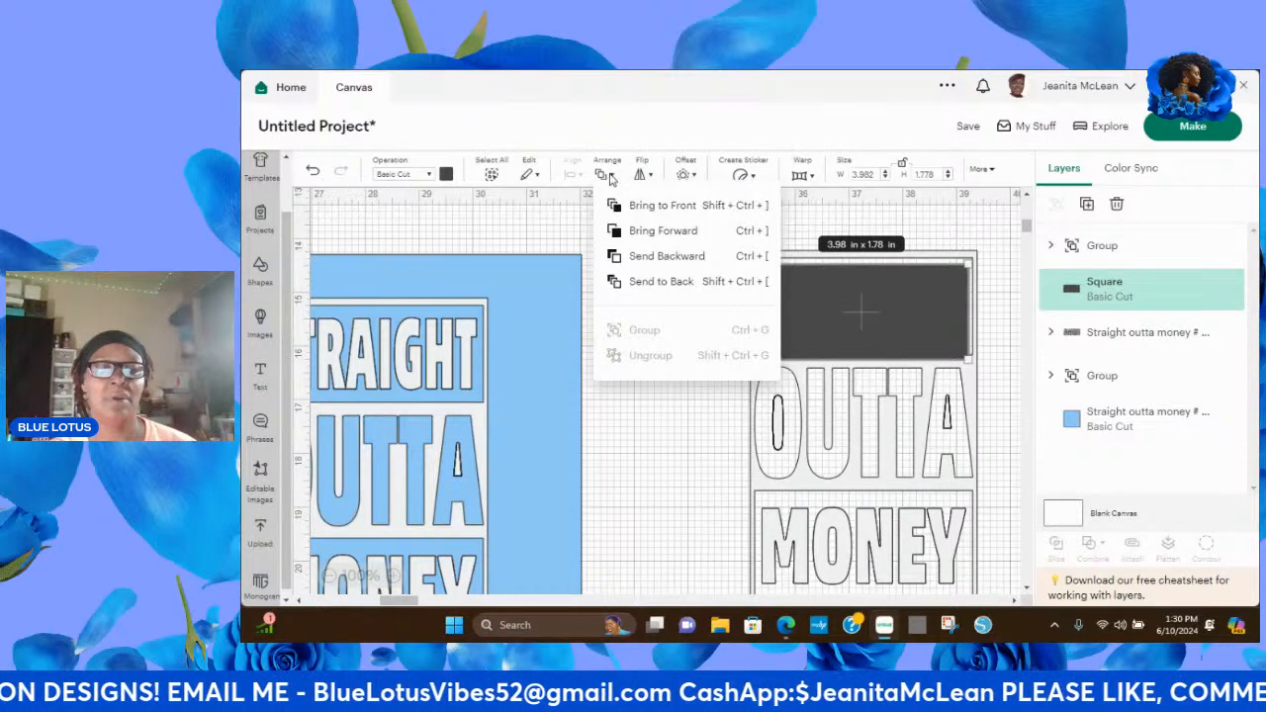
click(660, 283)
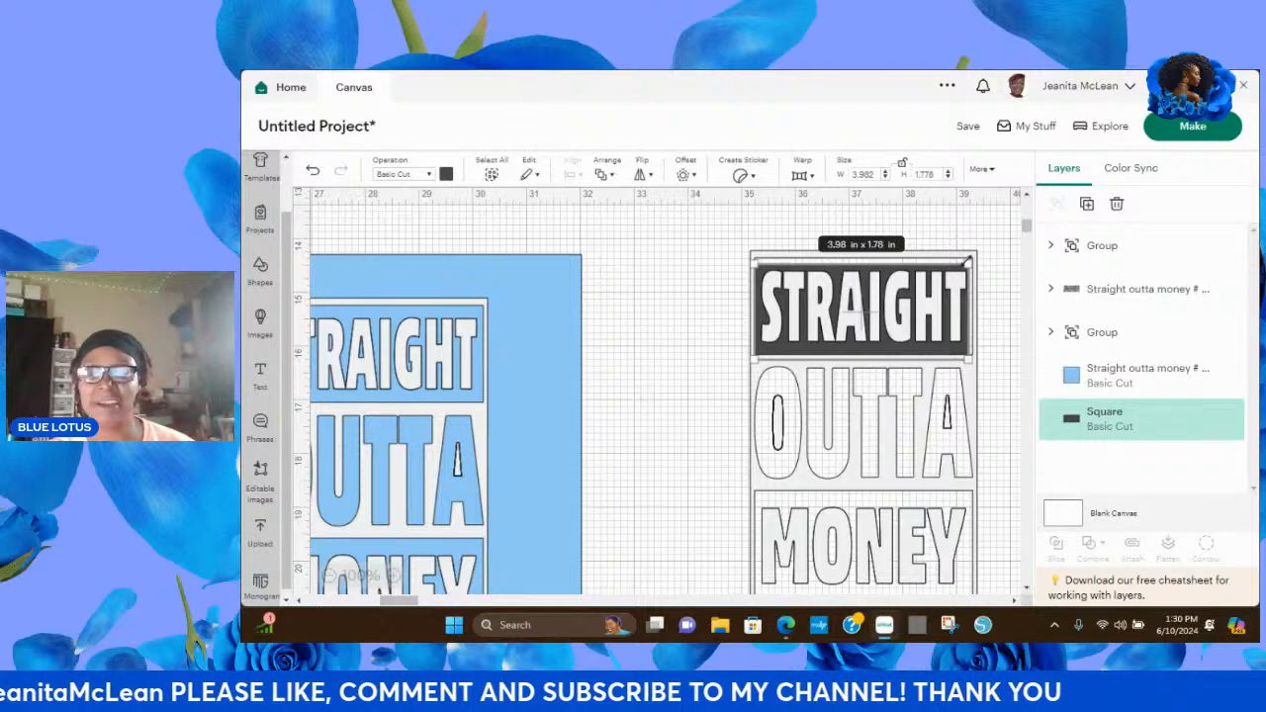
Shrink the dark rectangle to about 3.84 by 1.56 in so it fits inside the frame around STRAIGHT.
drag(966, 261, 965, 261)
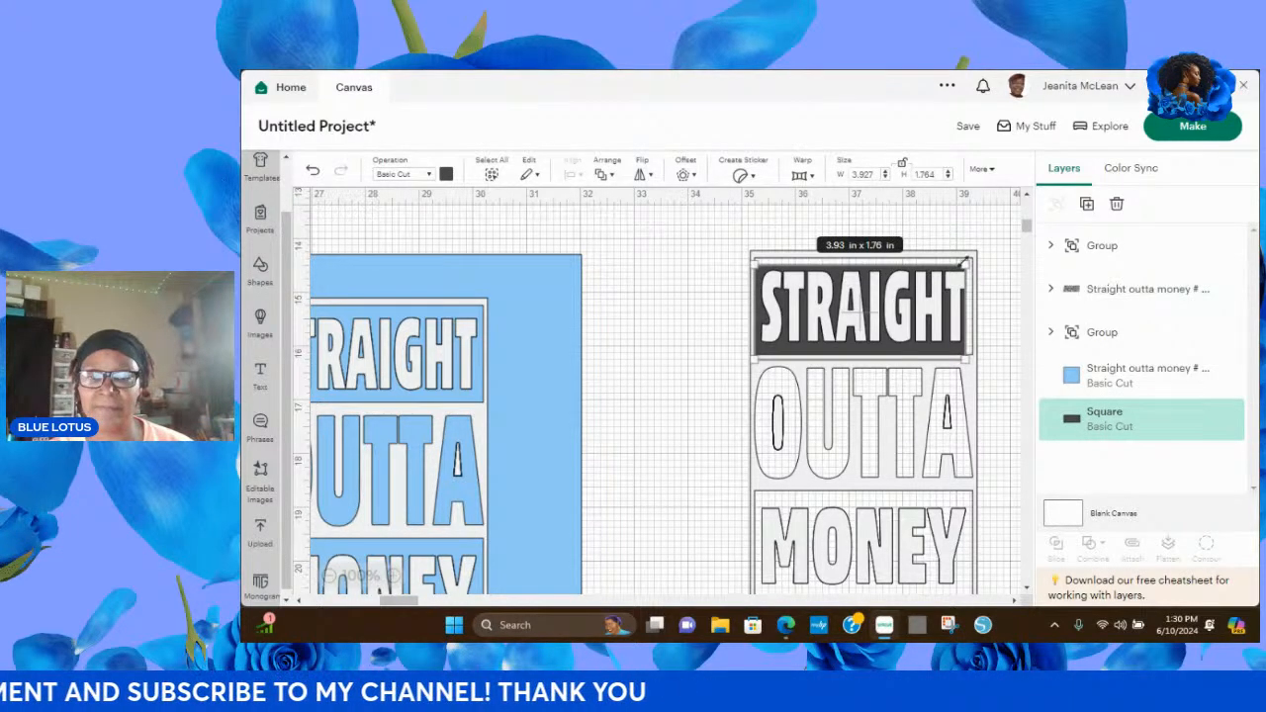
drag(752, 359, 754, 348)
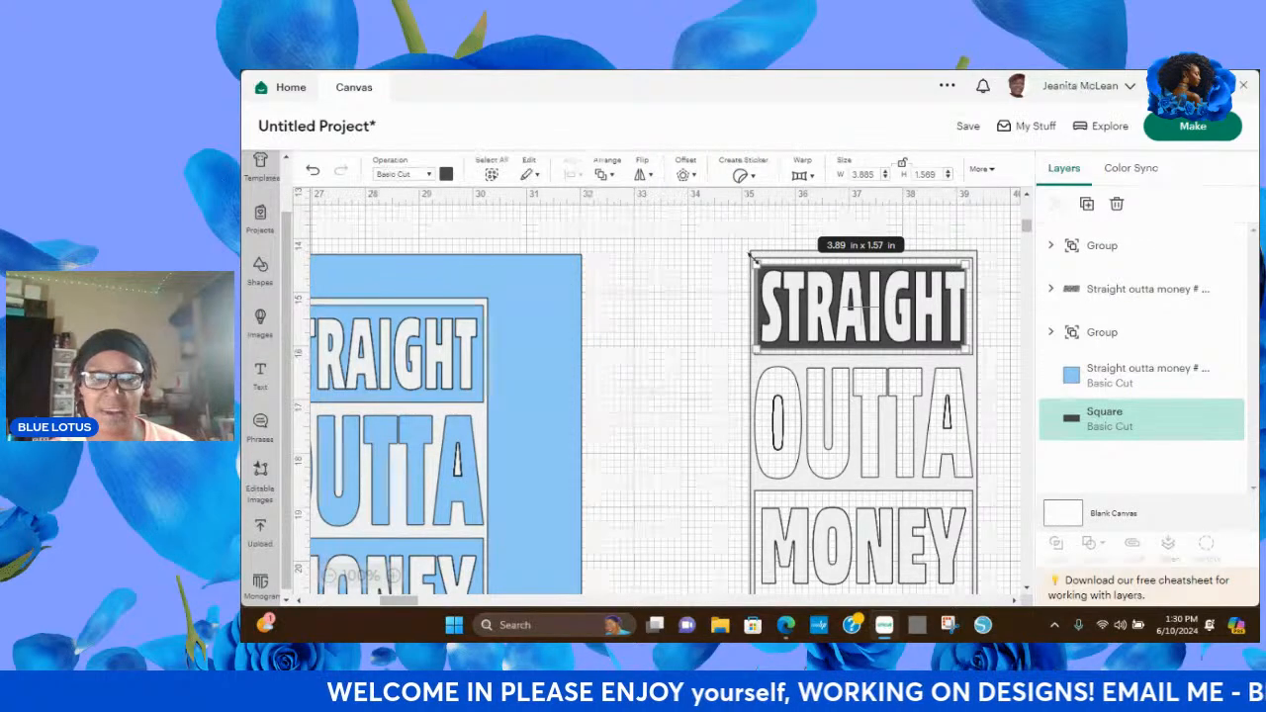
drag(754, 259, 756, 259)
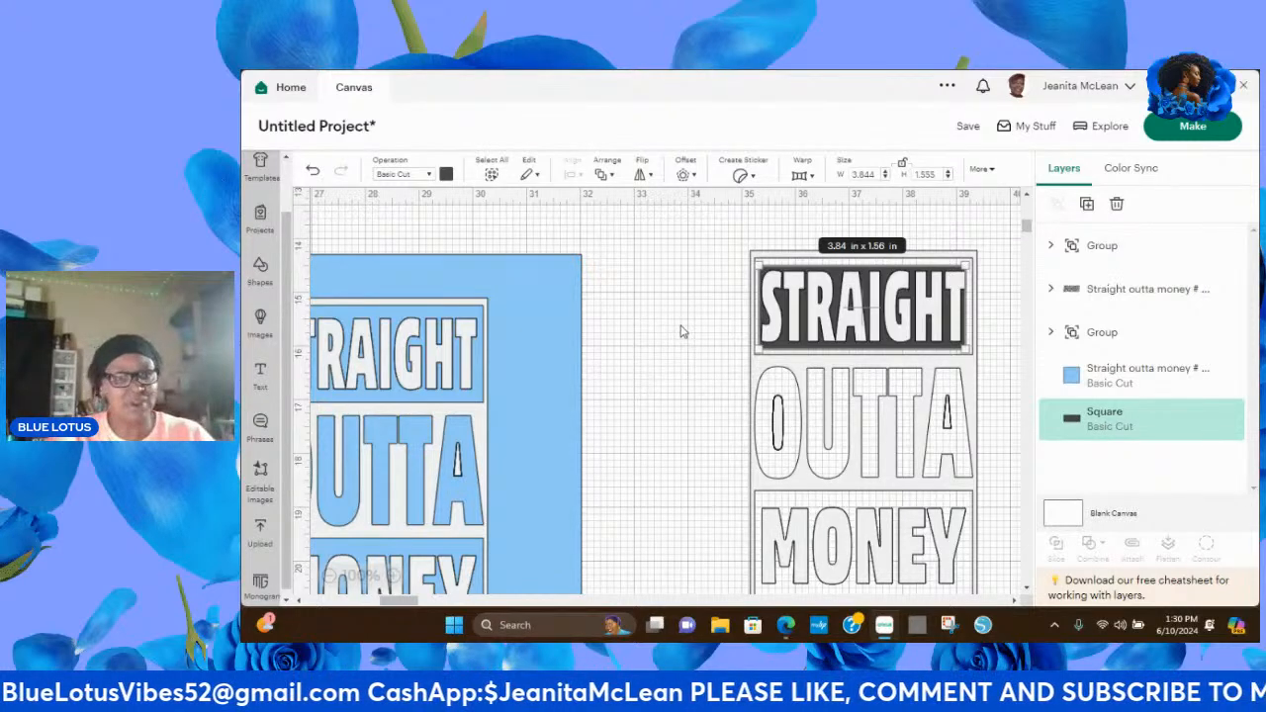
click(645, 330)
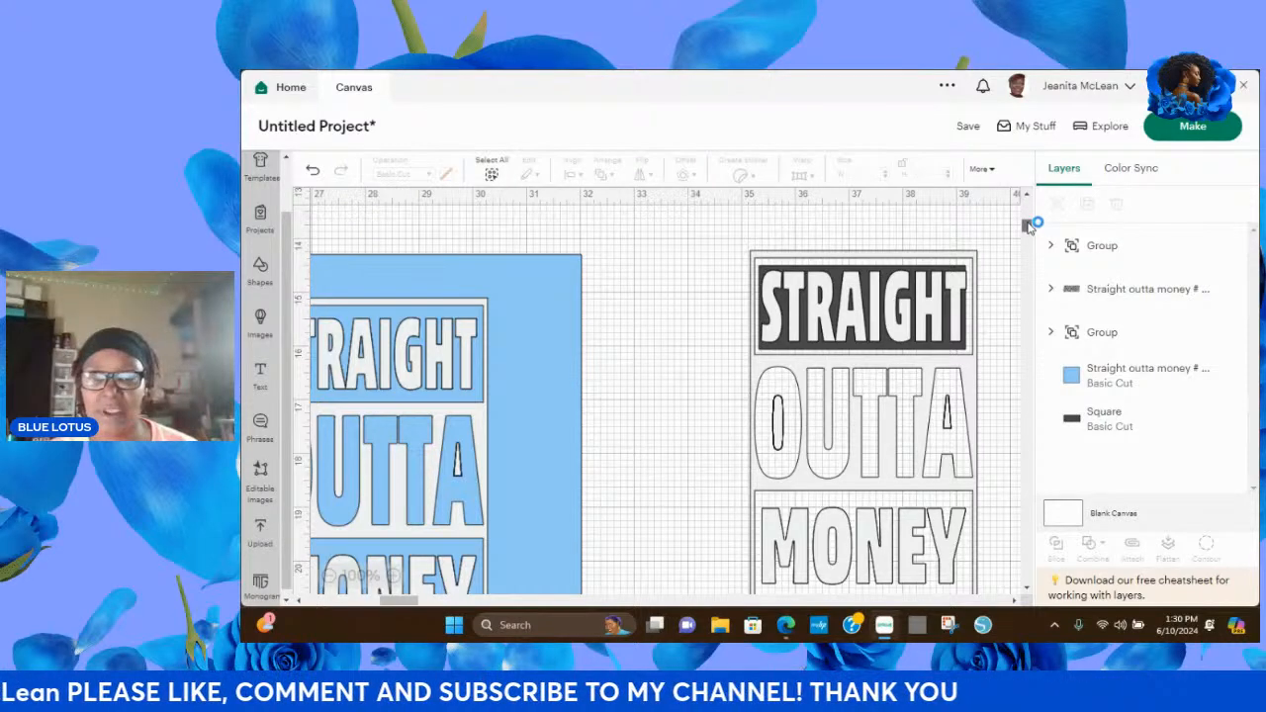
Move the #DADLIFE lettering onto the light blue background, just below the copied STRAIGHT OUTTA MONEY block.
scroll(1029, 226, down, 2)
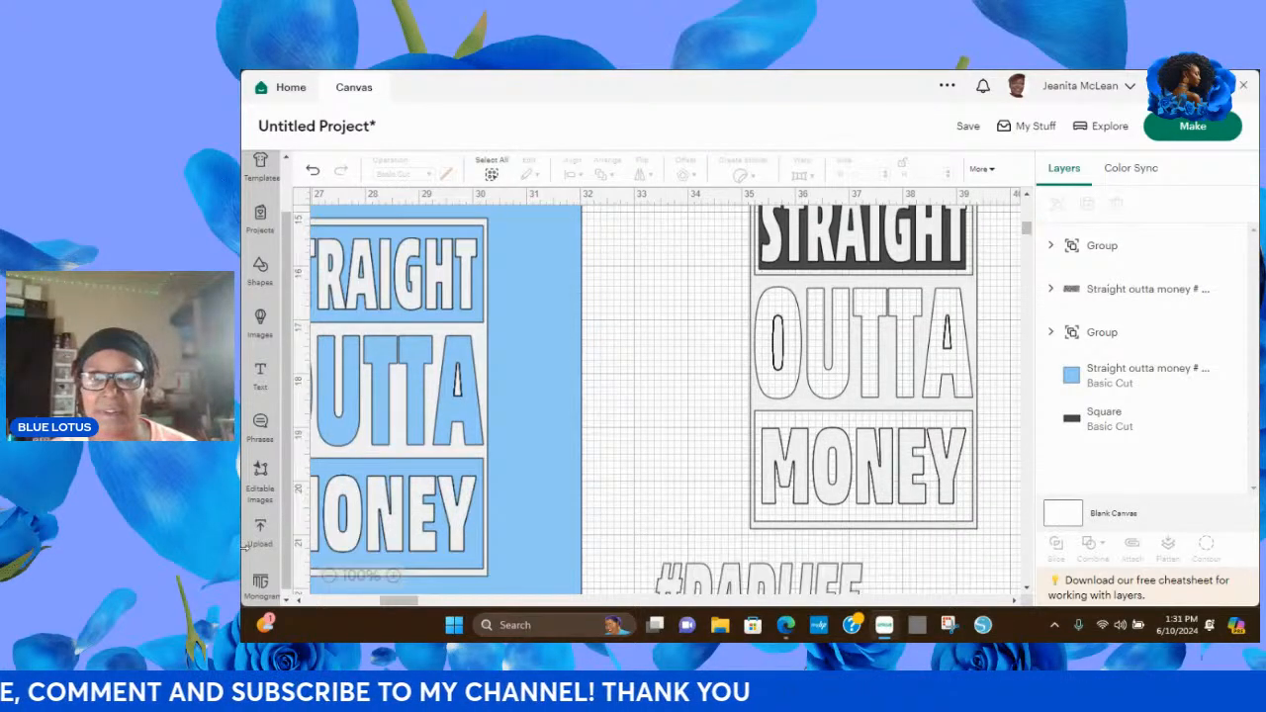
click(329, 576)
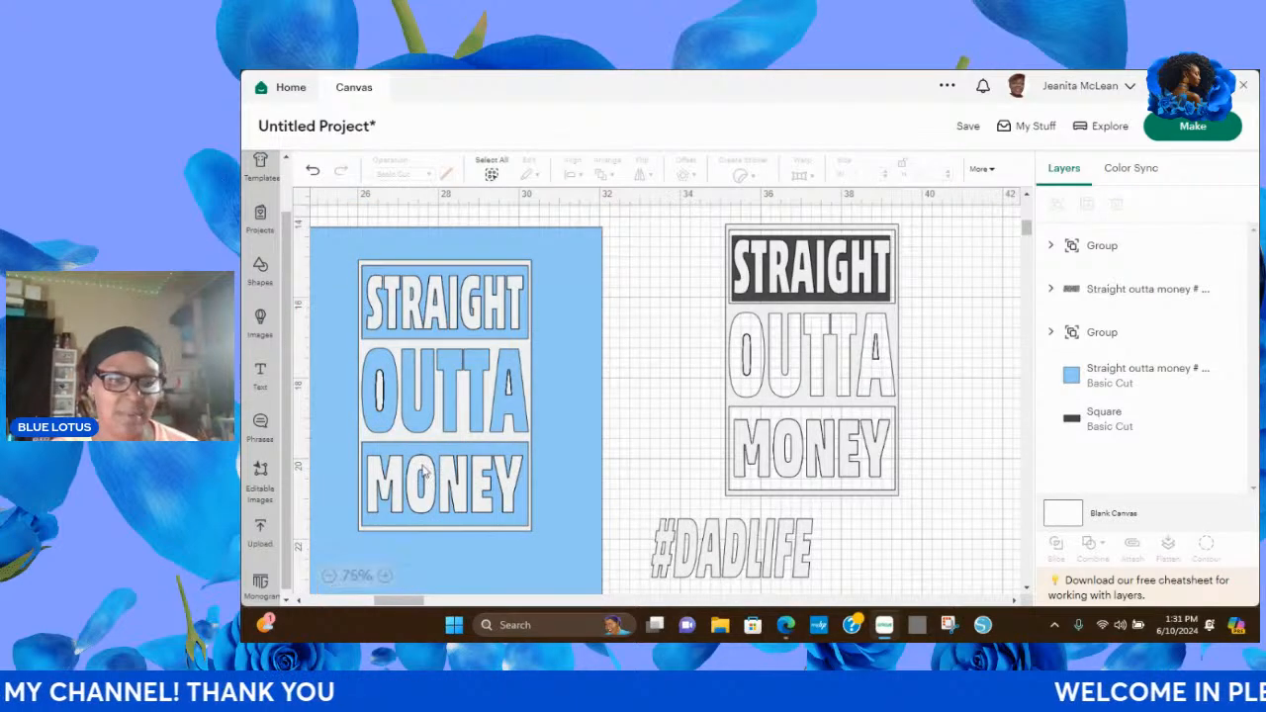
drag(740, 559, 529, 578)
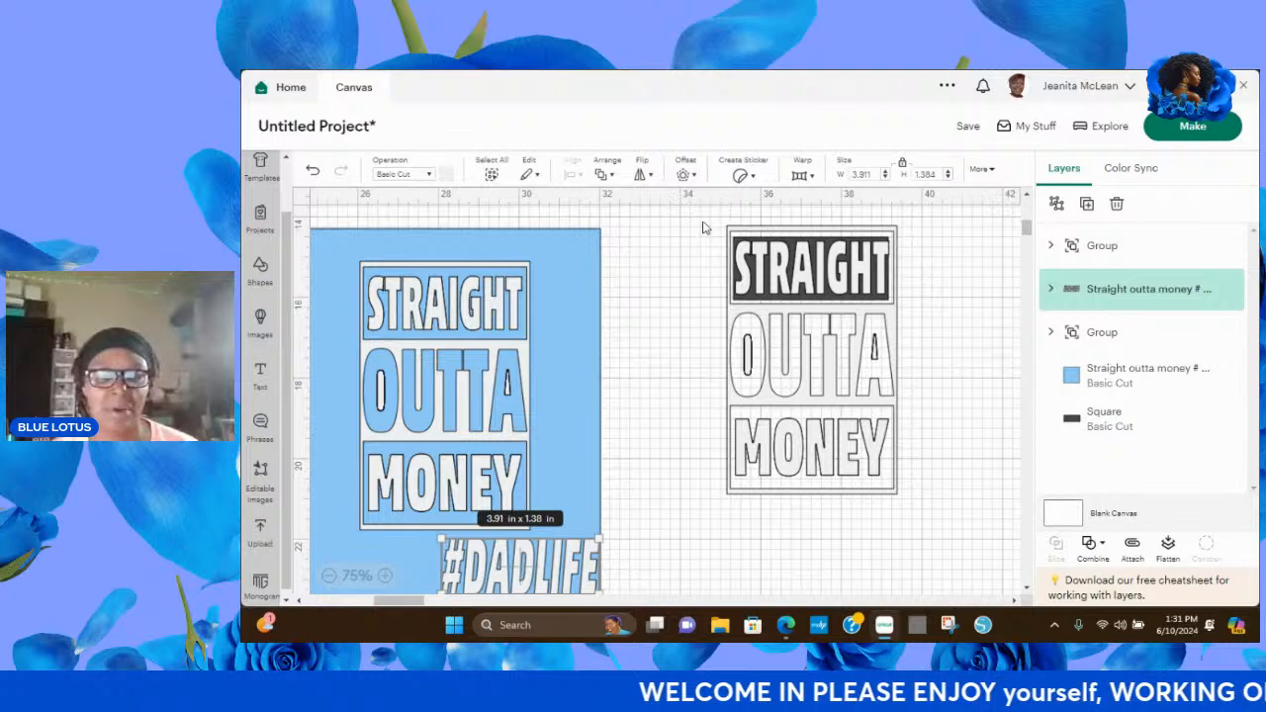
drag(702, 214, 909, 503)
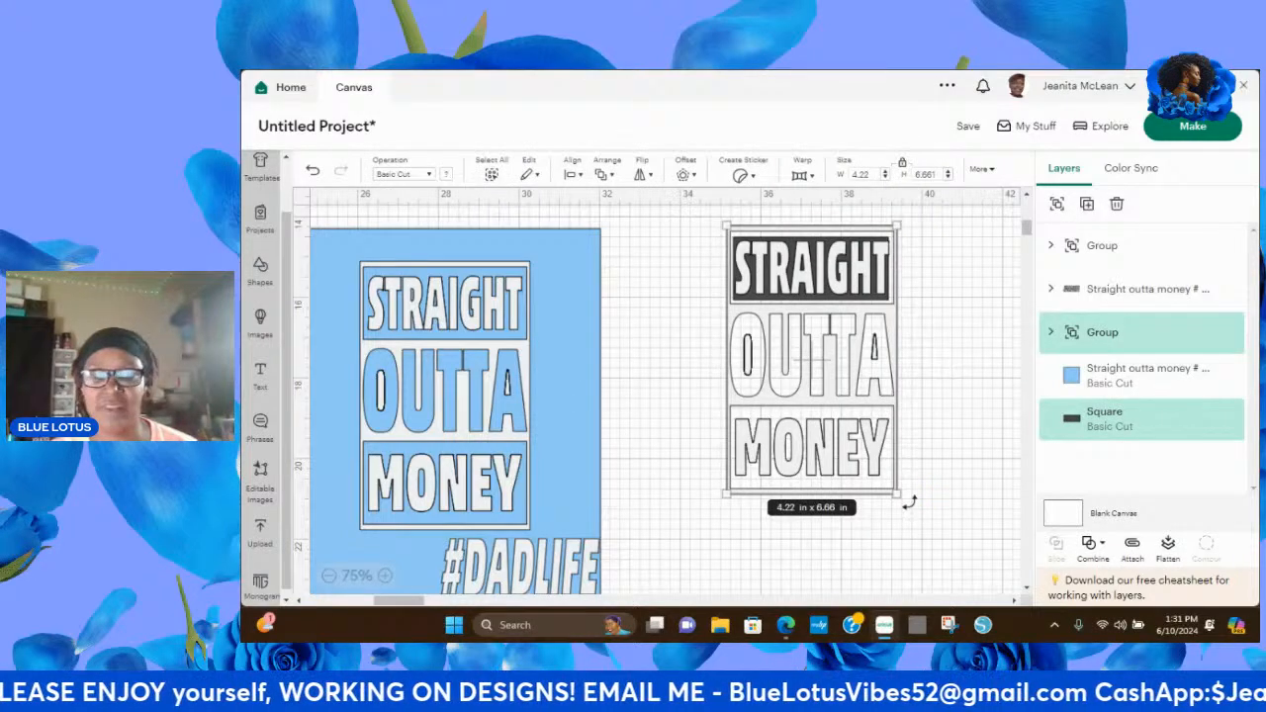
click(942, 354)
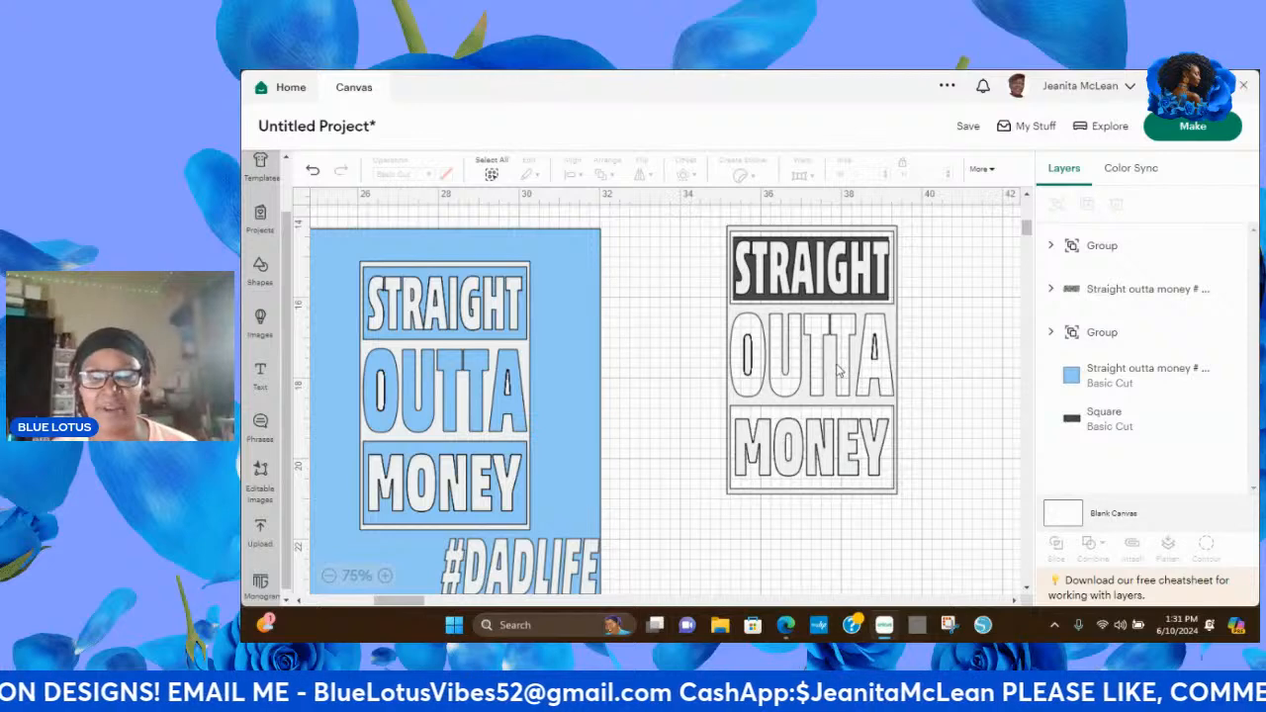
click(872, 365)
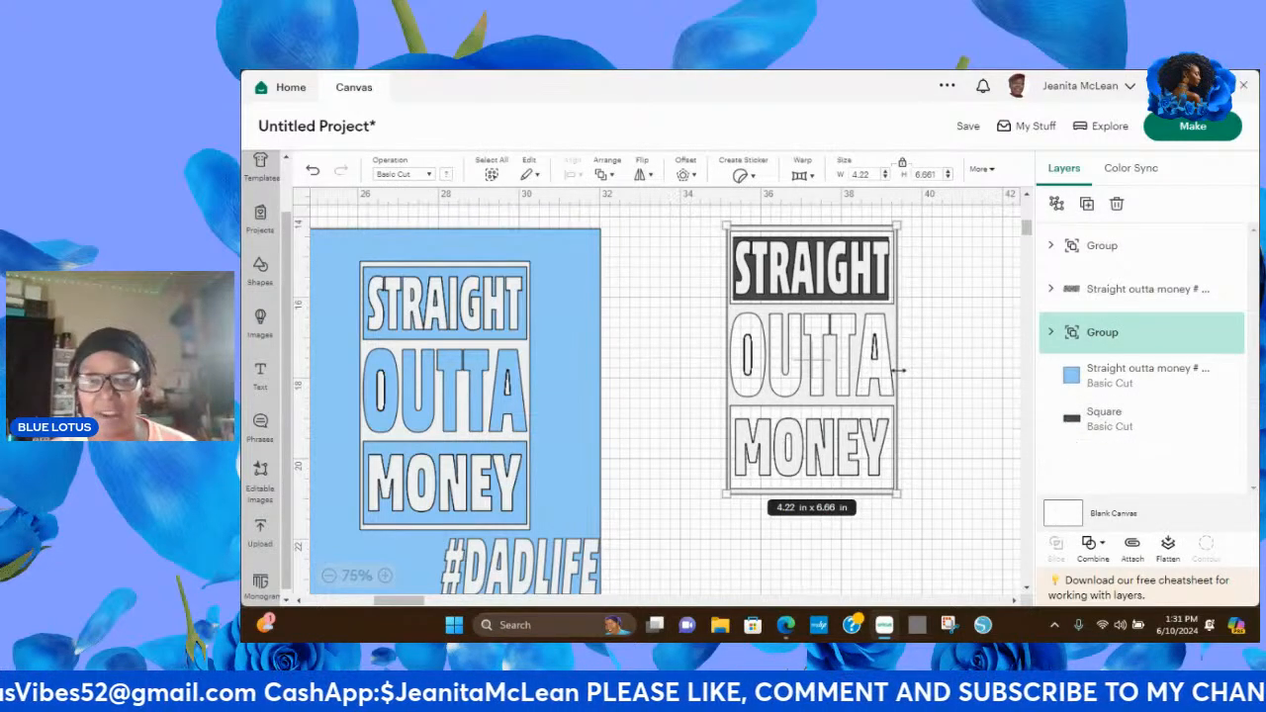
click(943, 368)
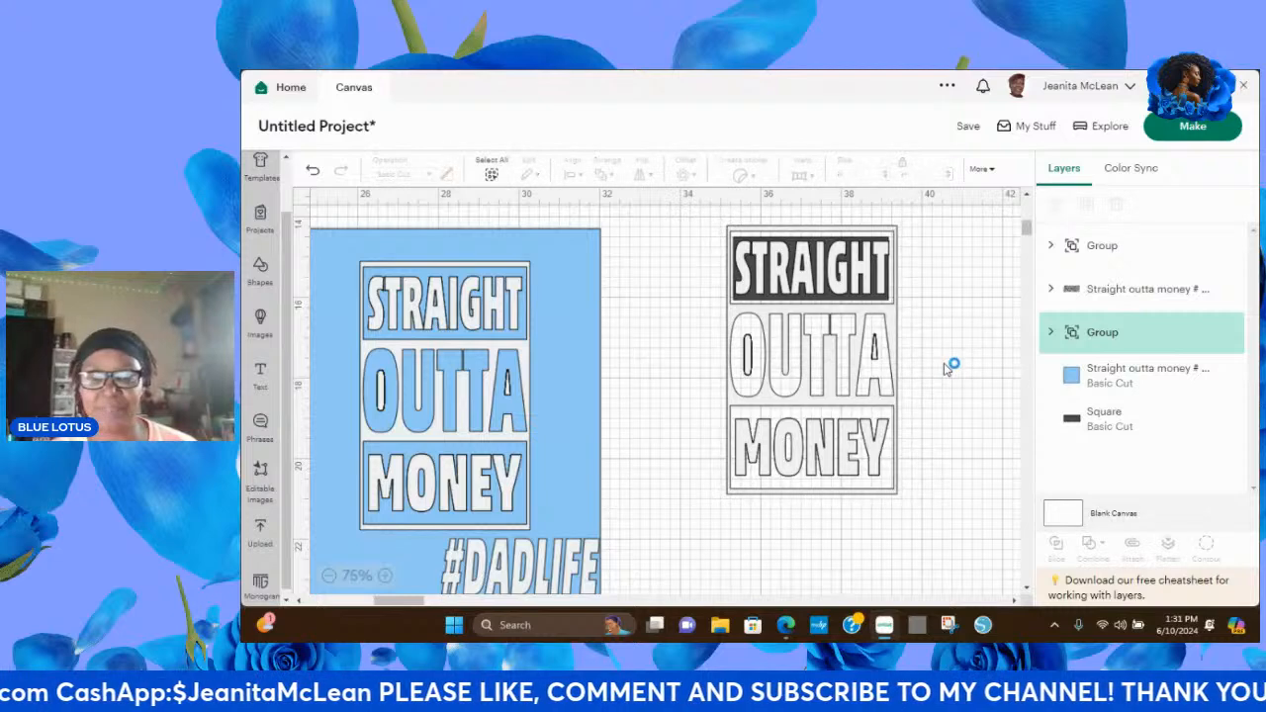
Hide the Square layer and attach the pieces of the original STRAIGHT OUTTA MONEY group.
click(1208, 420)
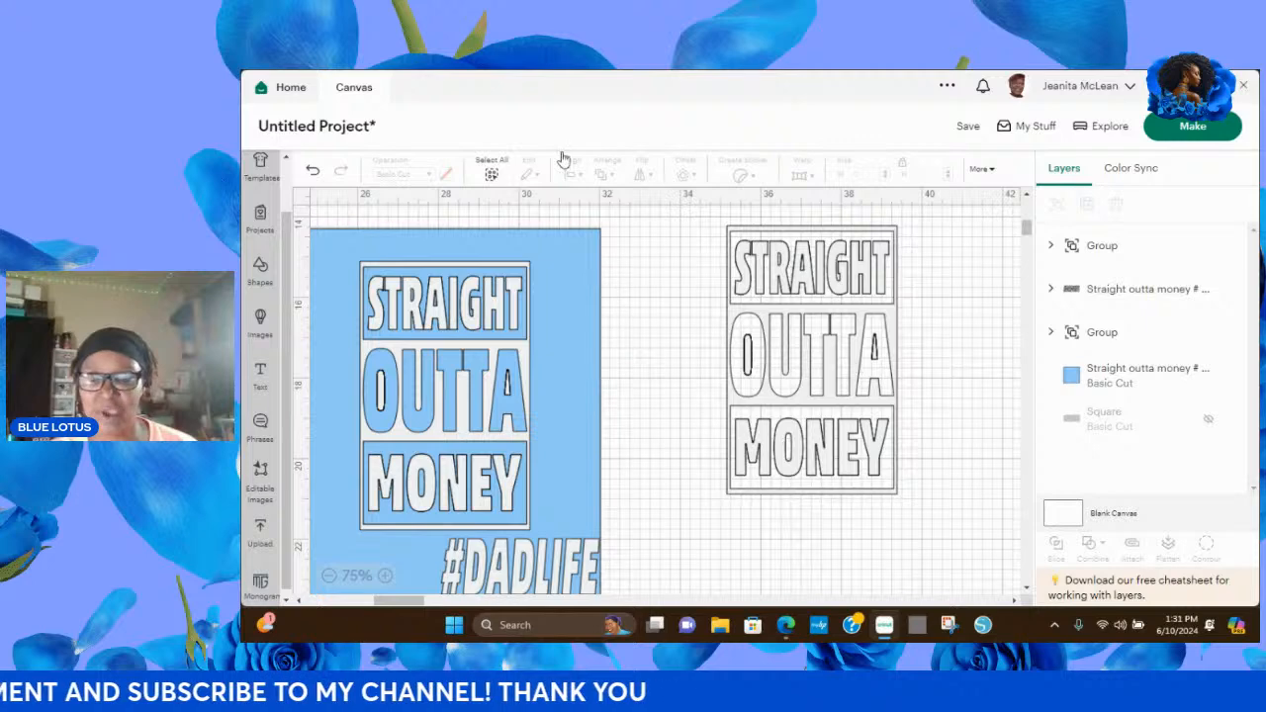
drag(699, 211, 941, 522)
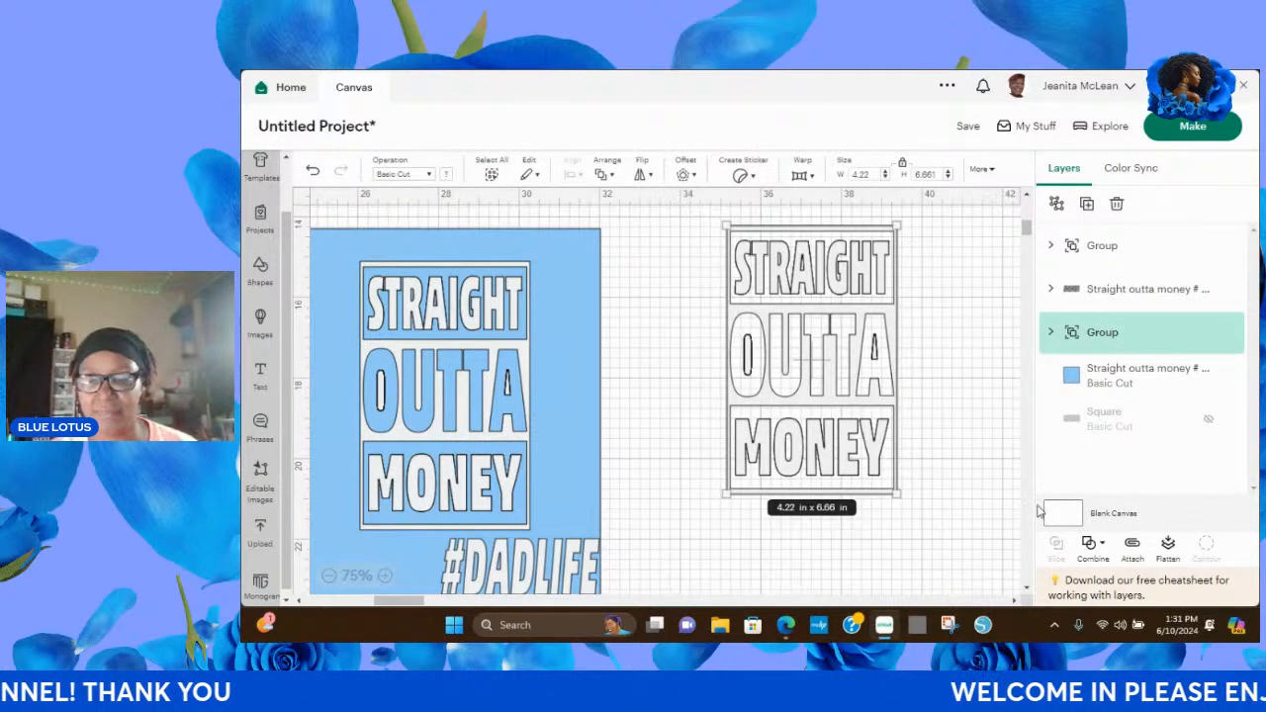
click(1134, 548)
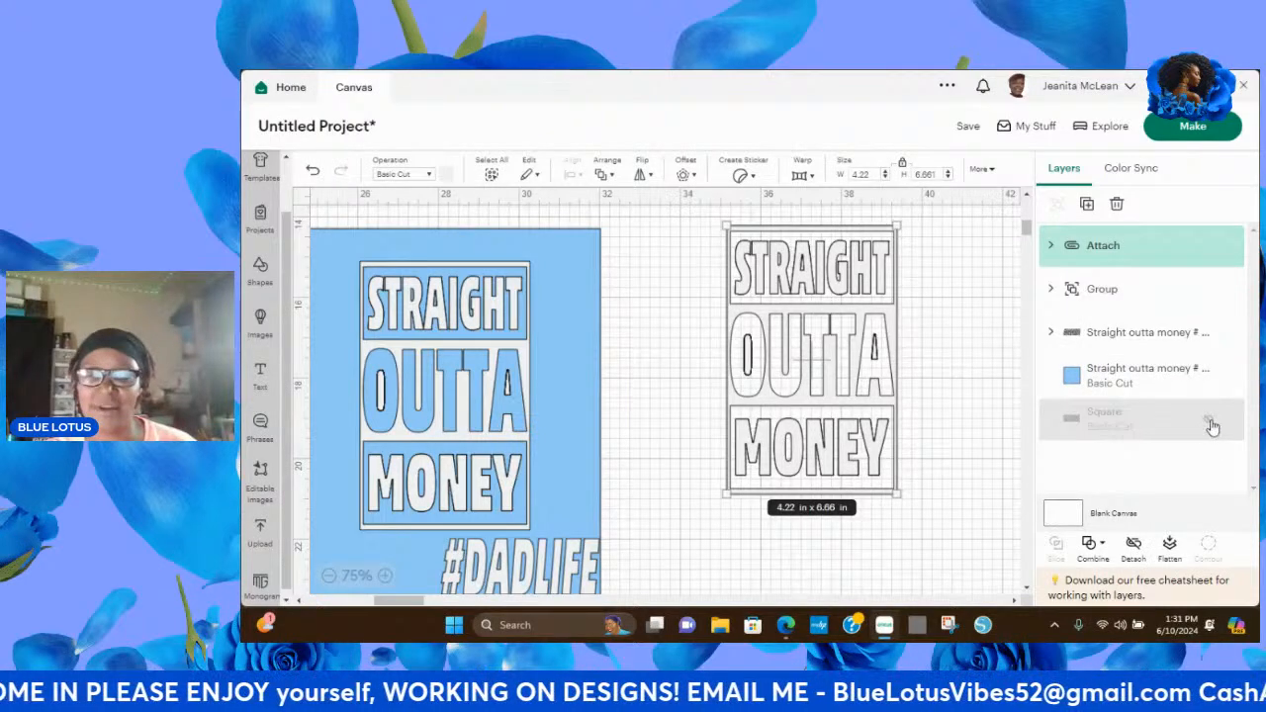
click(1209, 424)
click(1209, 423)
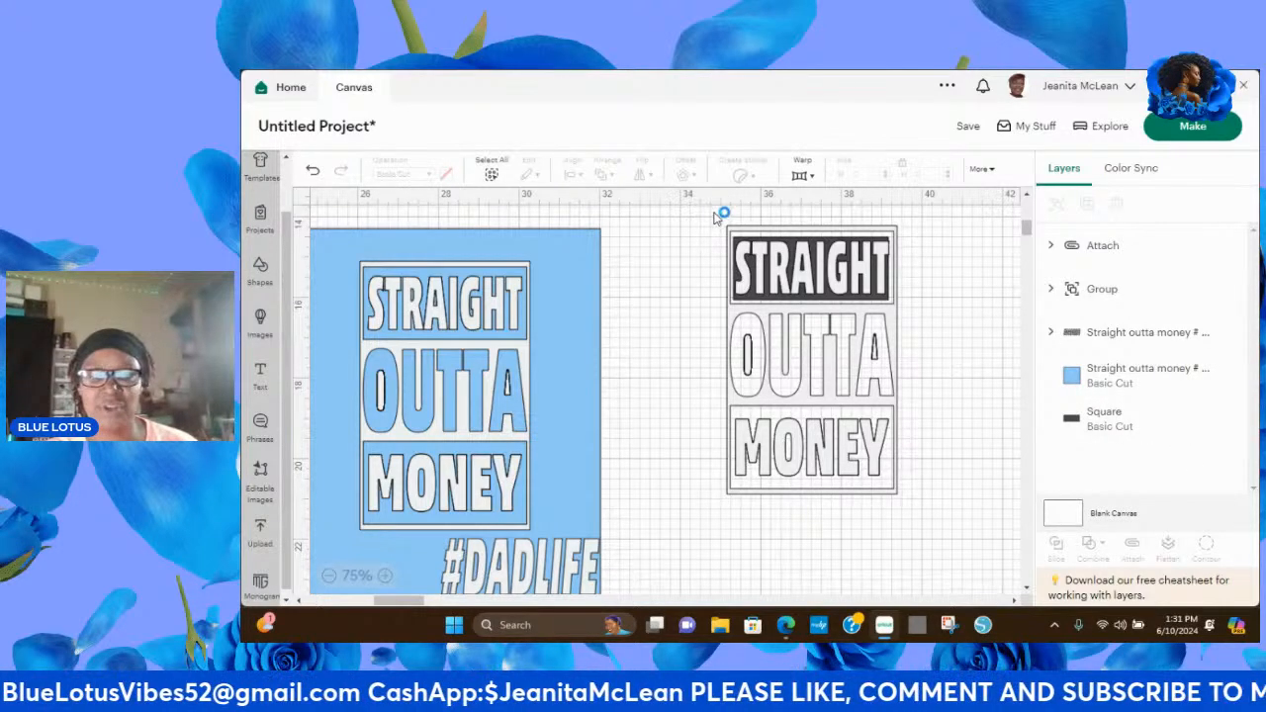
drag(714, 213, 919, 519)
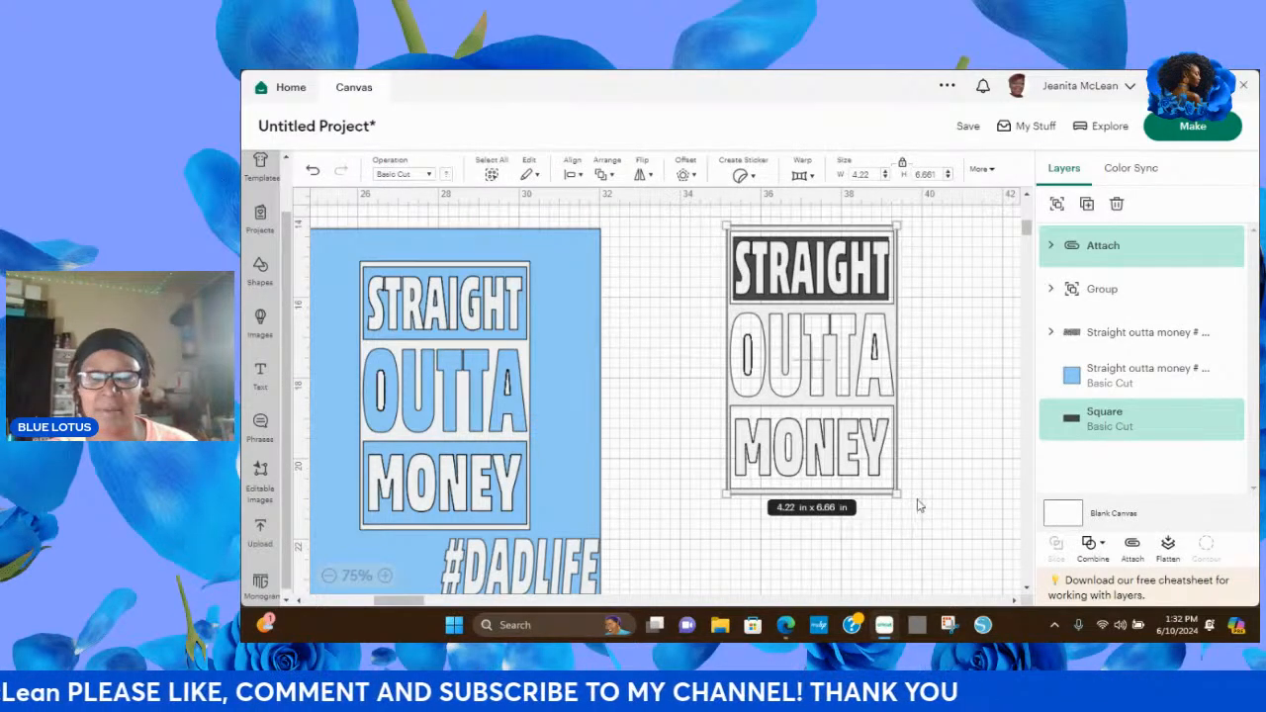
click(1015, 275)
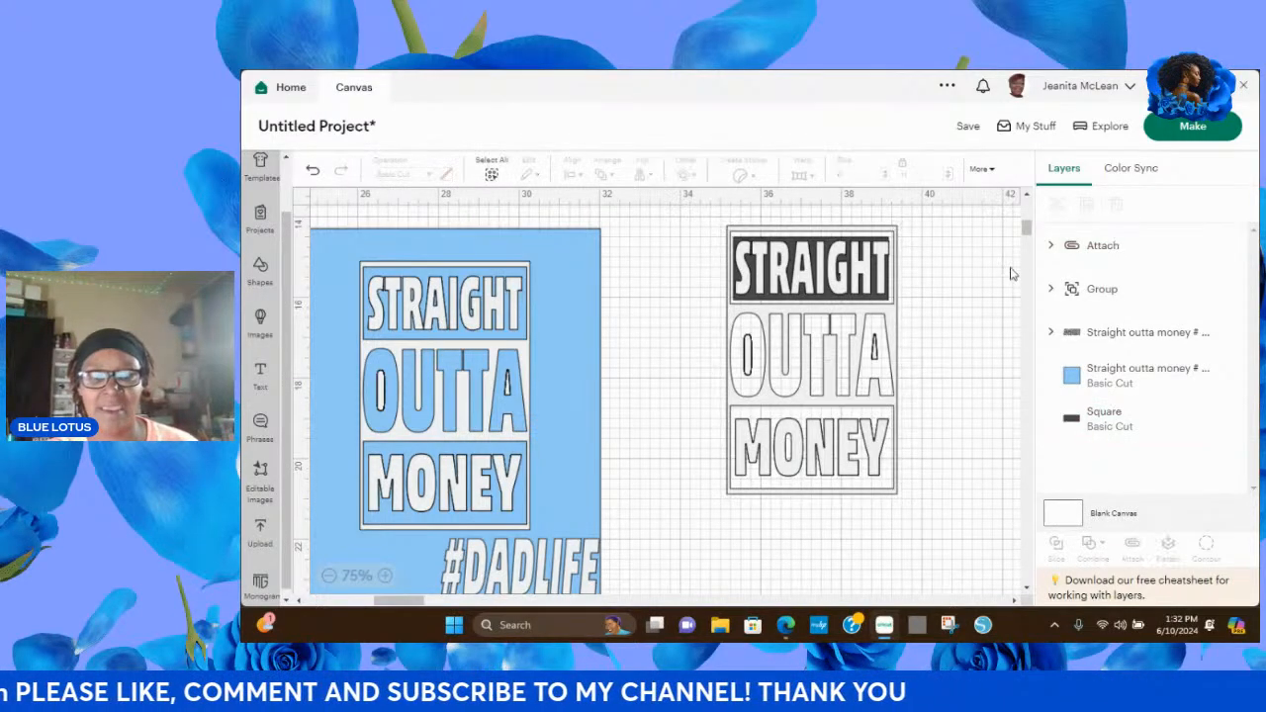
click(1211, 423)
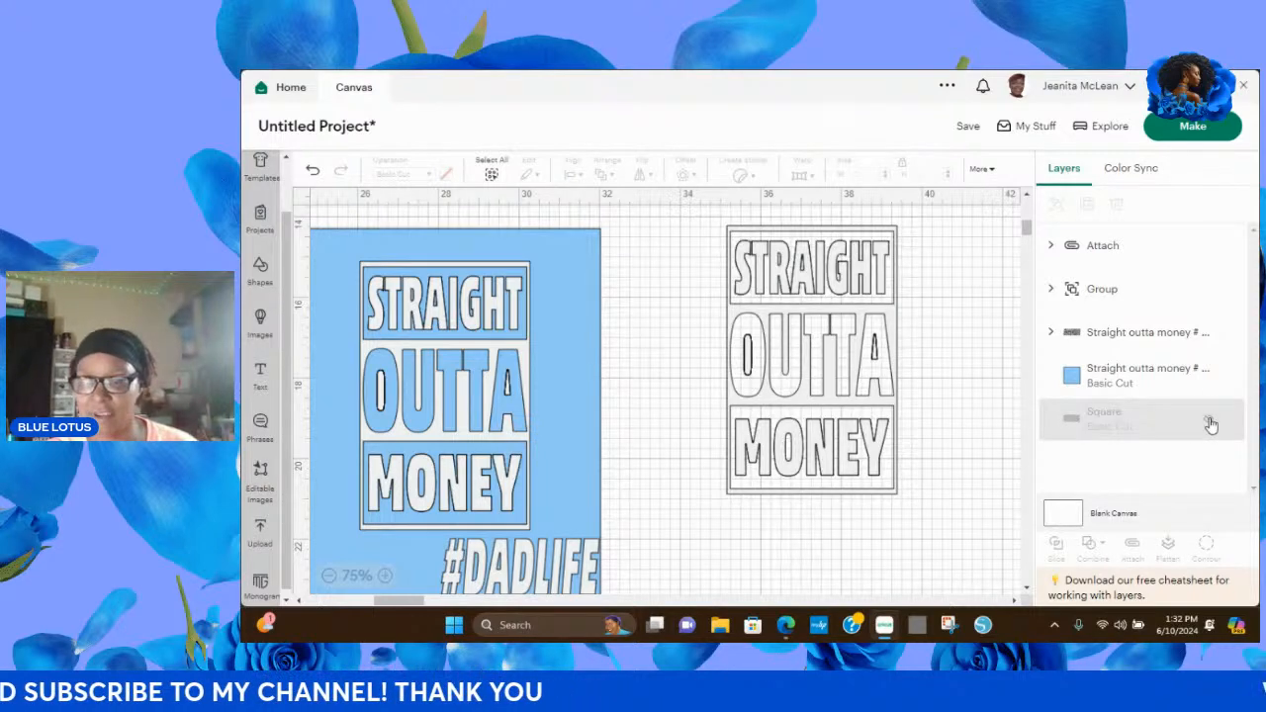
Weld the attached STRAIGHT OUTTA MONEY lettering into a single layer.
click(881, 374)
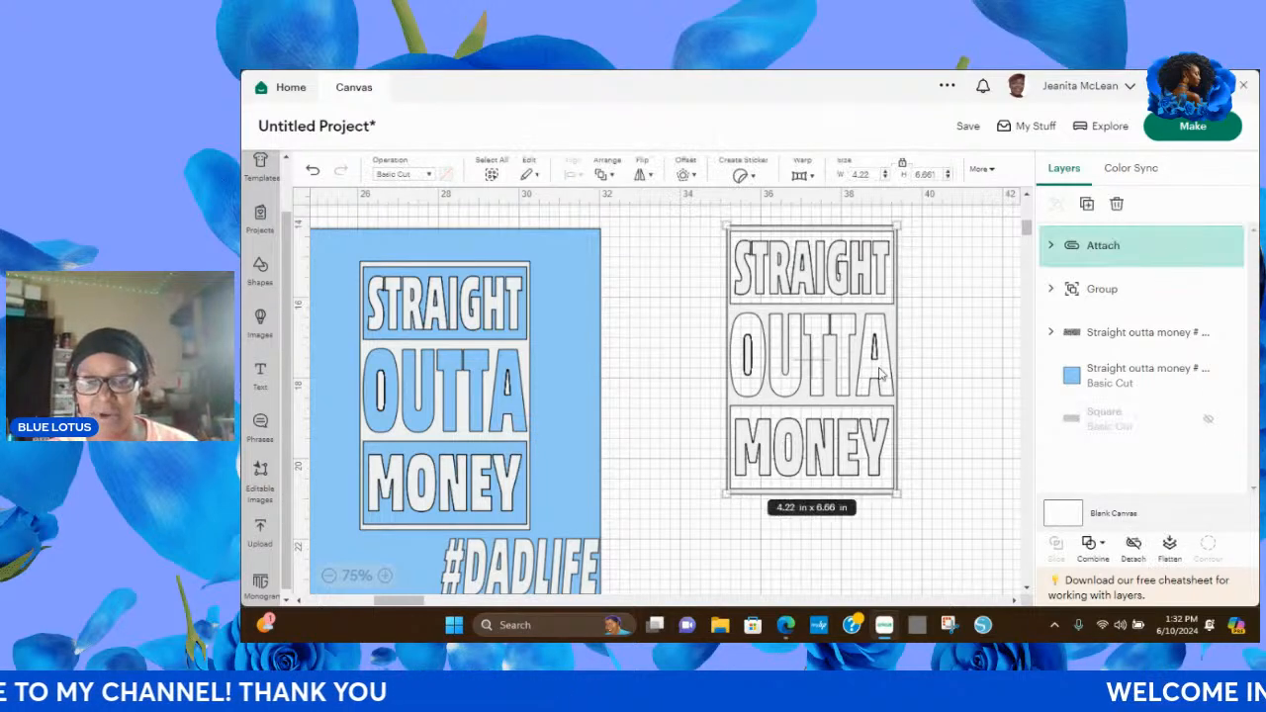
click(1102, 547)
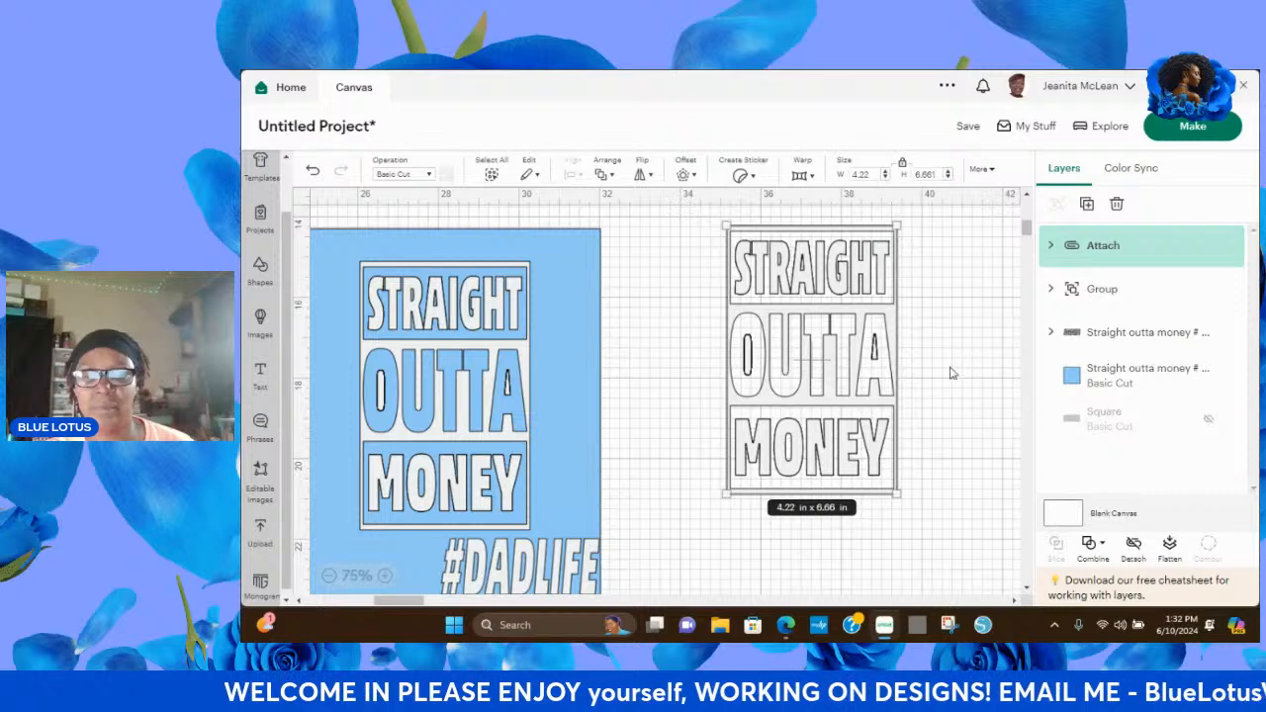
click(1103, 549)
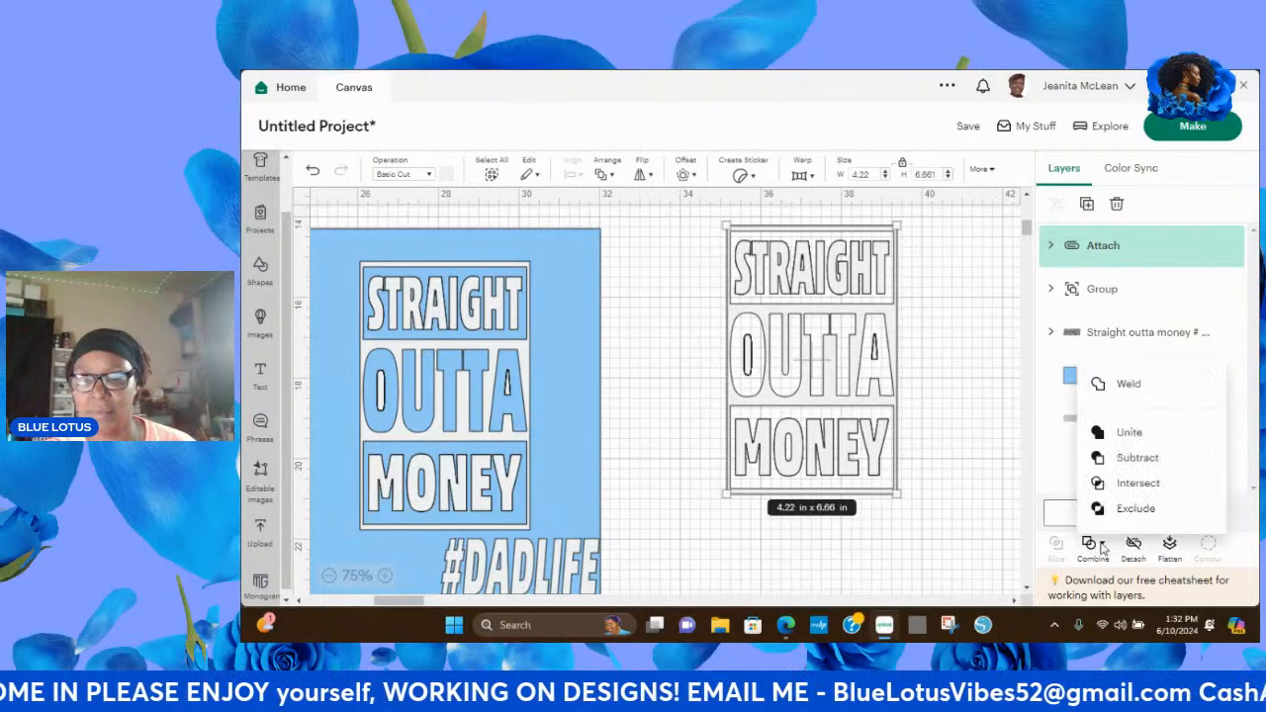
click(1129, 384)
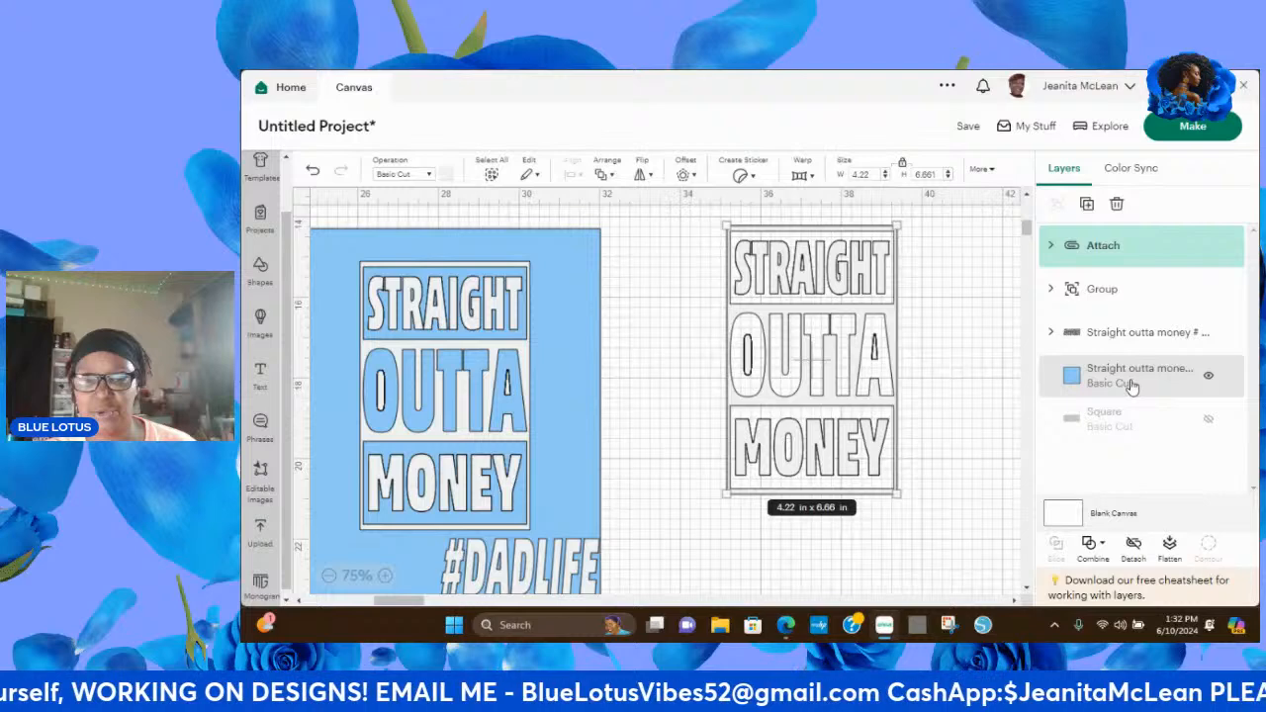
click(934, 313)
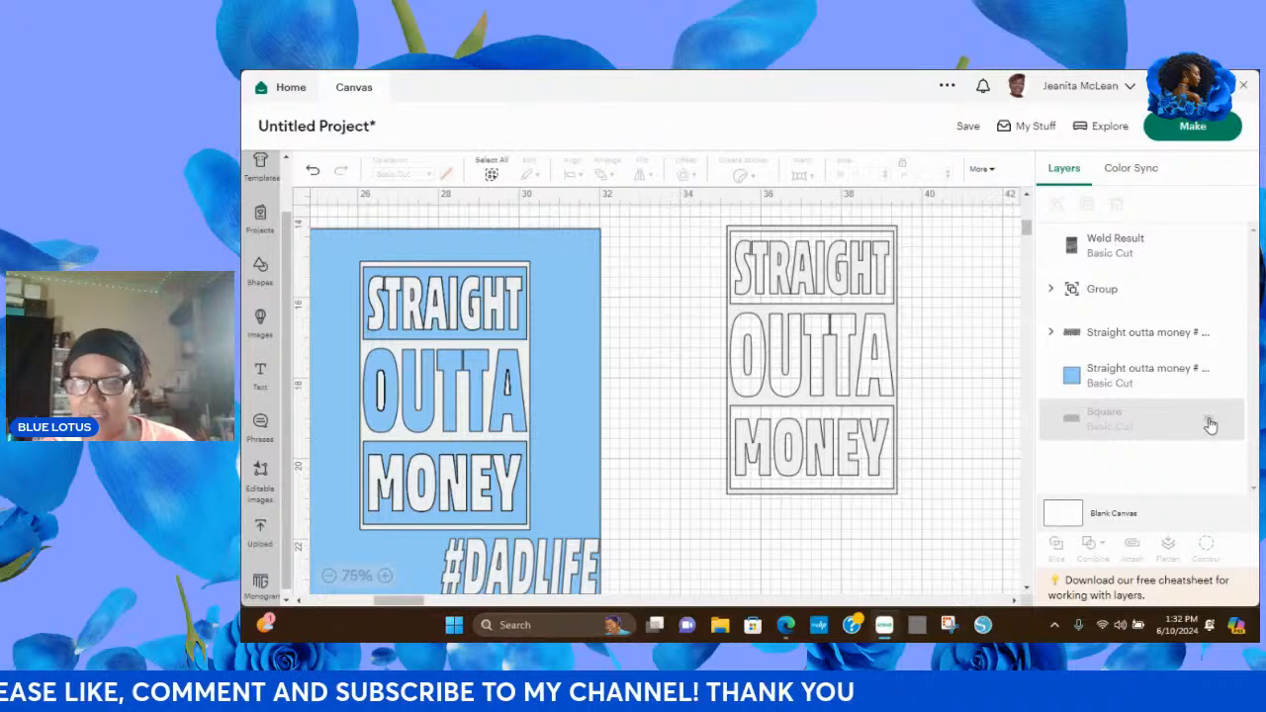
Make the hidden Square layer visible again behind the STRAIGHT lettering.
click(1208, 422)
click(1209, 423)
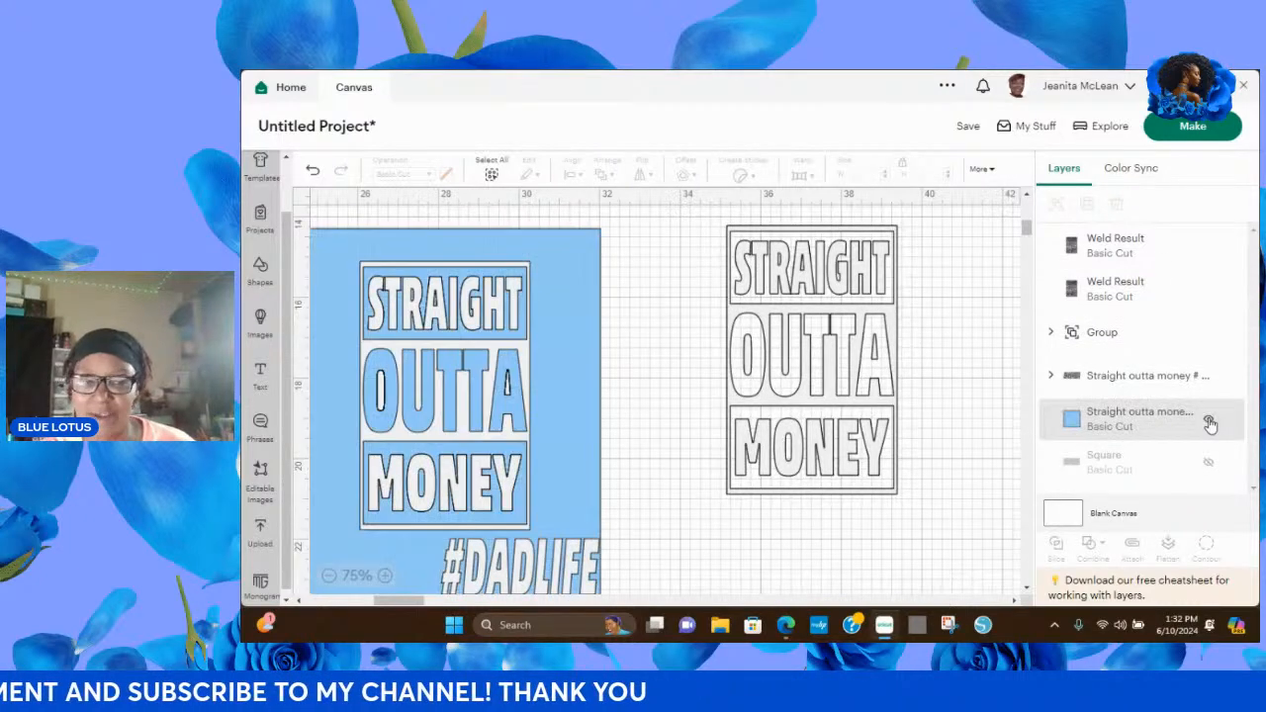
click(1214, 465)
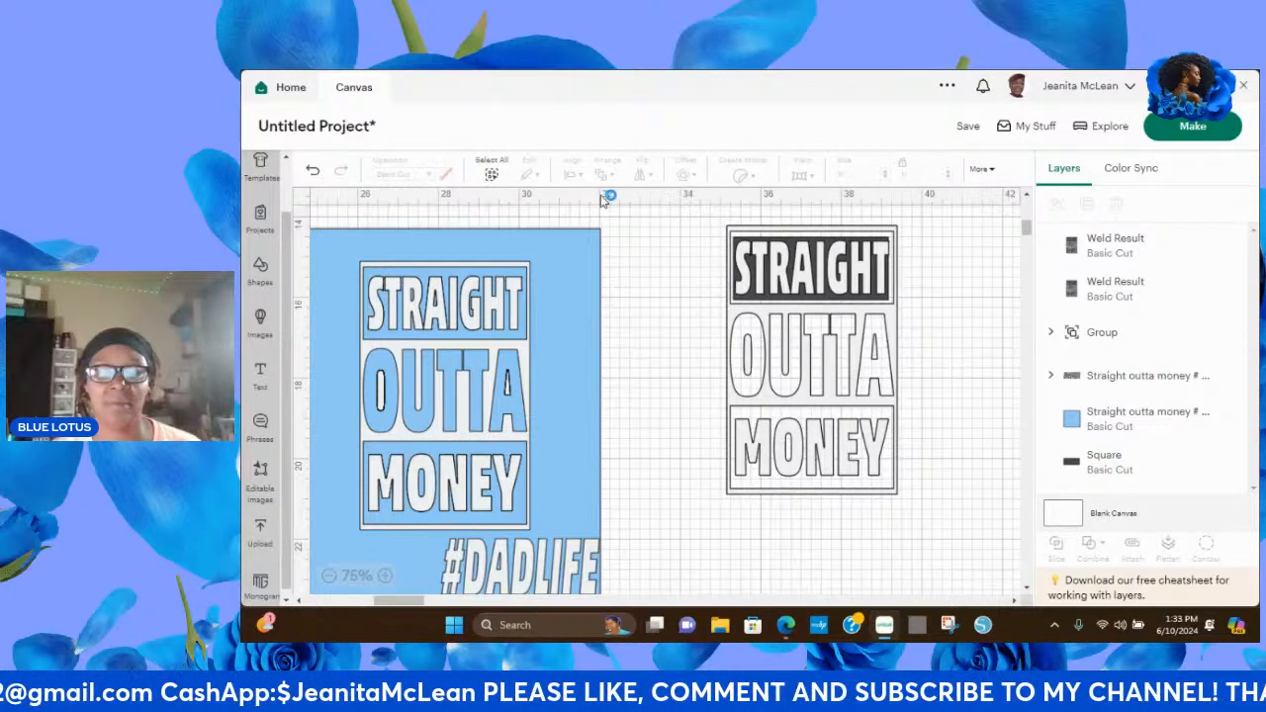
Delete the duplicate welded STRAIGHT OUTTA MONEY layer, keeping one welded copy over the dark rectangle.
drag(698, 213, 920, 545)
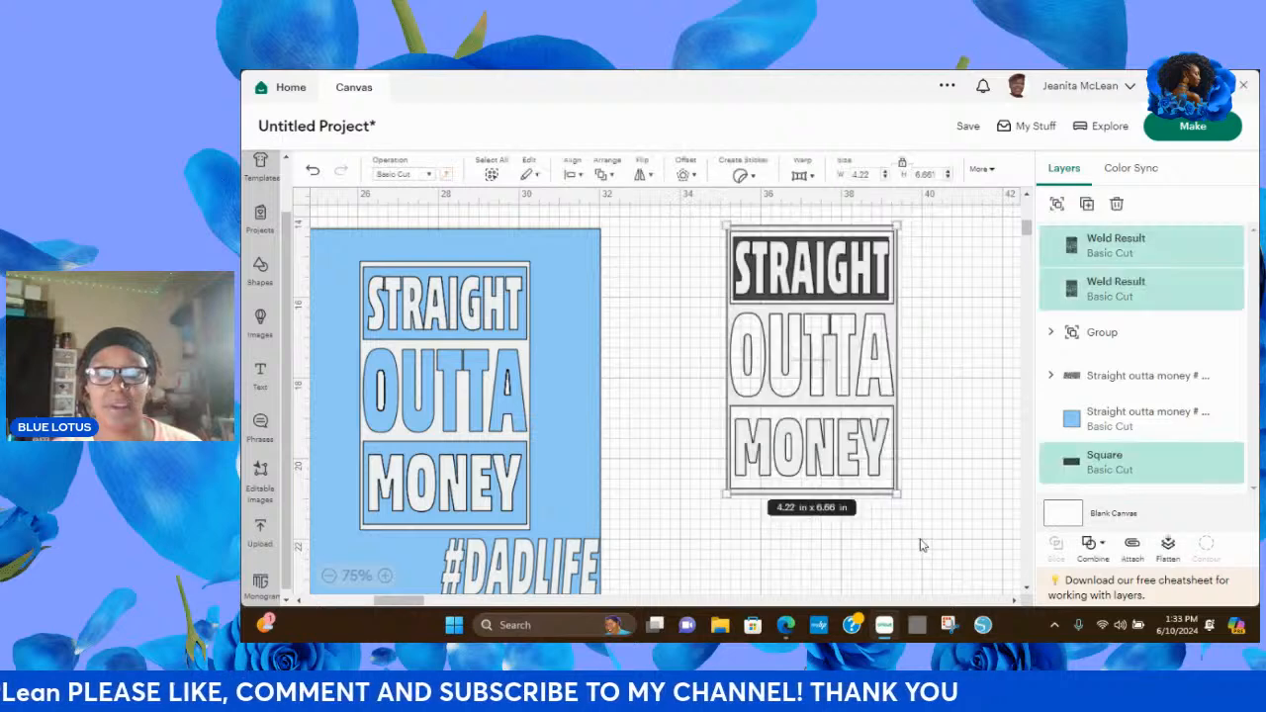
click(989, 453)
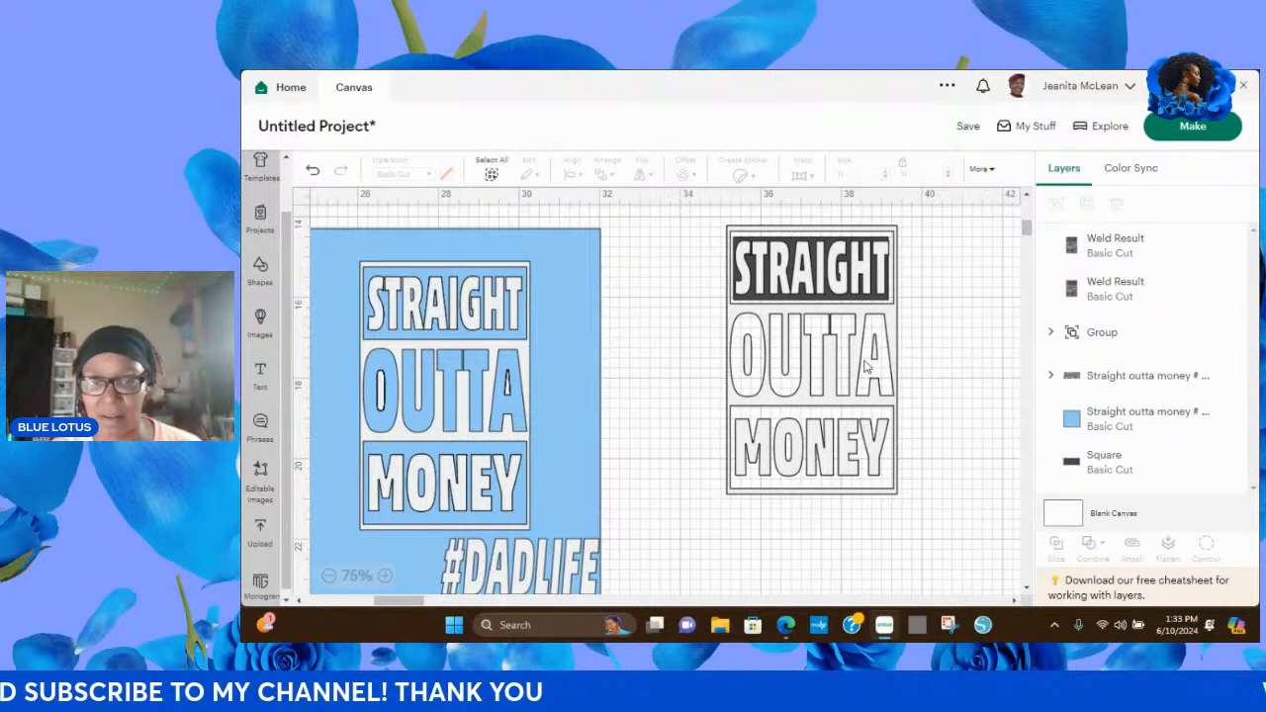
drag(866, 366, 638, 396)
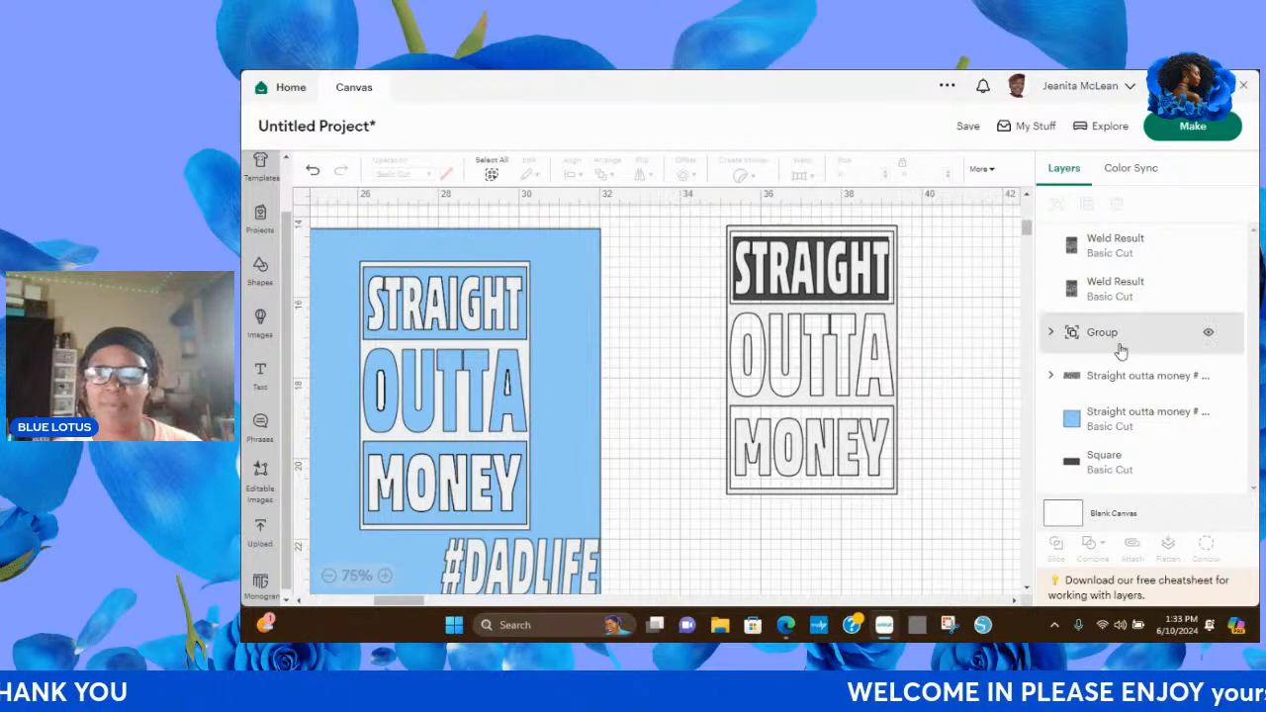
click(1118, 248)
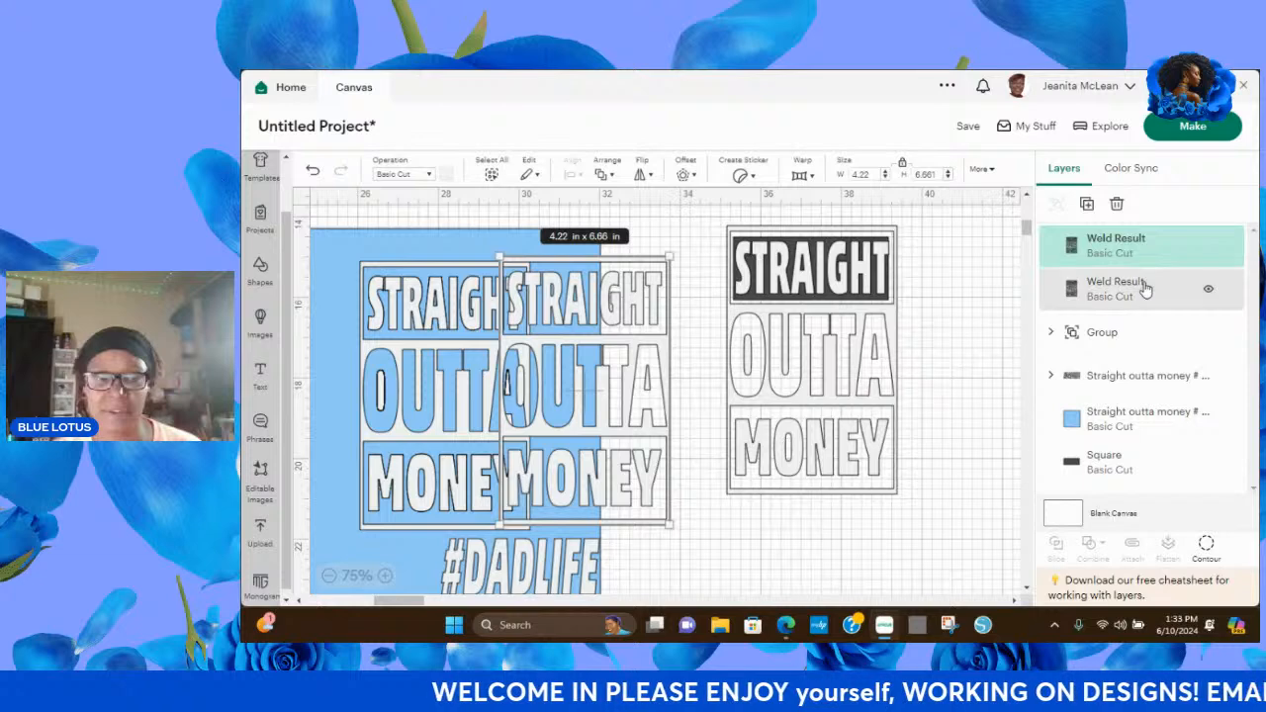
click(1118, 205)
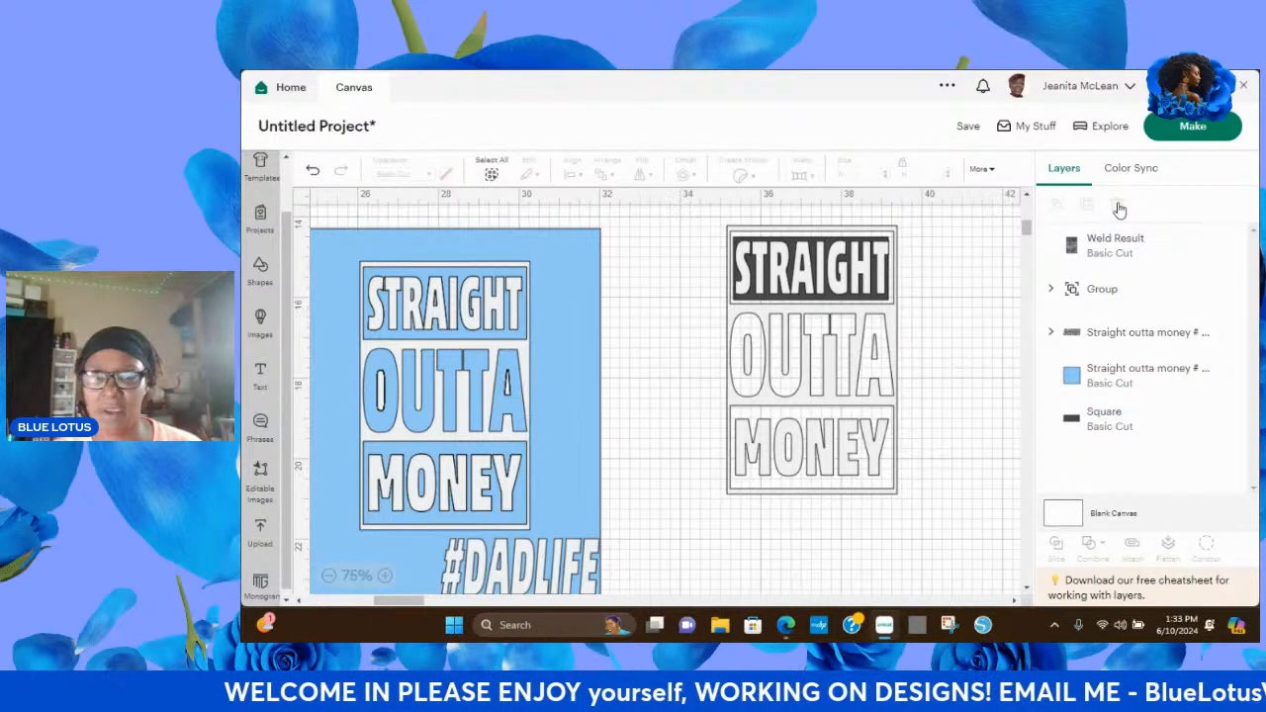
Slice the welded lettering with the dark rectangle and delete one copy of the resulting OUTTA MONEY frame.
drag(705, 206, 906, 508)
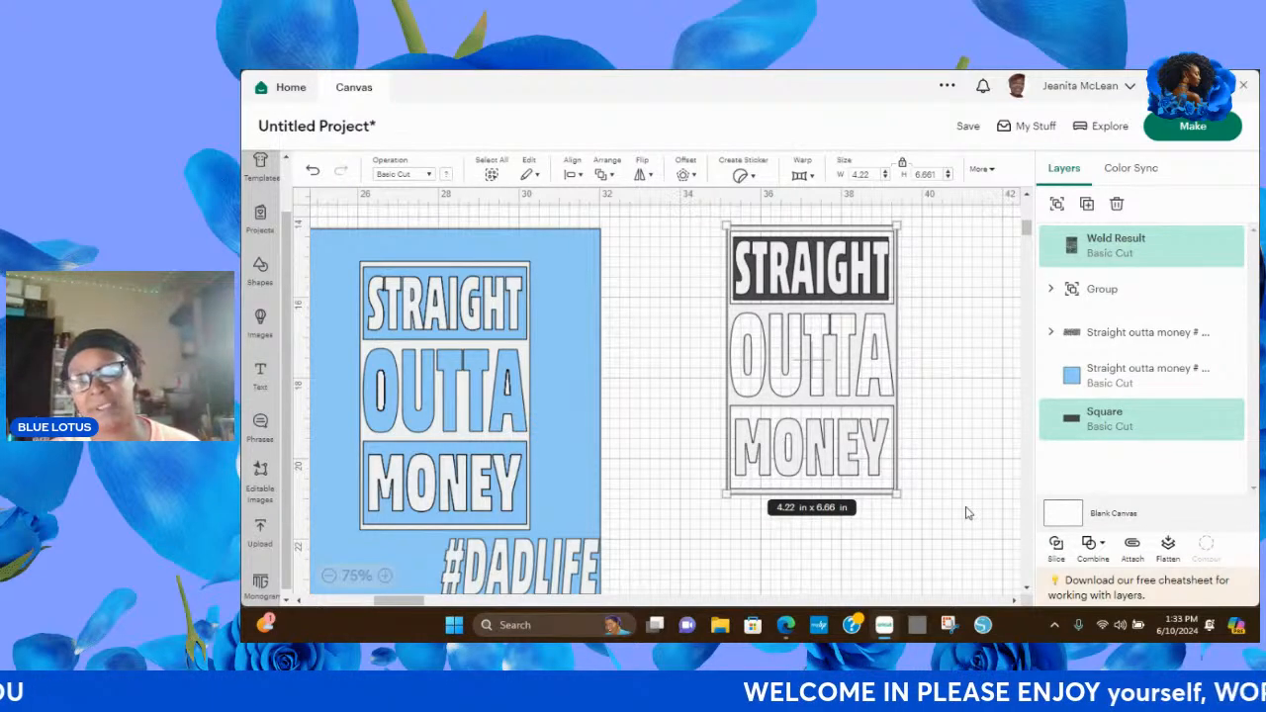
click(1057, 547)
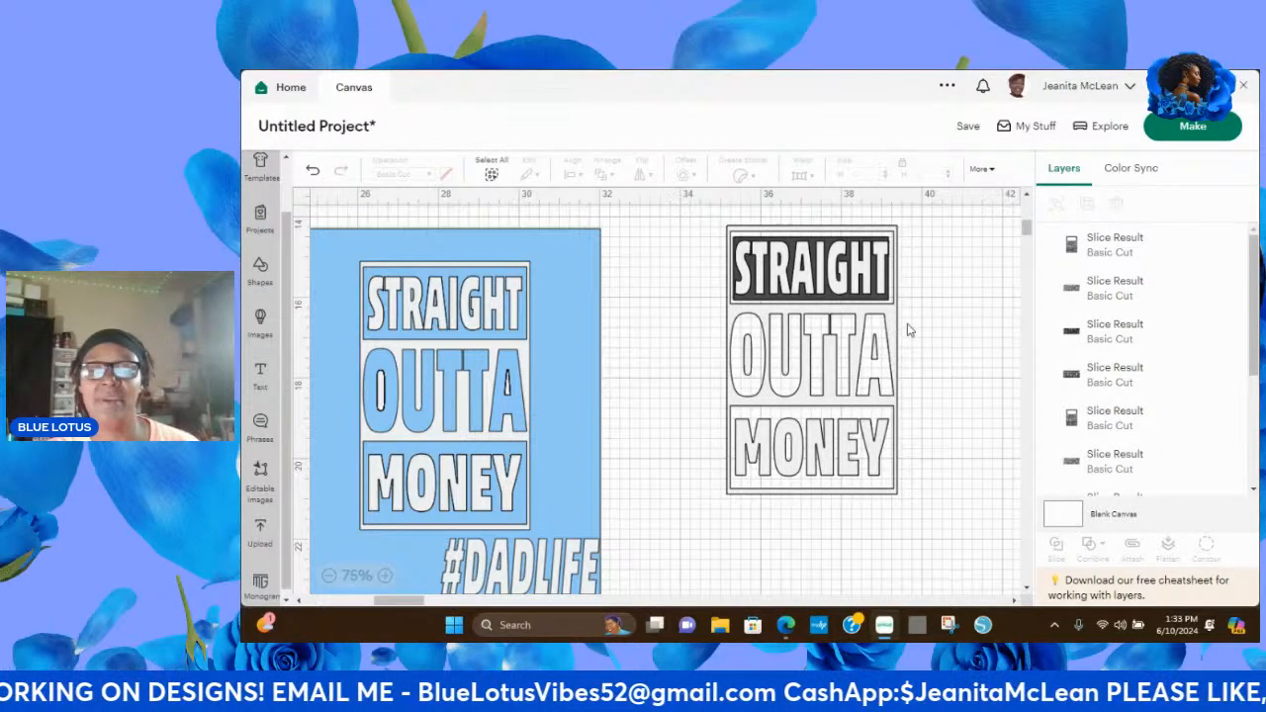
drag(910, 329, 1004, 401)
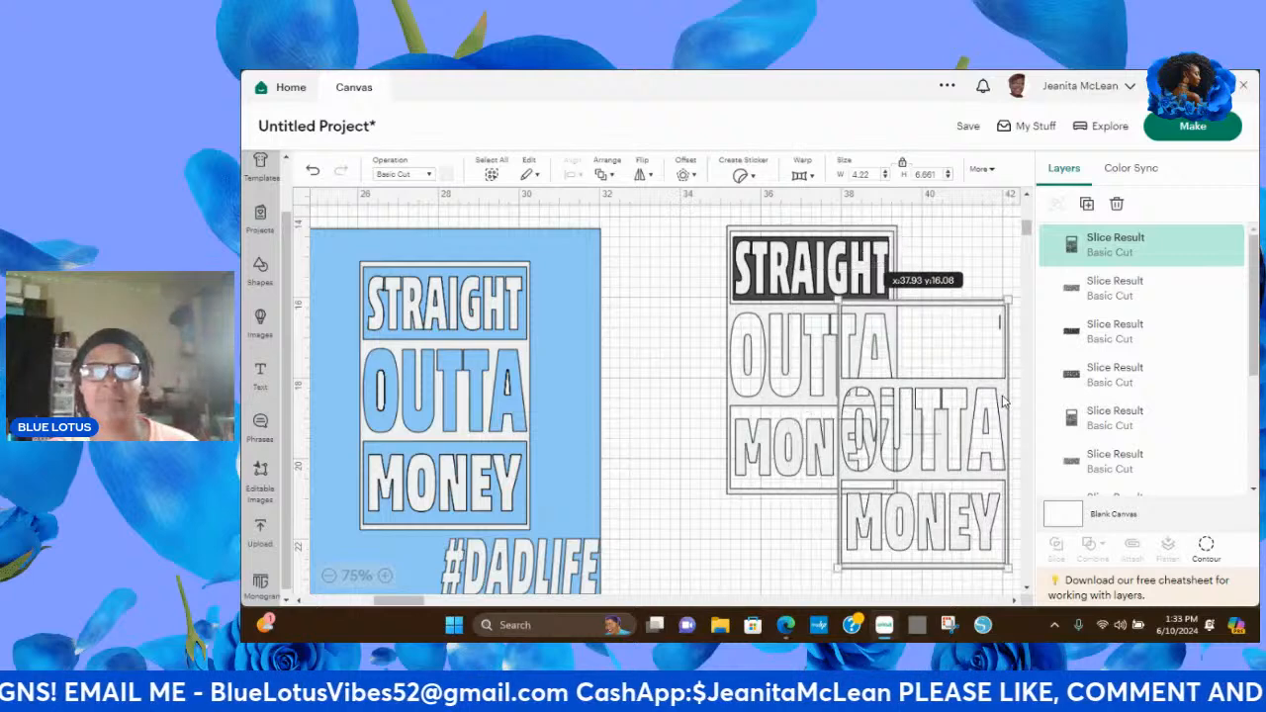
click(1117, 205)
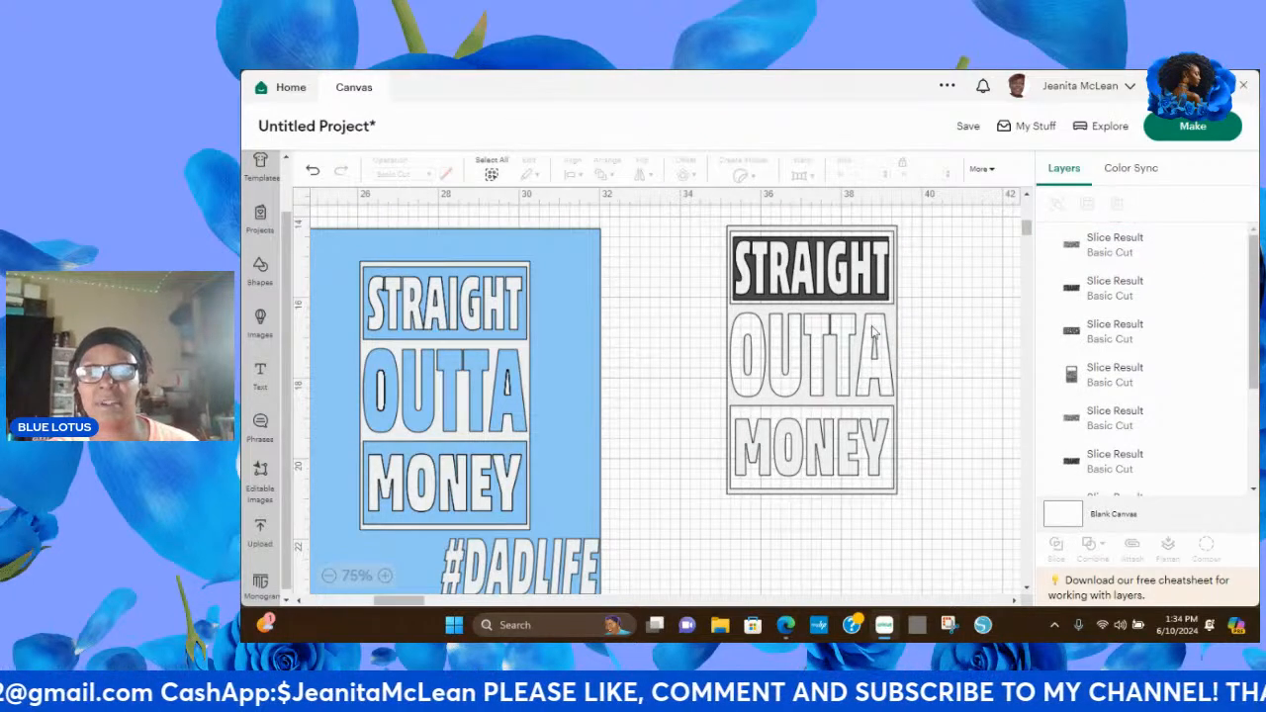
Separate the slice results by moving the OUTTA MONEY frame down and a white STRAIGHT piece off the dark rectangle.
drag(889, 323, 930, 425)
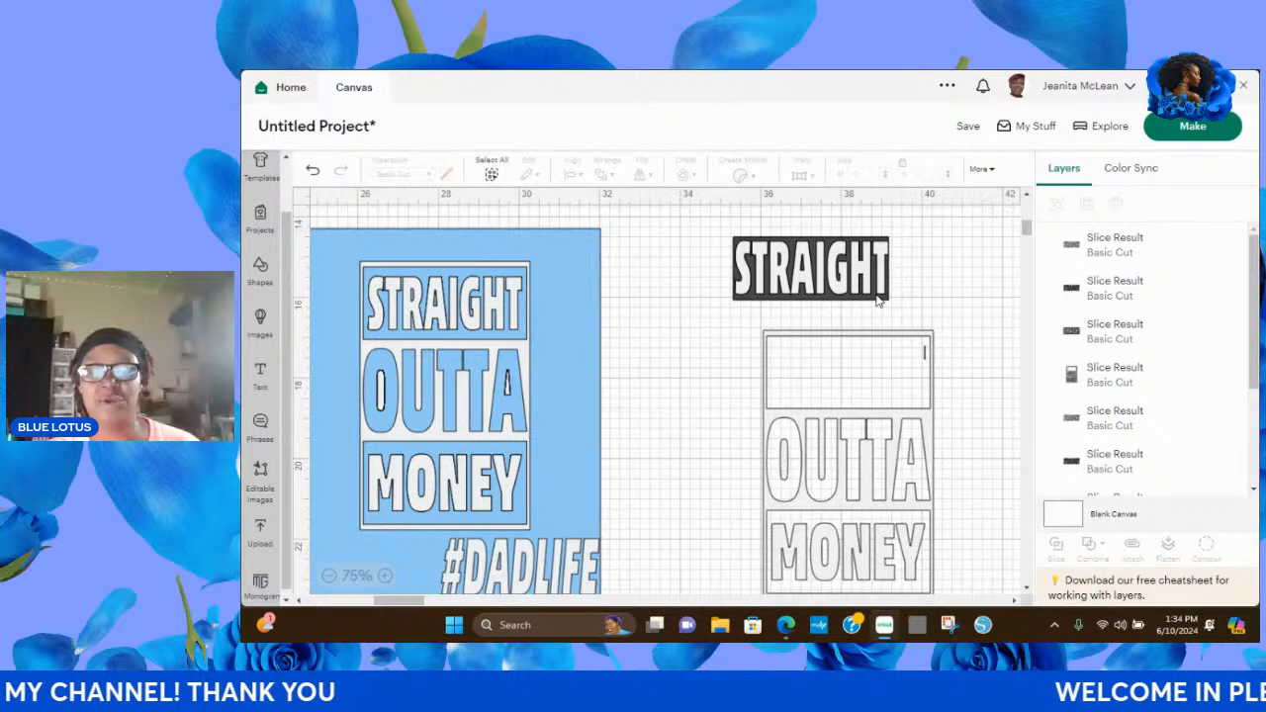
click(883, 296)
drag(883, 297, 1013, 295)
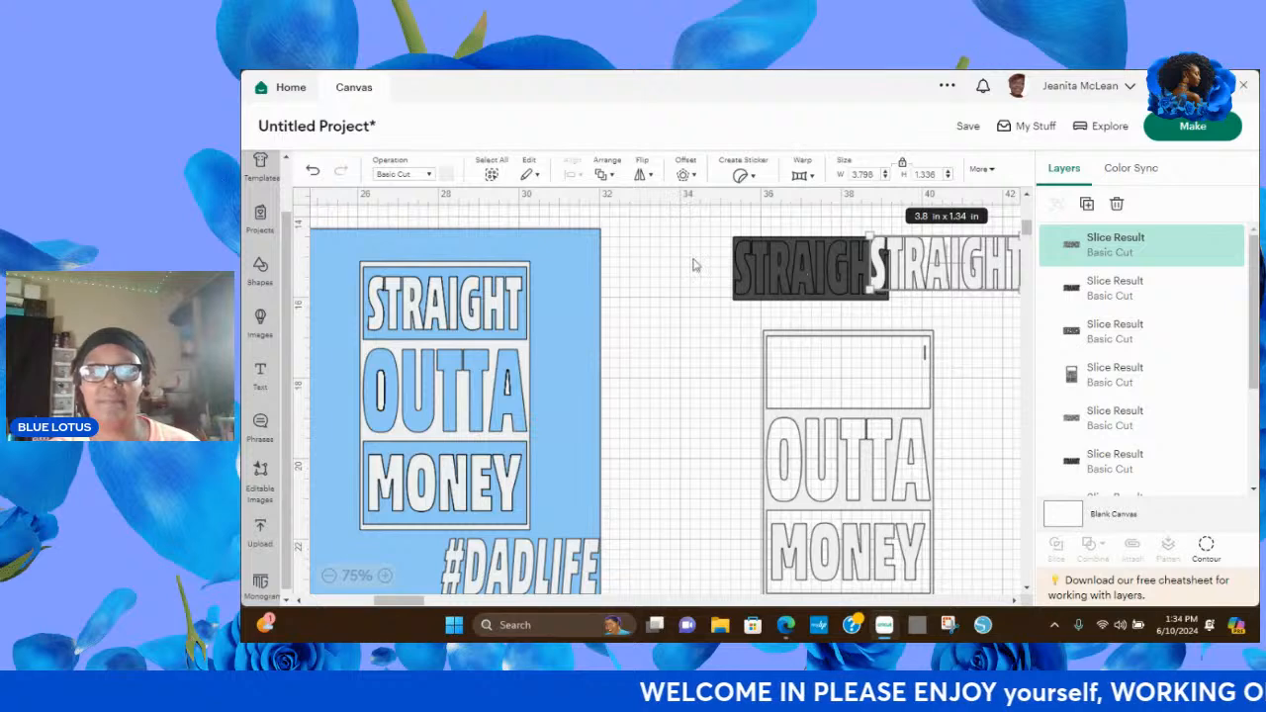
Delete the stacked leftover STRAIGHT and dark rectangle slices, keeping only the separated white STRAIGHT and the OUTTA MONEY frame.
drag(800, 265, 676, 260)
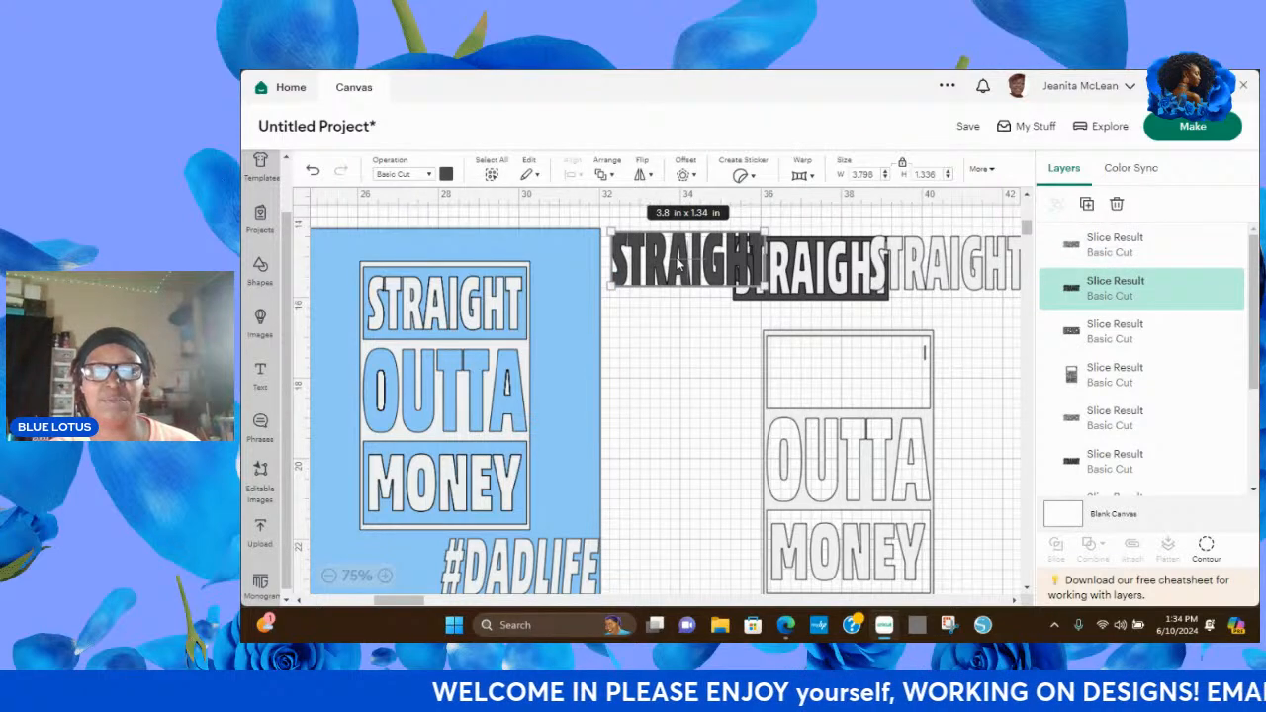
click(1117, 206)
click(816, 267)
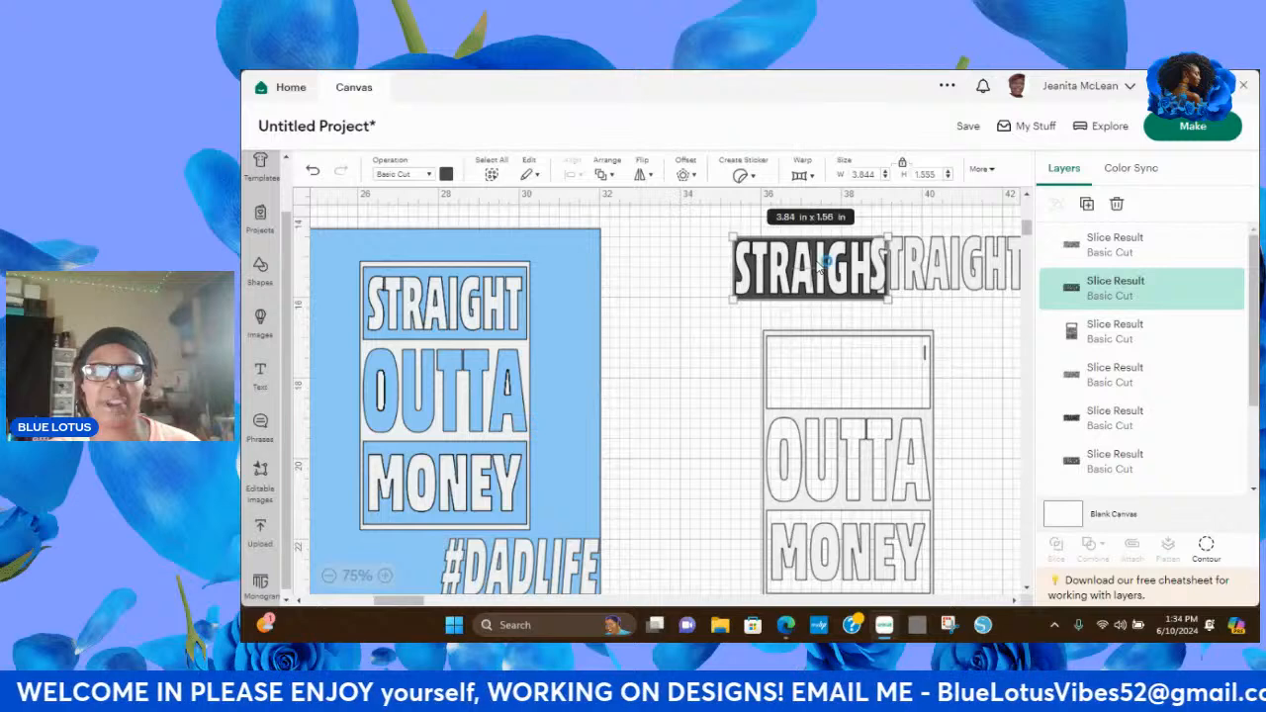
click(1117, 206)
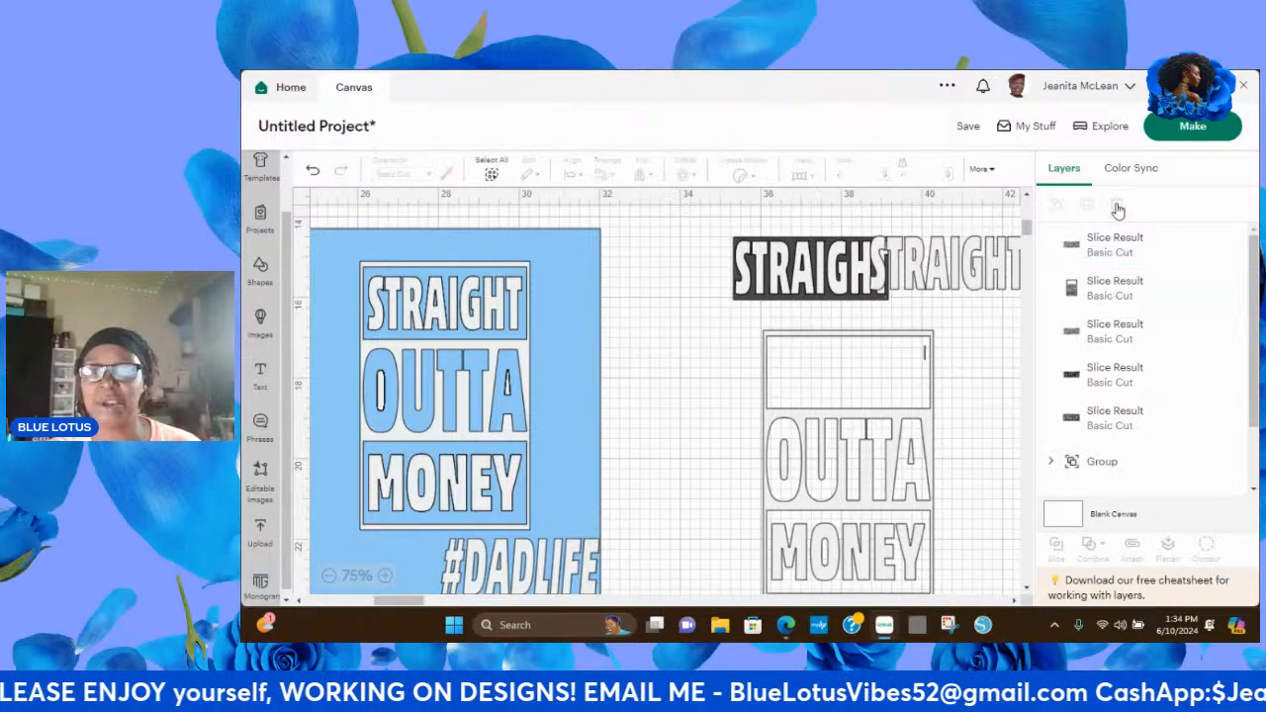
click(759, 269)
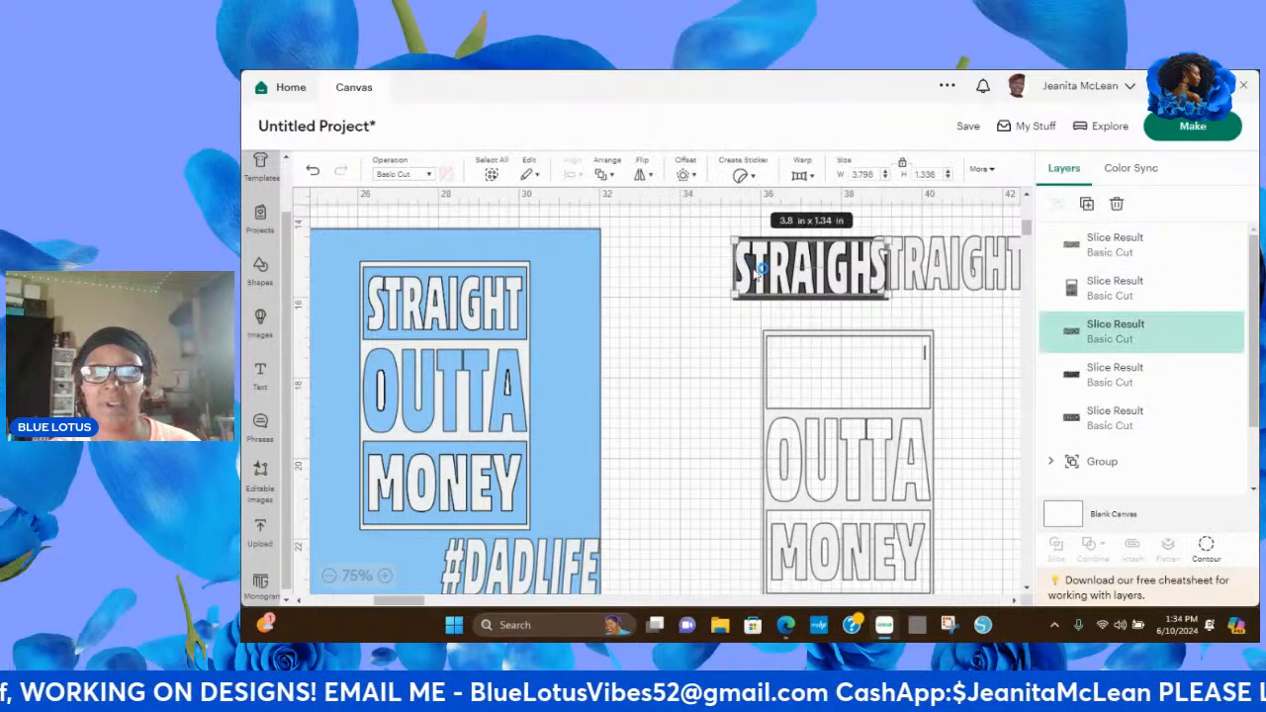
click(1117, 205)
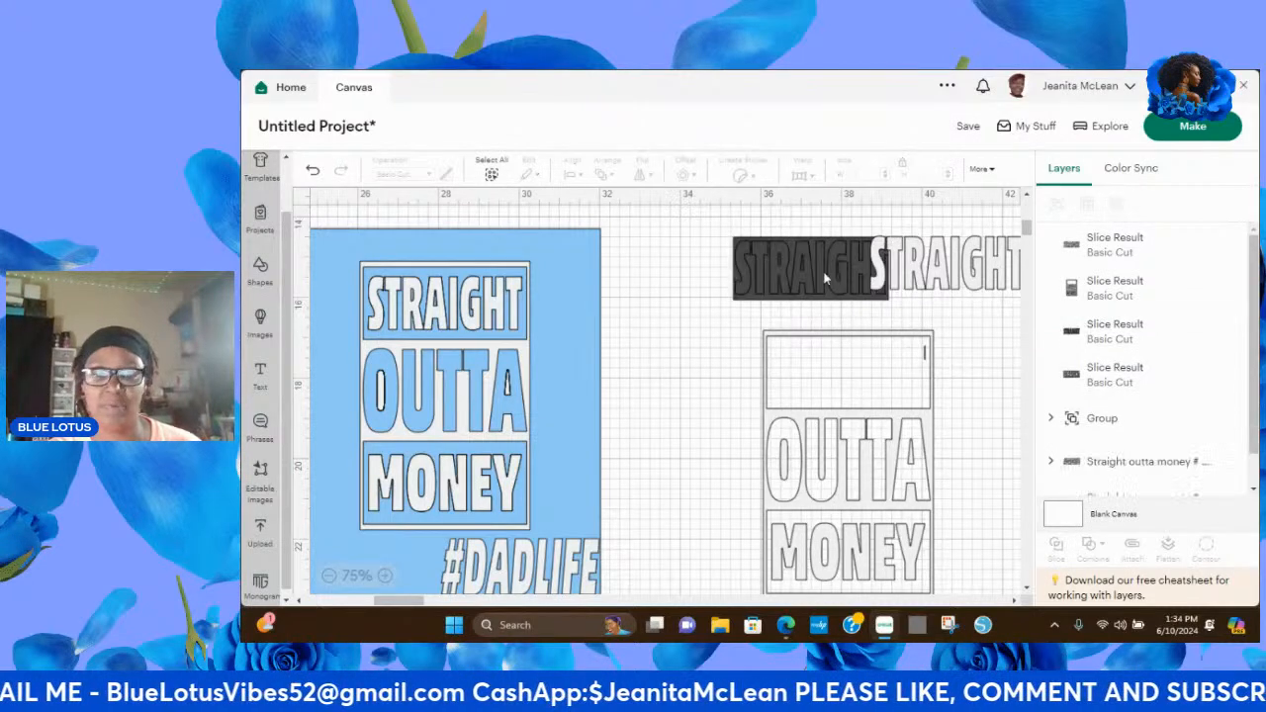
click(767, 287)
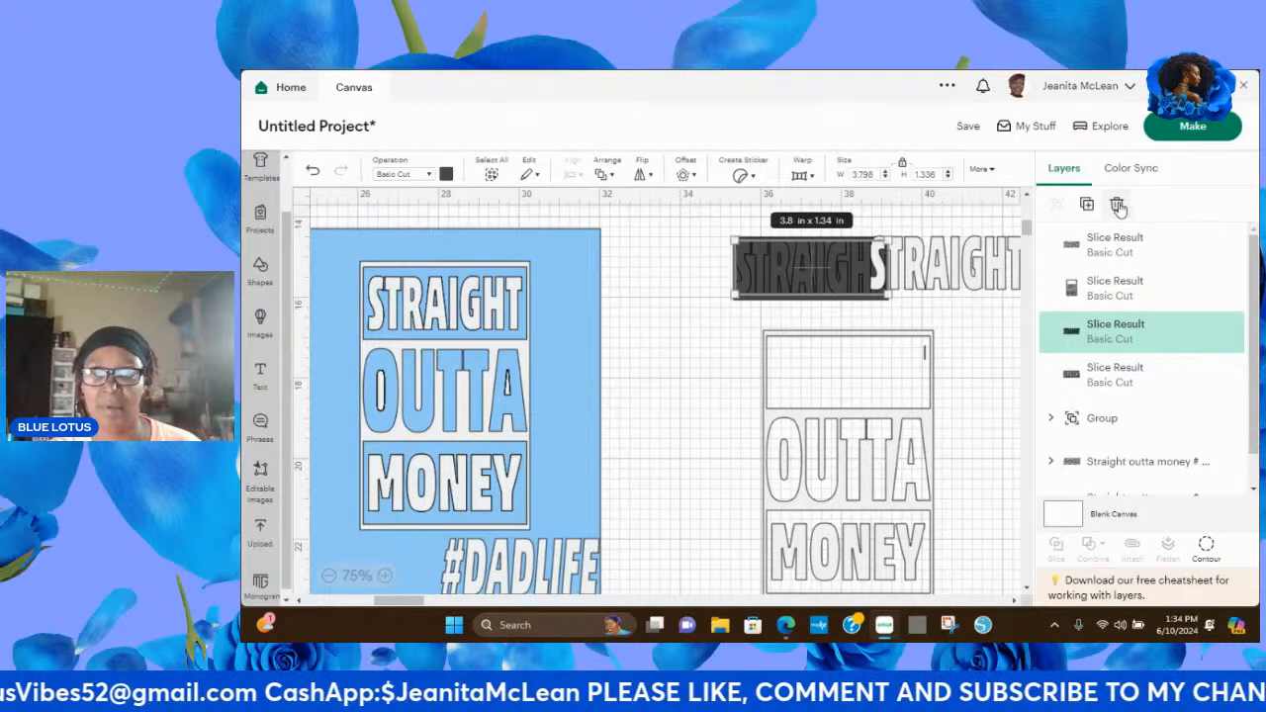
click(1118, 205)
click(780, 284)
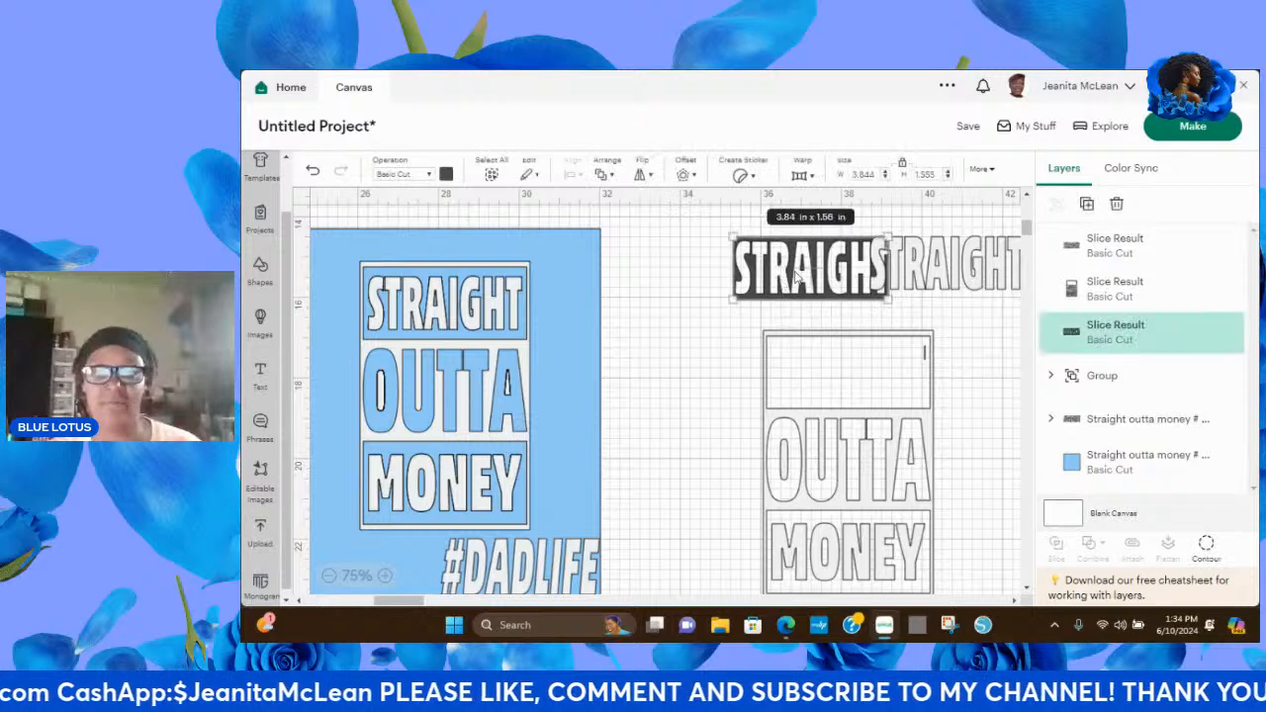
click(1117, 205)
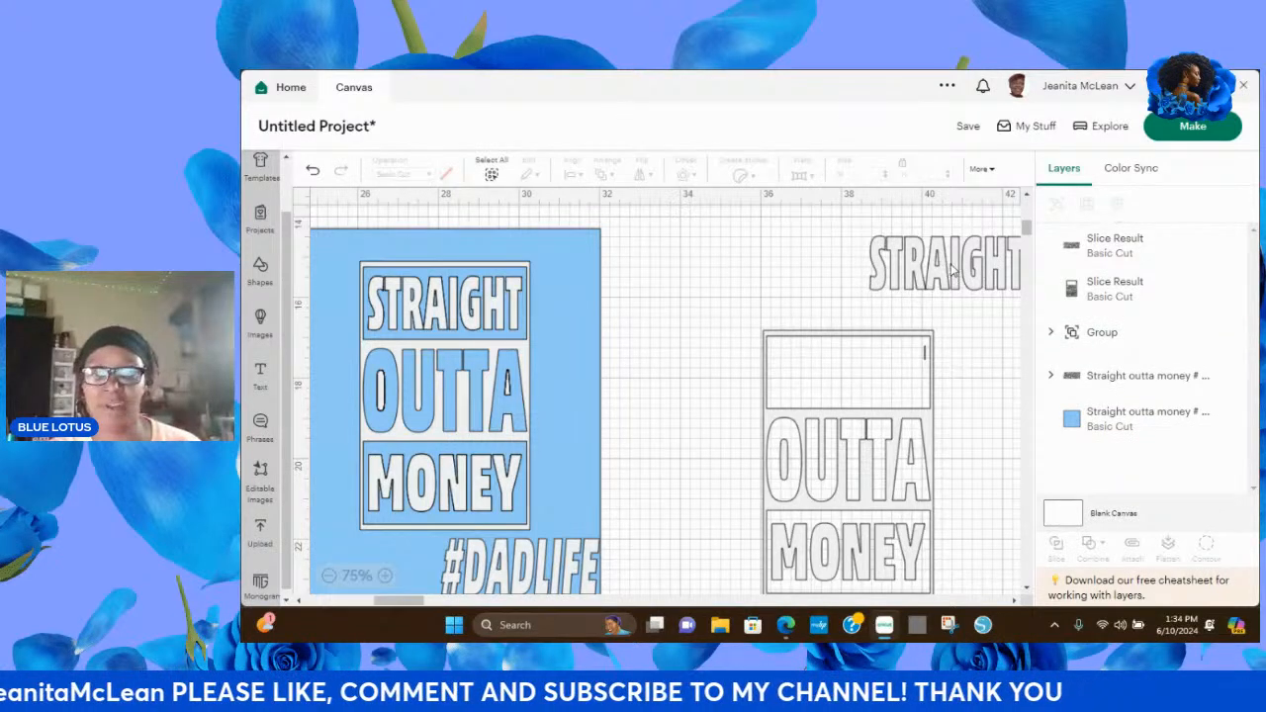
Place the STRAIGHT lettering just above the OUTTA MONEY frame and color it near-black #0e0d0d.
drag(950, 269, 862, 276)
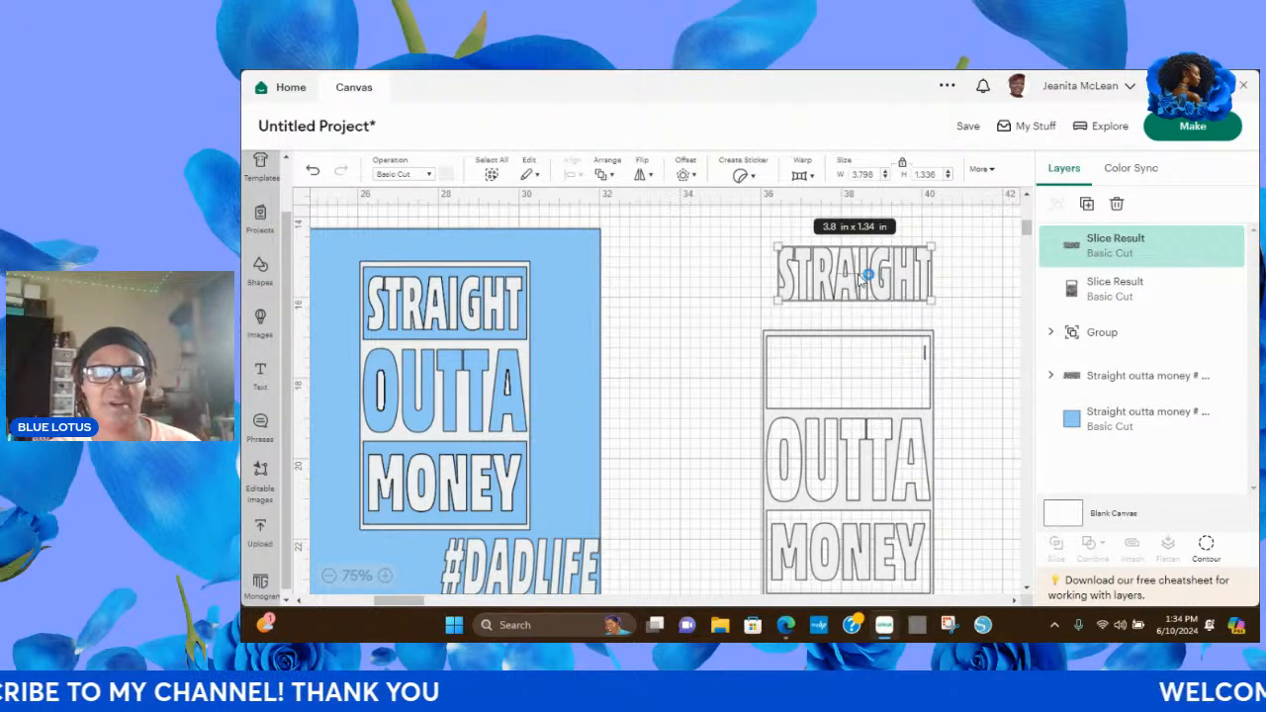
click(448, 179)
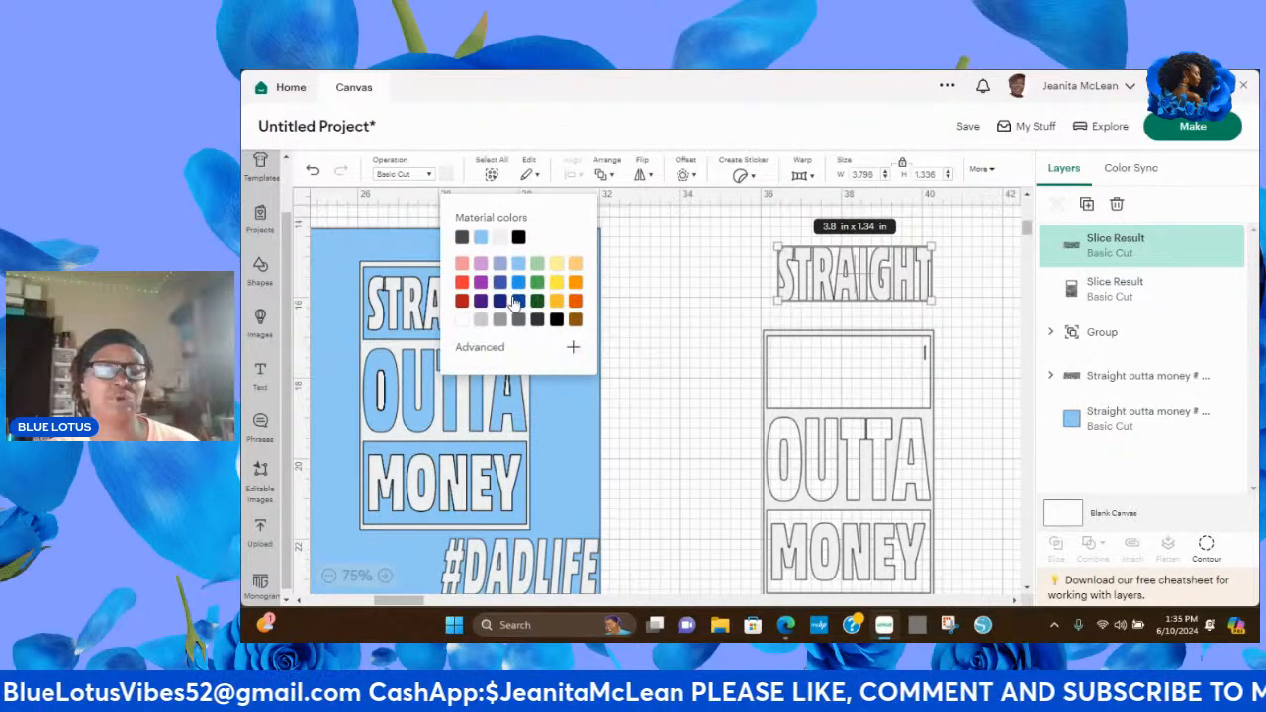
click(518, 239)
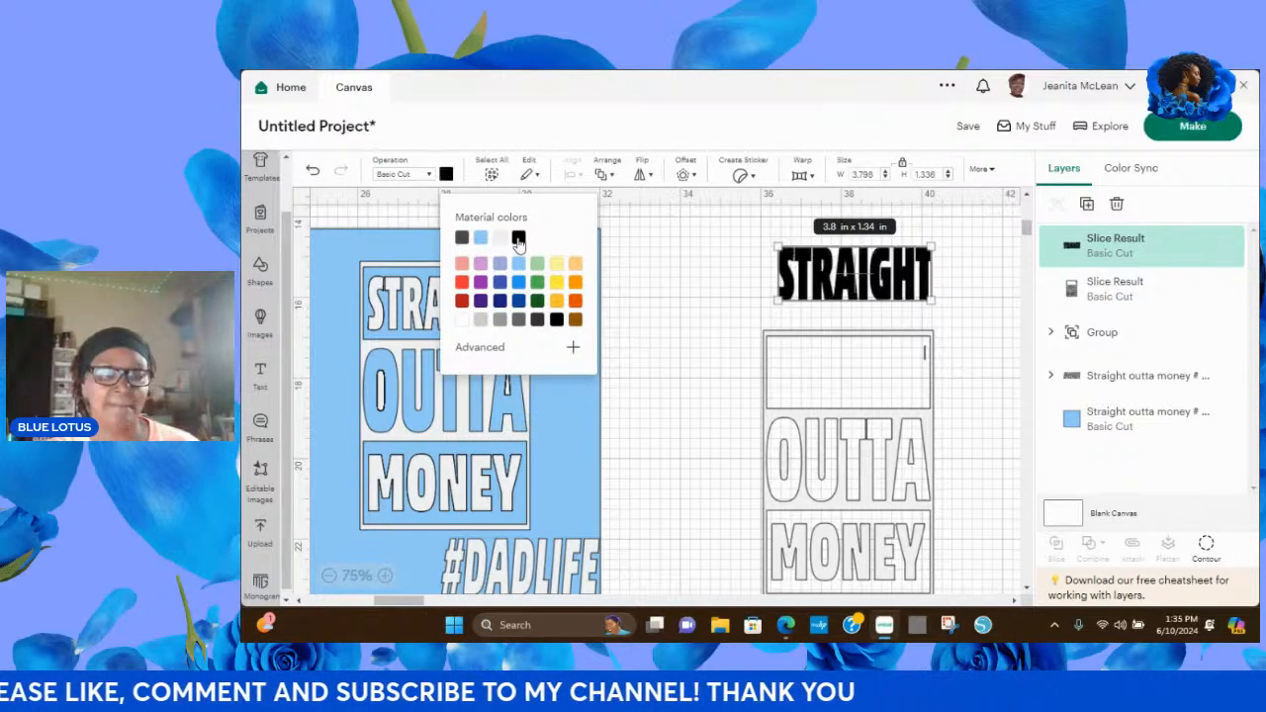
click(573, 348)
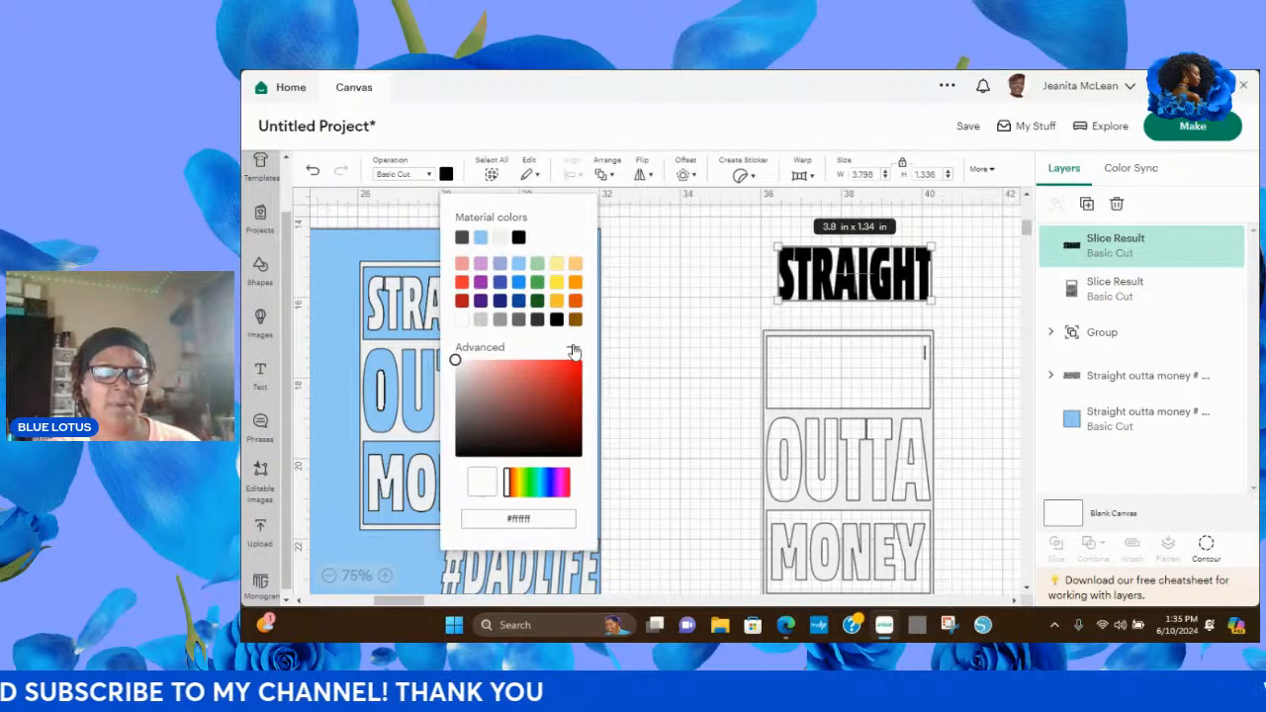
click(459, 454)
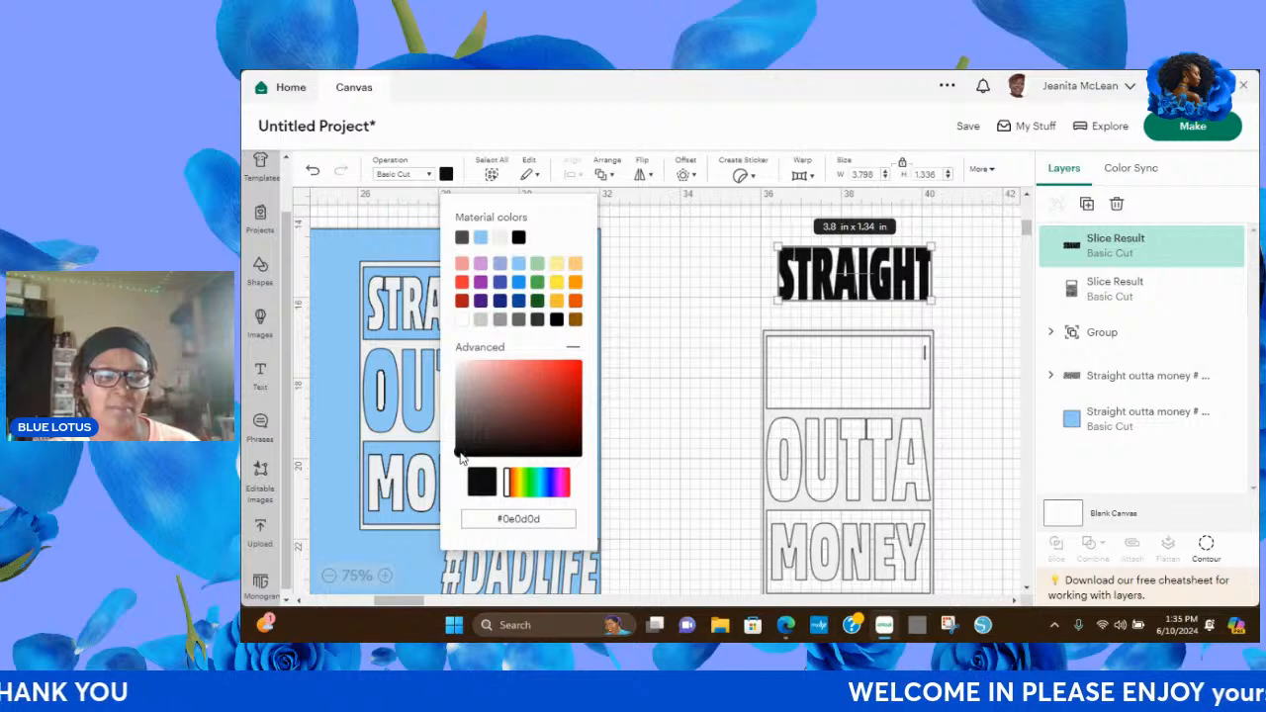
click(620, 417)
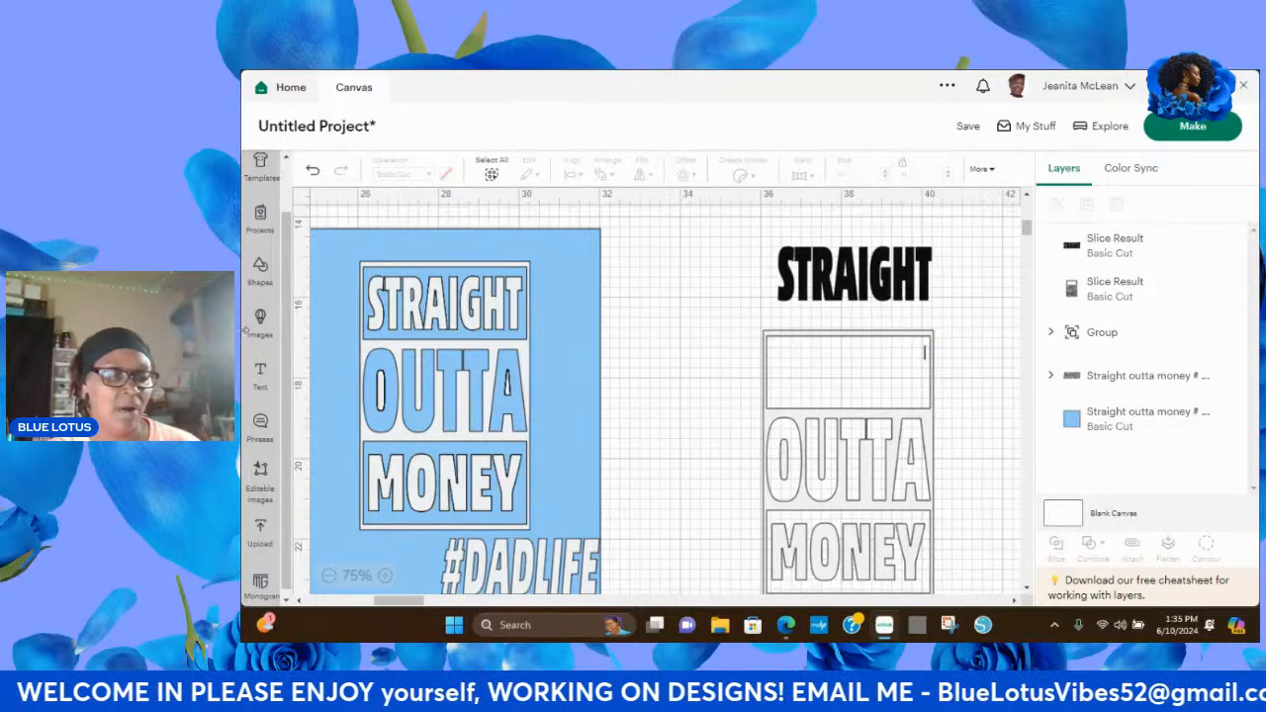
Add a rounded oval shape in the empty compartment of the OUTTA MONEY frame and shrink it to about 1.89 by 1.26 in.
click(259, 270)
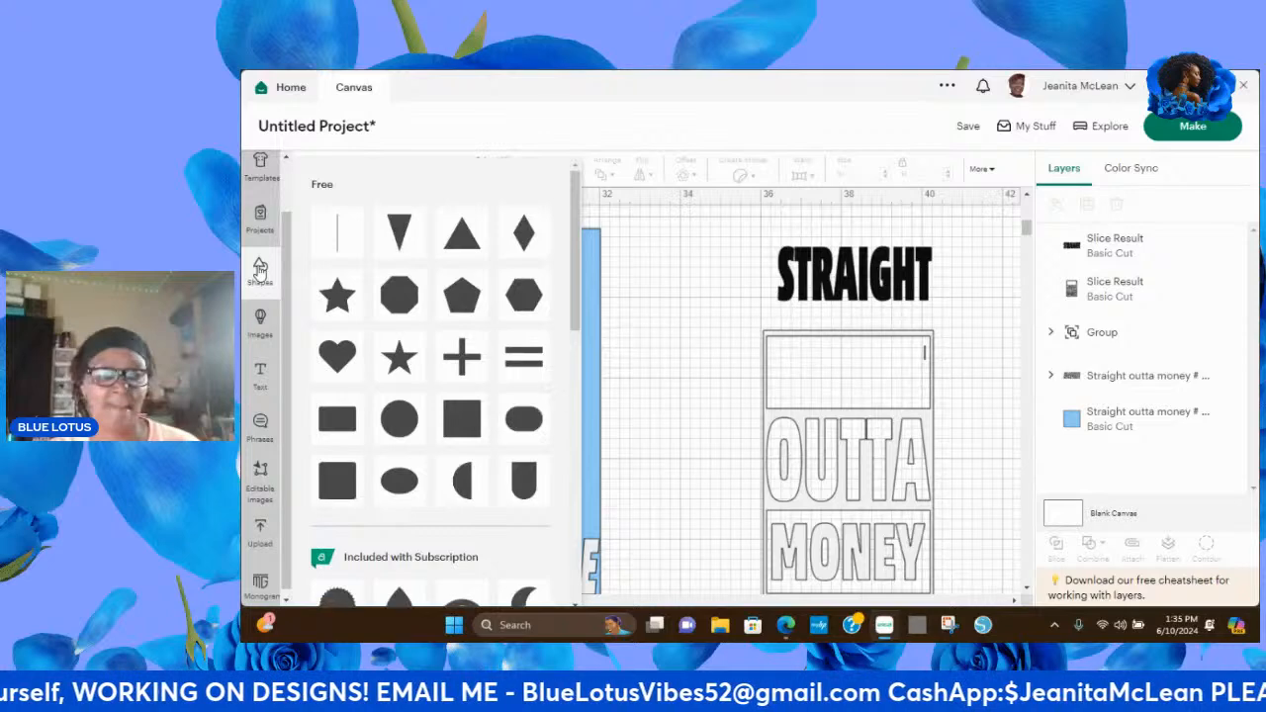
click(526, 421)
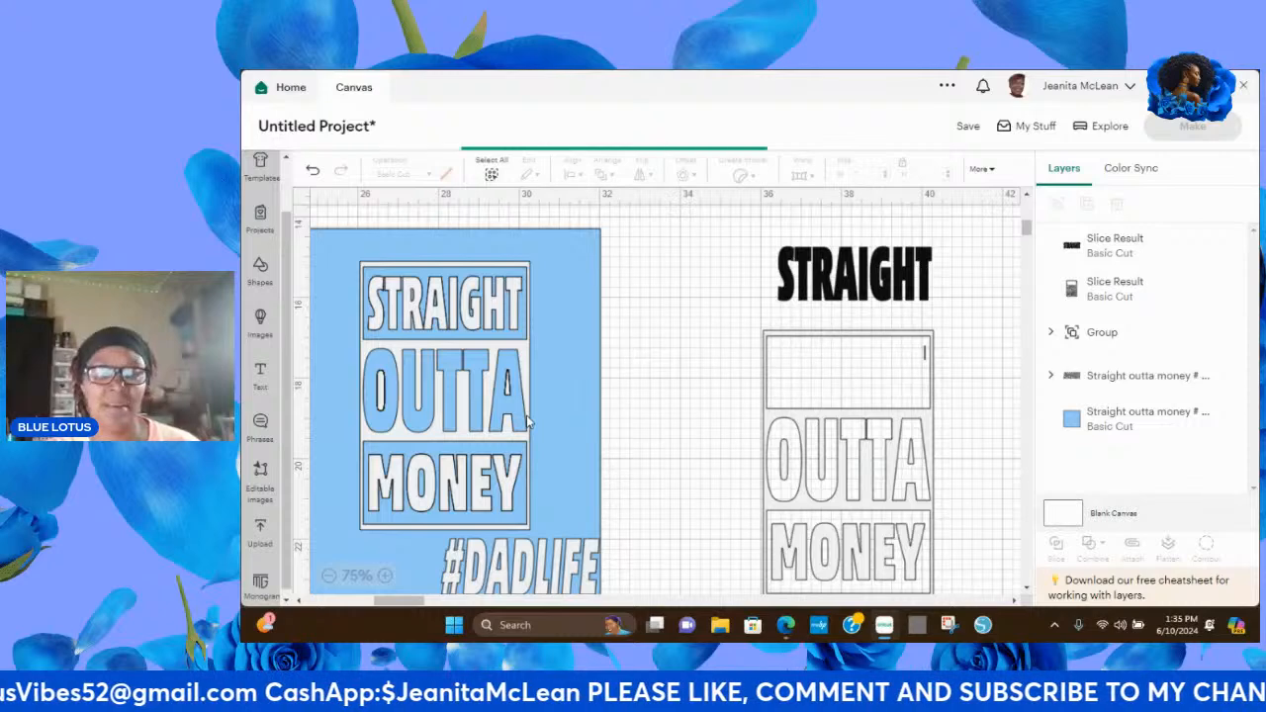
drag(391, 261, 874, 371)
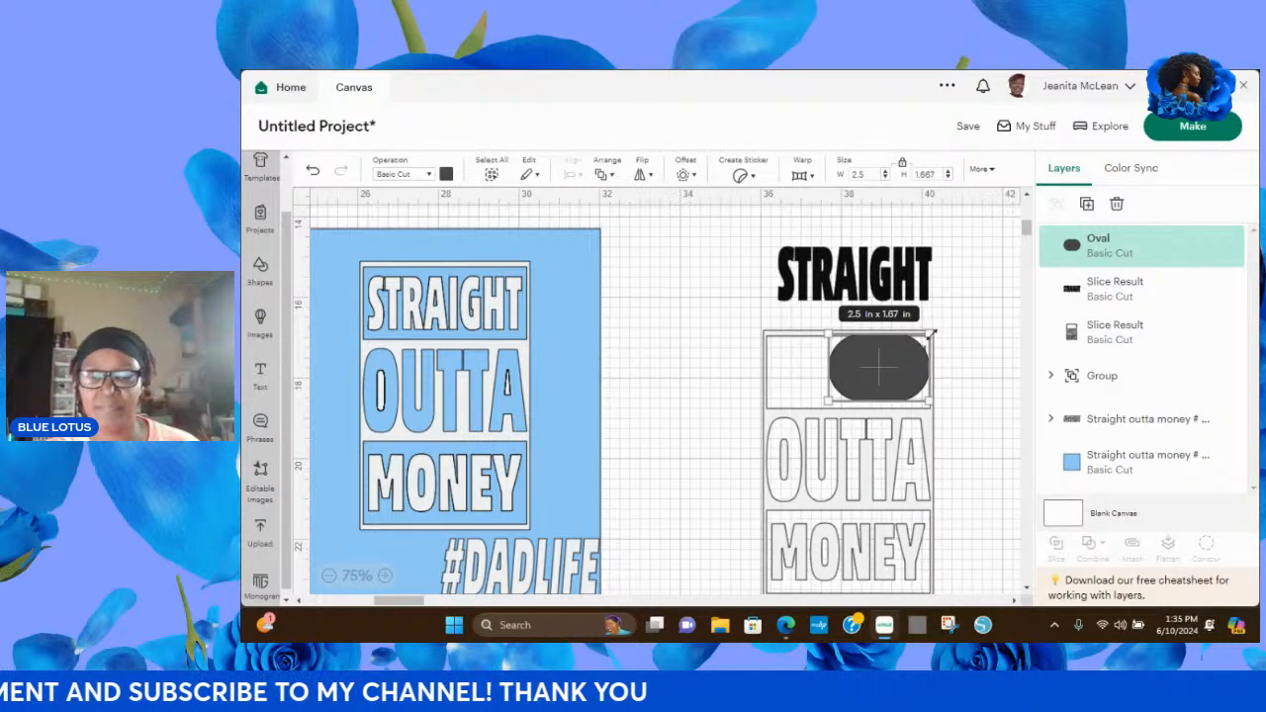
drag(928, 336, 892, 358)
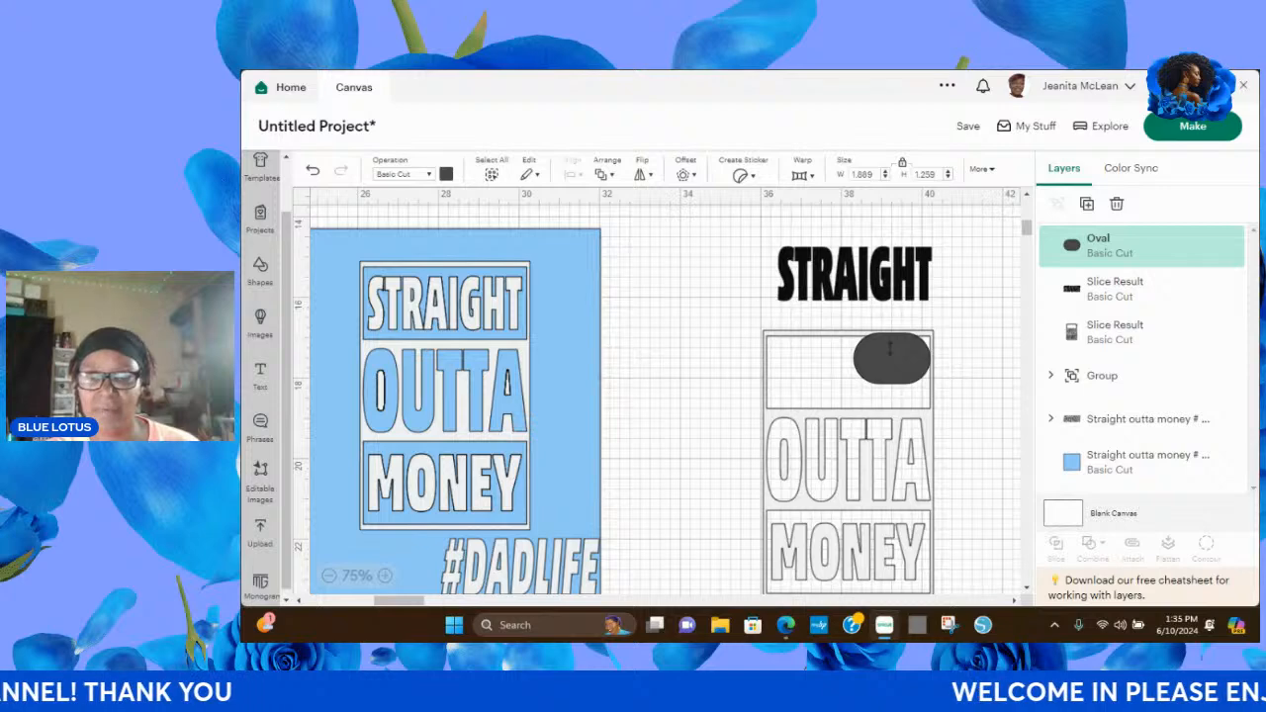
Send the oval to the back and nudge the OUTTA MONEY frame slightly to the left.
click(890, 348)
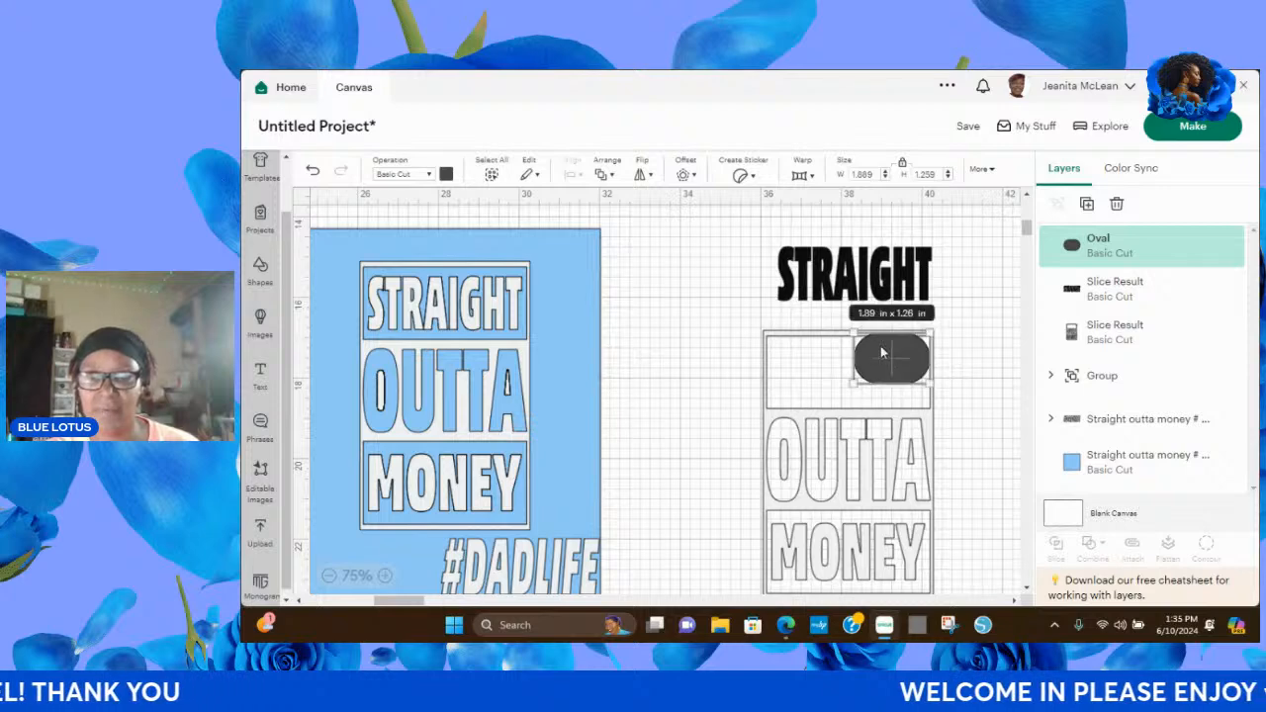
click(601, 175)
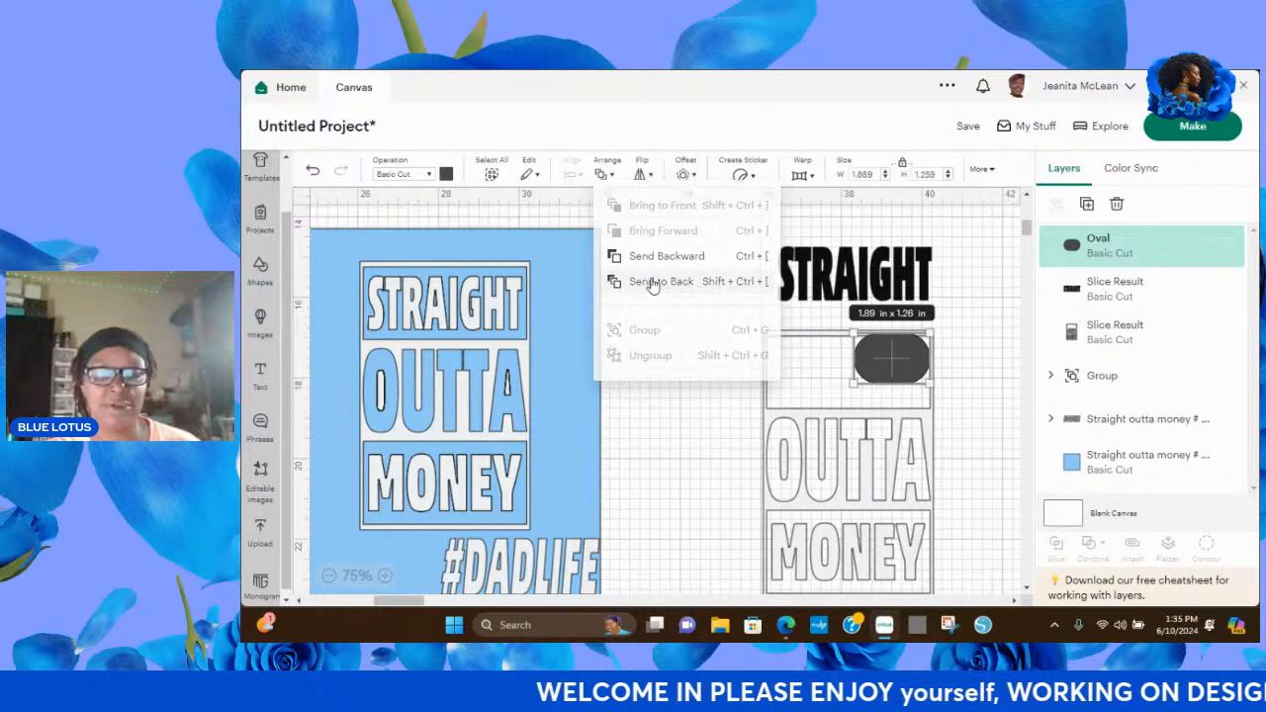
click(653, 282)
click(690, 351)
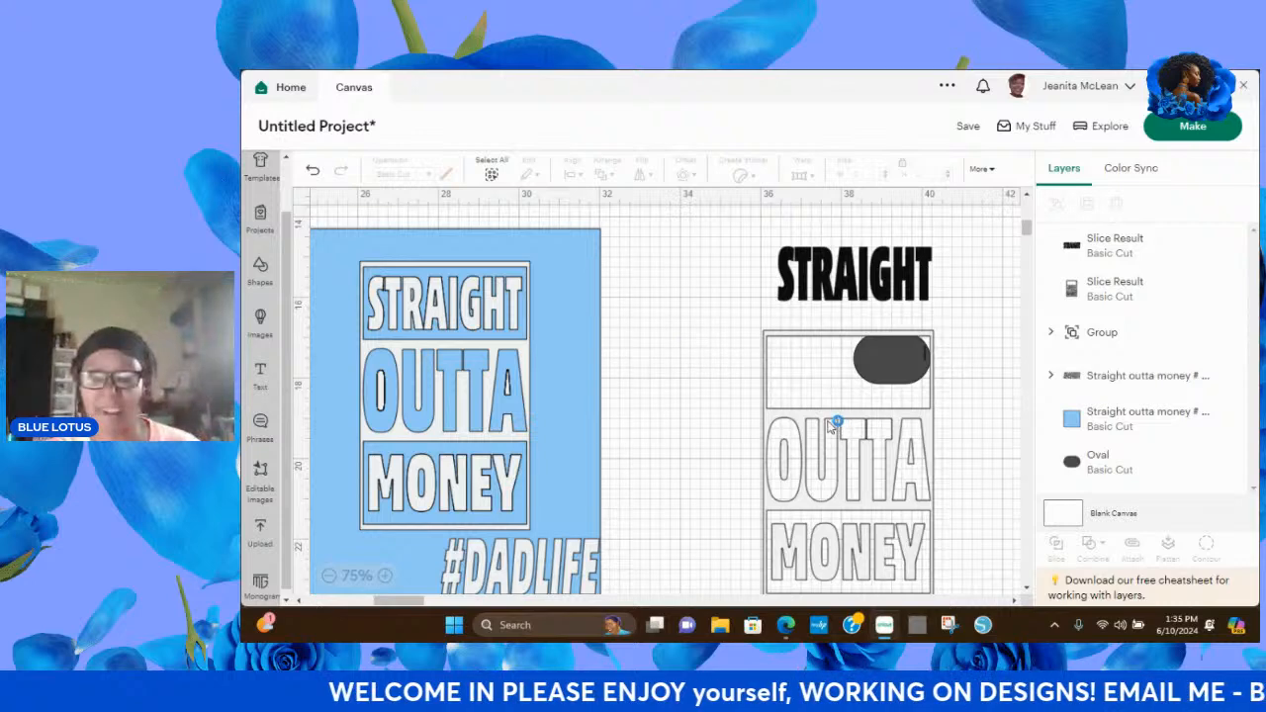
drag(834, 420, 827, 420)
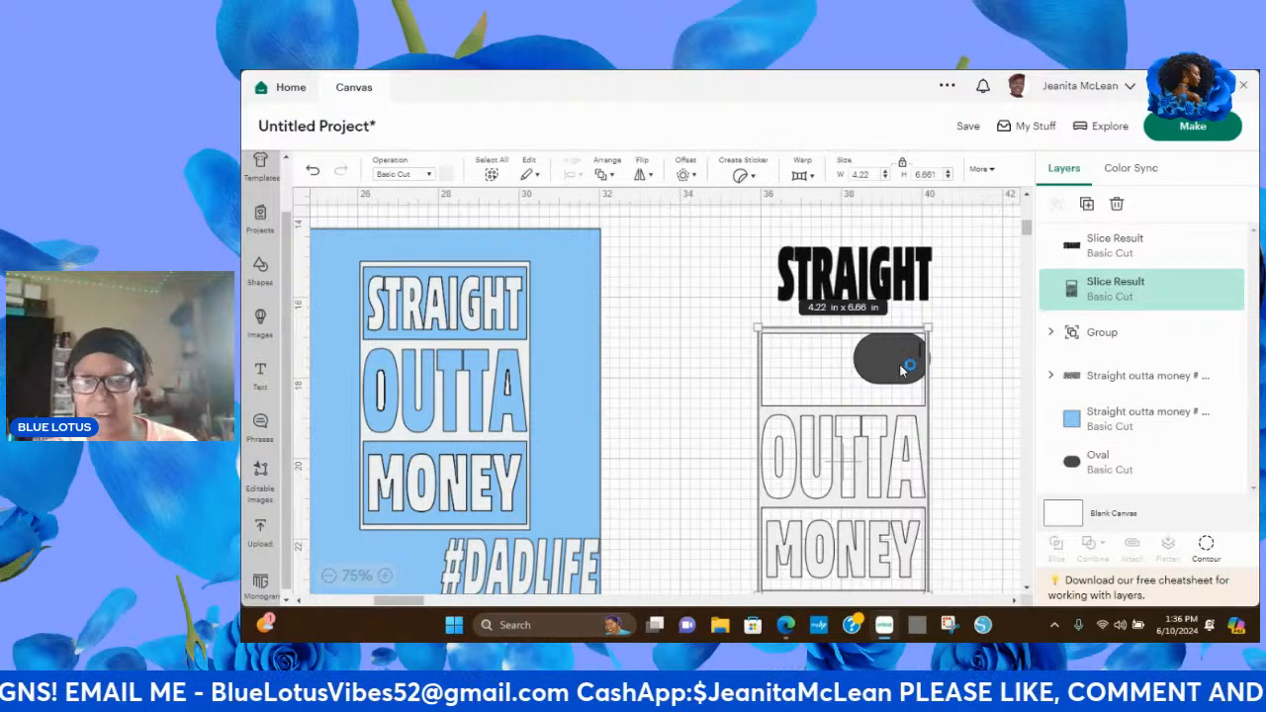
Move the OUTTA MONEY frame clear of the oval and delete the oval.
click(1117, 206)
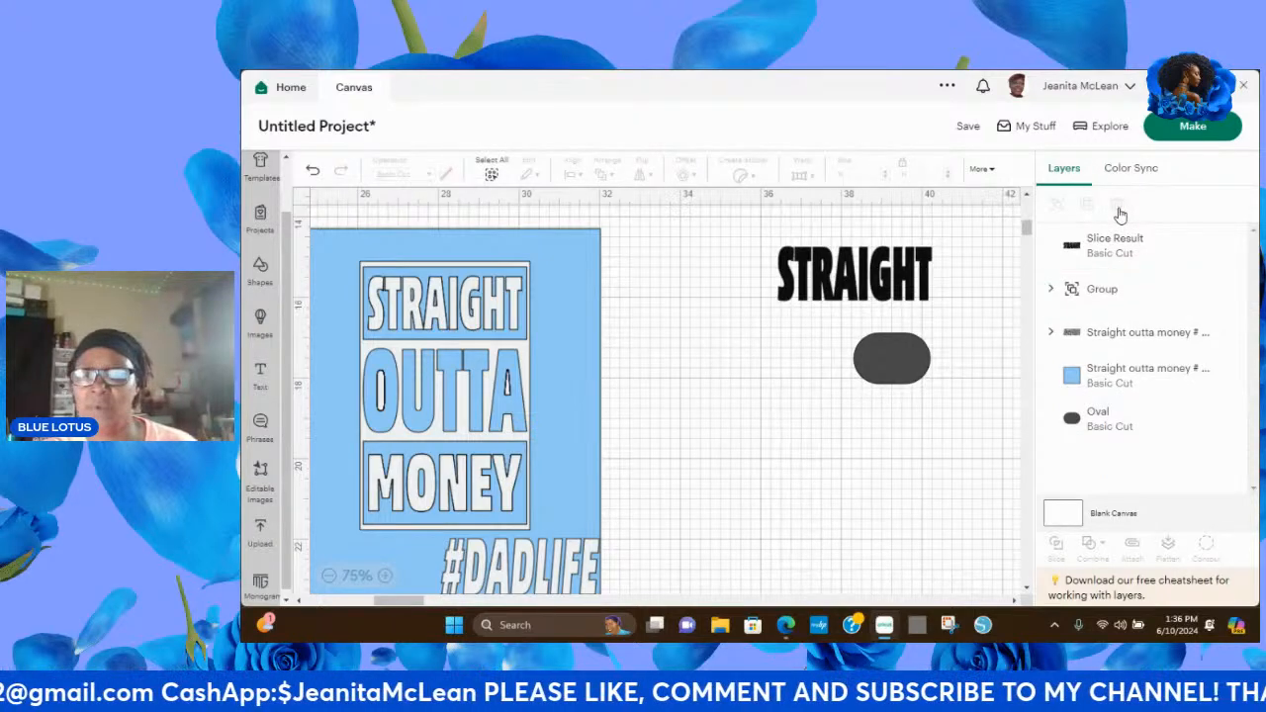
click(310, 172)
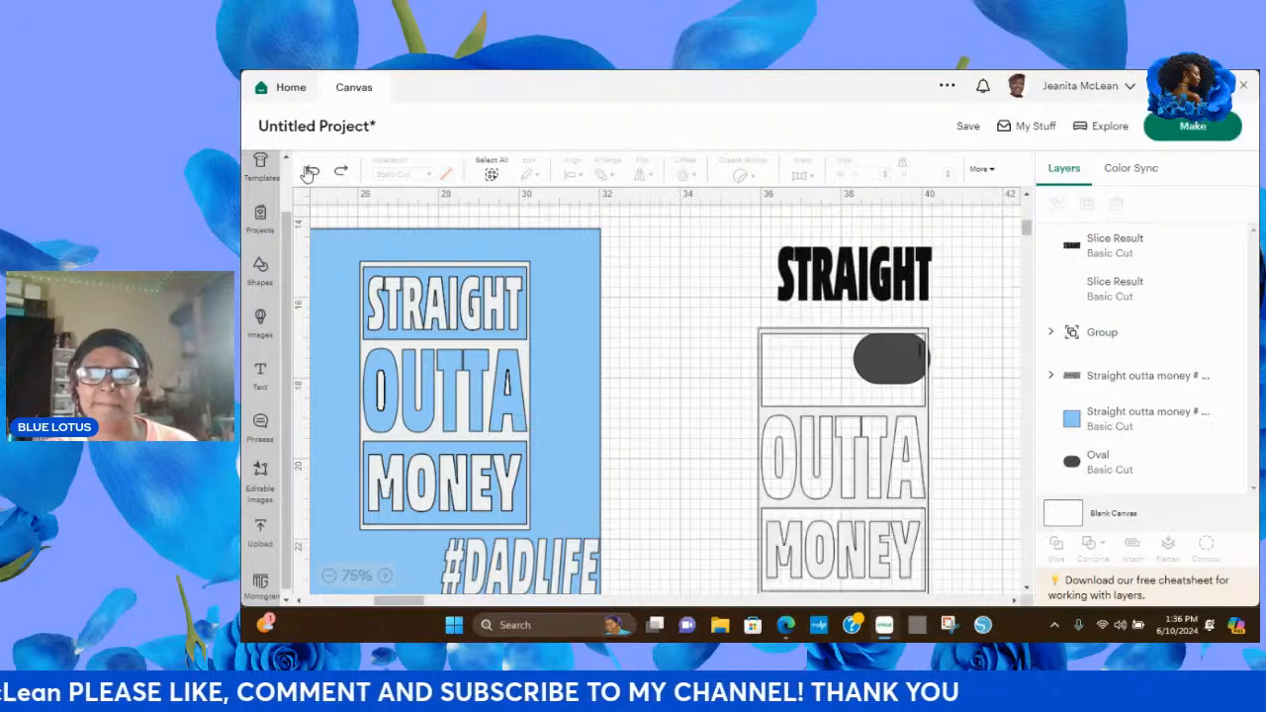
drag(893, 453, 772, 431)
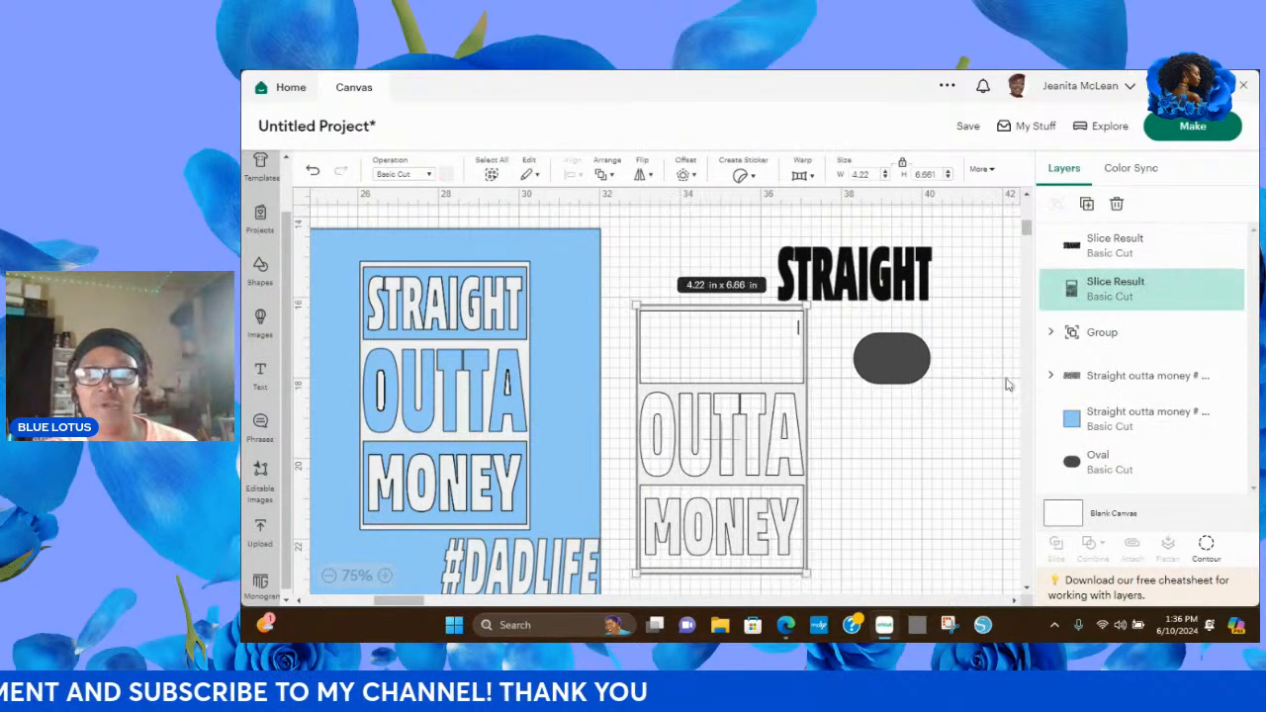
click(889, 361)
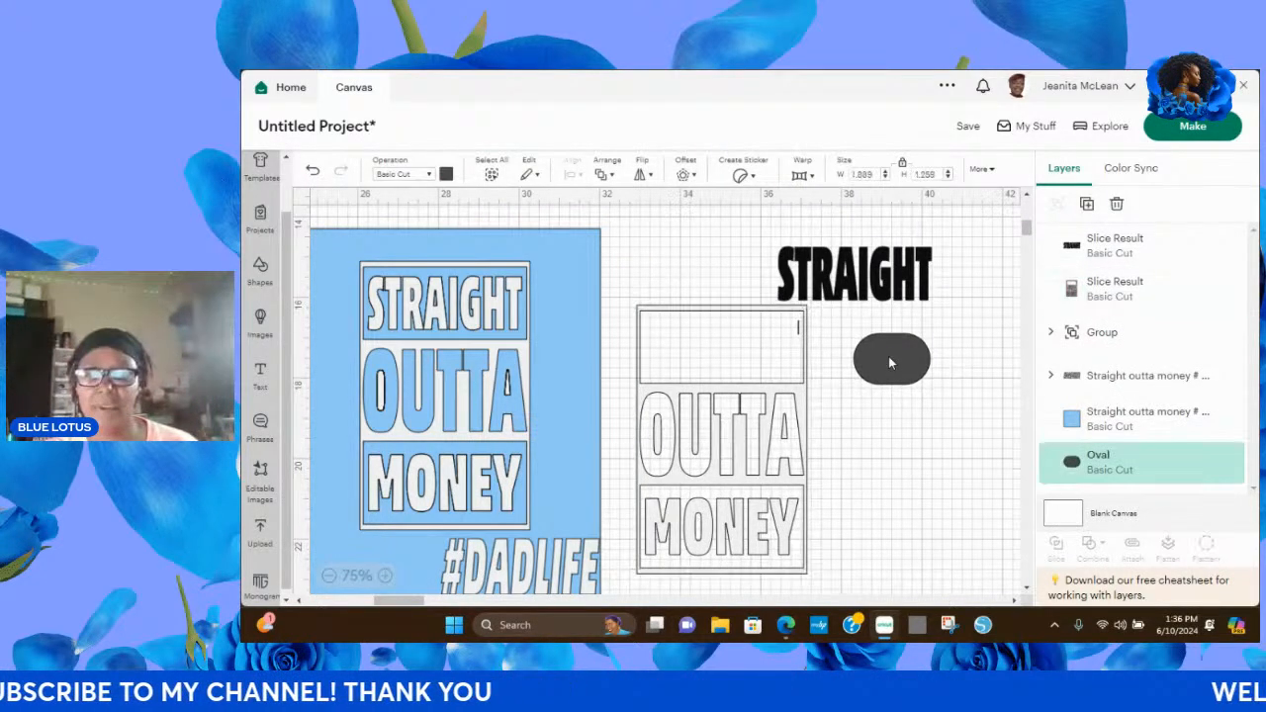
click(1119, 203)
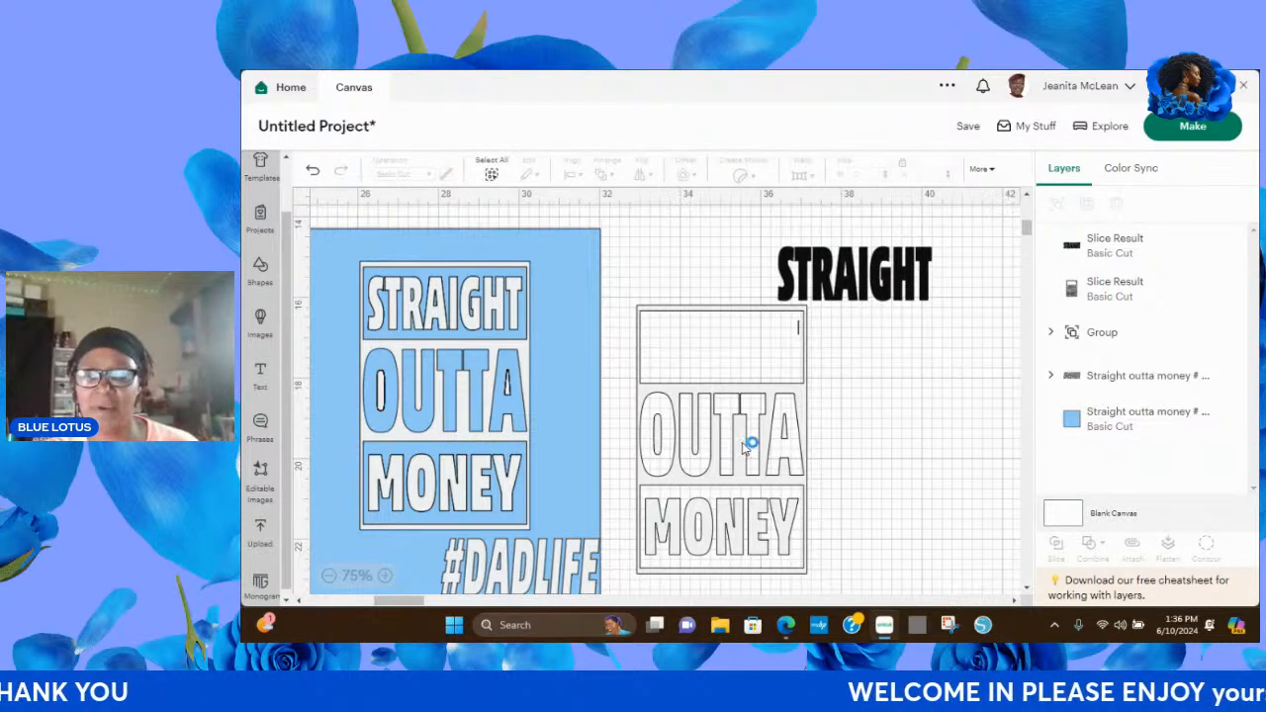
Hide the stray sliver contour in the OUTTA MONEY frame's empty compartment and position the frame around the black STRAIGHT lettering.
drag(746, 444, 883, 465)
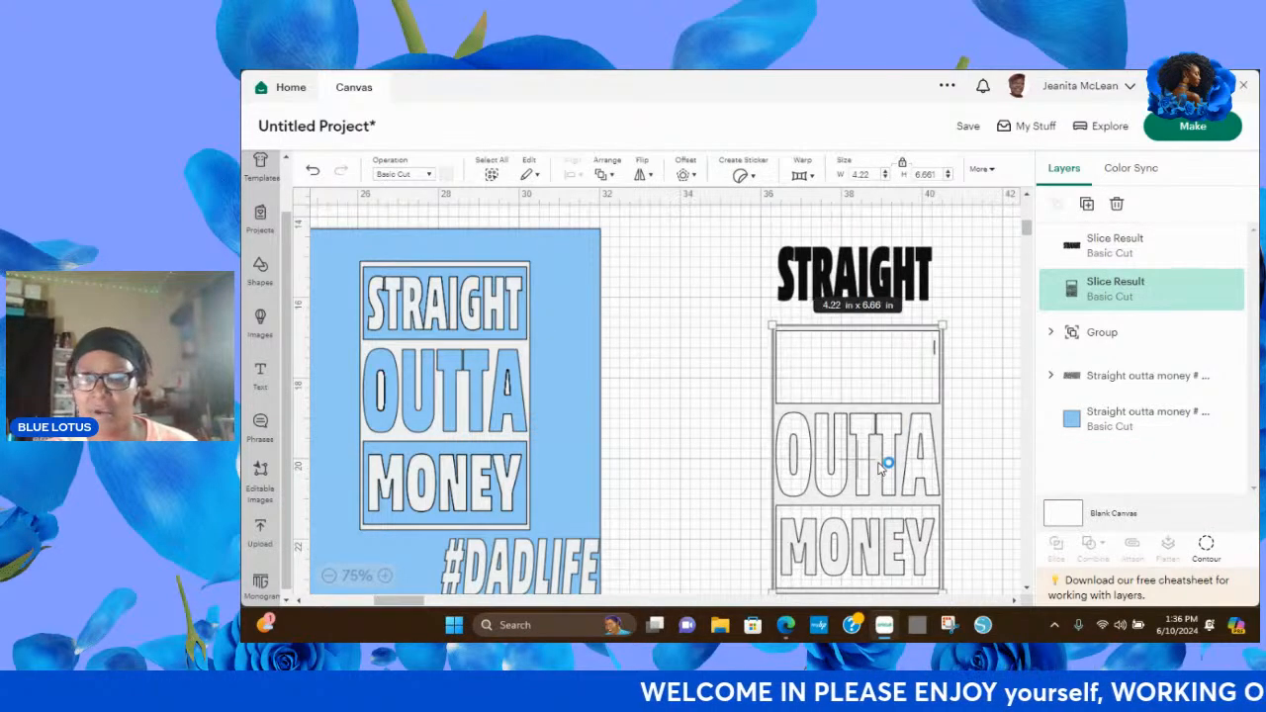
click(1206, 547)
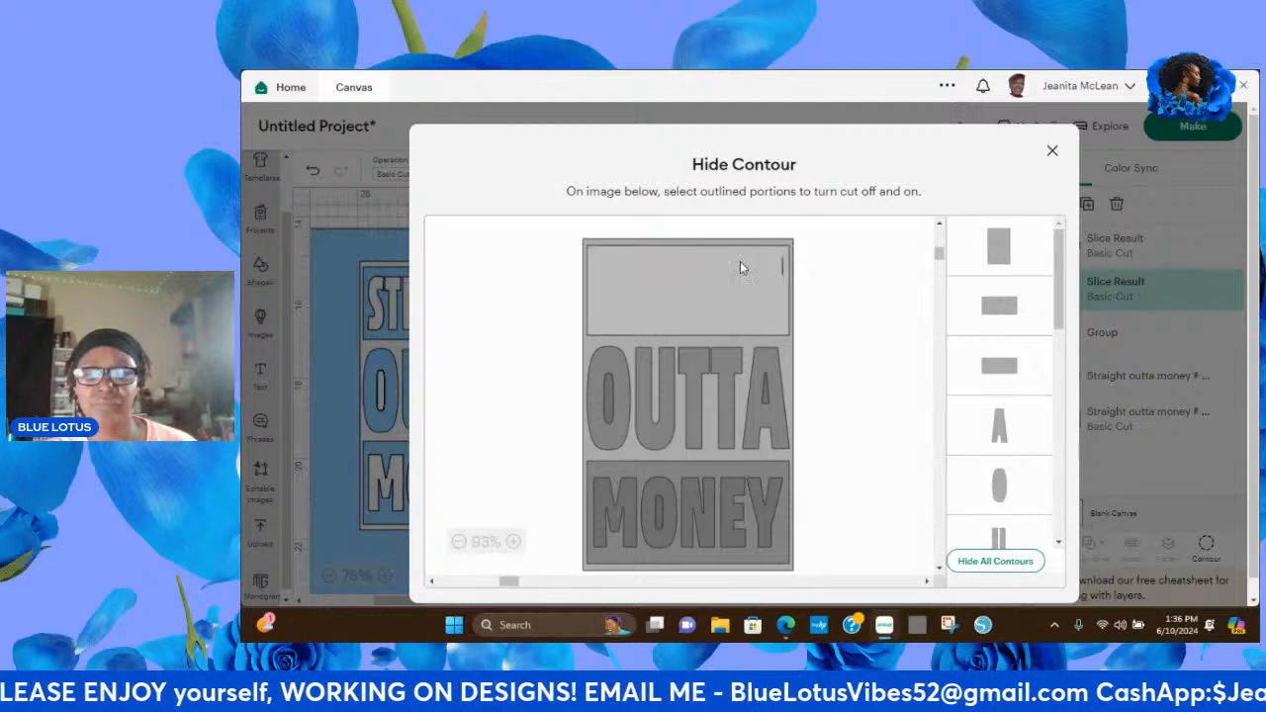
drag(1068, 274, 1085, 476)
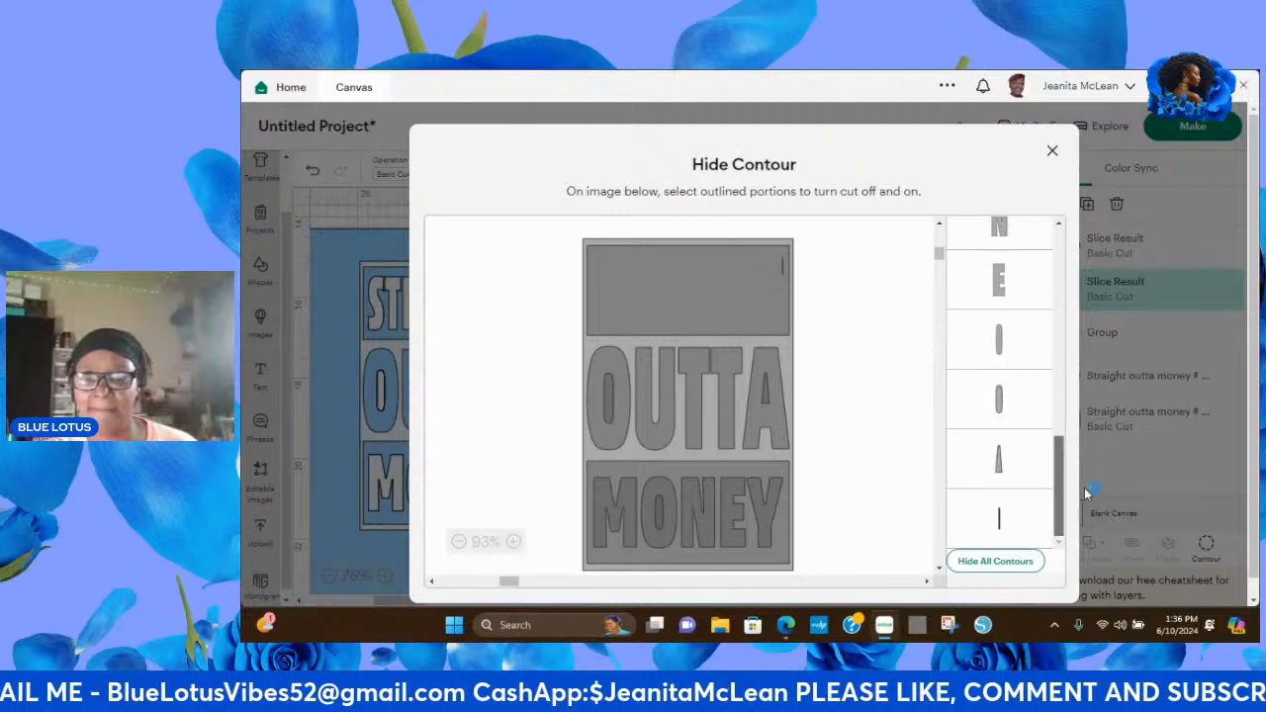
click(1001, 524)
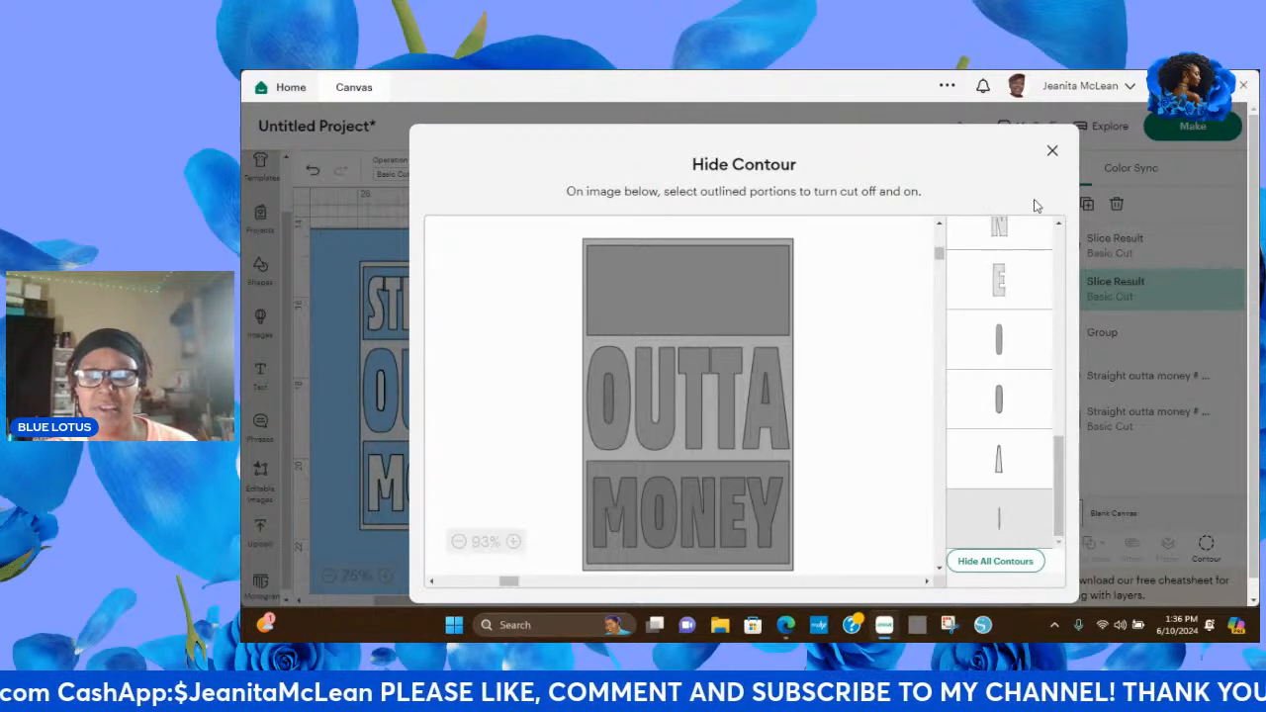
click(1053, 155)
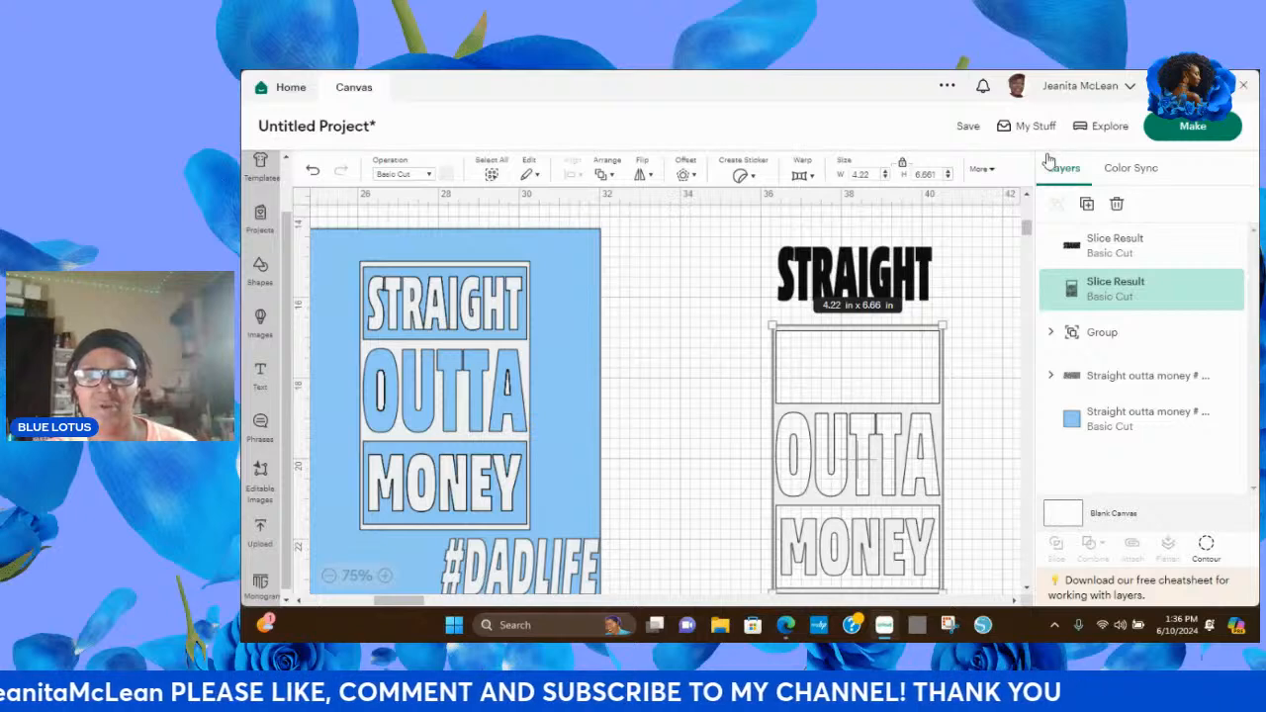
drag(903, 450, 900, 351)
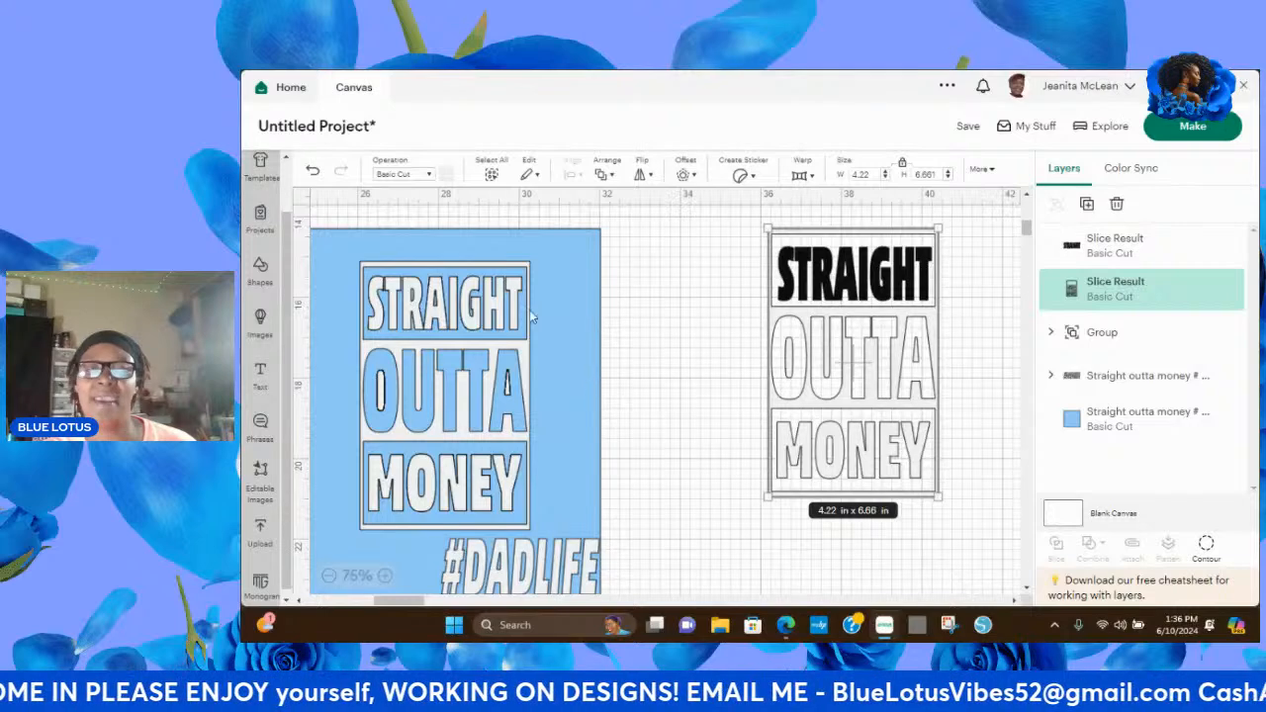
Add a square beside the OUTTA MONEY frame and move the black STRAIGHT lettering out of the frame.
click(260, 269)
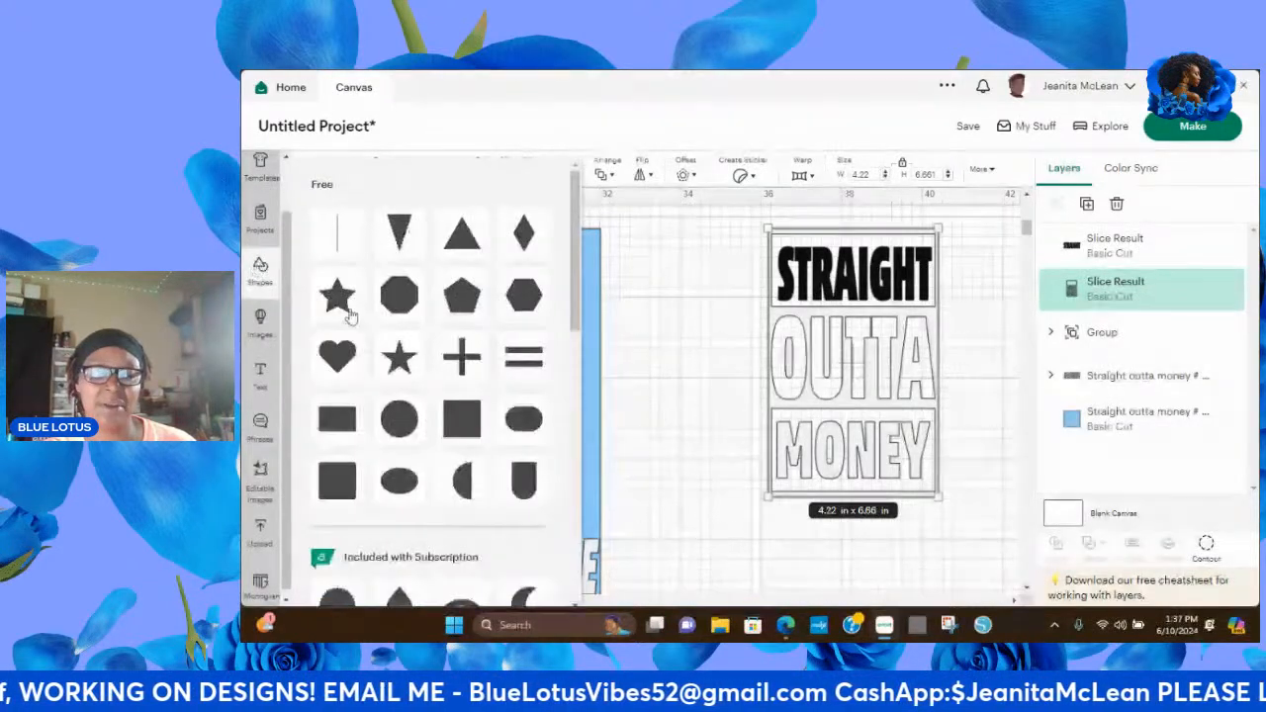
click(457, 424)
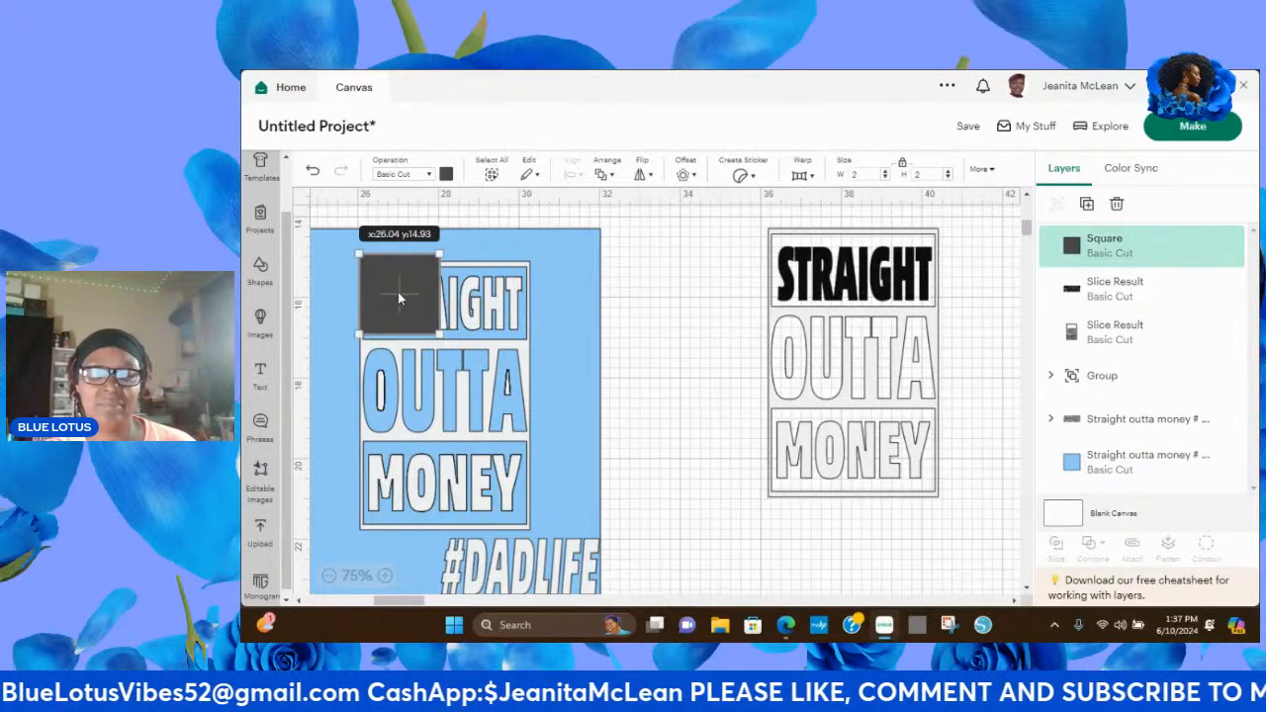
drag(398, 292, 706, 418)
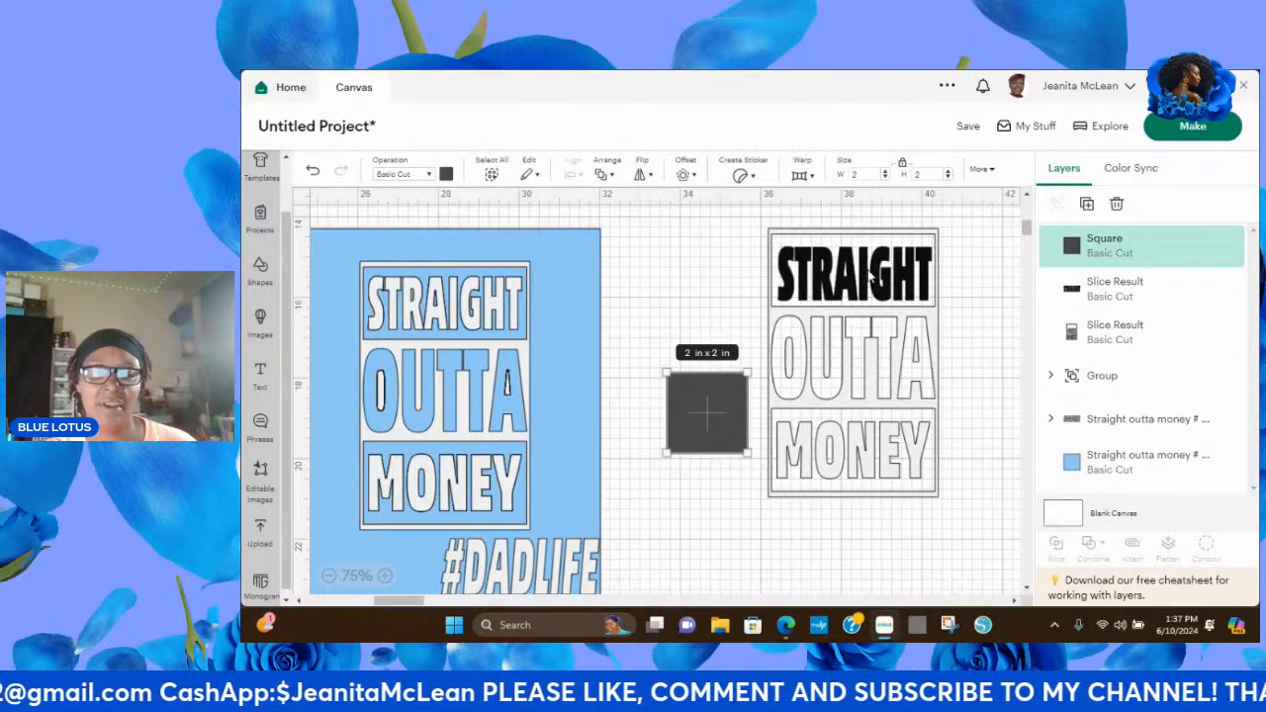
drag(857, 269, 623, 267)
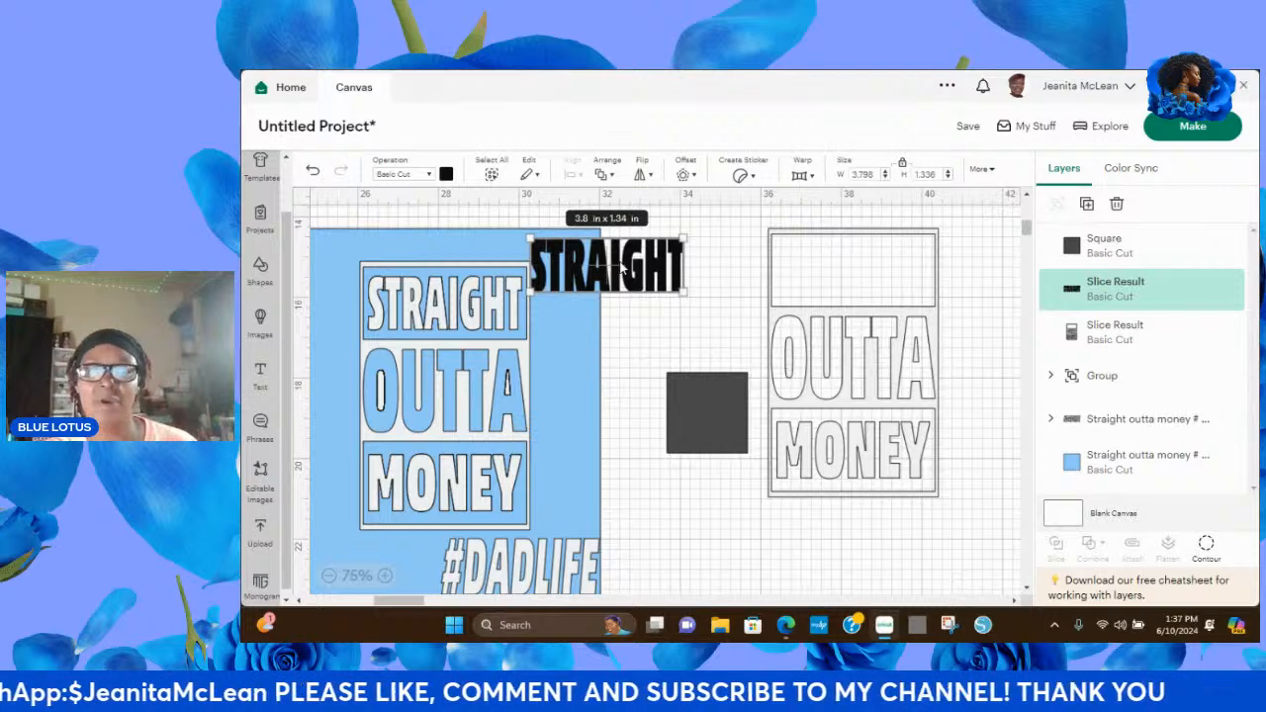
Stretch the square with unlocked proportions to about 4.06 by 2.31 in over the OUTTA compartment and send it to the back.
drag(702, 411, 808, 352)
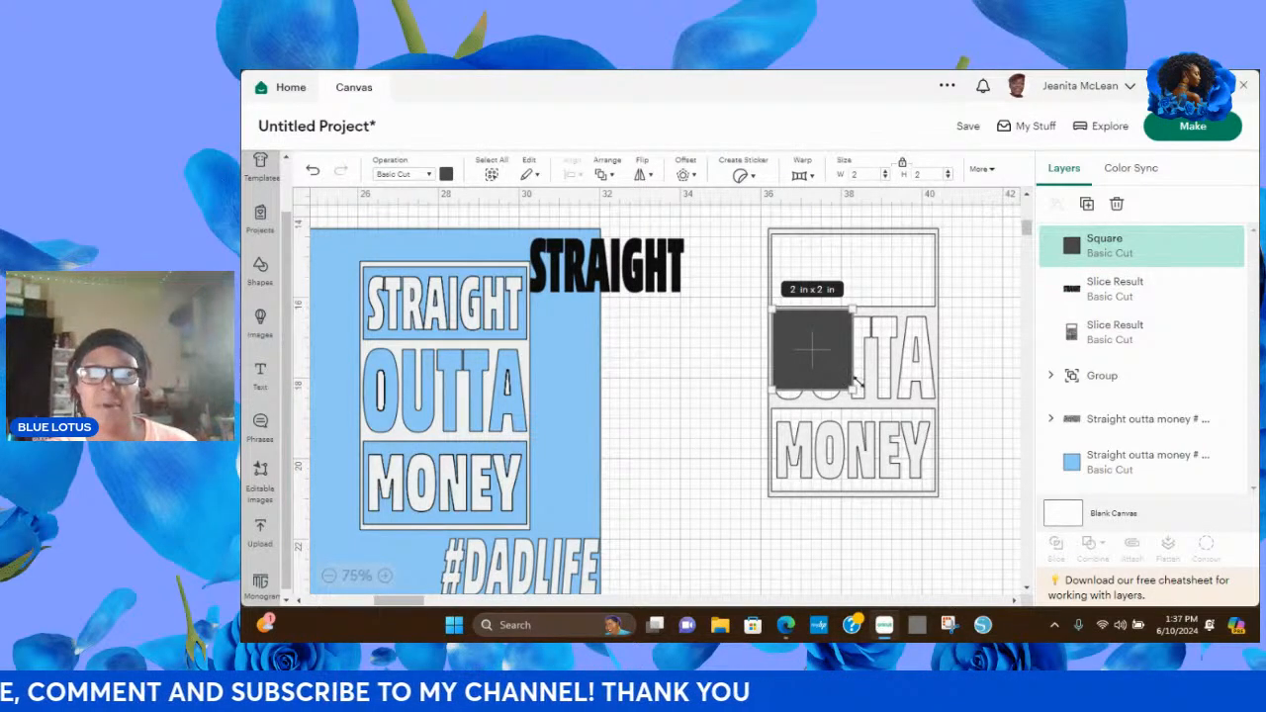
click(902, 165)
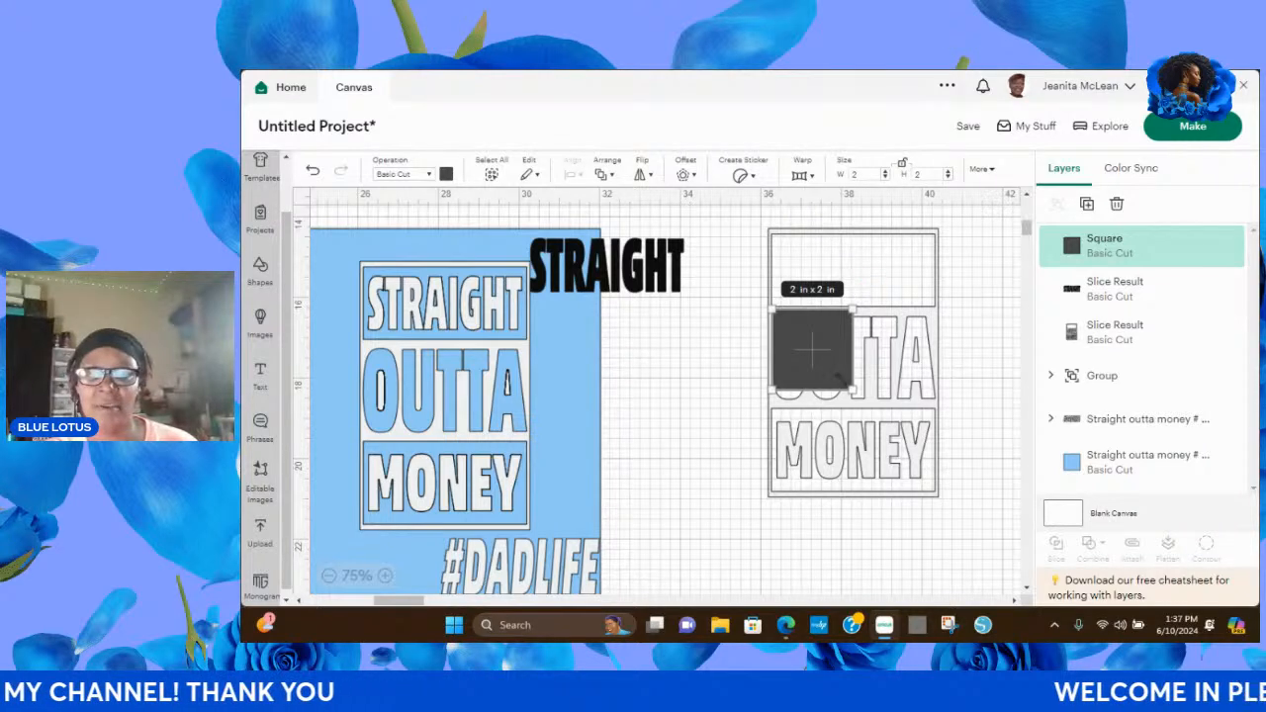
drag(852, 389, 932, 402)
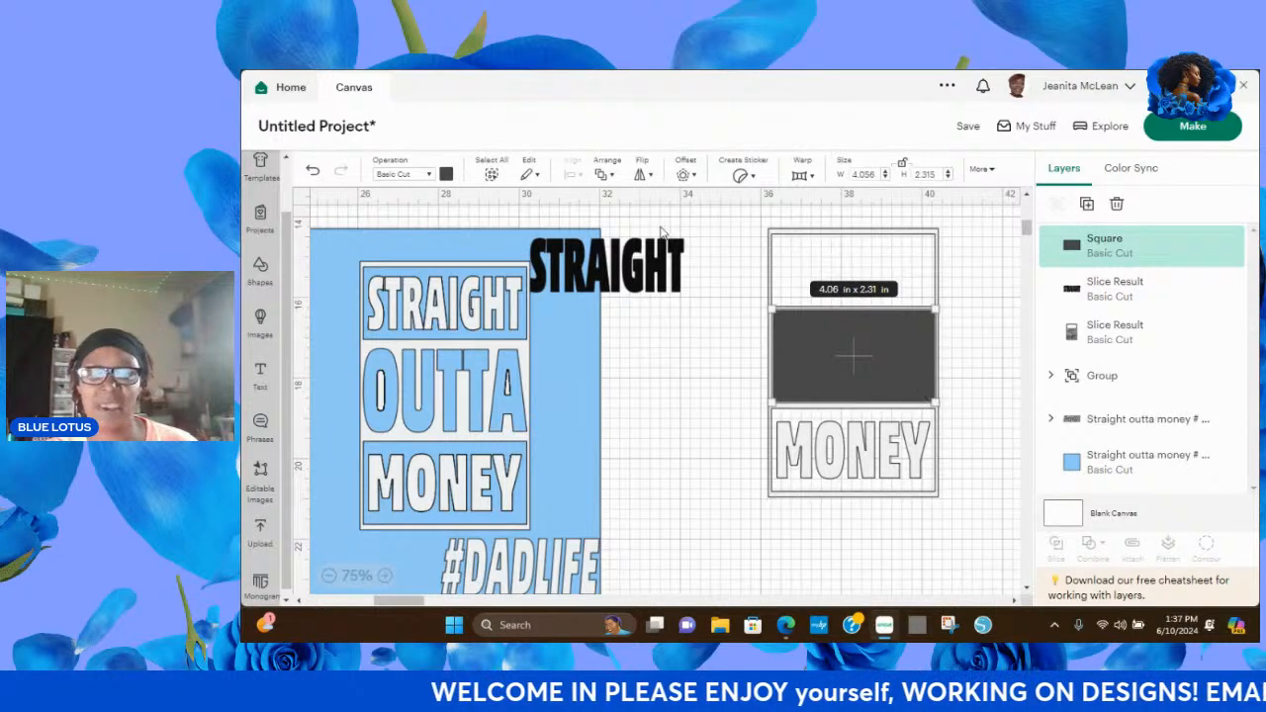
click(604, 175)
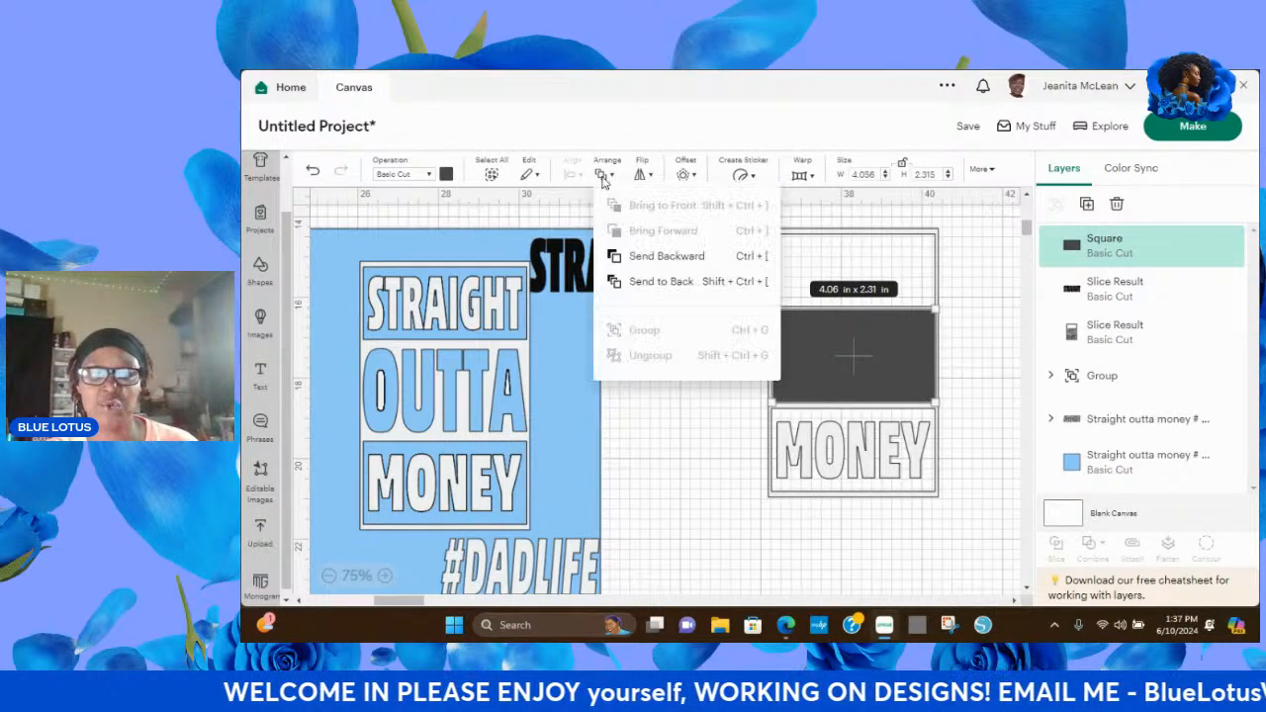
click(664, 282)
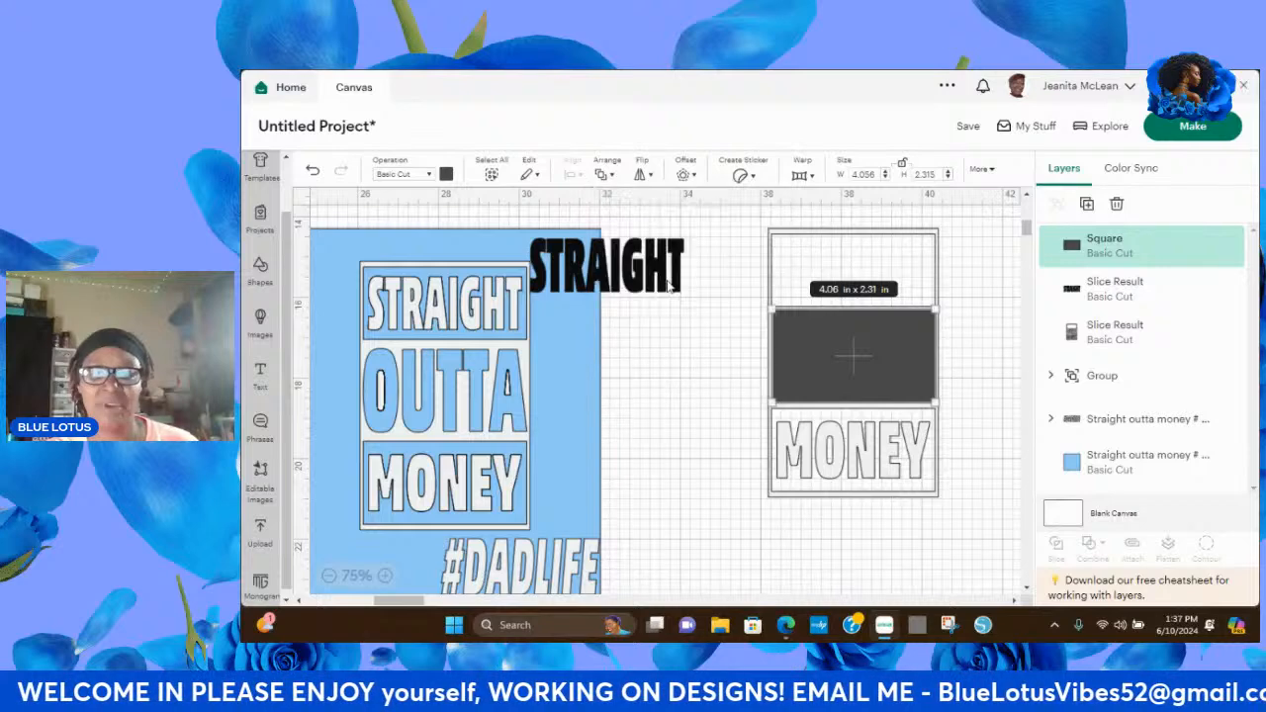
click(700, 368)
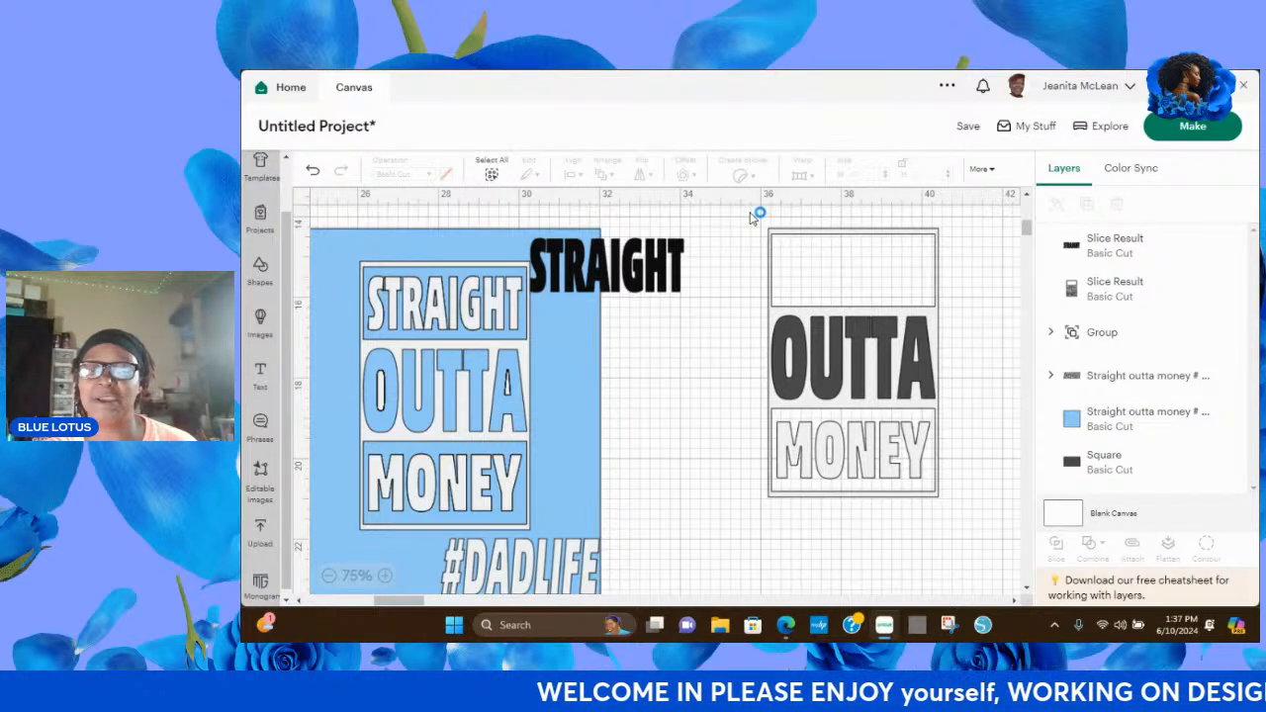
Slice the OUTTA MONEY frame with the square, pull the pieces apart and delete the dark rectangle with the OUTTA cutout.
drag(750, 211, 952, 528)
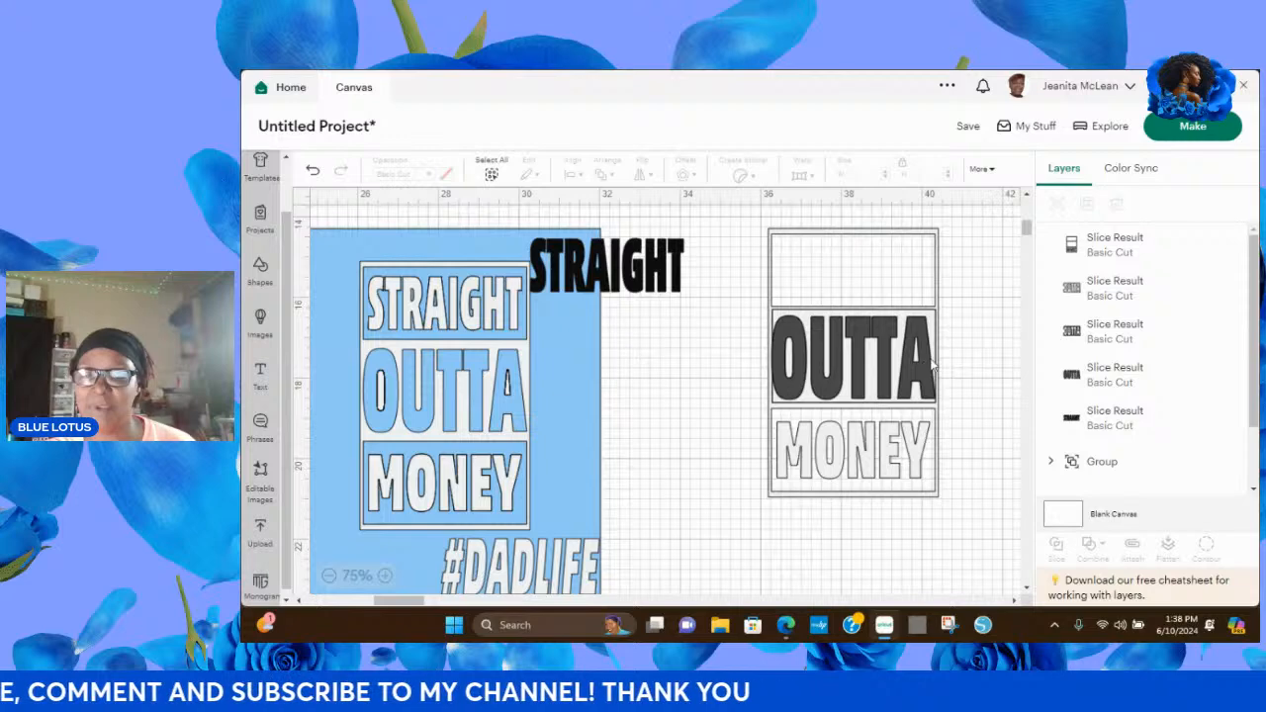
drag(923, 362, 970, 252)
drag(913, 357, 992, 472)
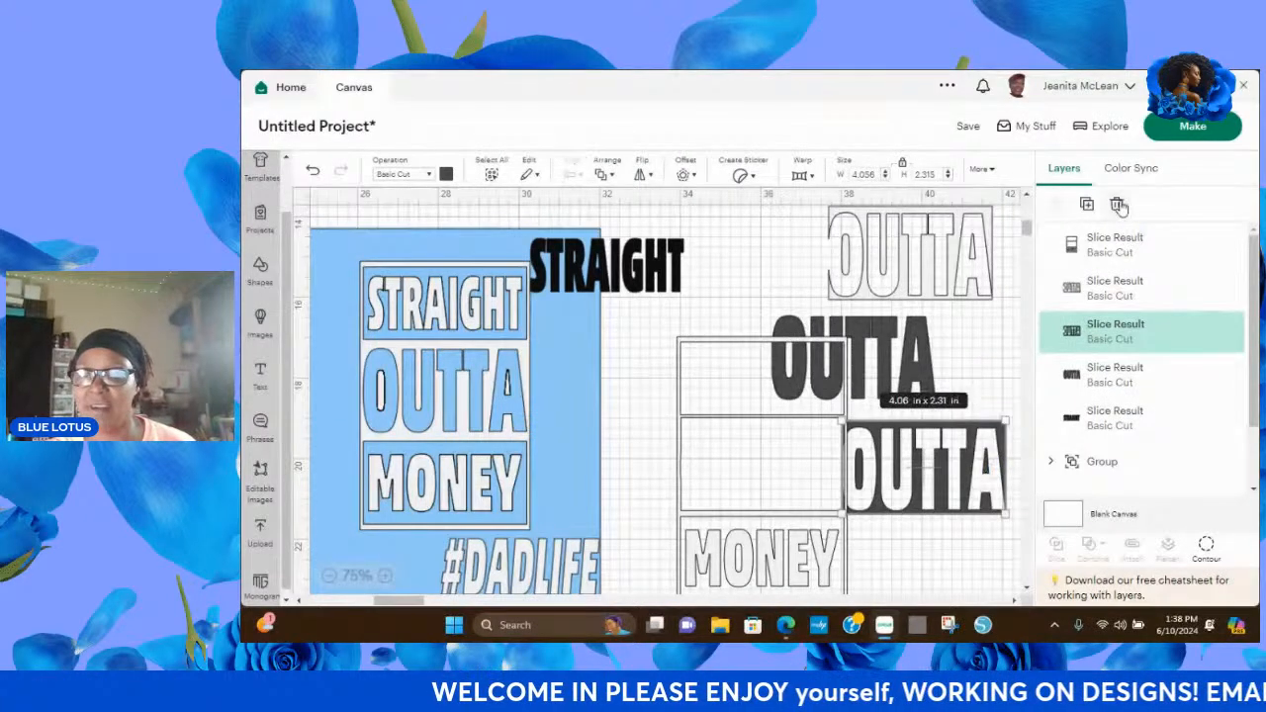
click(1116, 205)
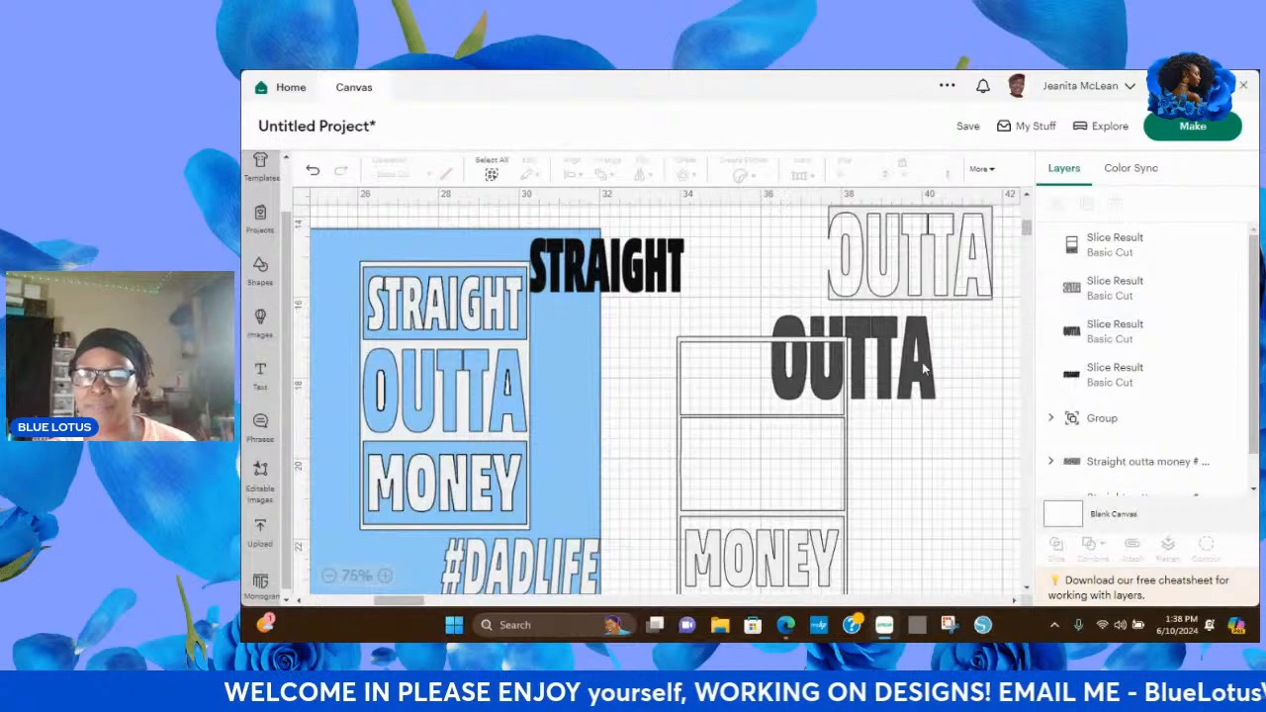
Recolor the solid OUTTA lettering dark blue.
click(922, 362)
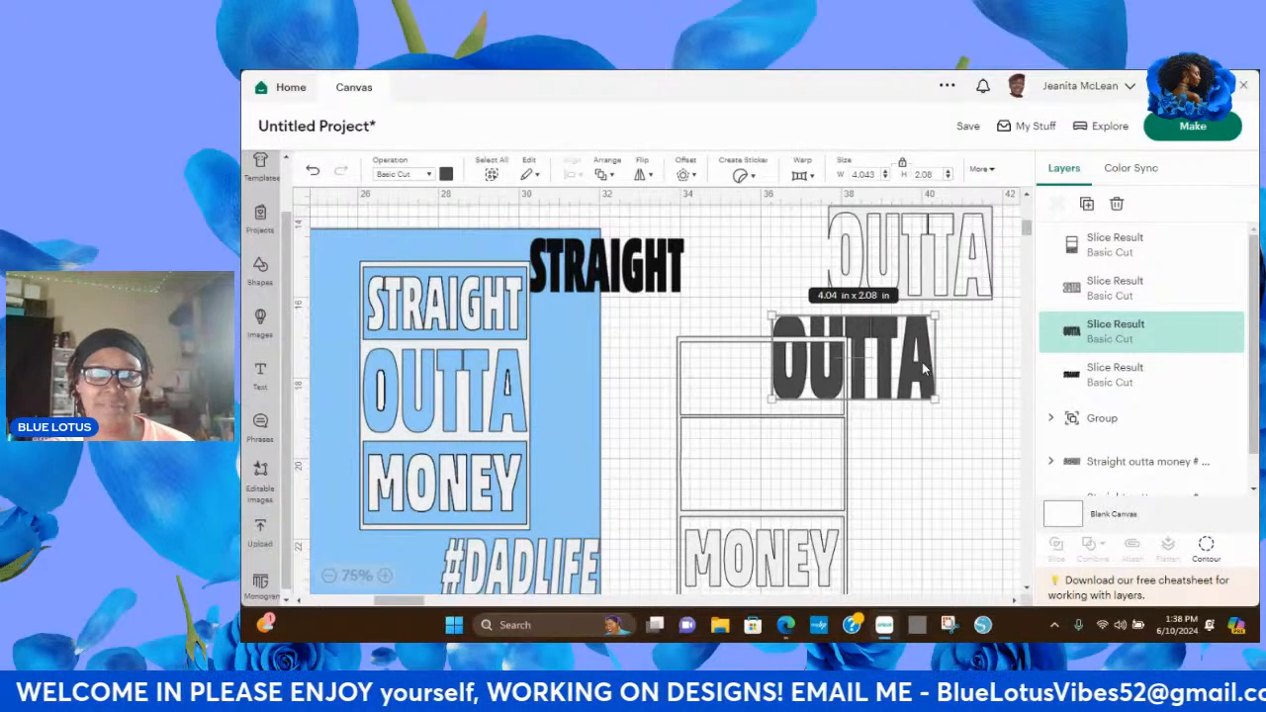
click(446, 175)
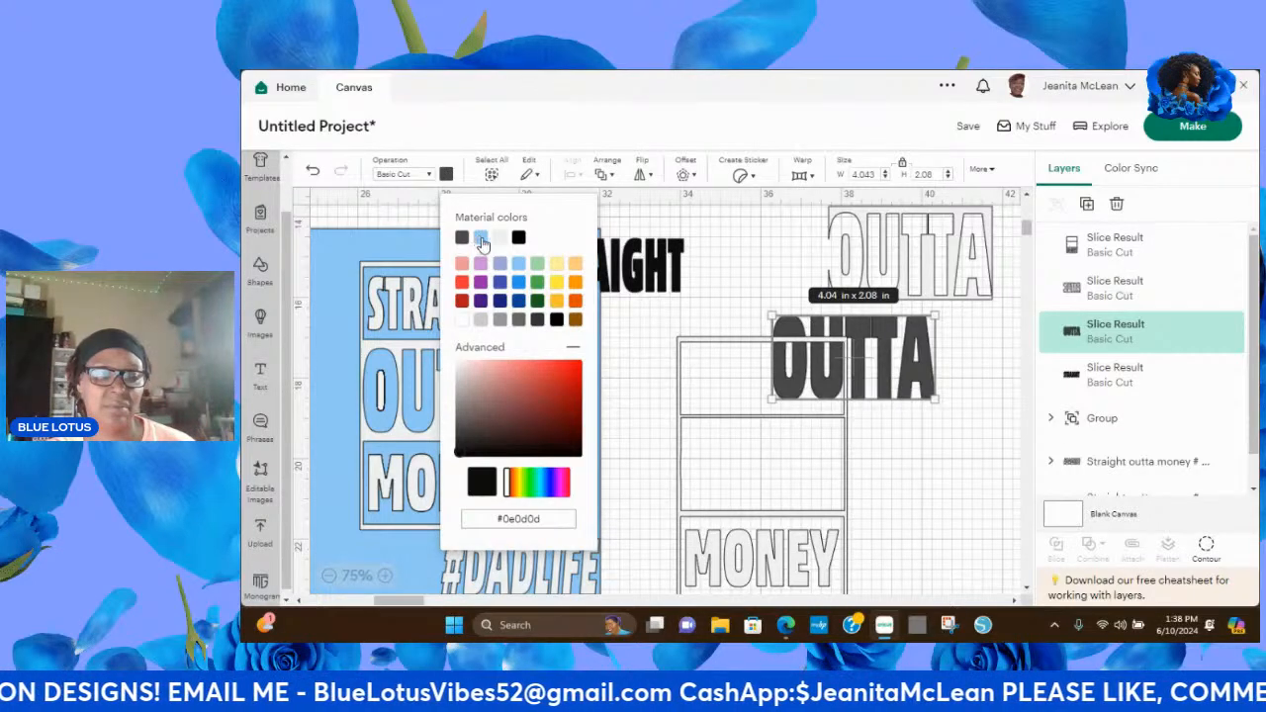
click(520, 303)
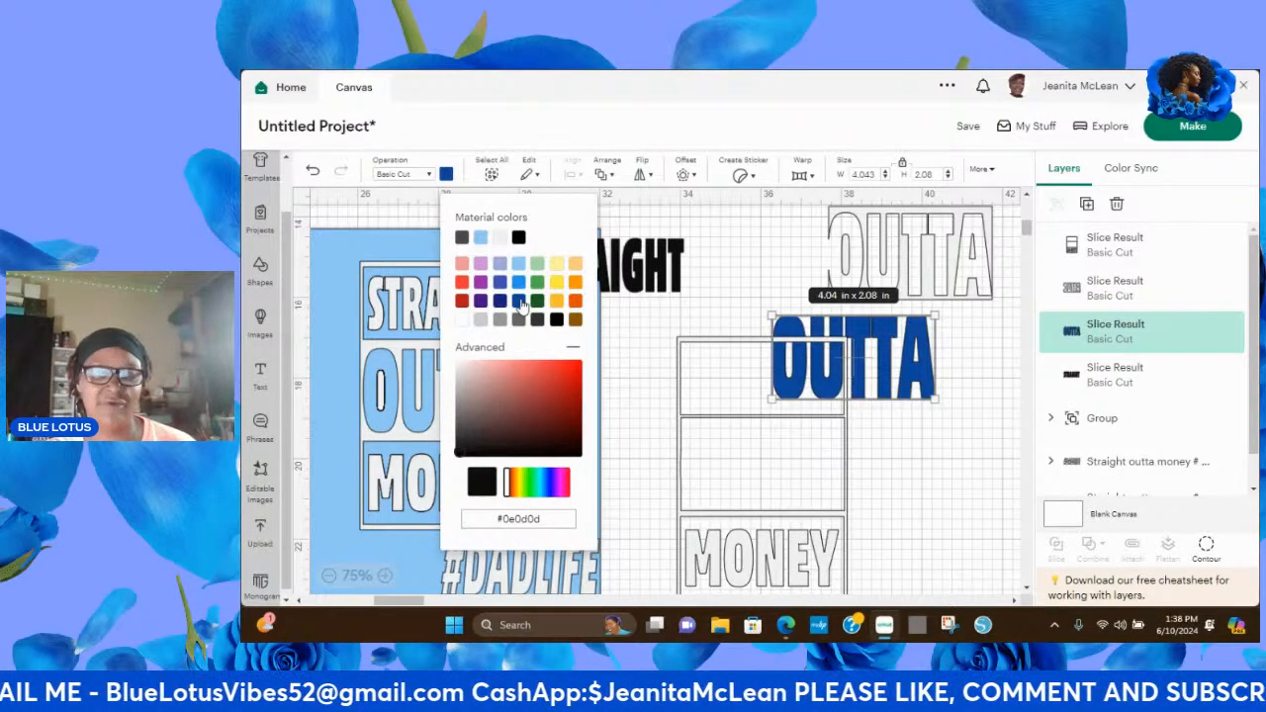
click(623, 363)
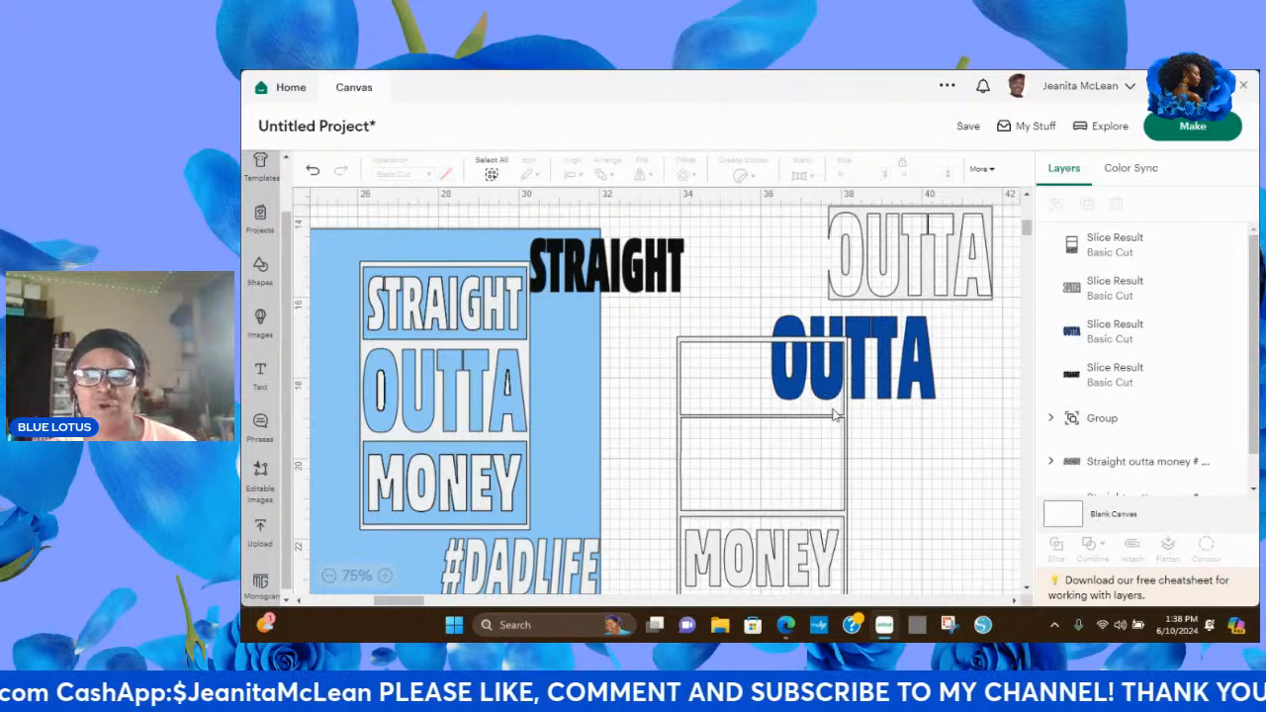
Move the MONEY frame aside and align the white OUTTA cutout rectangle over the blue OUTTA lettering.
drag(837, 421, 647, 421)
drag(932, 243, 874, 341)
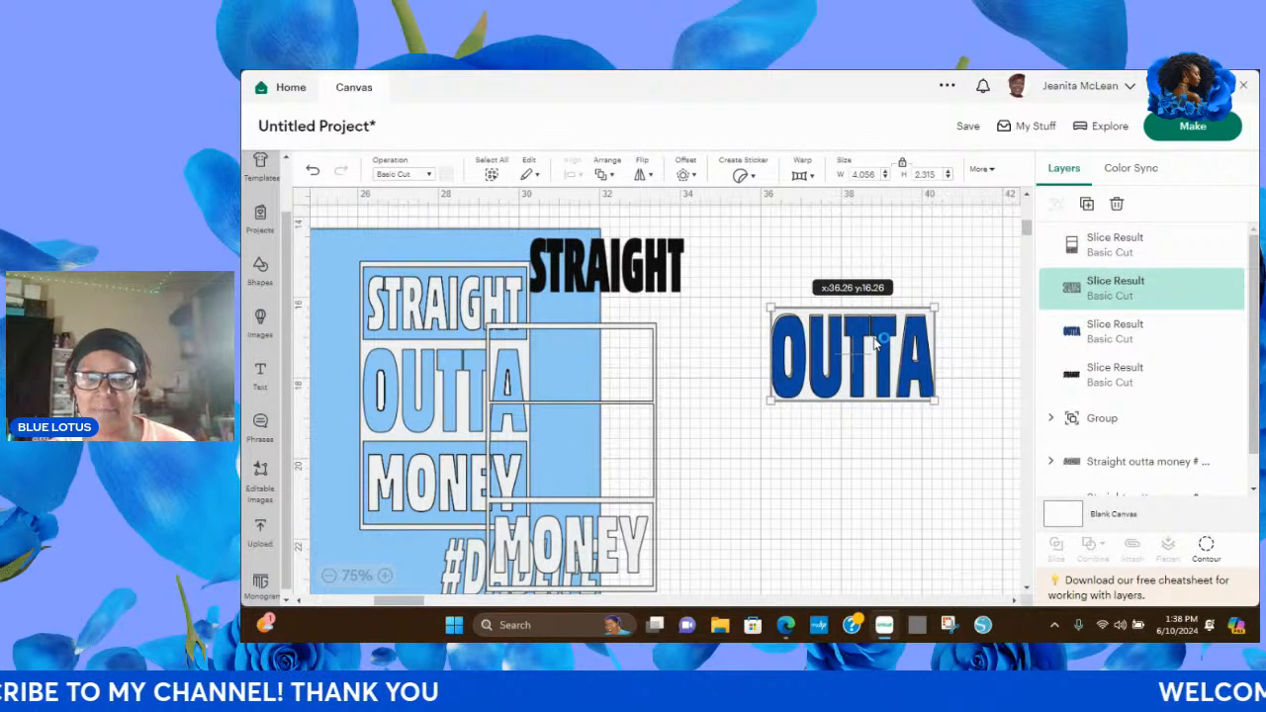
drag(875, 341, 875, 343)
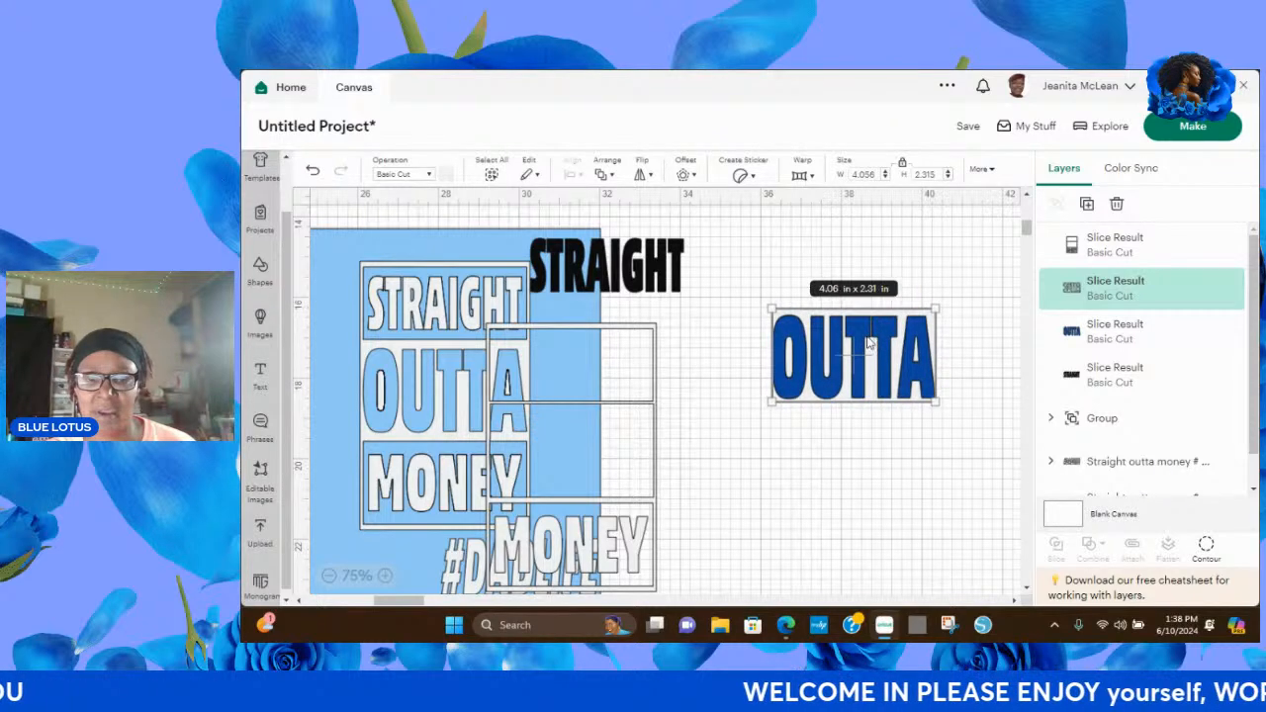
Attach the blue OUTTA lettering to its white cutout rectangle and fit the MONEY frame's middle compartment around the attached piece.
drag(751, 287, 971, 425)
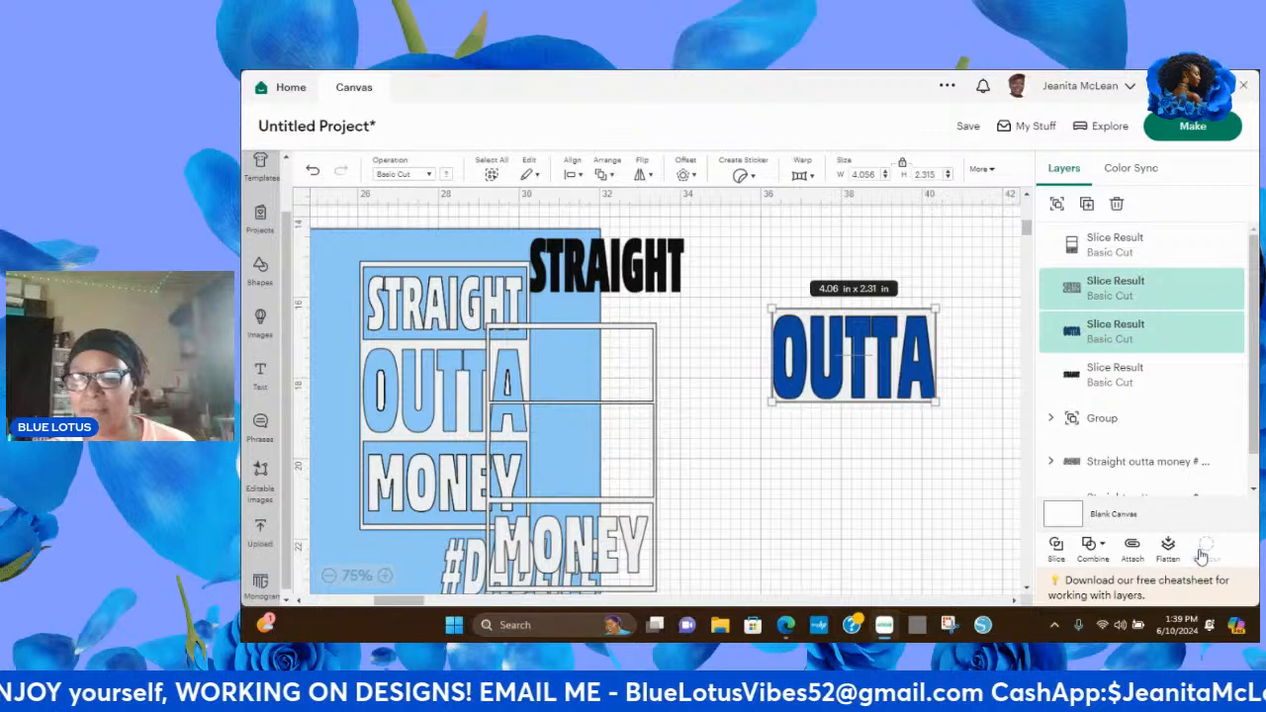
click(1133, 545)
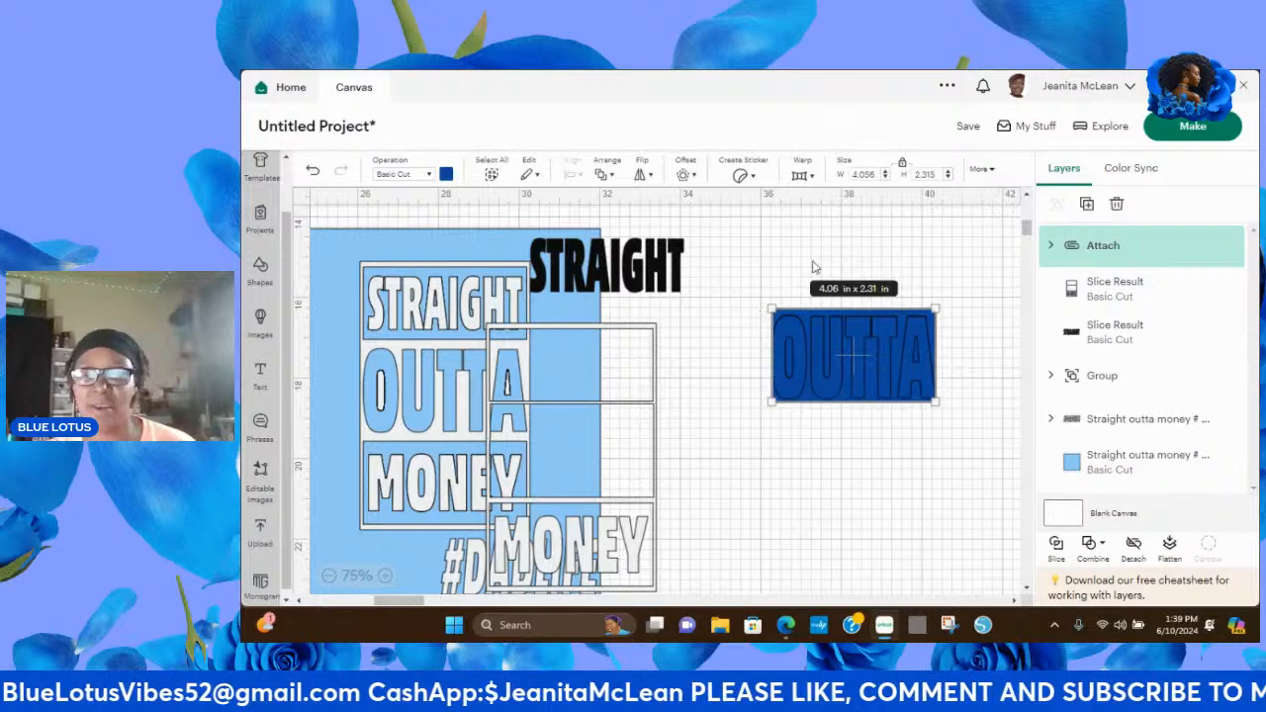
click(845, 267)
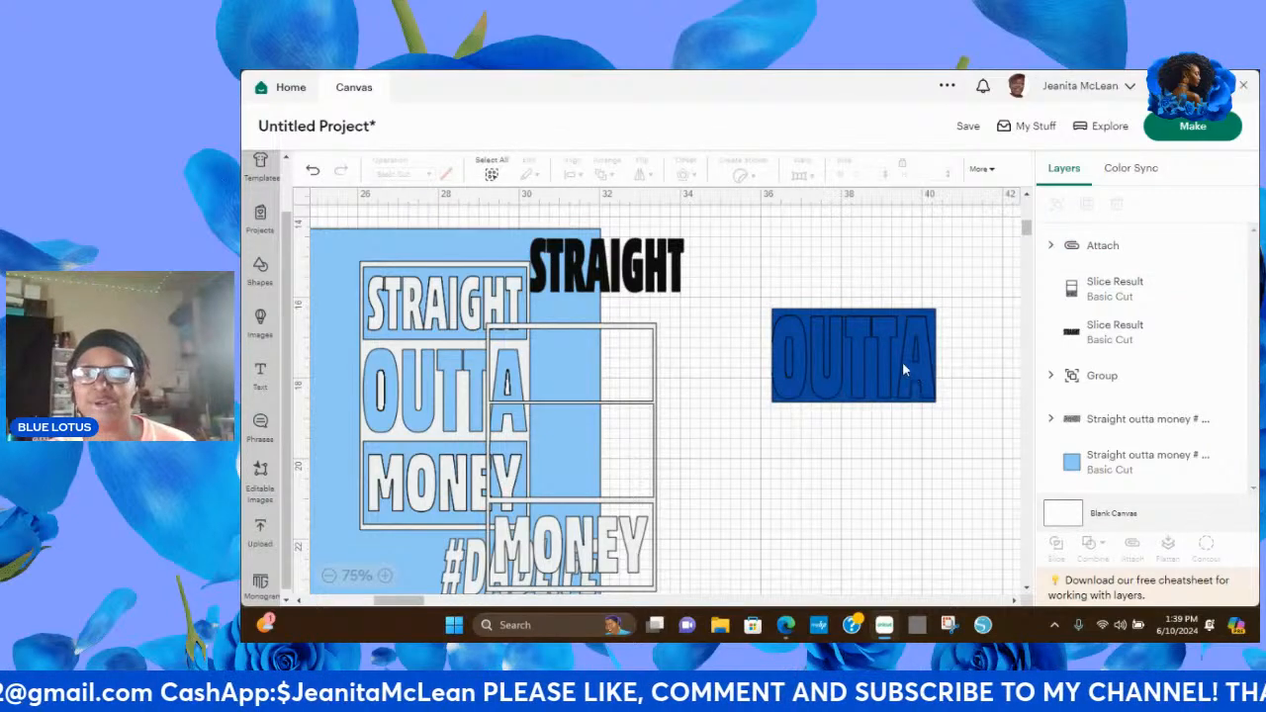
drag(903, 369, 864, 383)
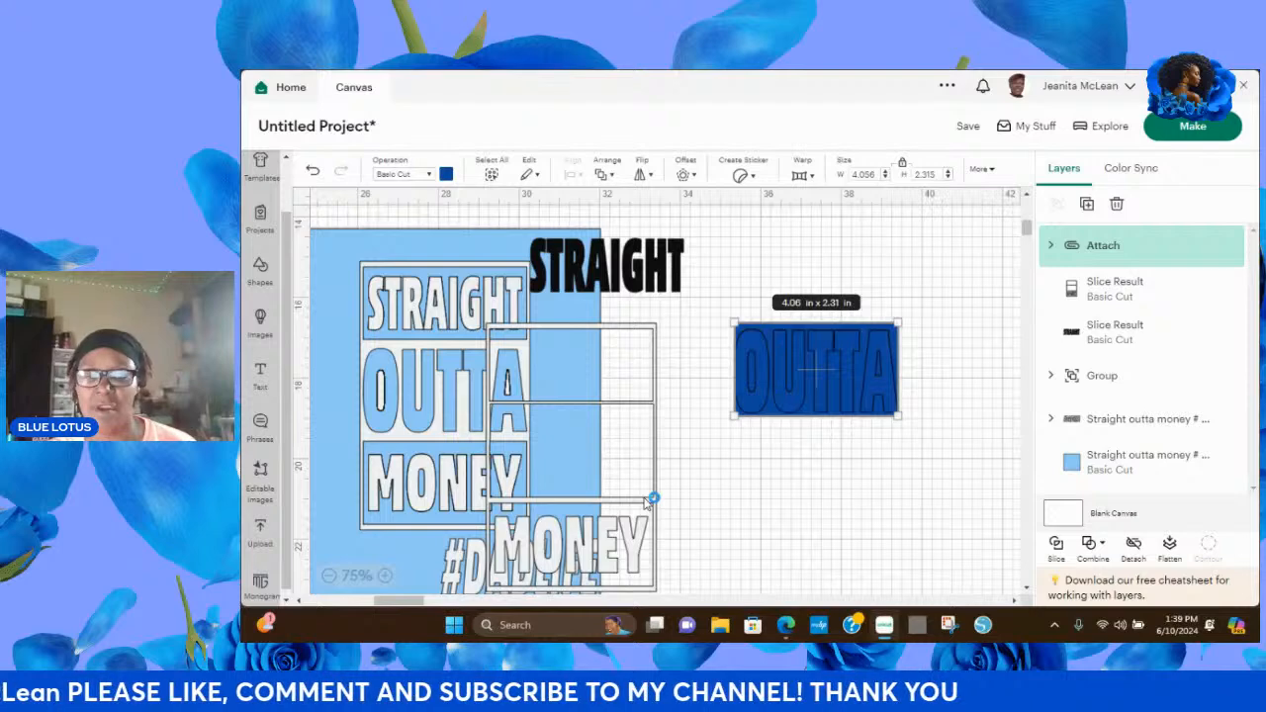
drag(648, 503, 892, 423)
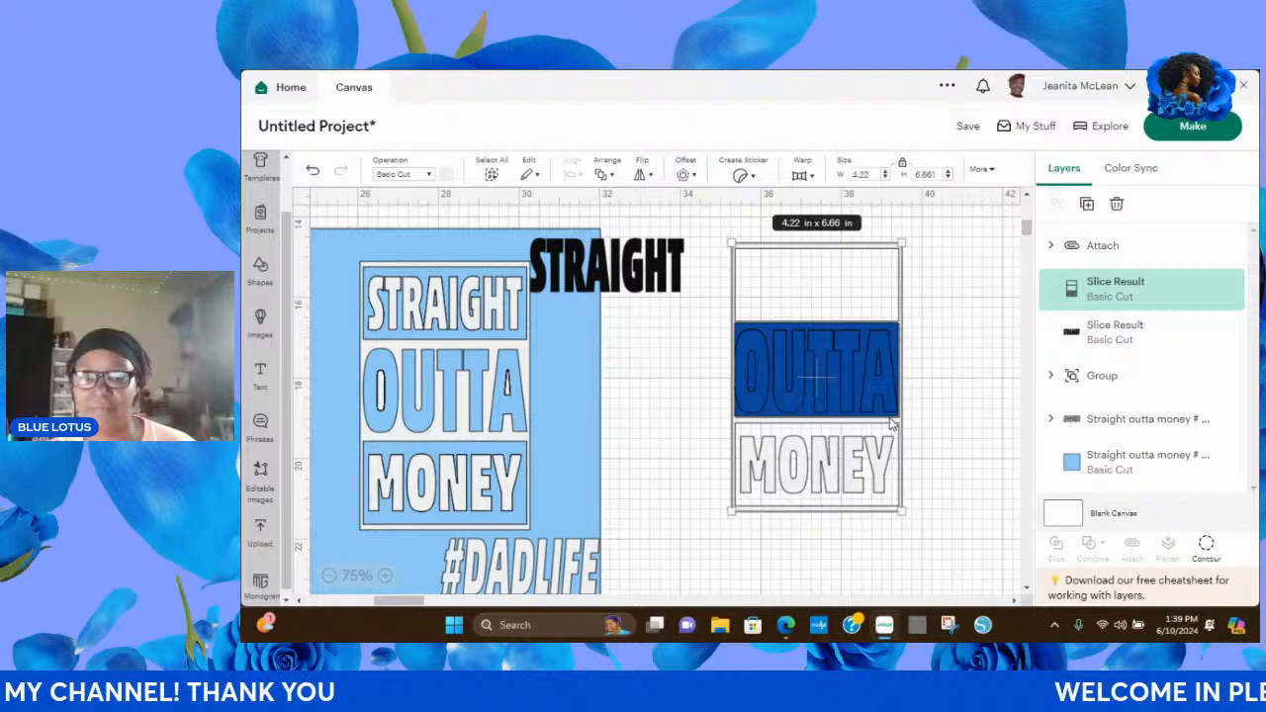
Try the black STRAIGHT lettering in the frame's empty upper compartment and move it back out.
click(694, 328)
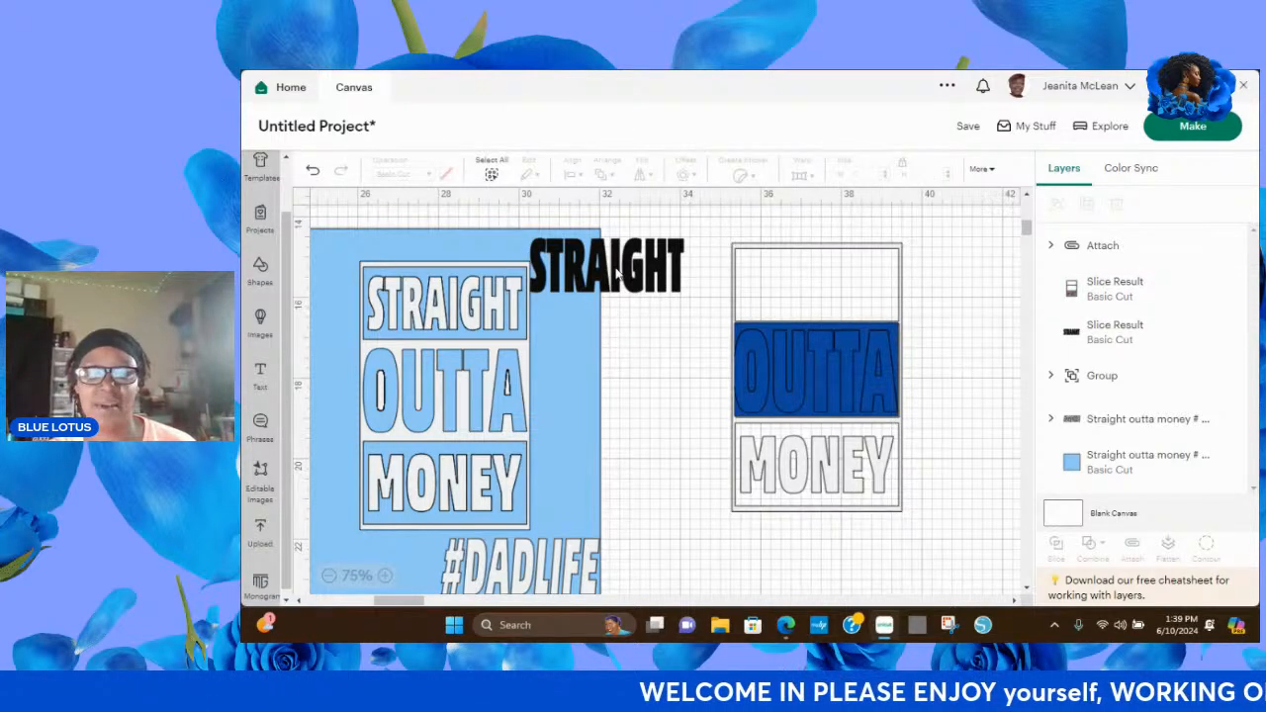
click(615, 272)
drag(615, 272, 829, 287)
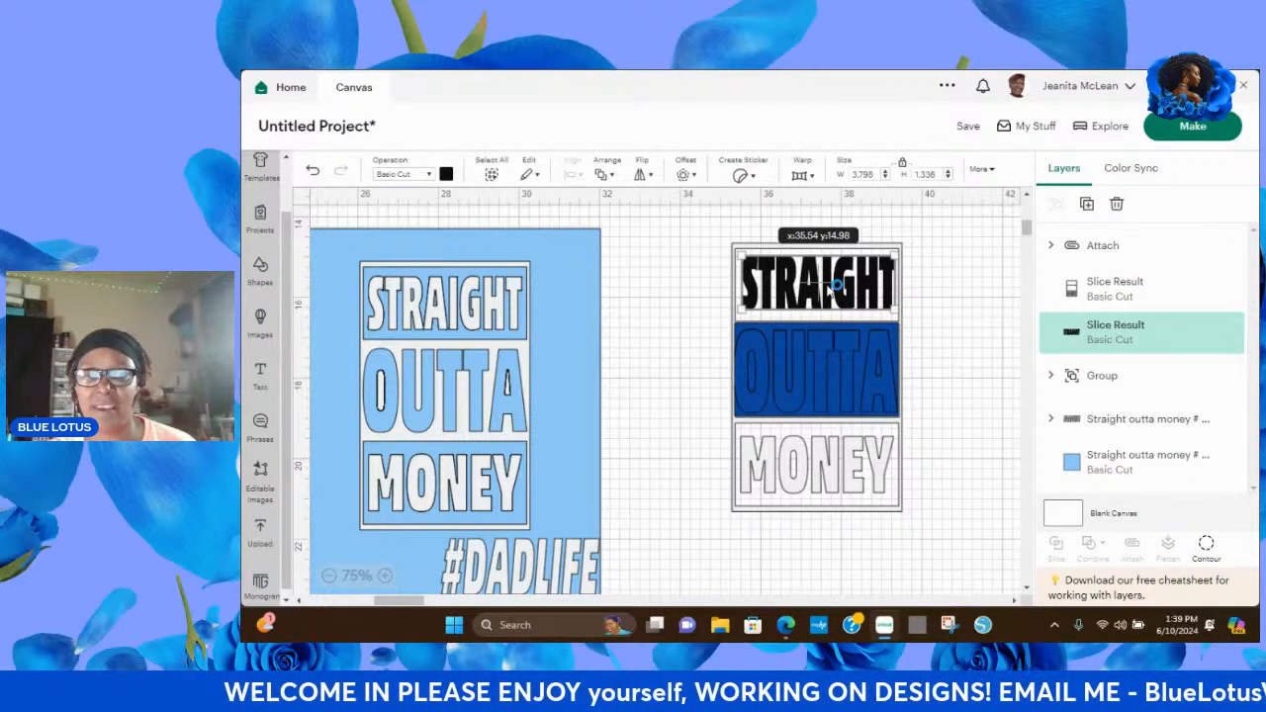
drag(837, 285, 614, 290)
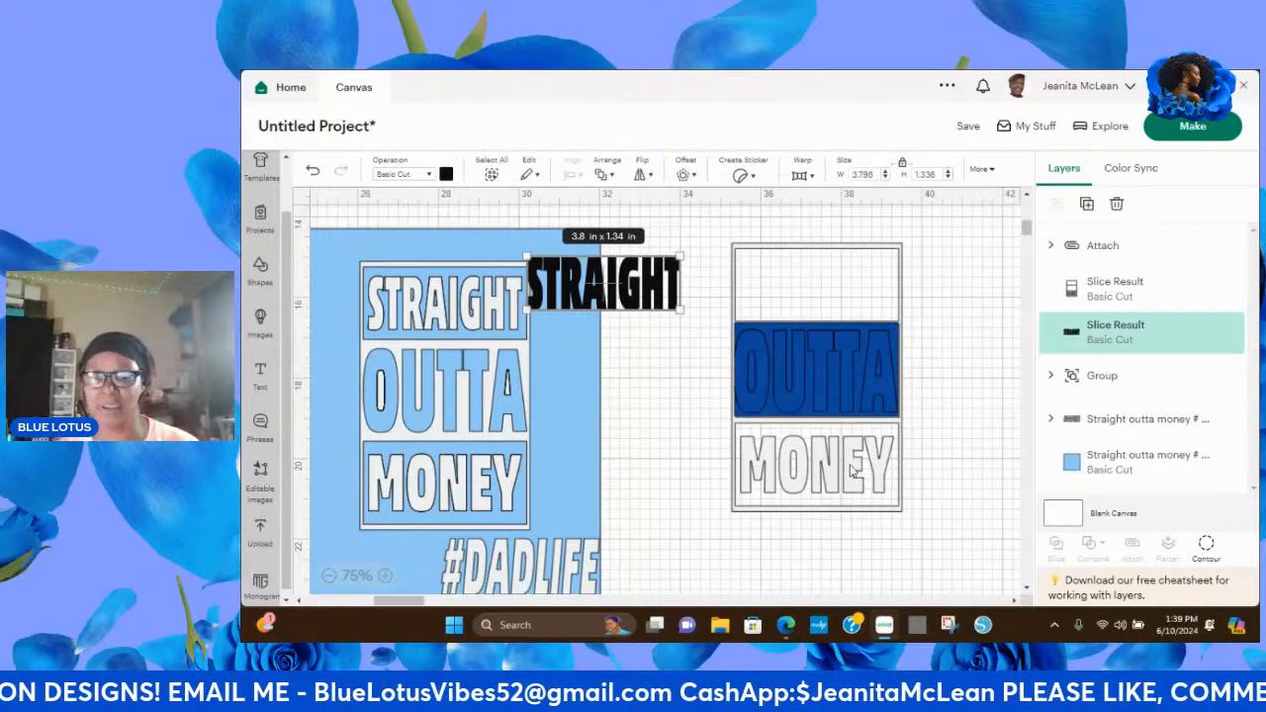
Move the MONEY frame off the blue OUTTA piece and recolor the frame black.
drag(852, 470, 901, 537)
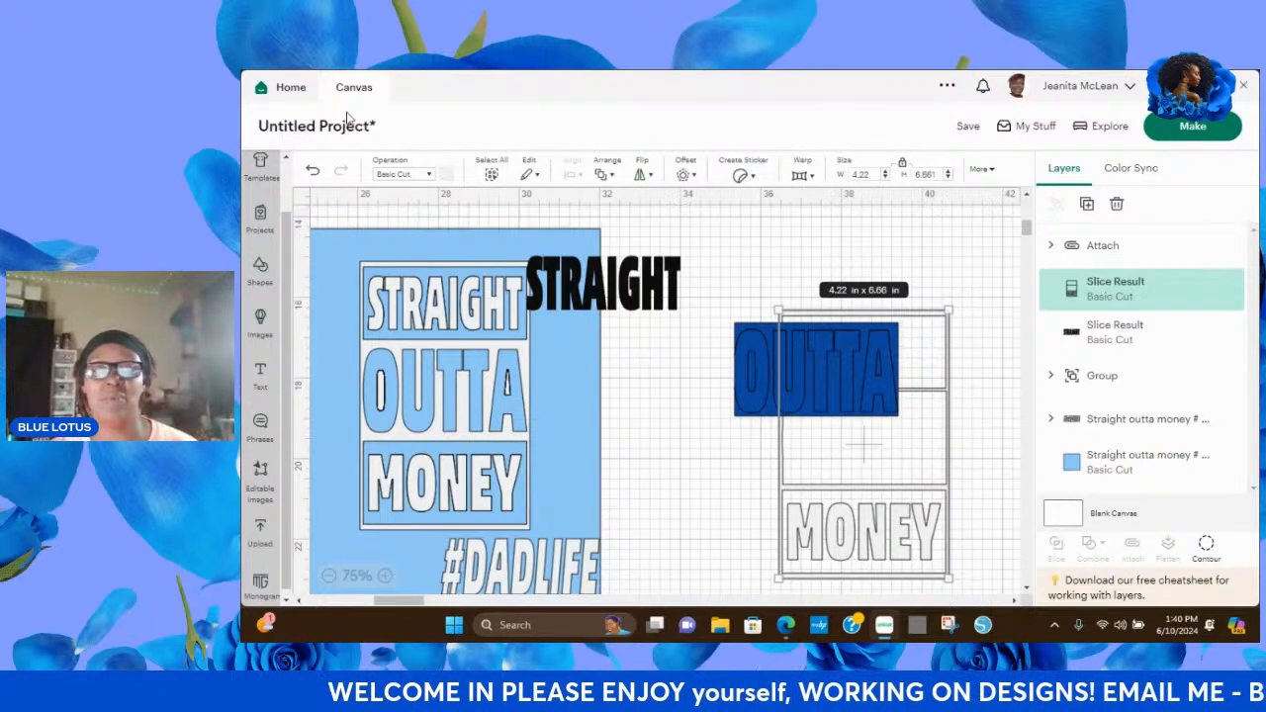
click(446, 174)
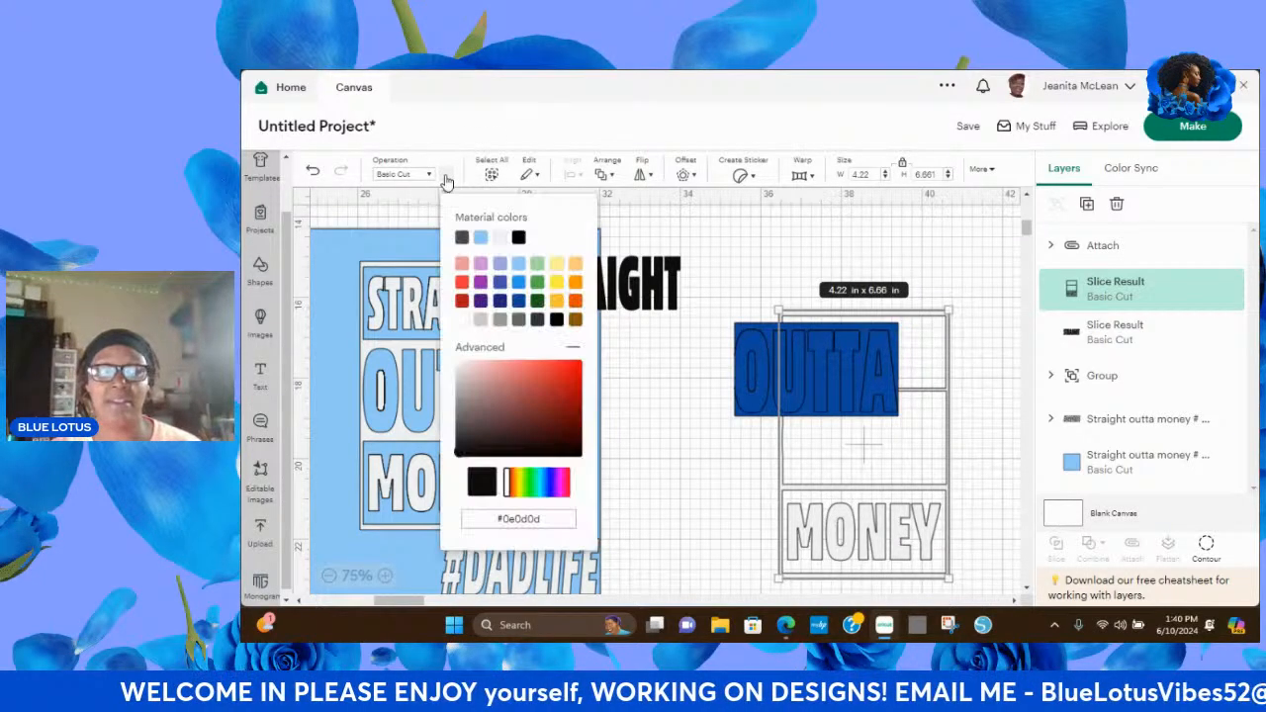
click(519, 237)
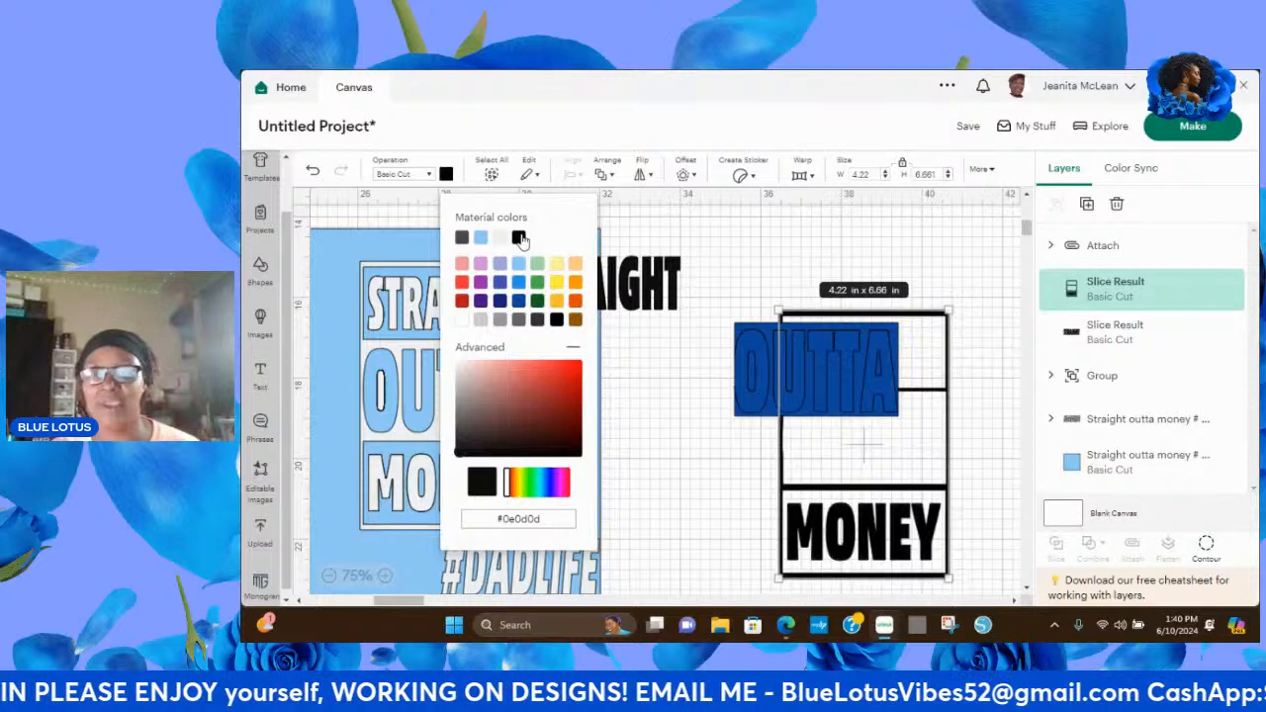
click(676, 432)
Place the attached OUTTA piece in the black frame's middle compartment and the STRAIGHT lettering in its upper compartment.
drag(858, 382, 904, 452)
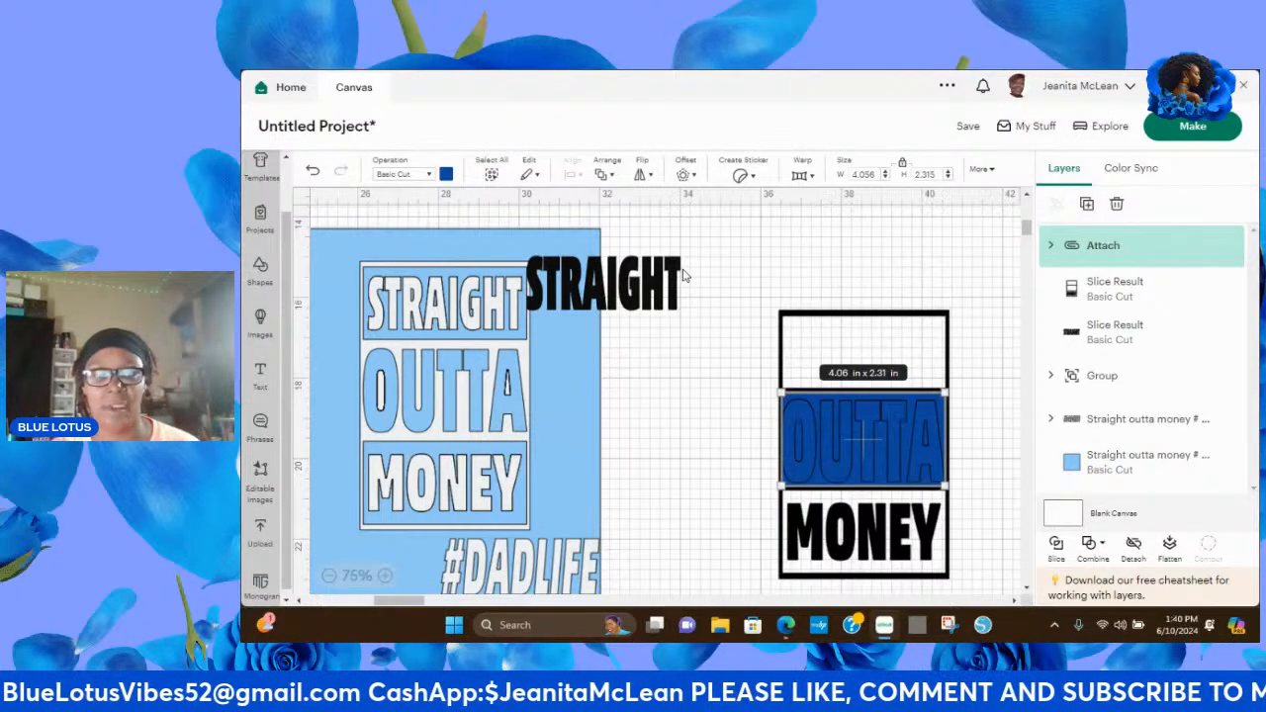
drag(650, 284, 903, 352)
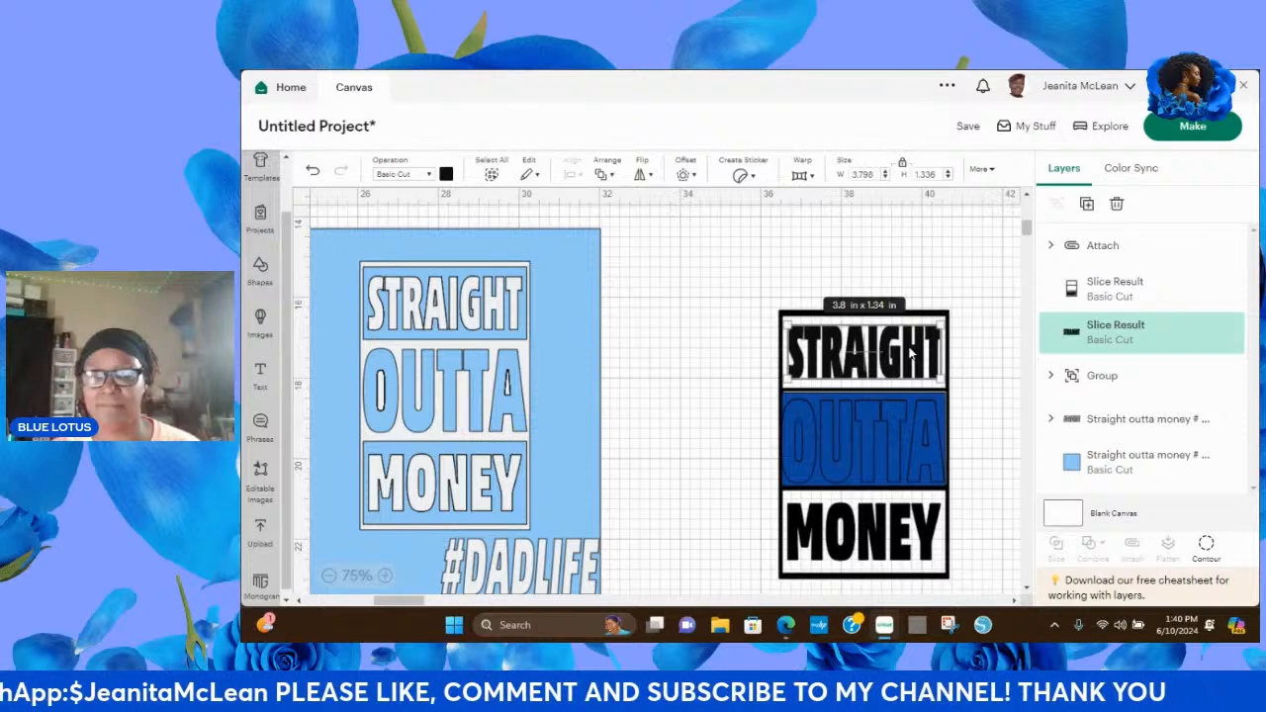
click(754, 281)
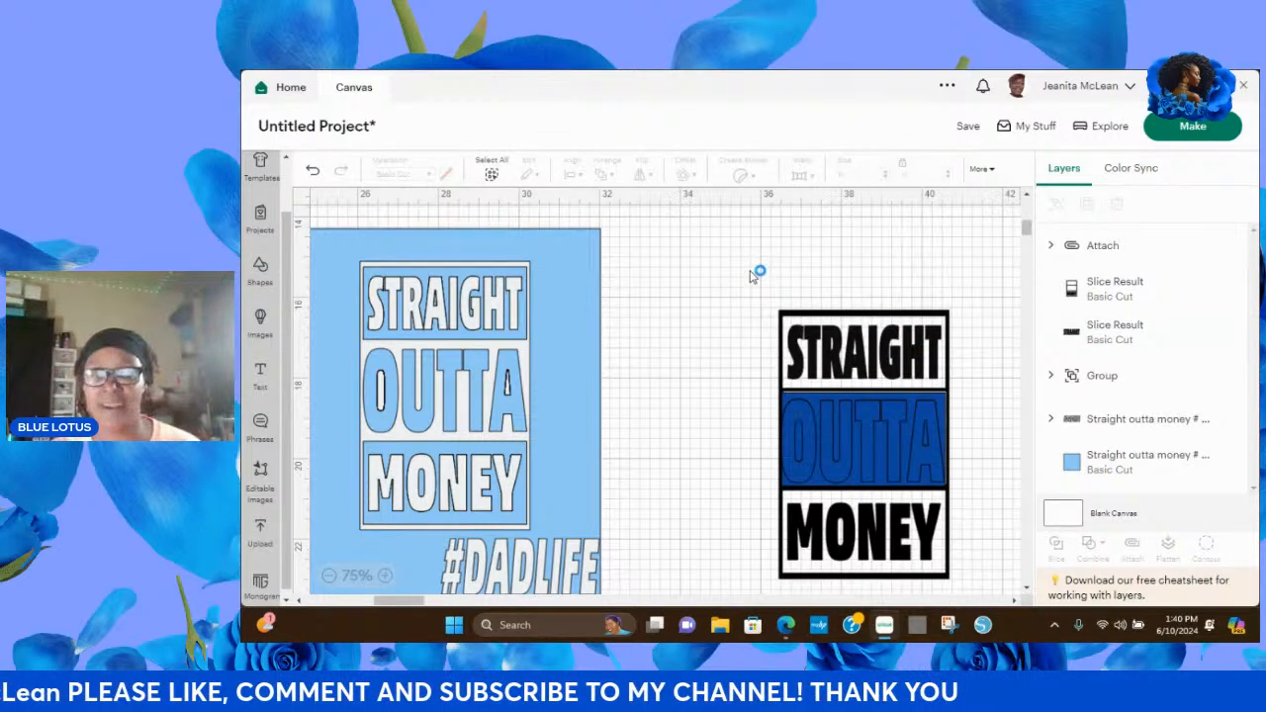
Try to weld the OUTTA piece, MONEY frame and STRAIGHT lettering into one shape, and undo the weld.
drag(750, 277, 973, 605)
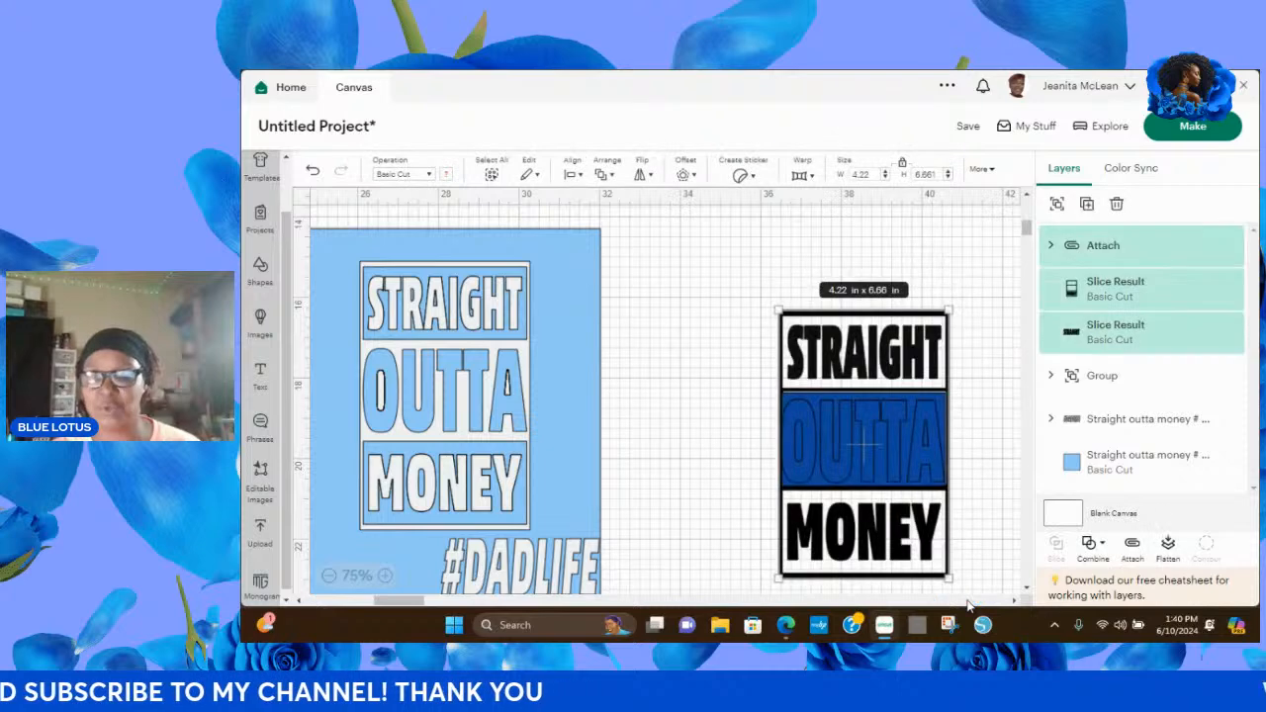
click(1090, 546)
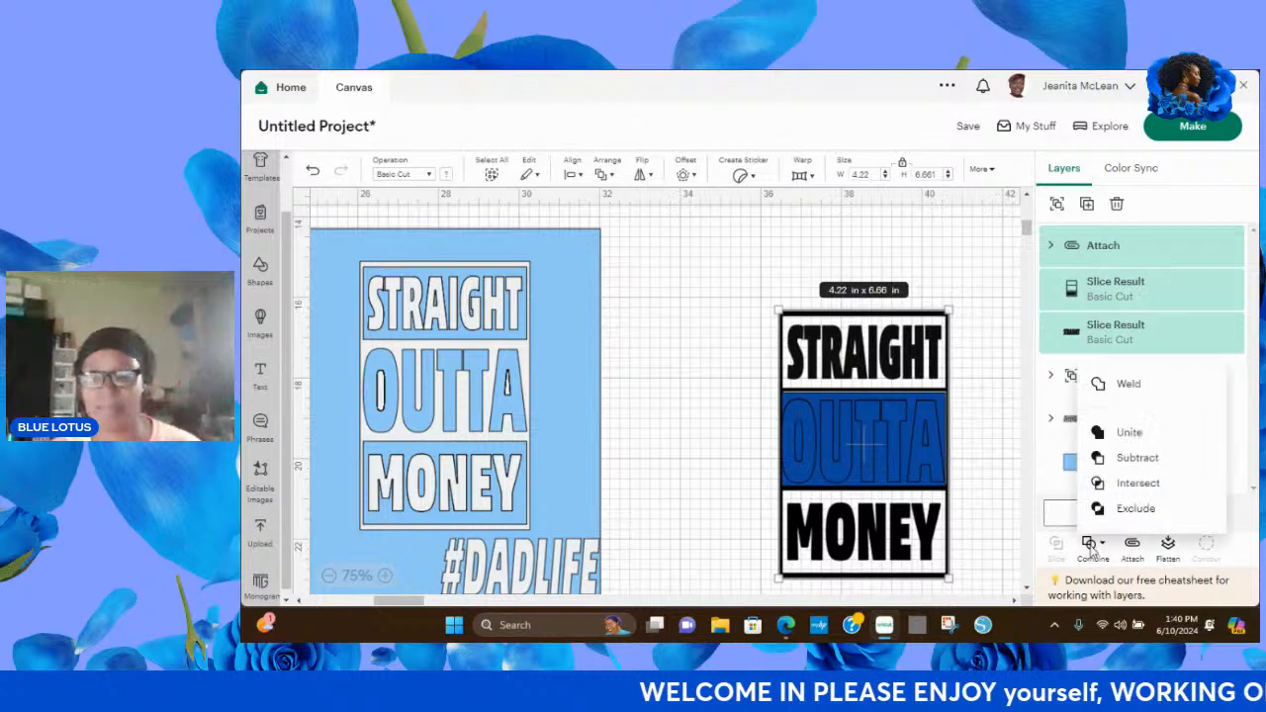
click(1130, 391)
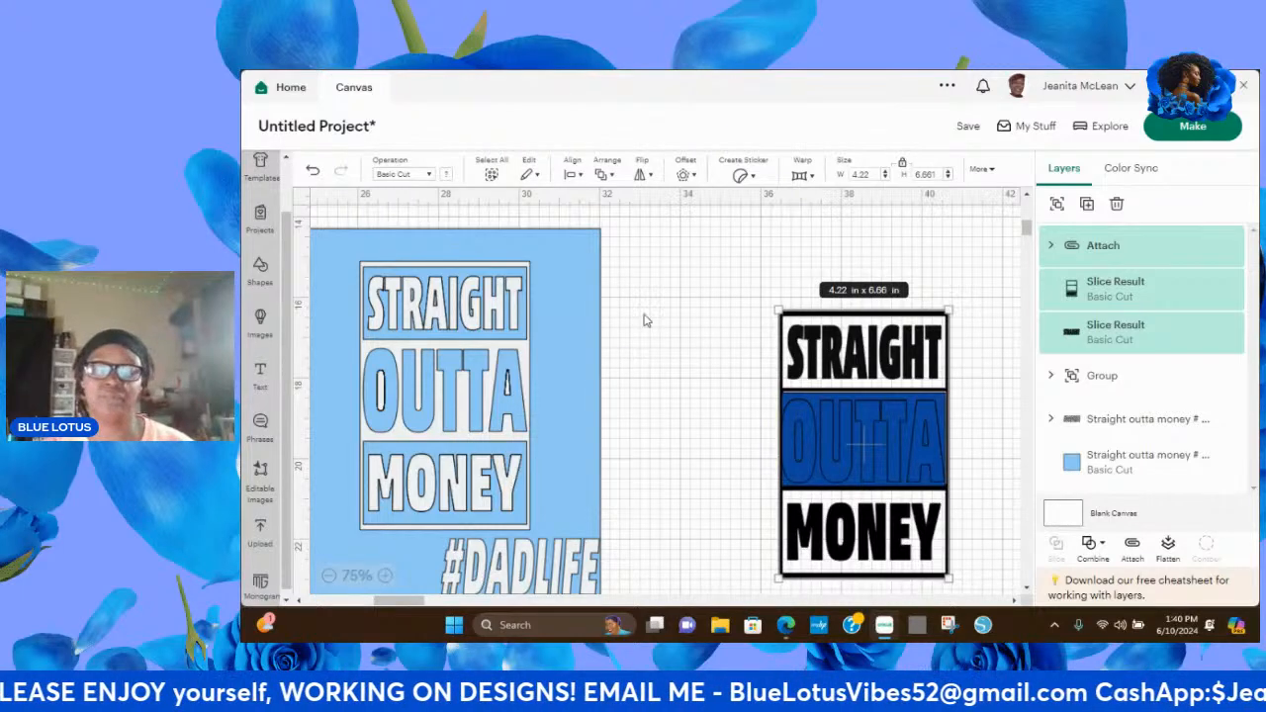
click(1093, 547)
click(911, 433)
click(680, 291)
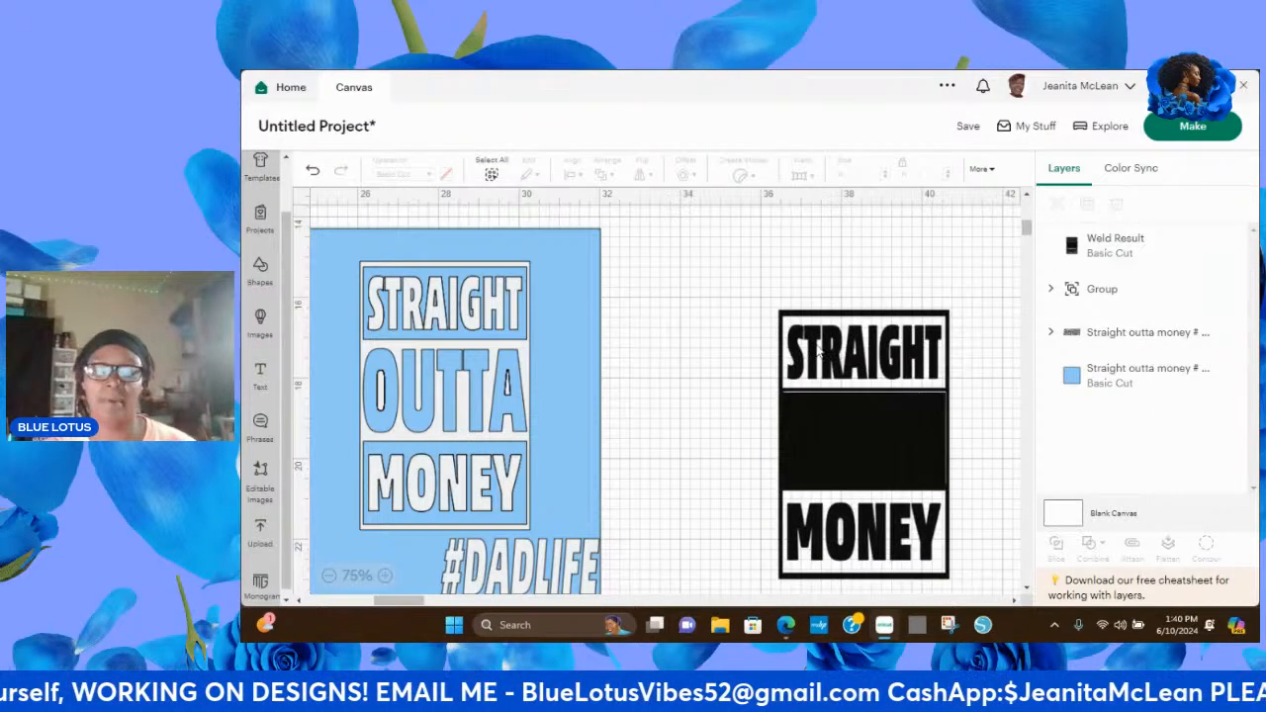
click(310, 174)
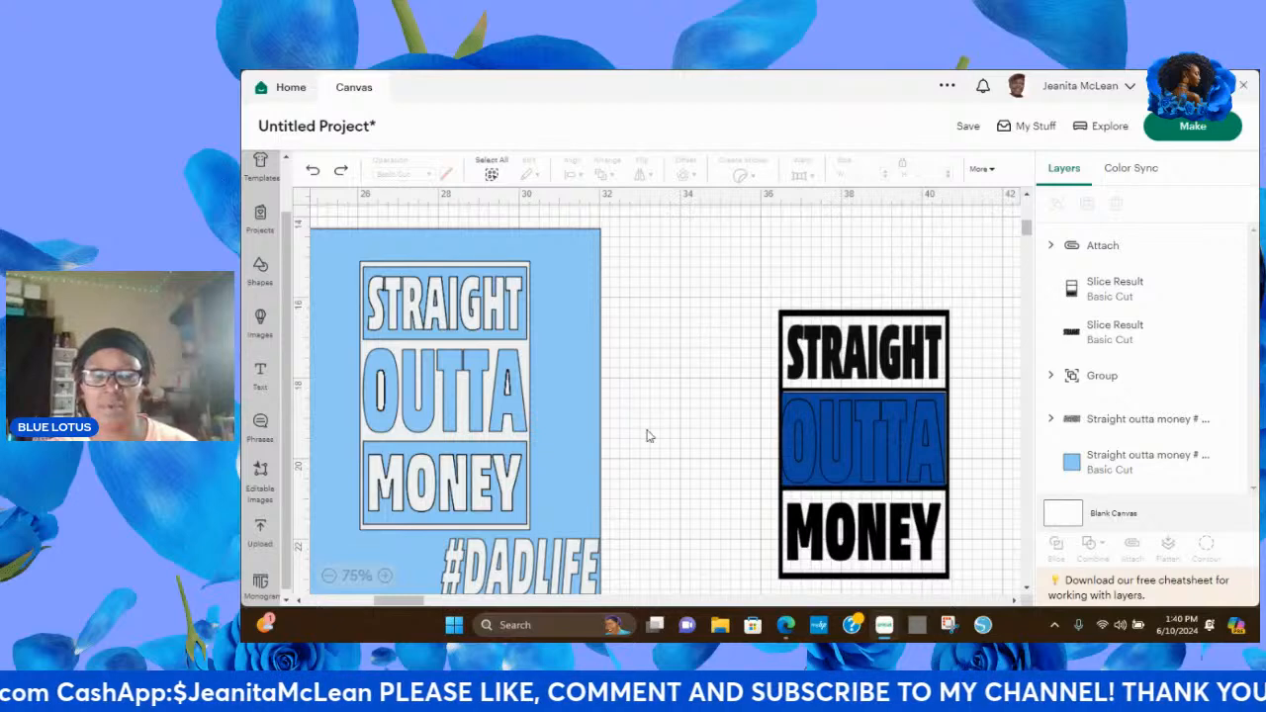
Move the assembled STRAIGHT OUTTA MONEY design up beside the light blue square and place the #DADLIFE lettering beneath it.
drag(745, 275, 991, 595)
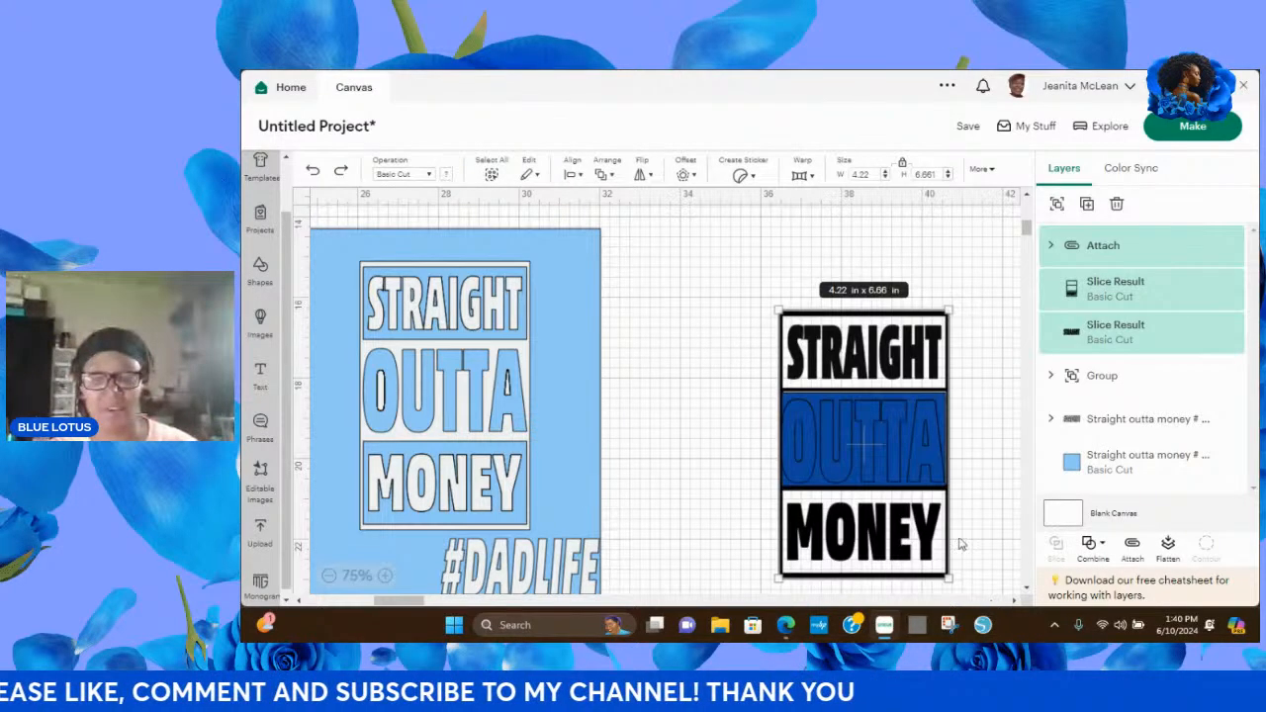
drag(923, 453, 845, 375)
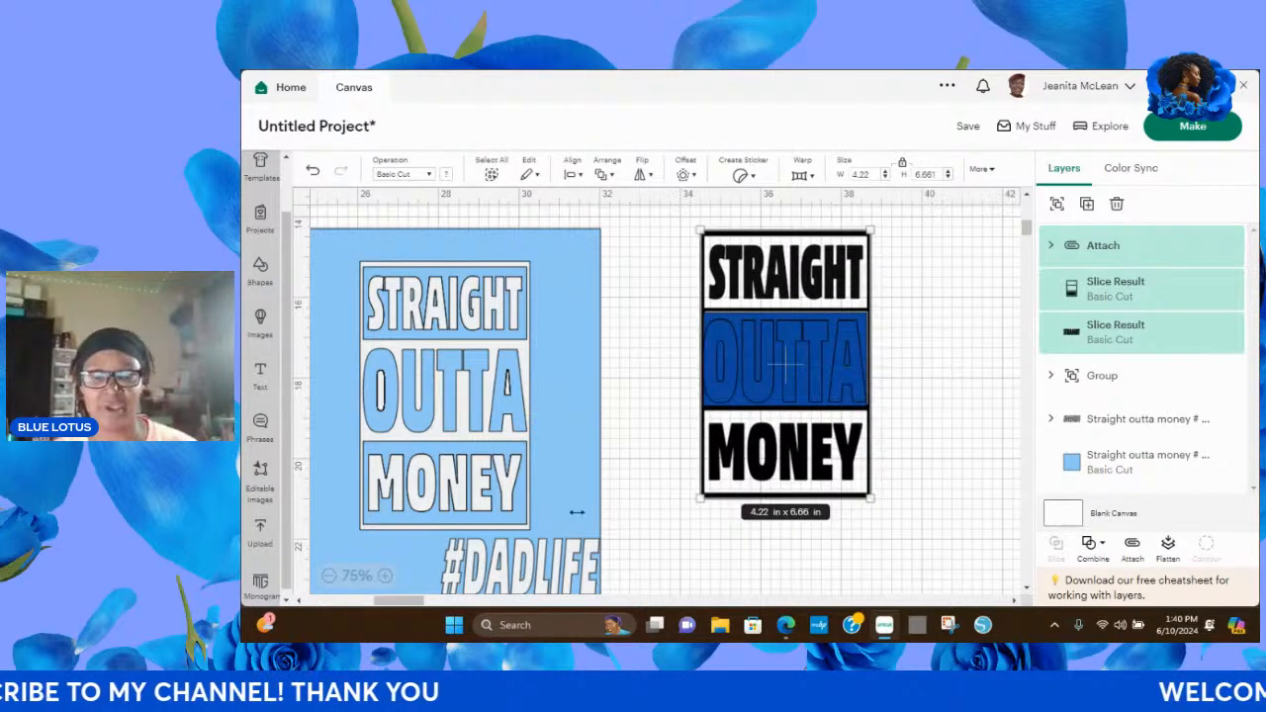
click(568, 575)
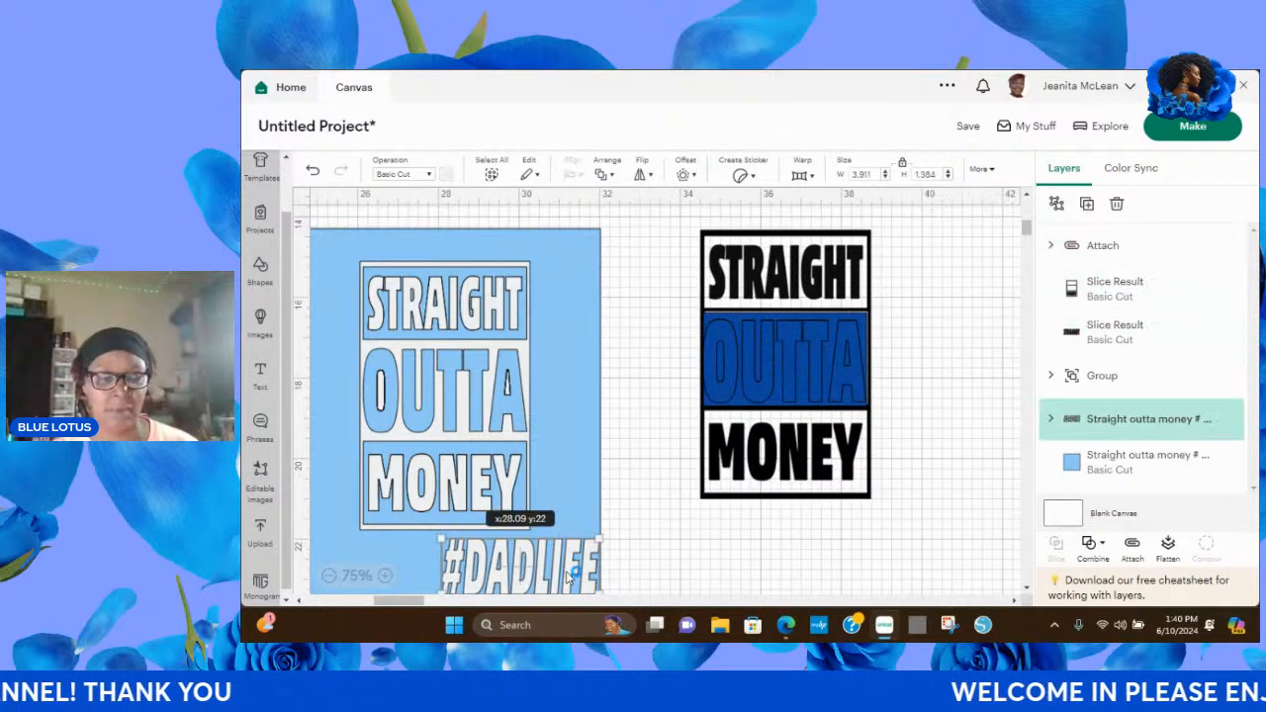
drag(567, 576, 838, 554)
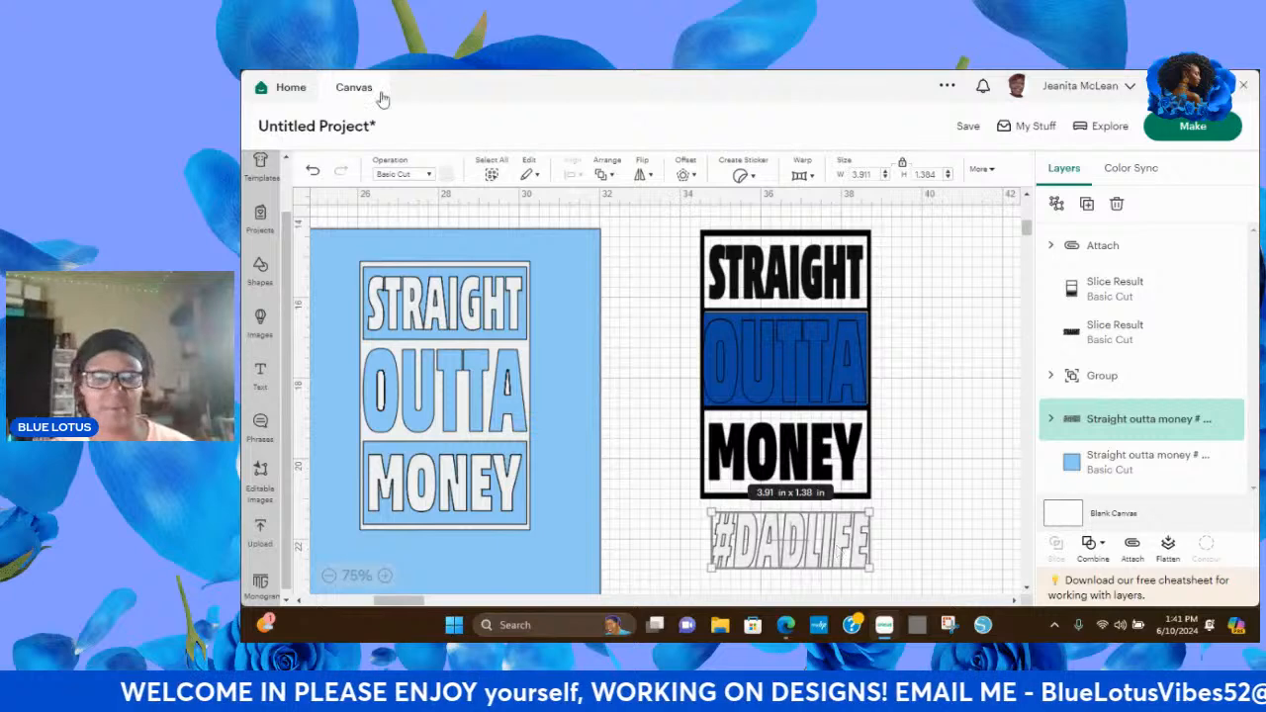
Recolor the #DADLIFE lettering dark blue to match the OUTTA piece.
click(447, 175)
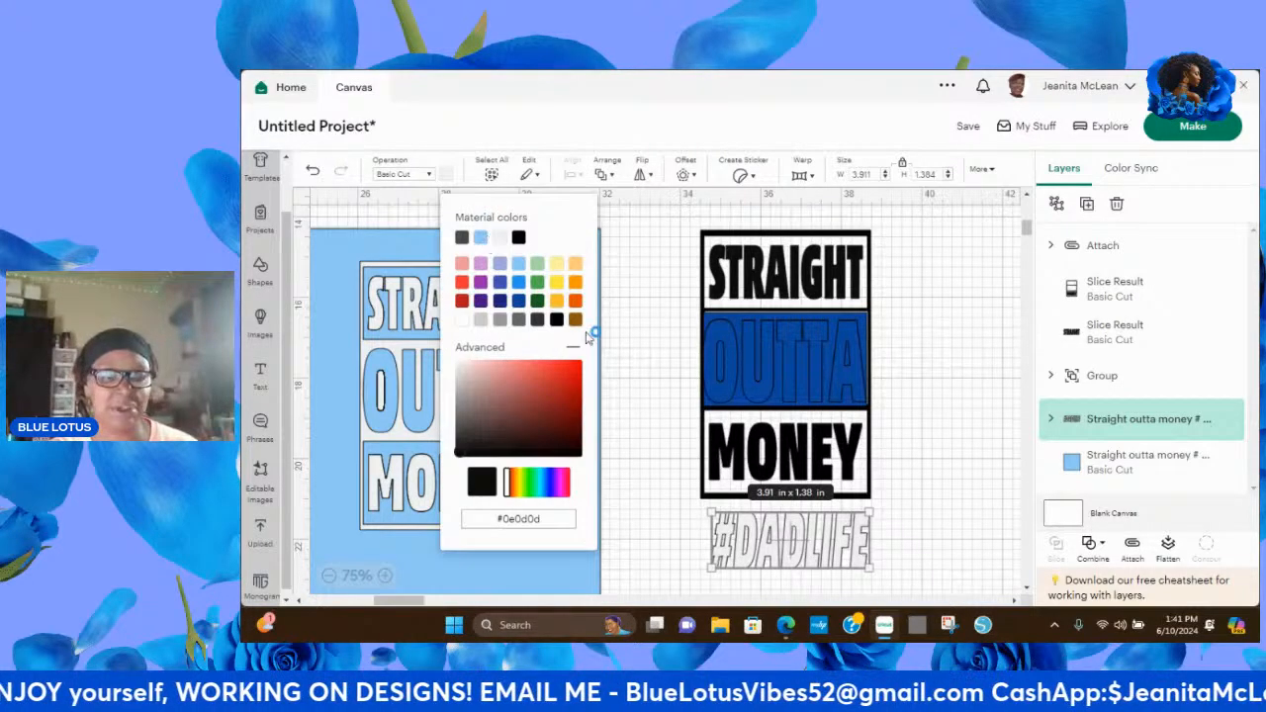
click(518, 300)
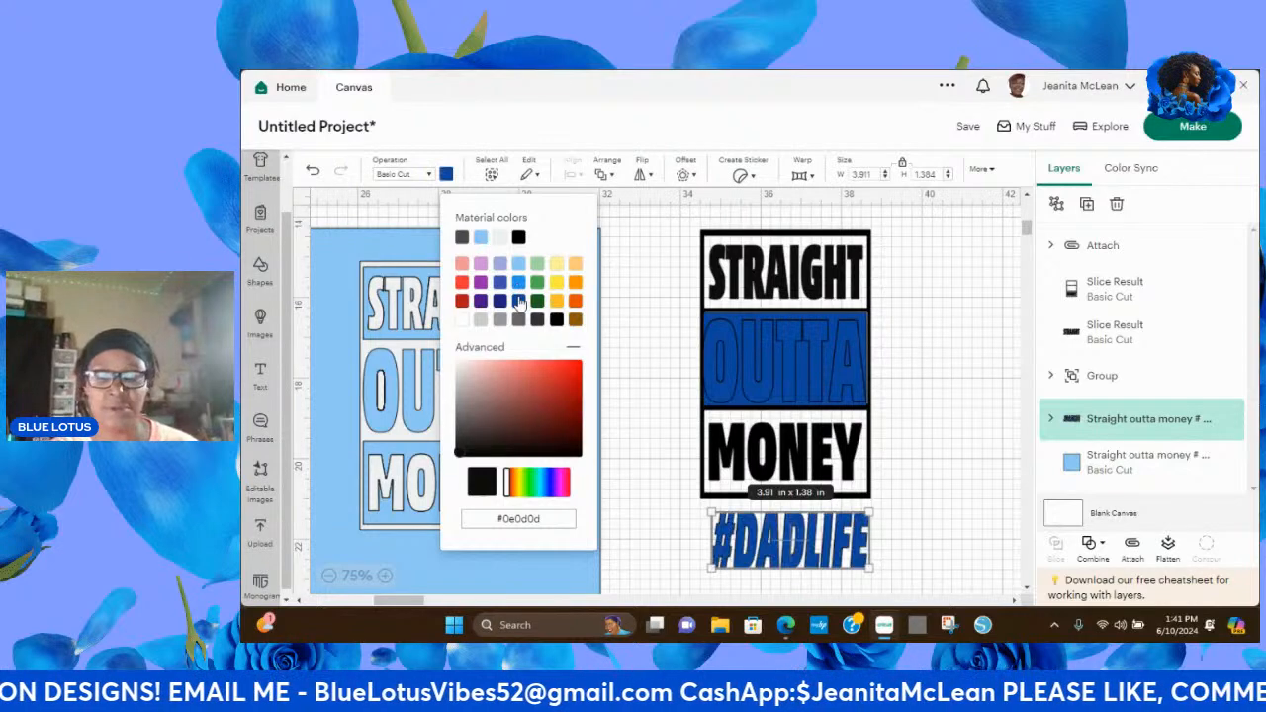
click(649, 358)
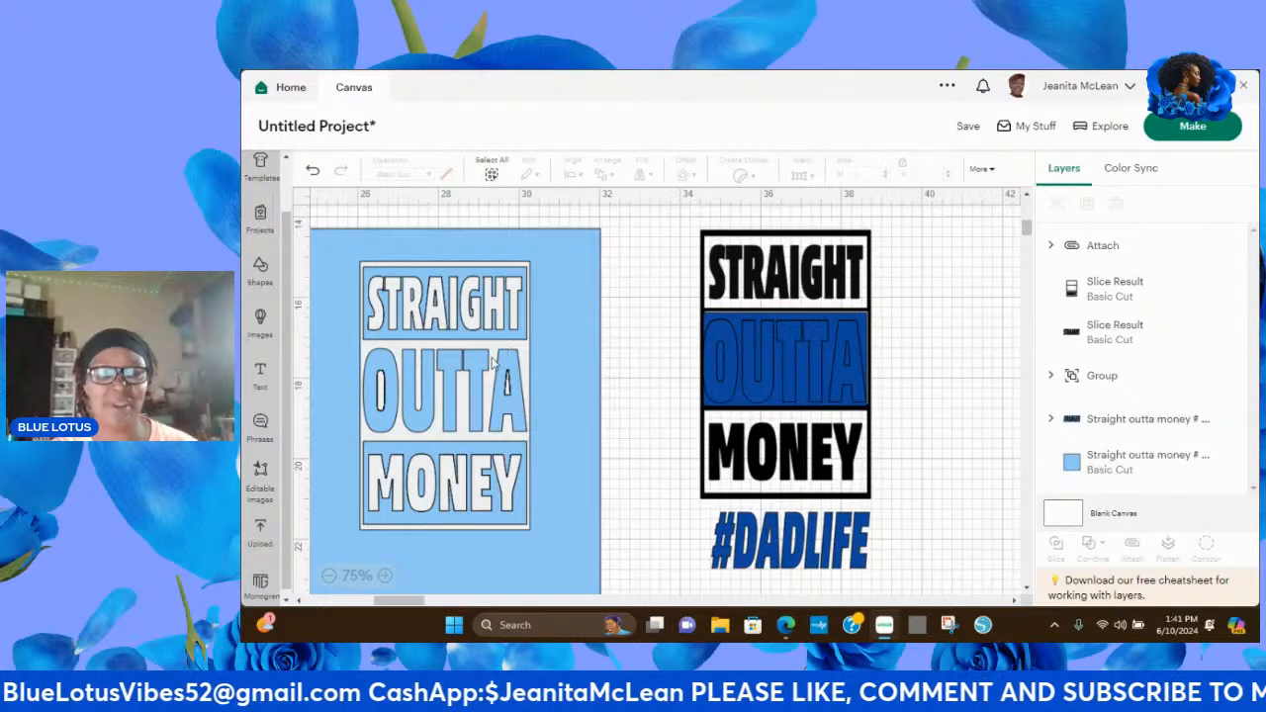
Hide the original STRAIGHT OUTTA MONEY group and the light blue background square, and turn off the canvas grid.
click(514, 388)
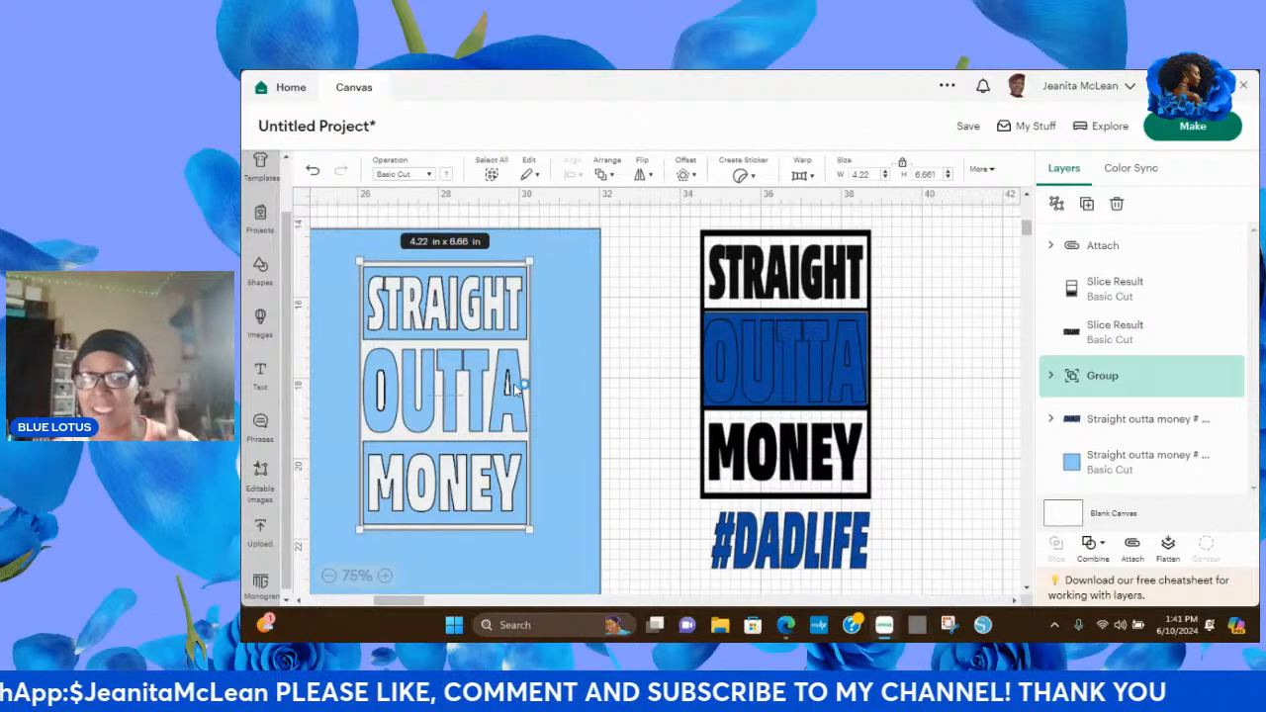
click(1209, 381)
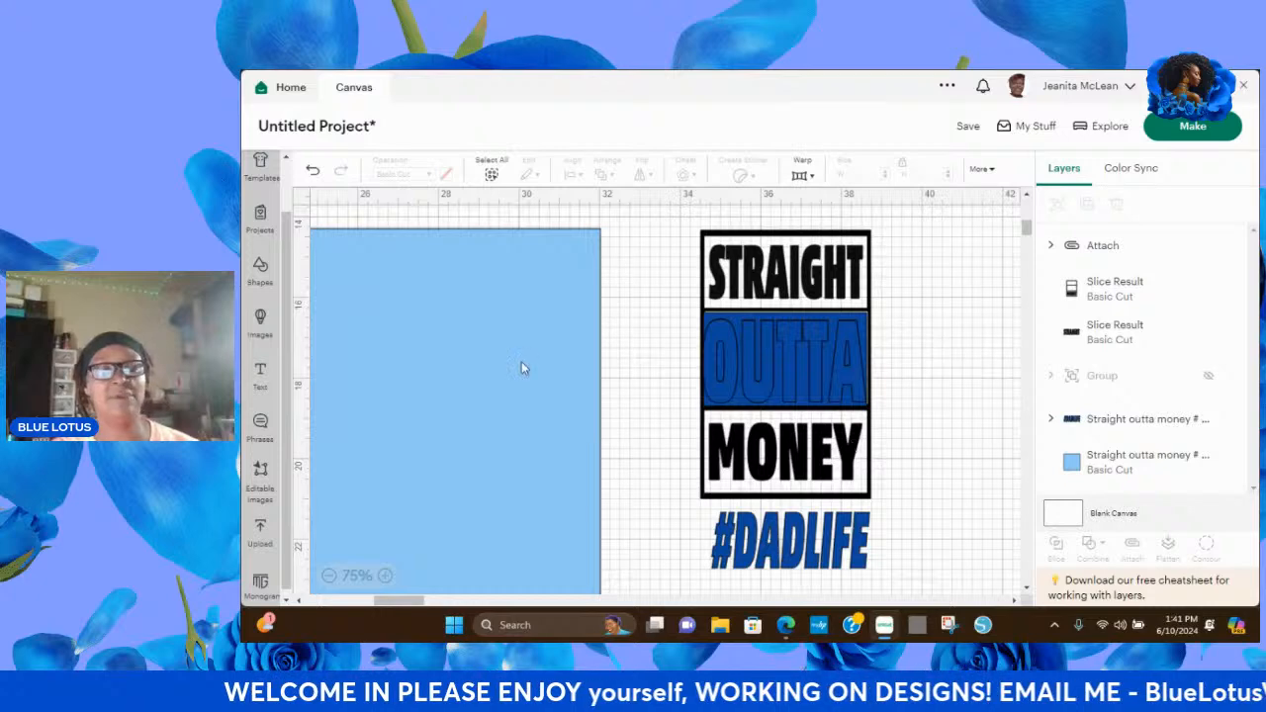
click(435, 349)
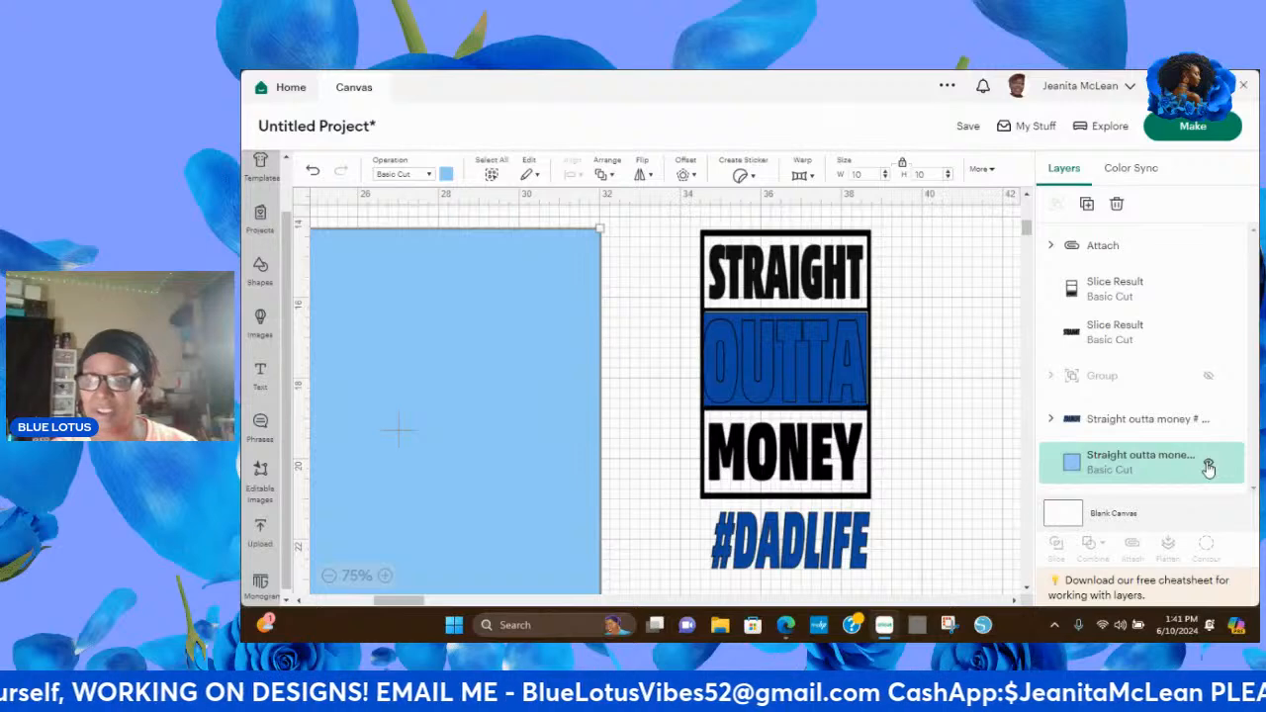
click(1208, 467)
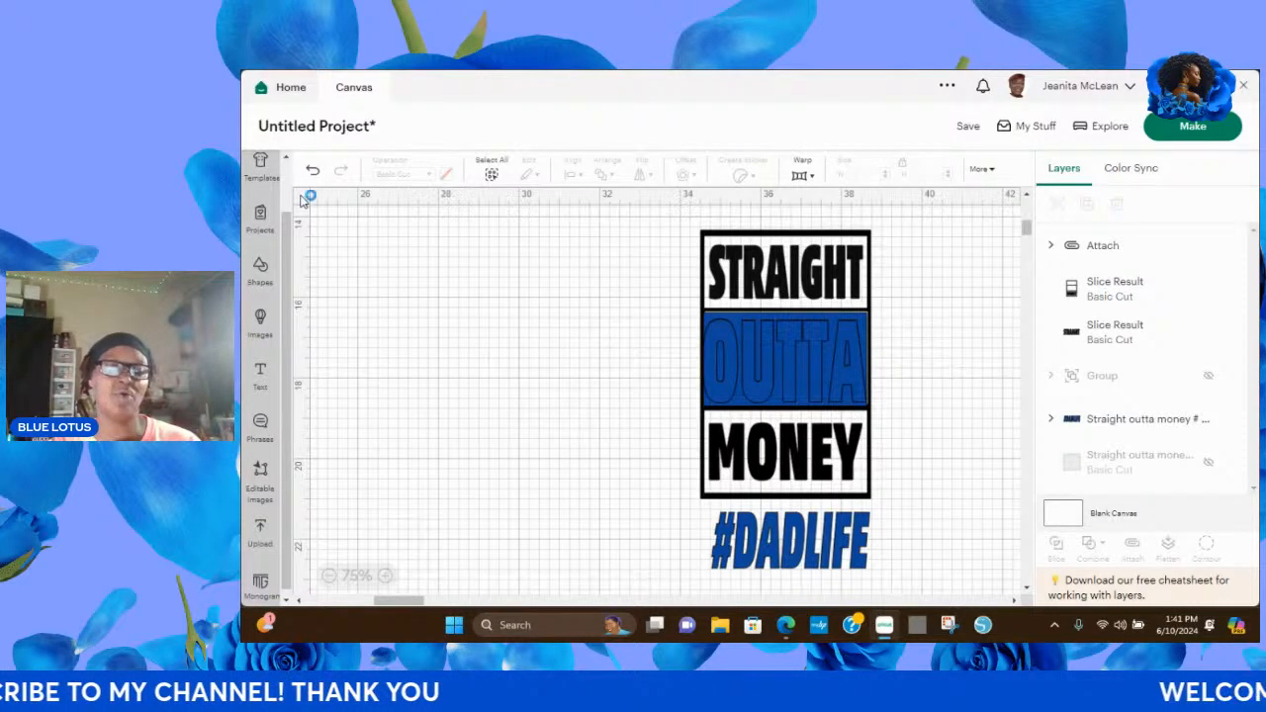
click(309, 197)
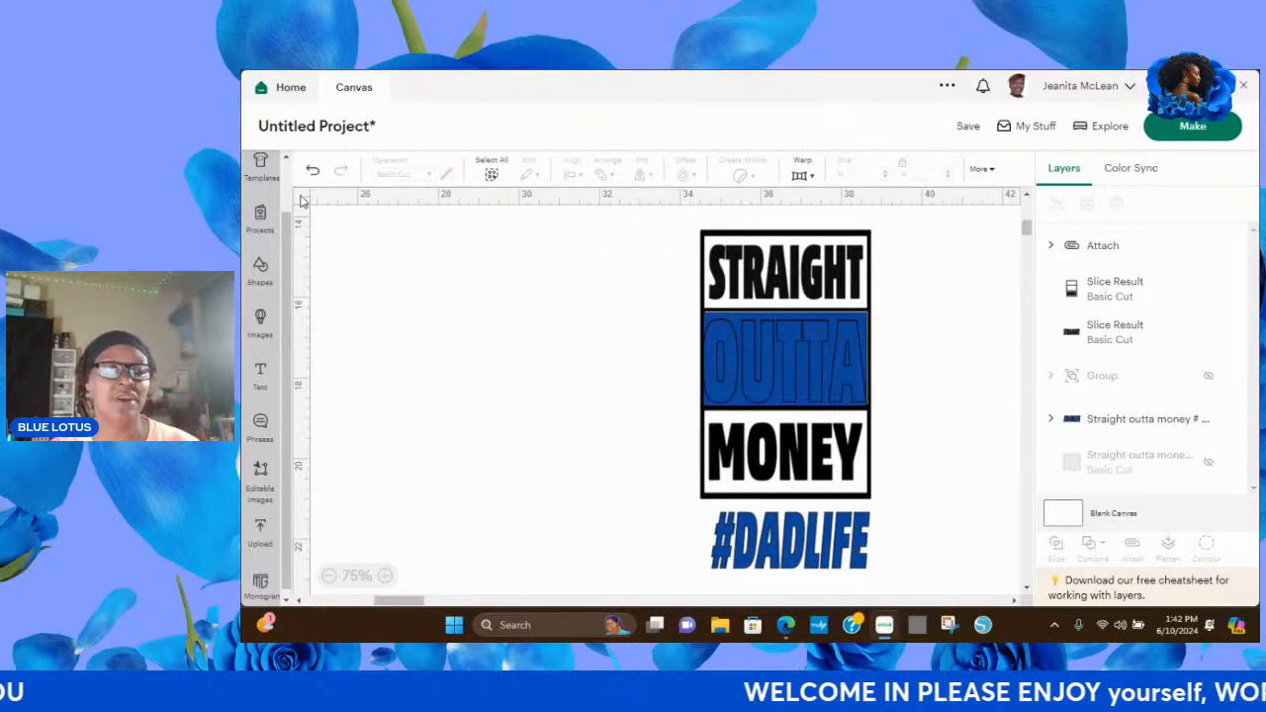
Apply the Classic t-shirts template to the canvas.
click(262, 161)
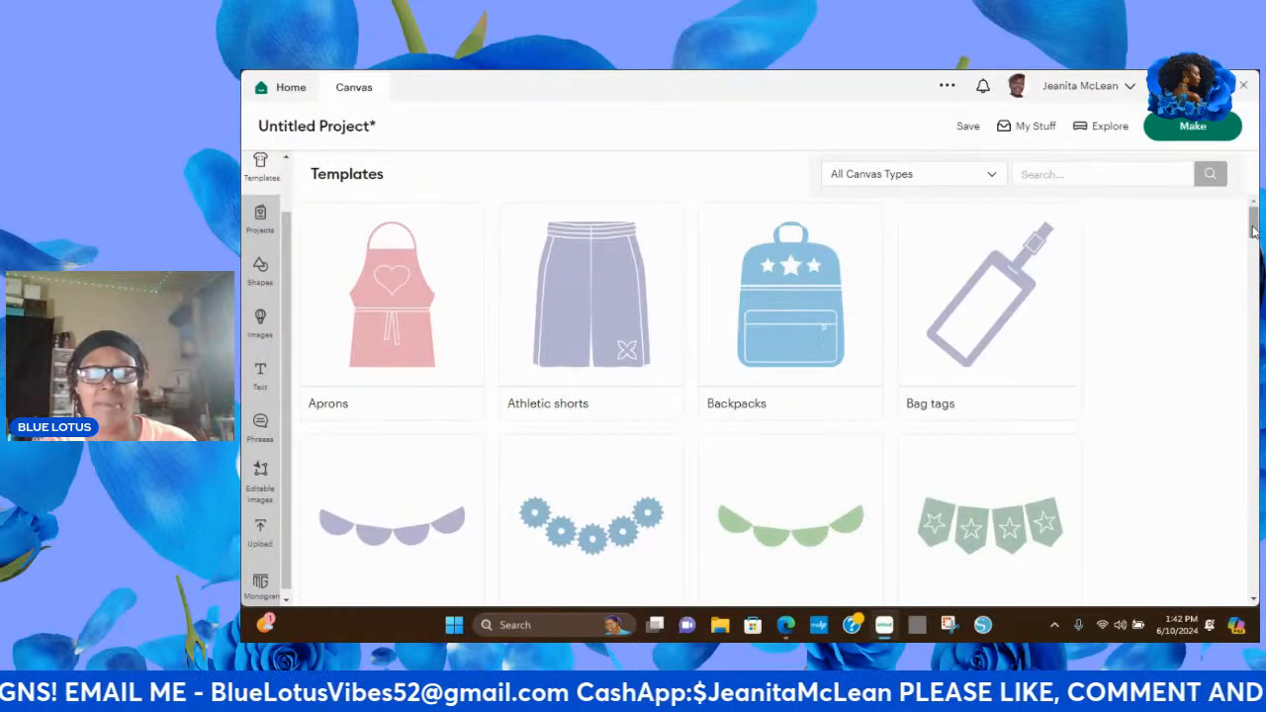
click(1254, 601)
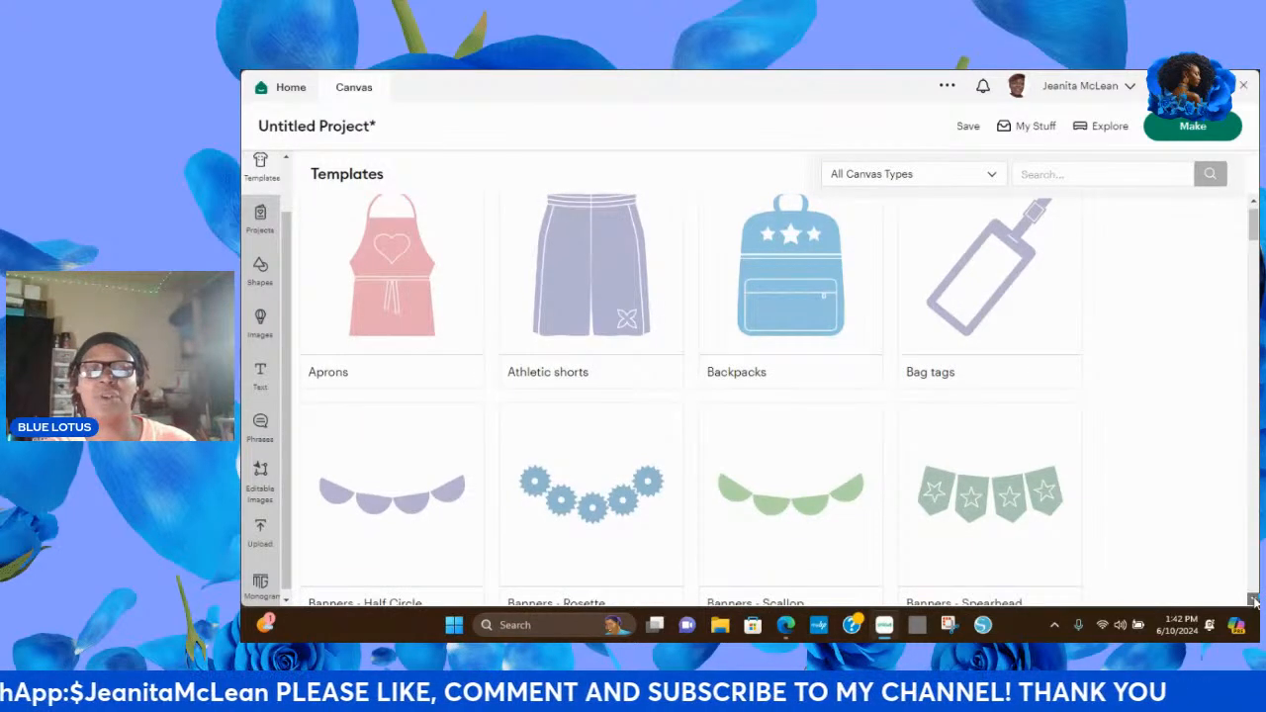
scroll(1254, 601, down, 4)
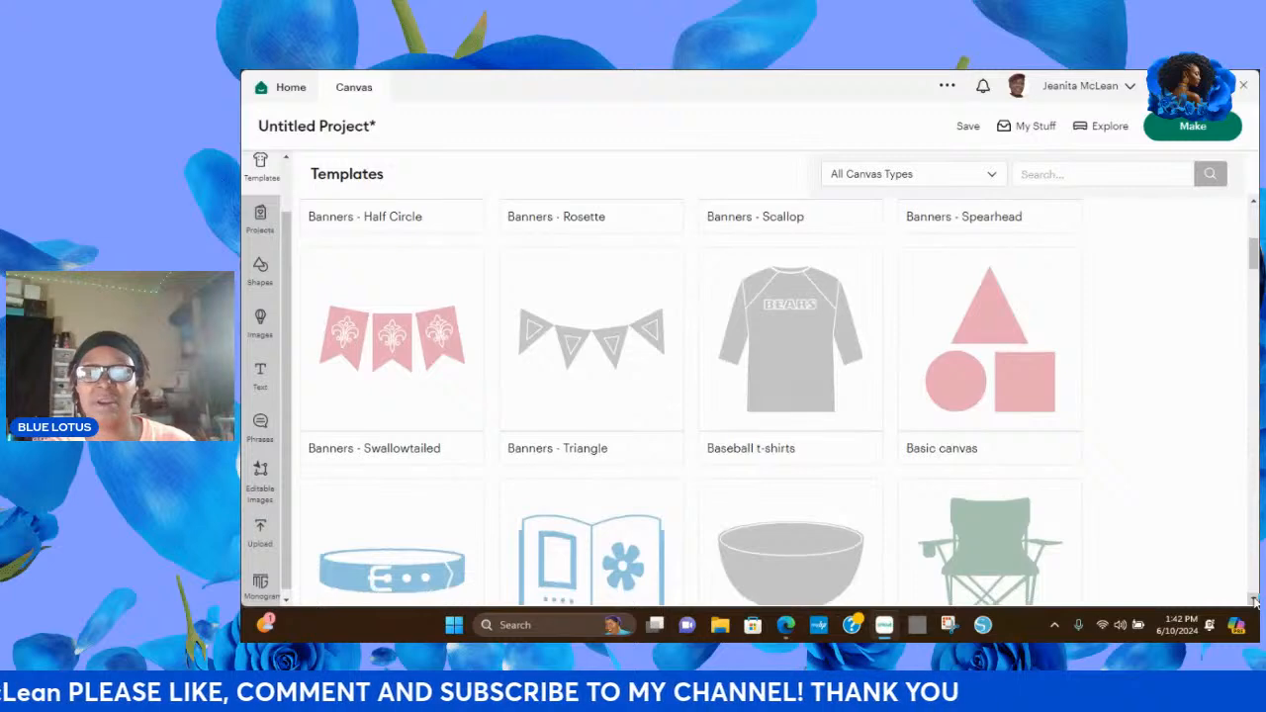
scroll(1255, 600, down, 1)
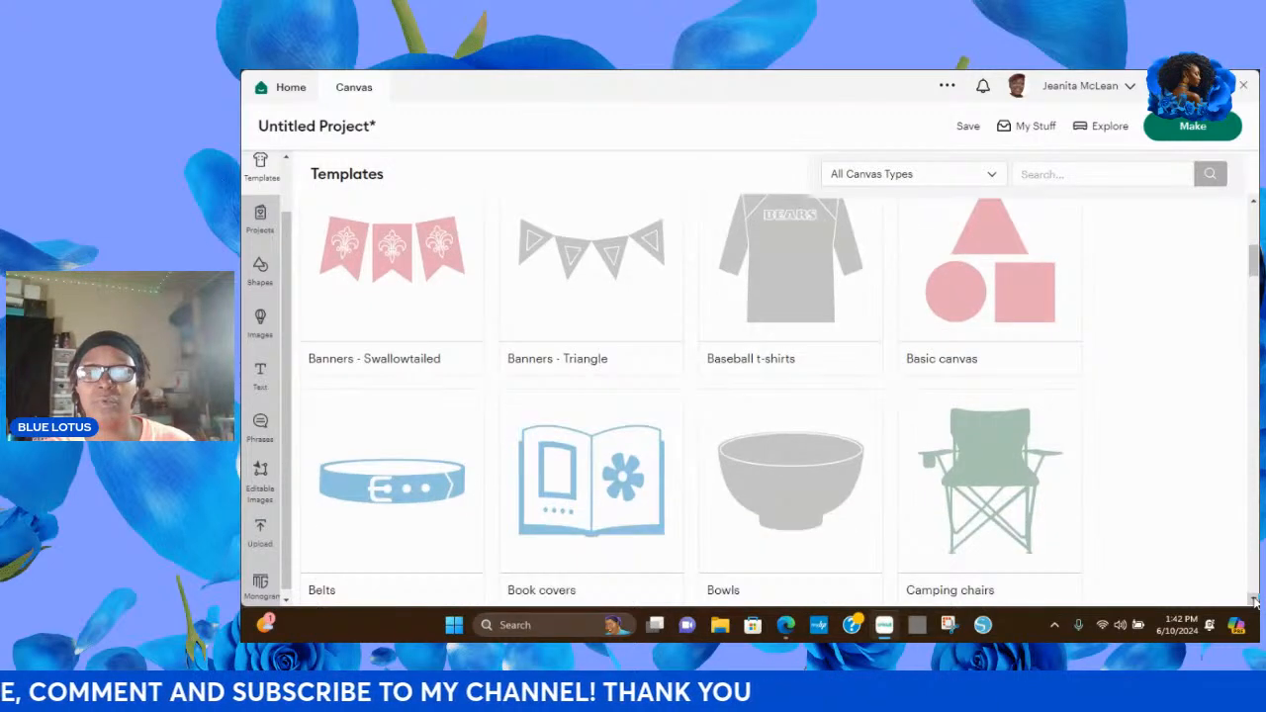
scroll(1254, 600, down, 5)
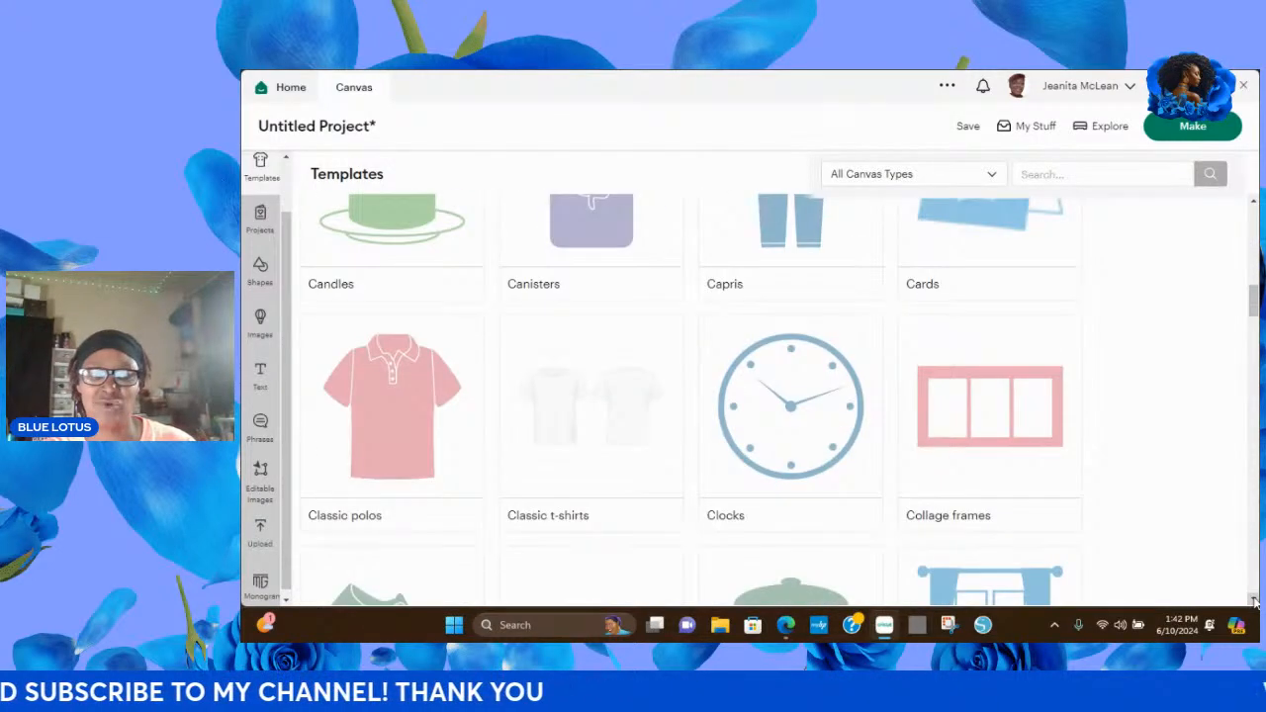
scroll(1254, 600, down, 1)
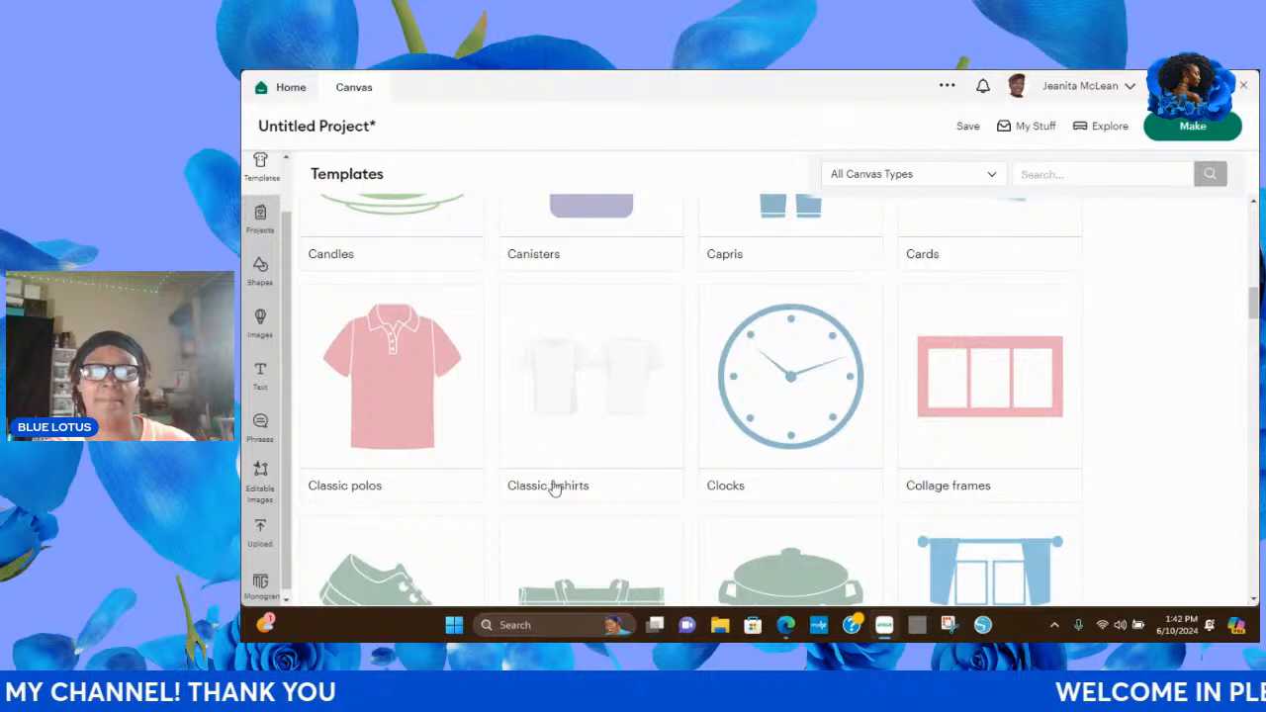
click(553, 406)
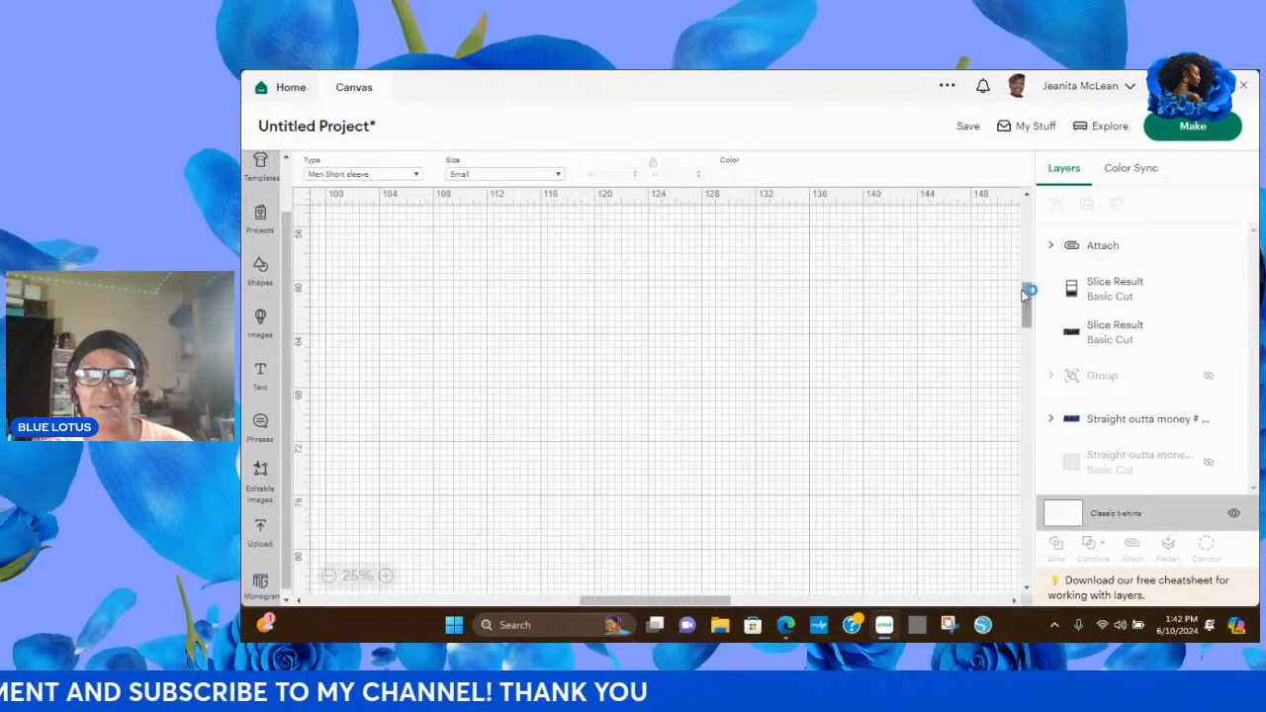
Set the men's short-sleeve t-shirt template to size Large.
drag(1025, 293, 1027, 210)
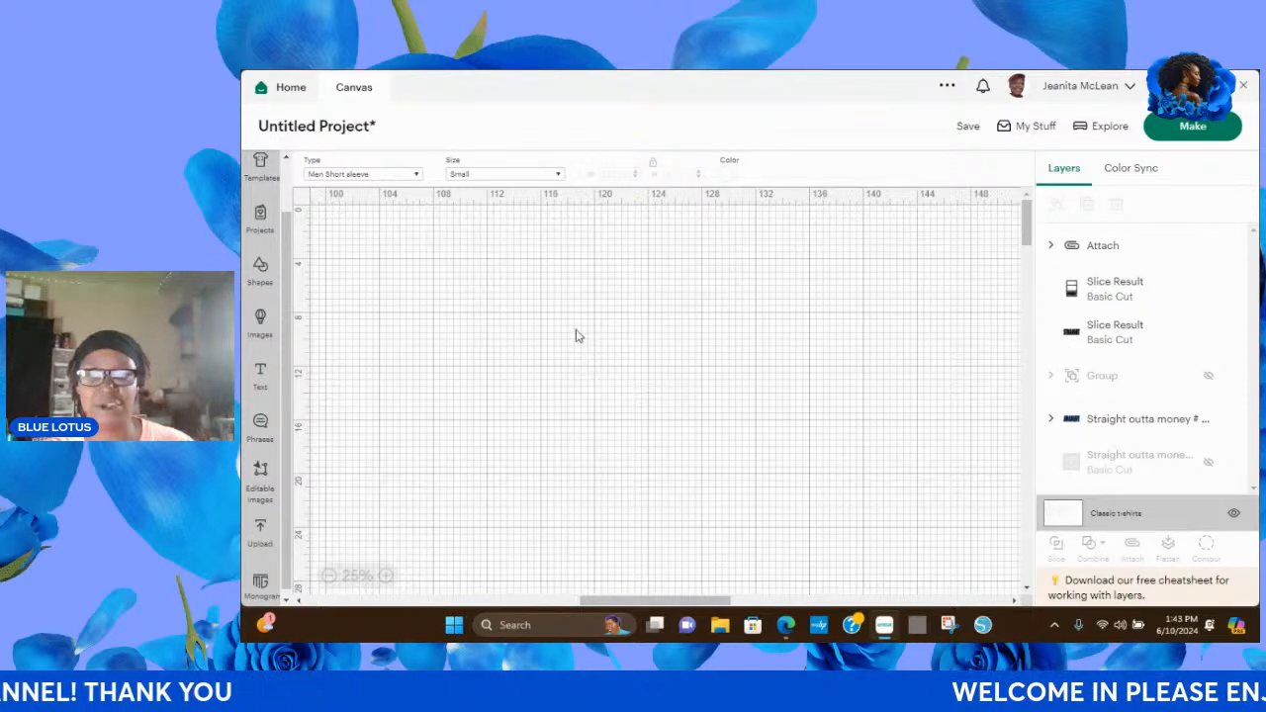
click(559, 175)
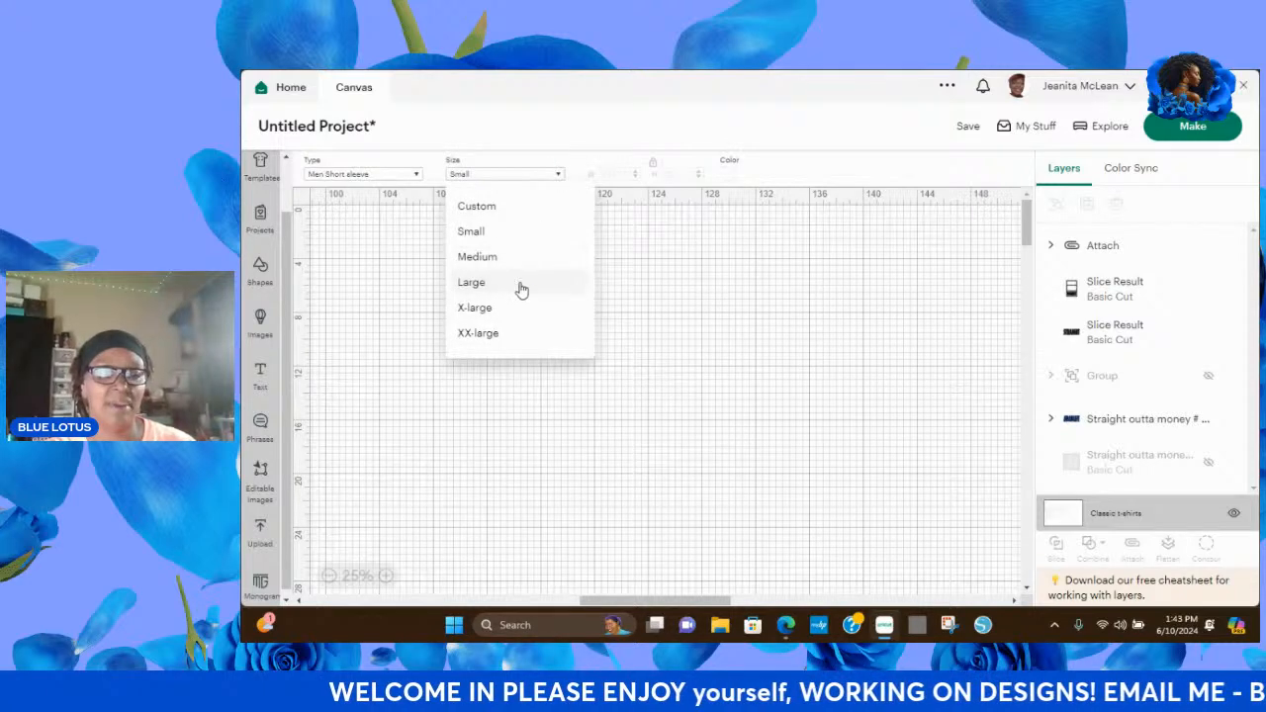
click(521, 286)
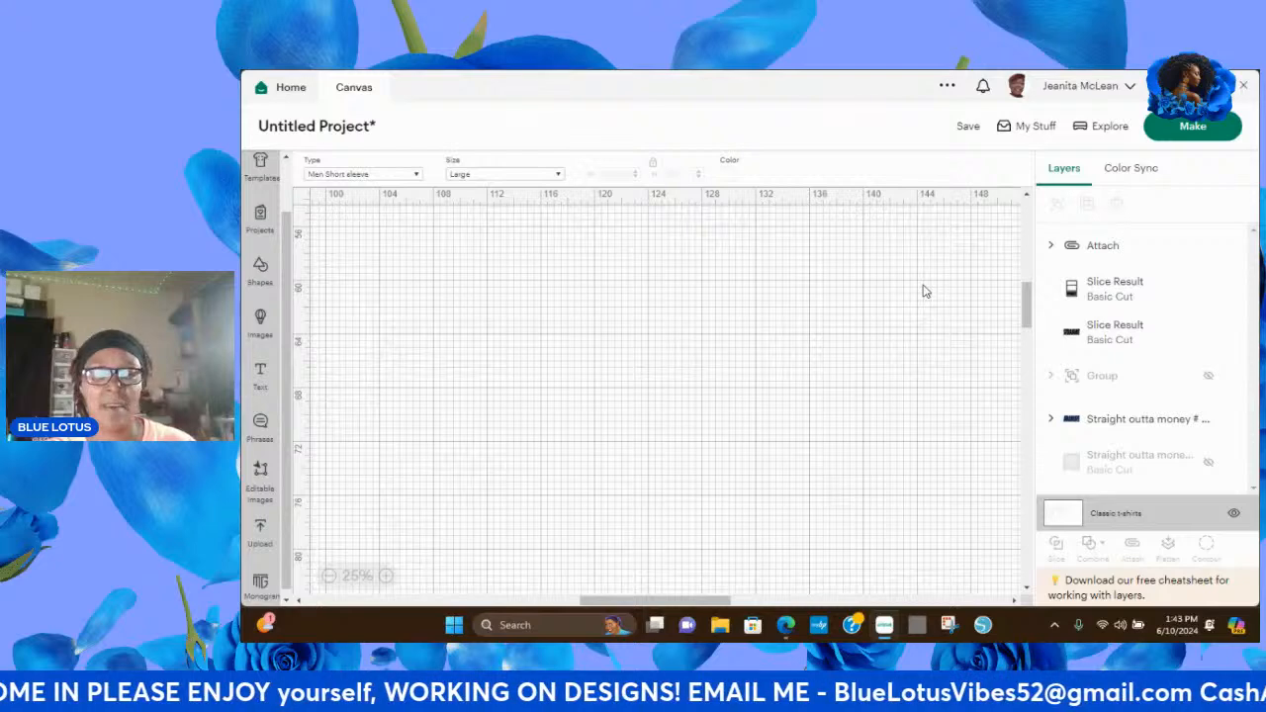
Recolor the t-shirt template turquoise using a custom advanced color.
drag(1028, 297, 1029, 208)
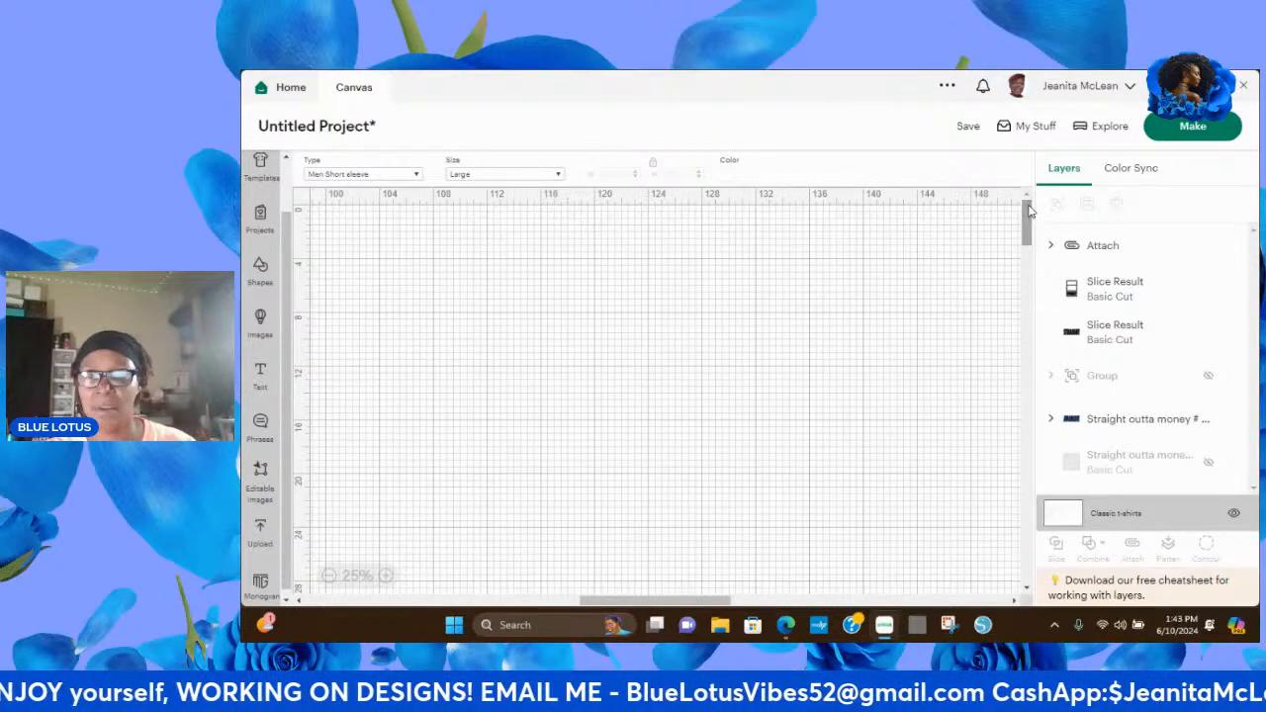
click(728, 176)
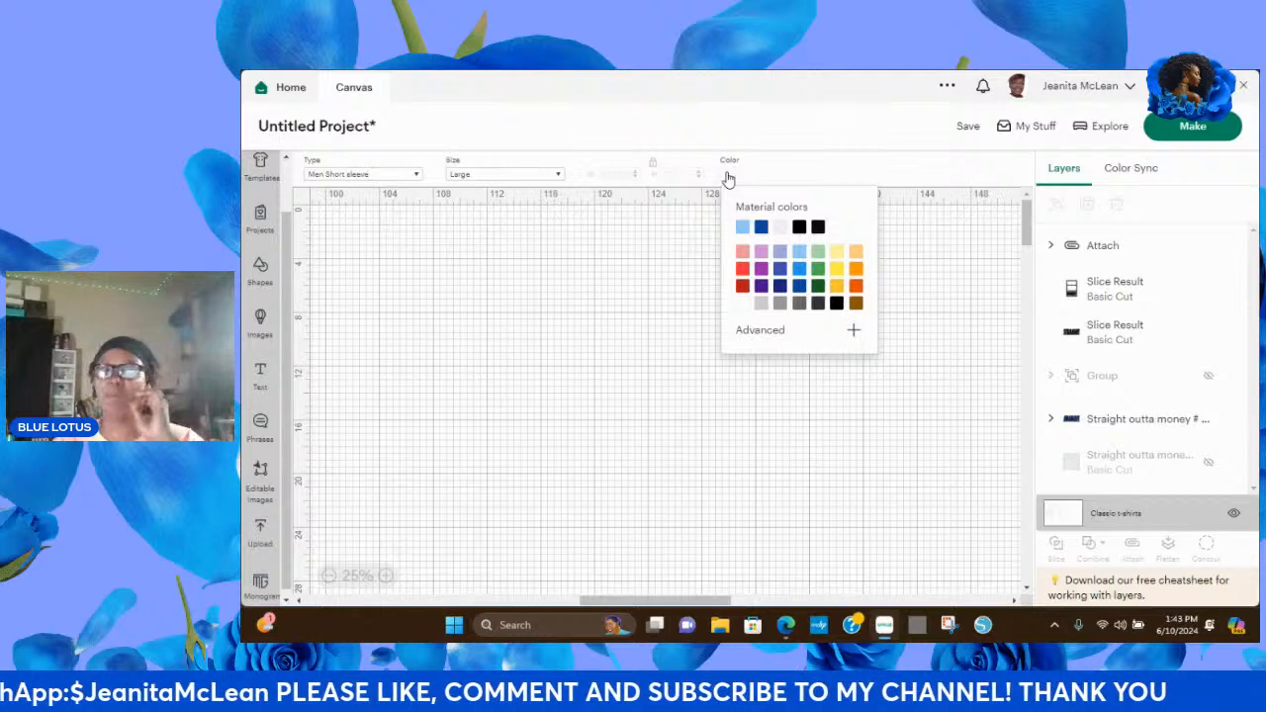
click(801, 271)
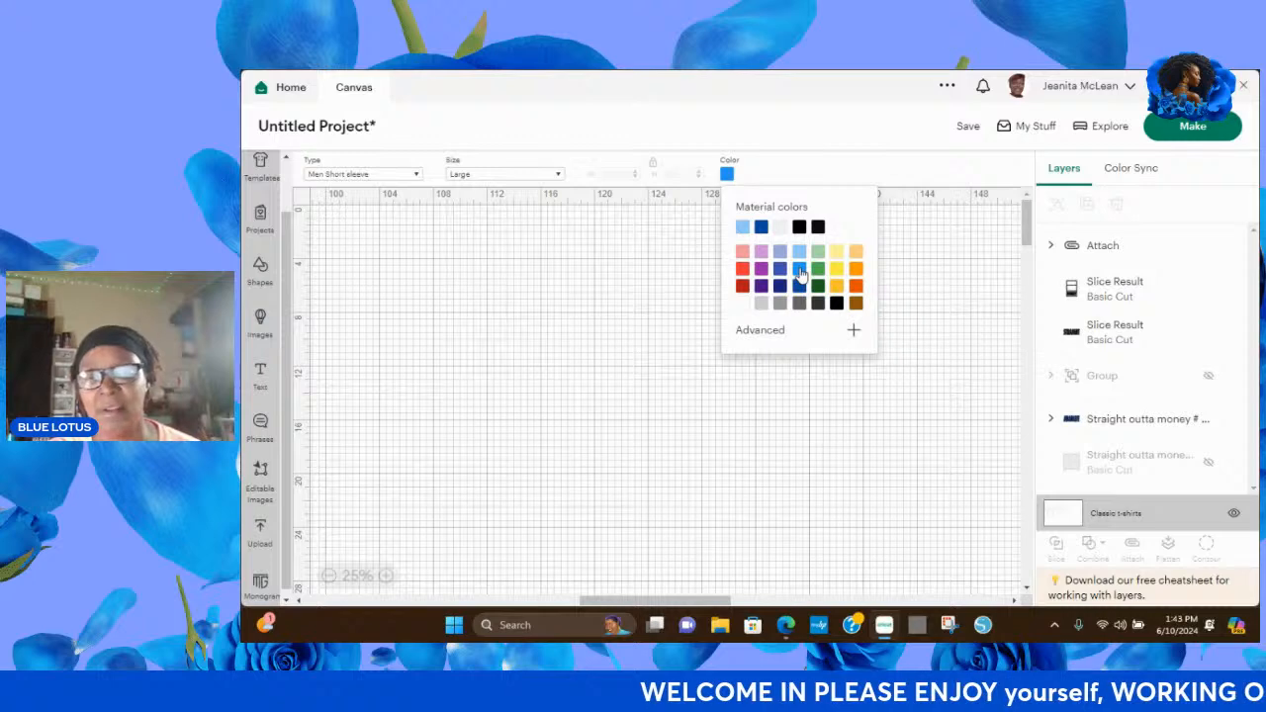
click(855, 334)
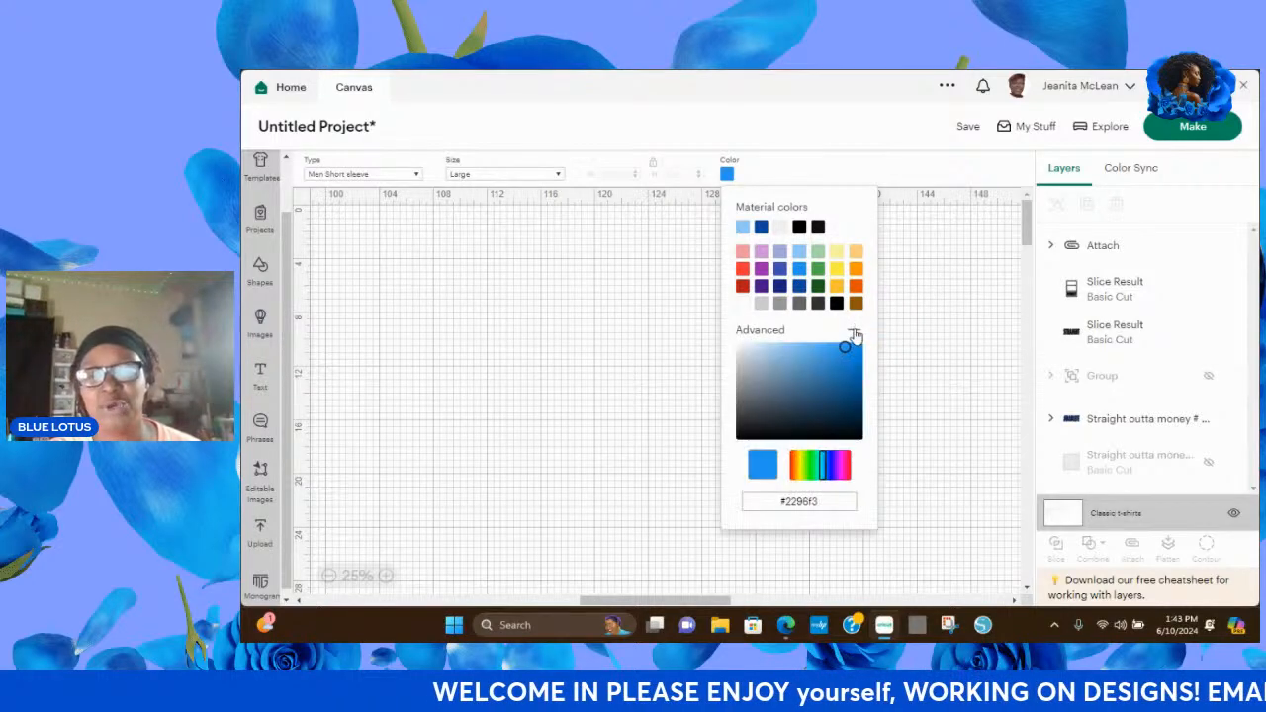
click(836, 378)
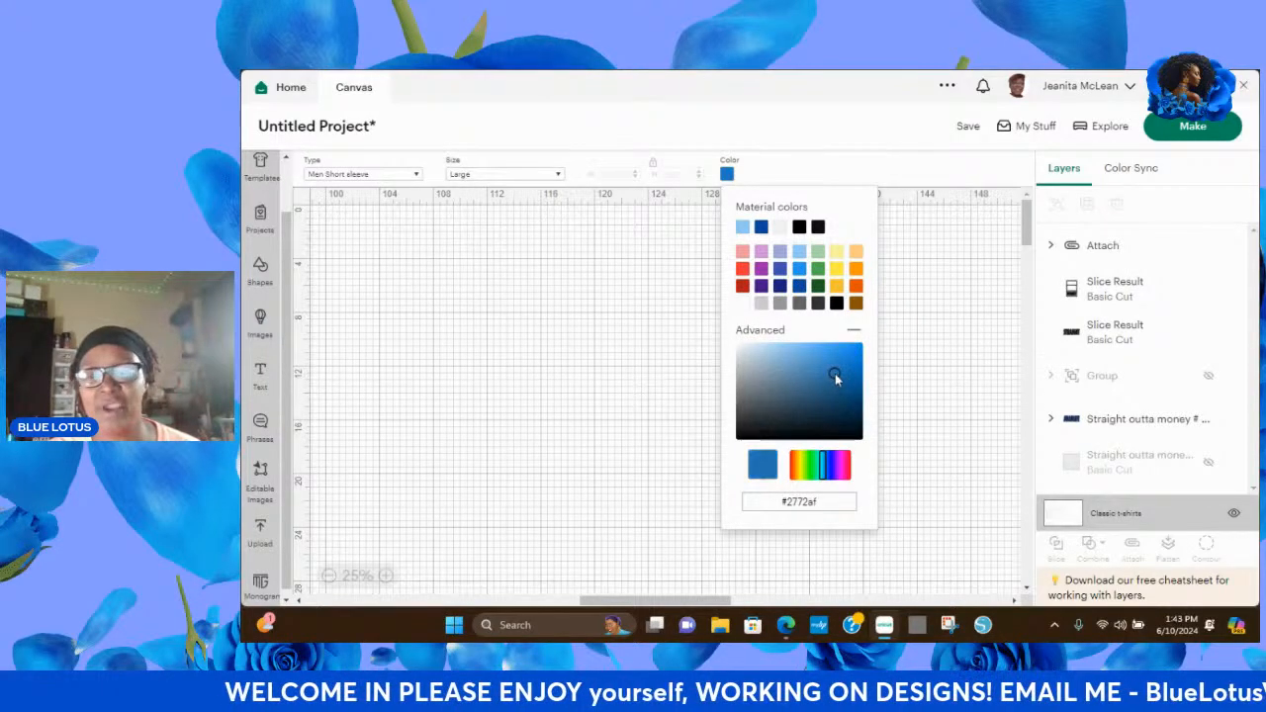
click(841, 393)
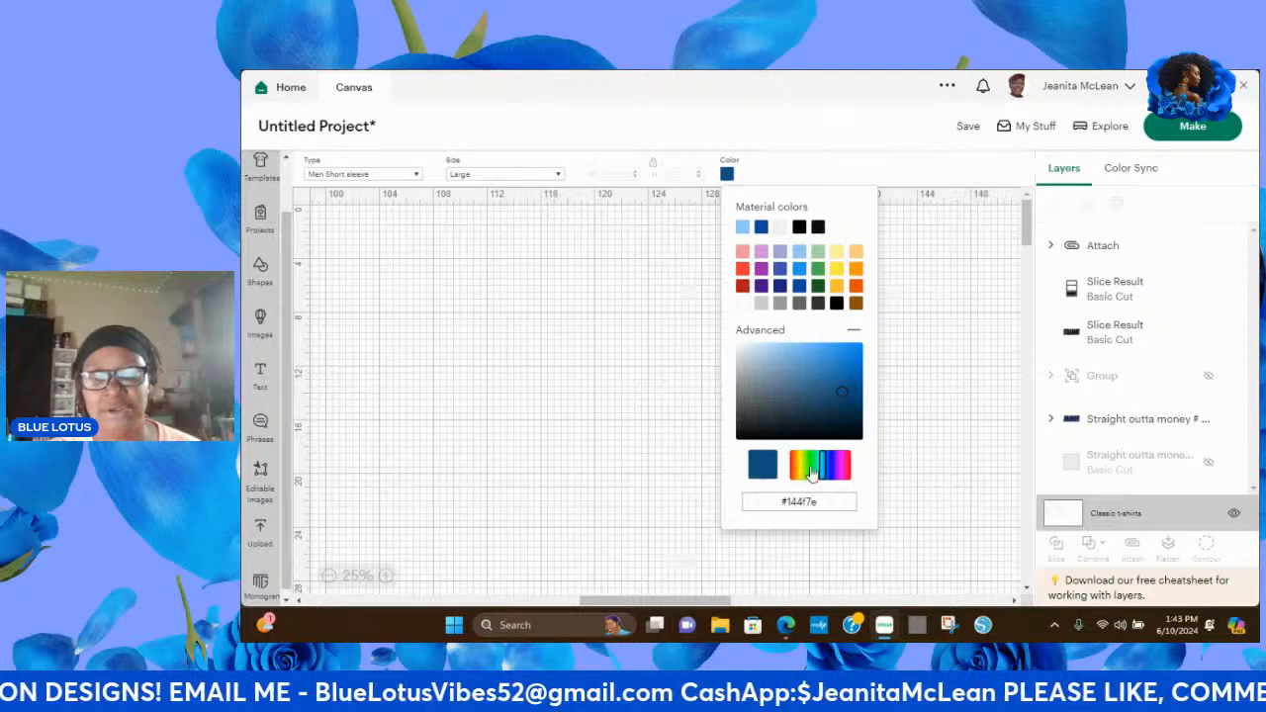
click(822, 468)
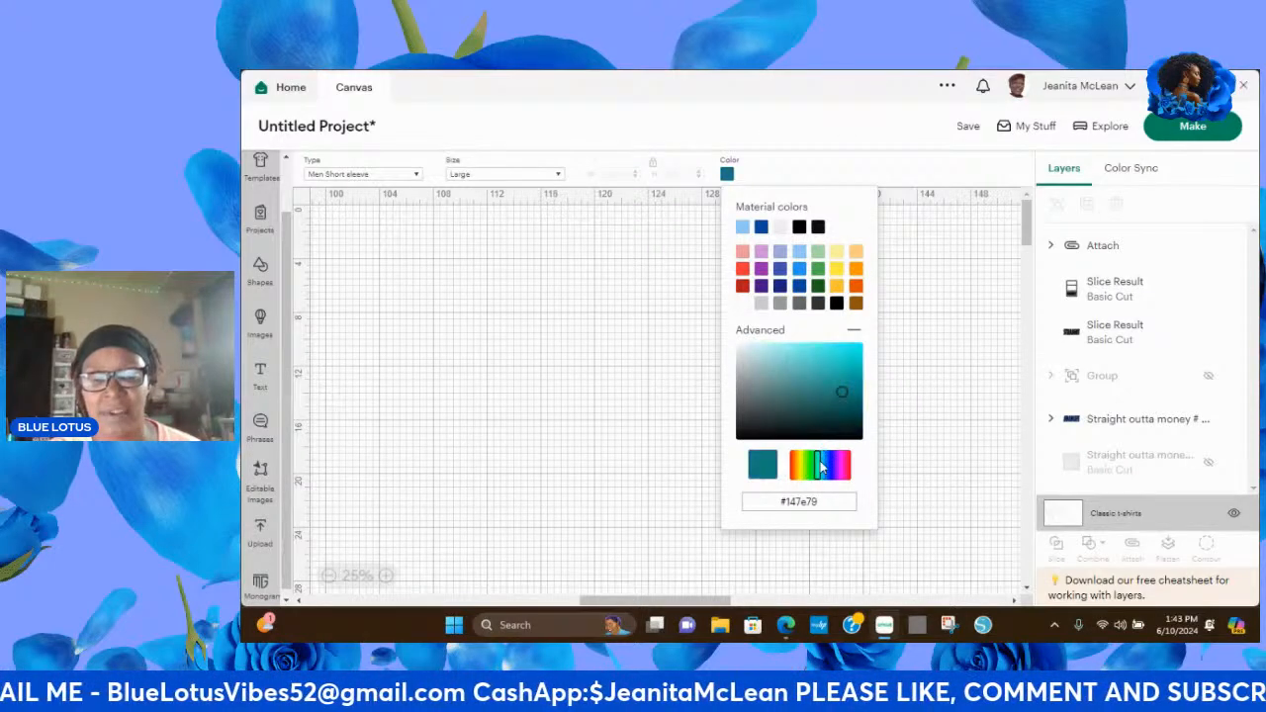
drag(844, 388, 844, 363)
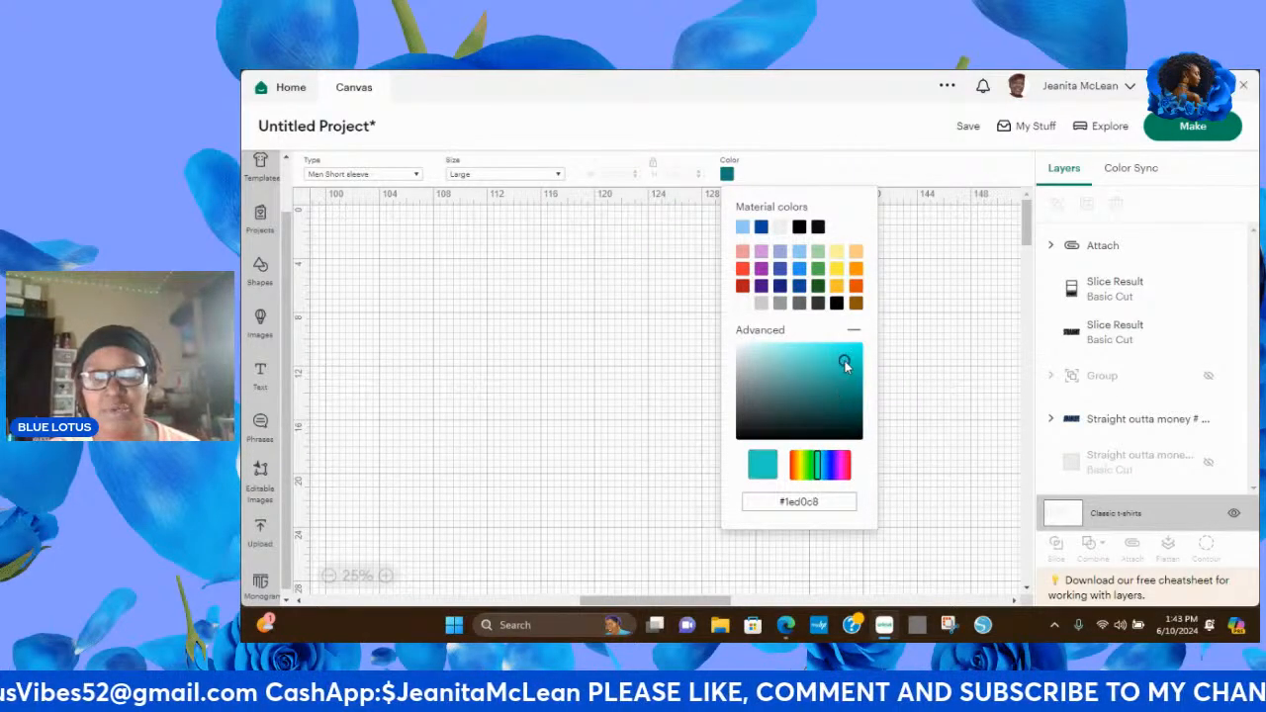
click(515, 350)
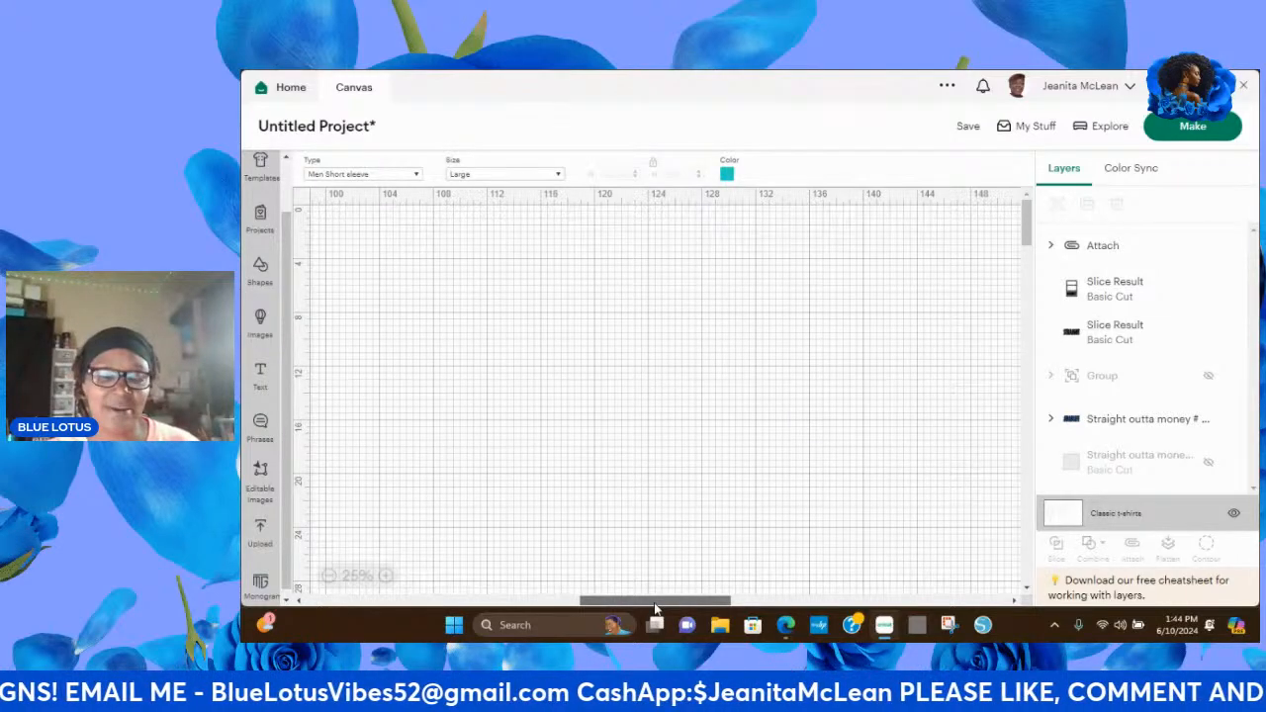
Bring the front of the shirt template and the design into view and turn off the canvas grid.
drag(655, 607, 366, 579)
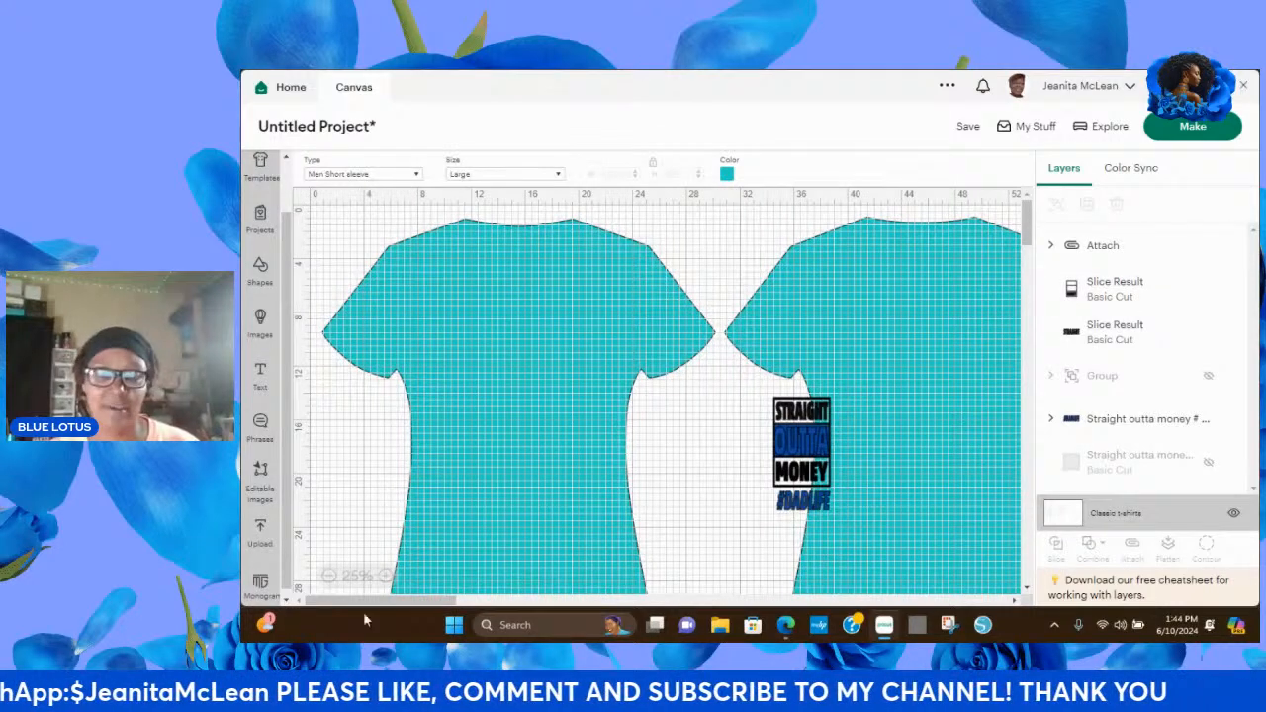
drag(404, 601, 420, 603)
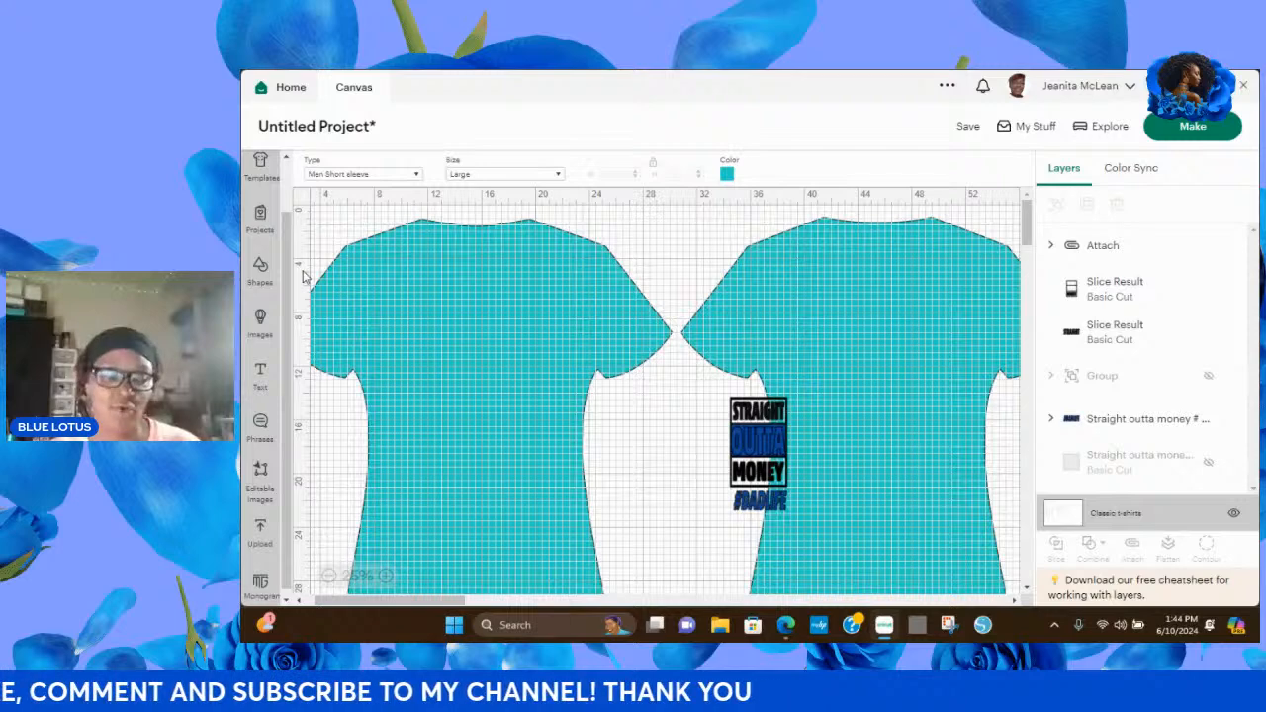
click(307, 196)
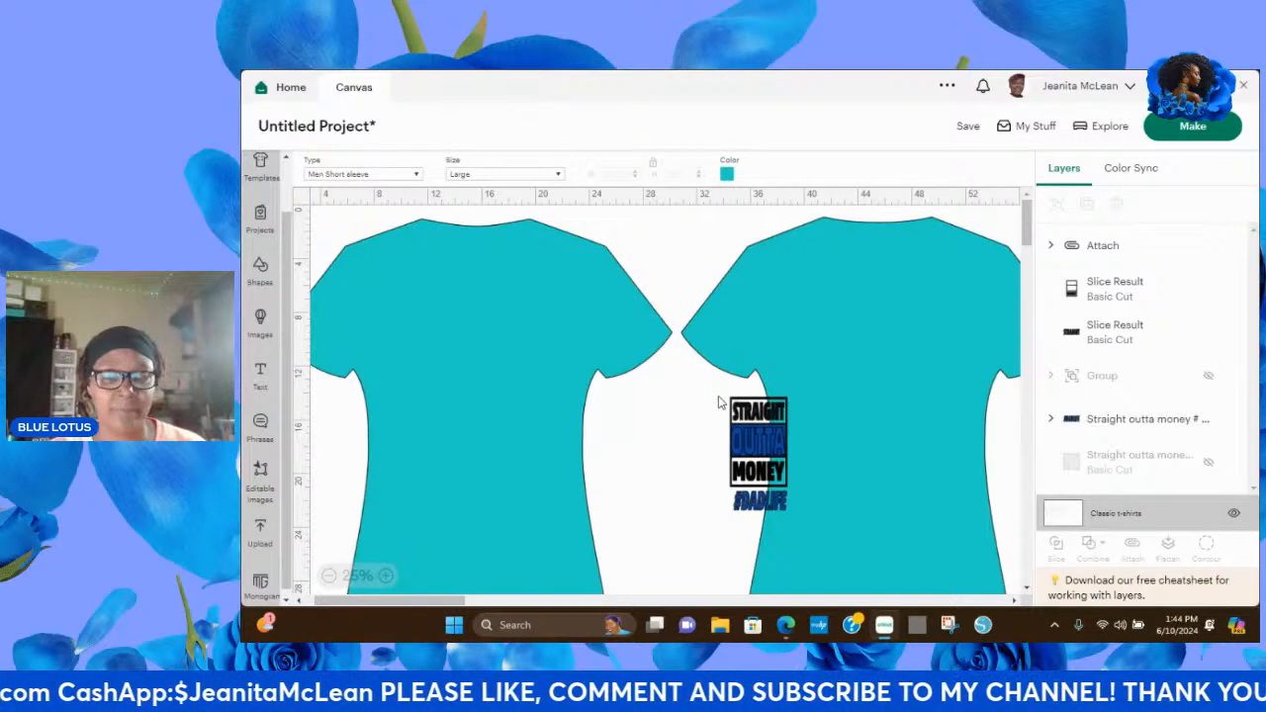
Move the whole STRAIGHT OUTTA MONEY #DADLIFE design onto the chest of the front shirt and enlarge it to about 6.94 x 13.79 in.
drag(718, 395, 807, 530)
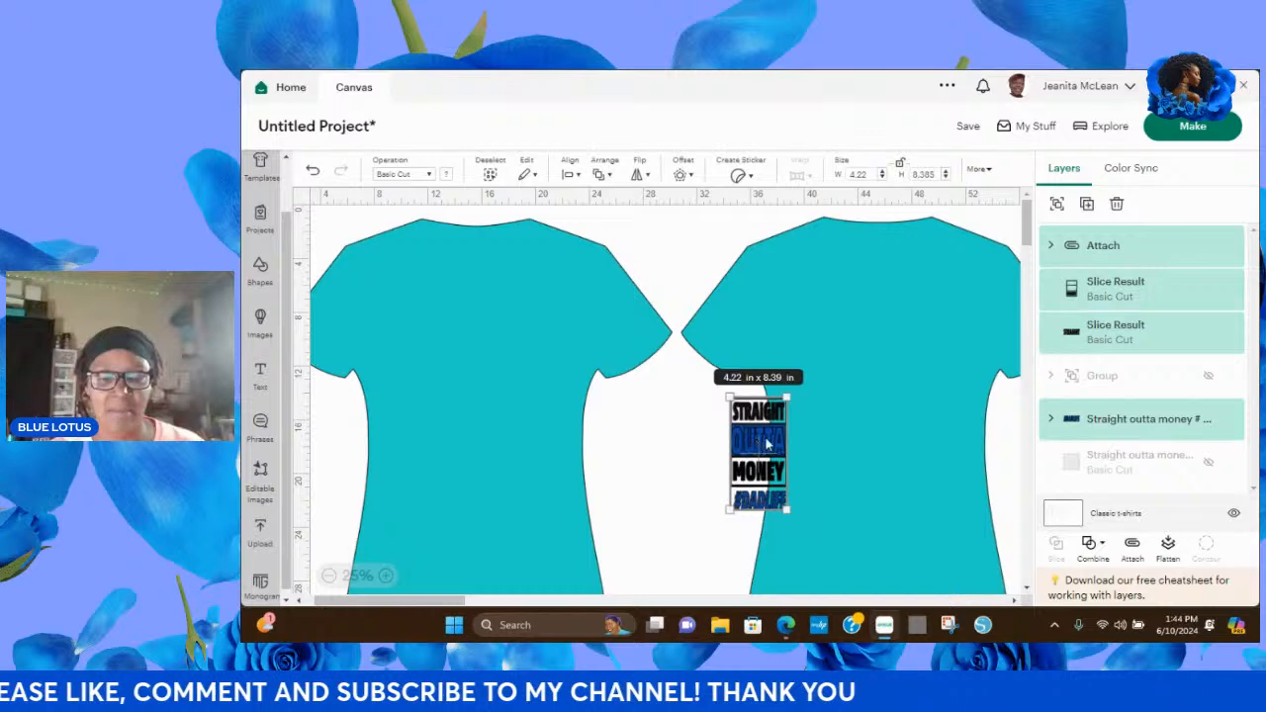
drag(767, 445, 480, 339)
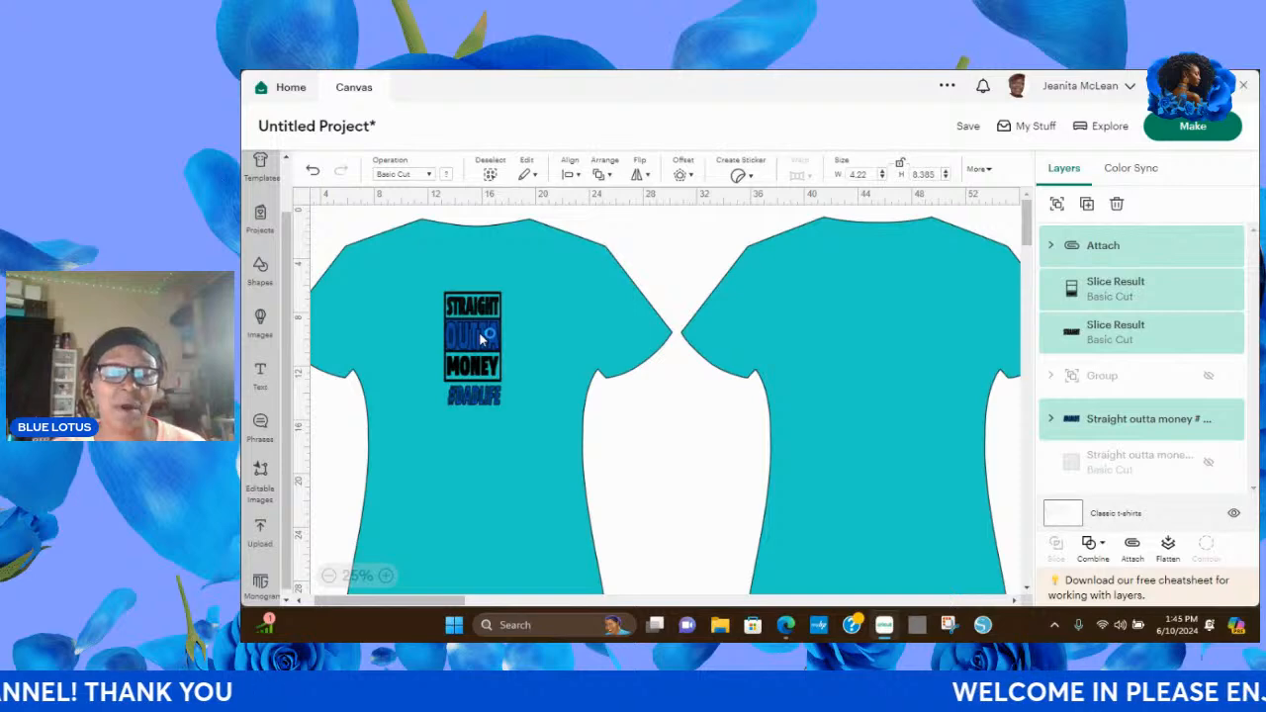
click(483, 338)
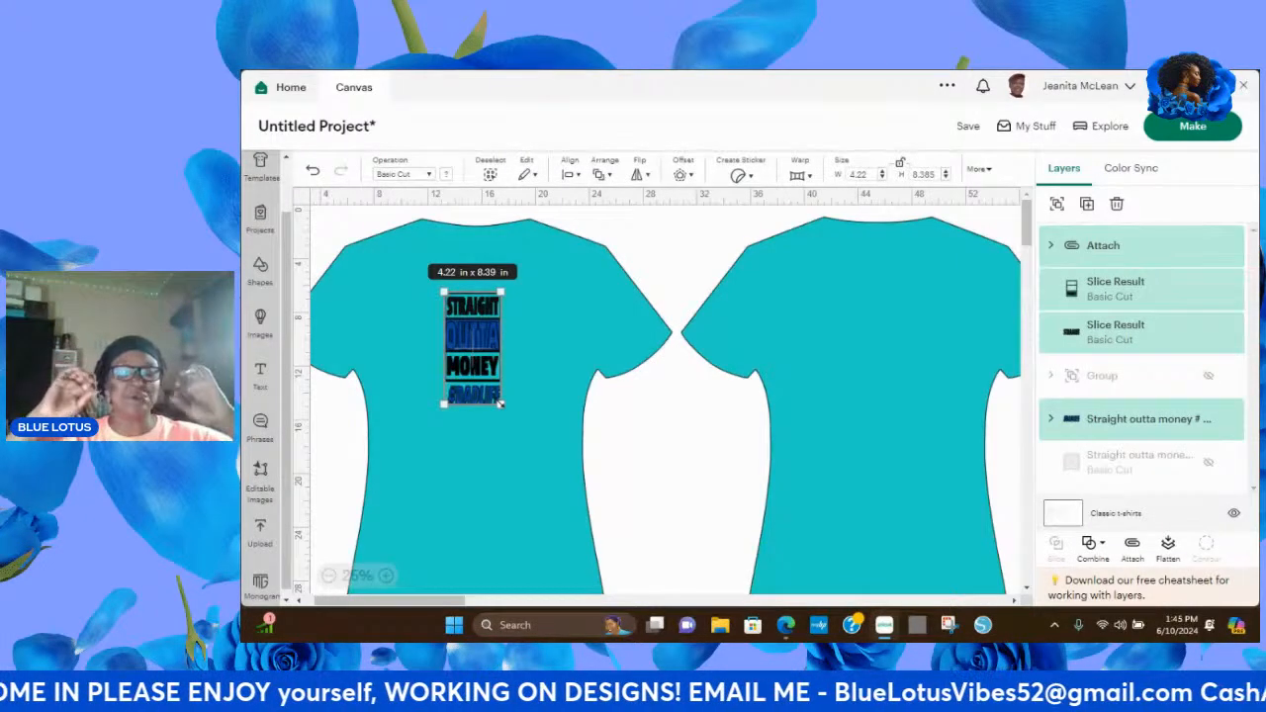
drag(502, 404, 537, 477)
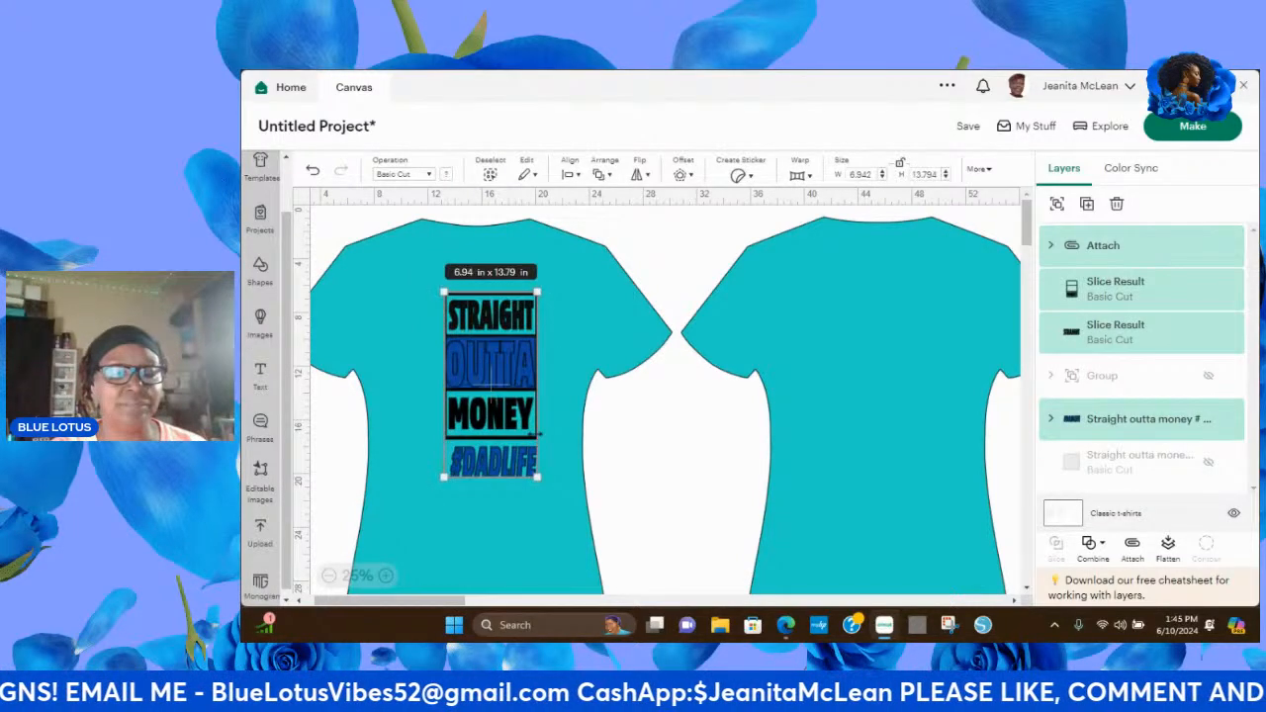
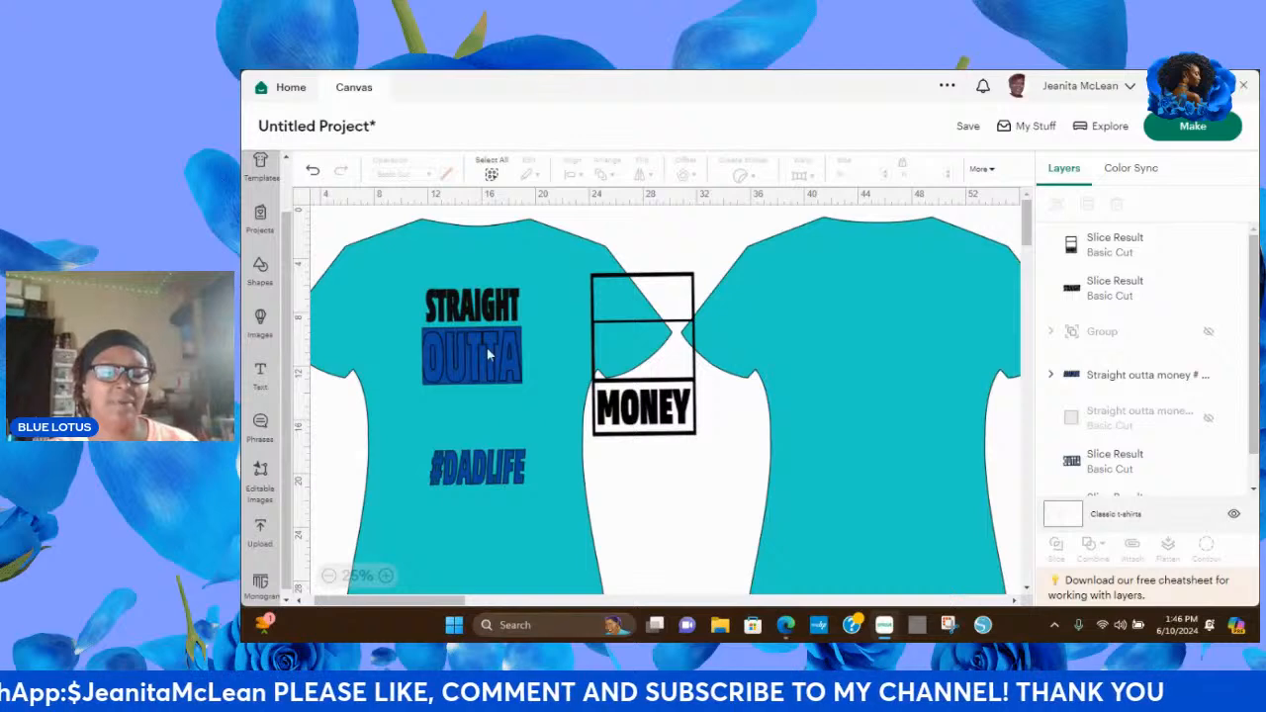
Move the blue OUTTA background cutout onto the back shirt and the black MONEY frame around the words on the front shirt.
drag(492, 358, 628, 470)
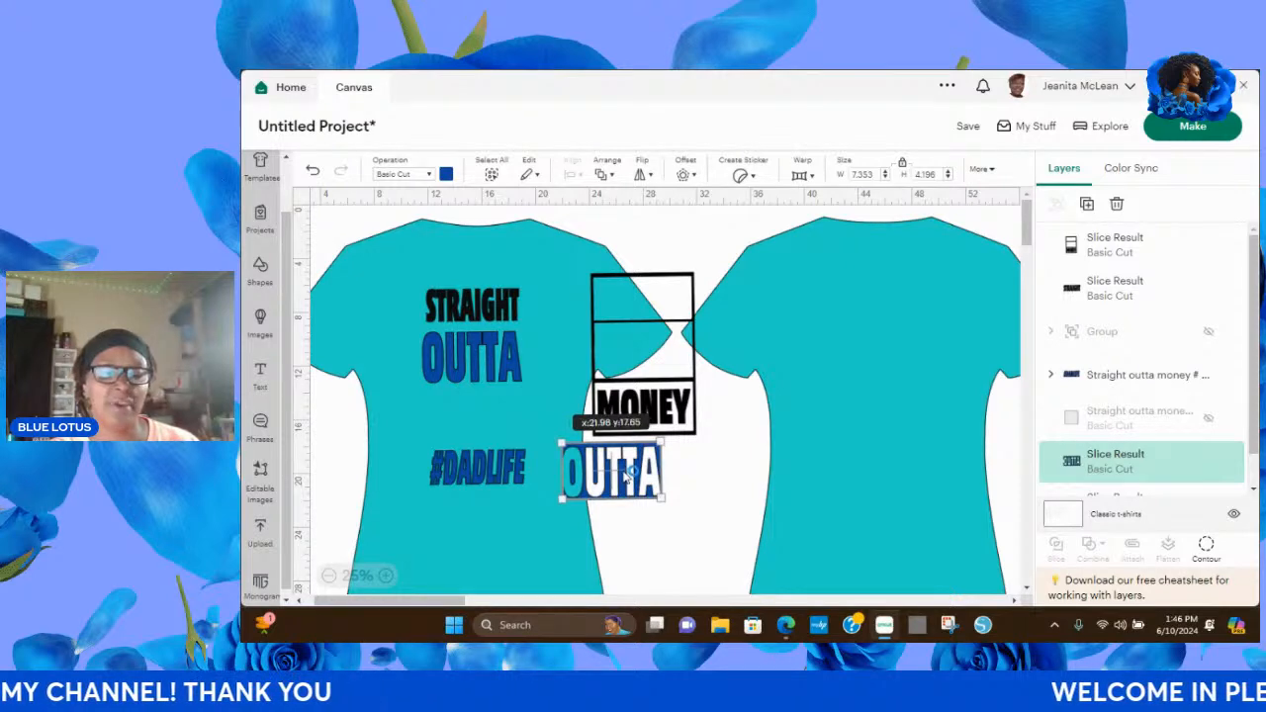
drag(638, 478, 875, 433)
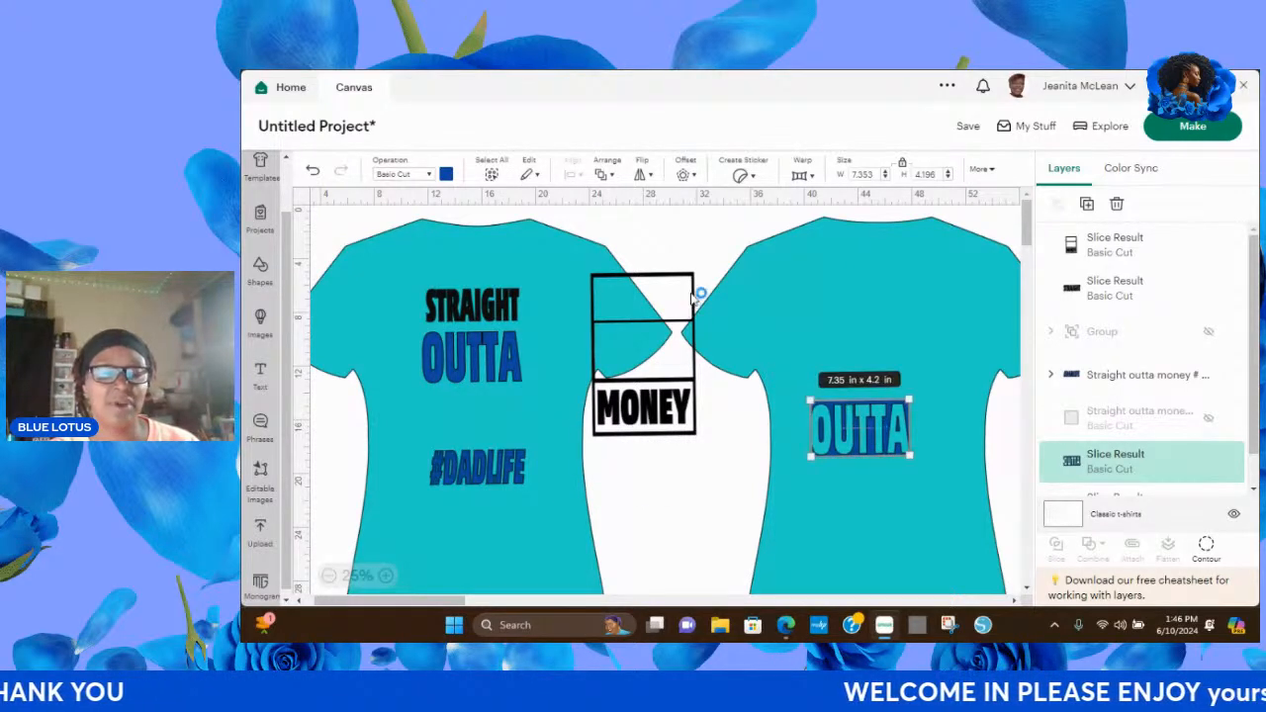
drag(685, 325, 513, 334)
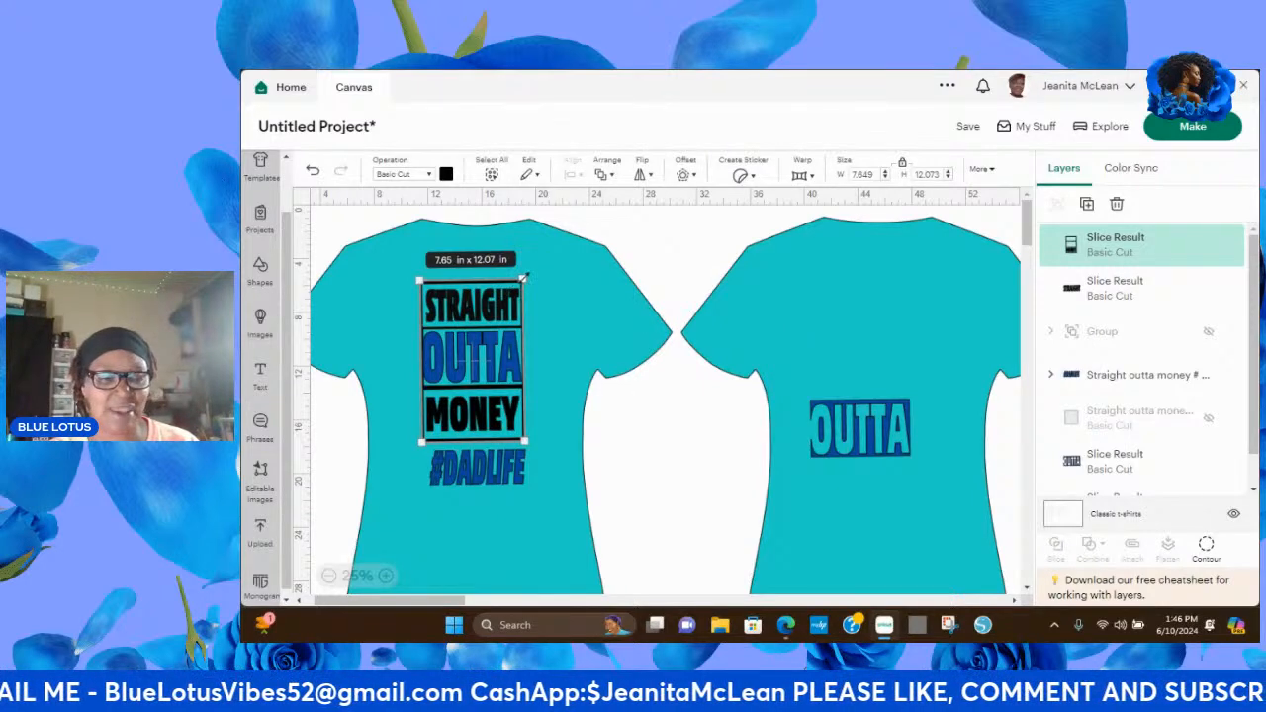
Enlarge the MONEY frame to about 9.97 x 15.74 in and reposition it on the front shirt's chest.
drag(525, 280, 536, 257)
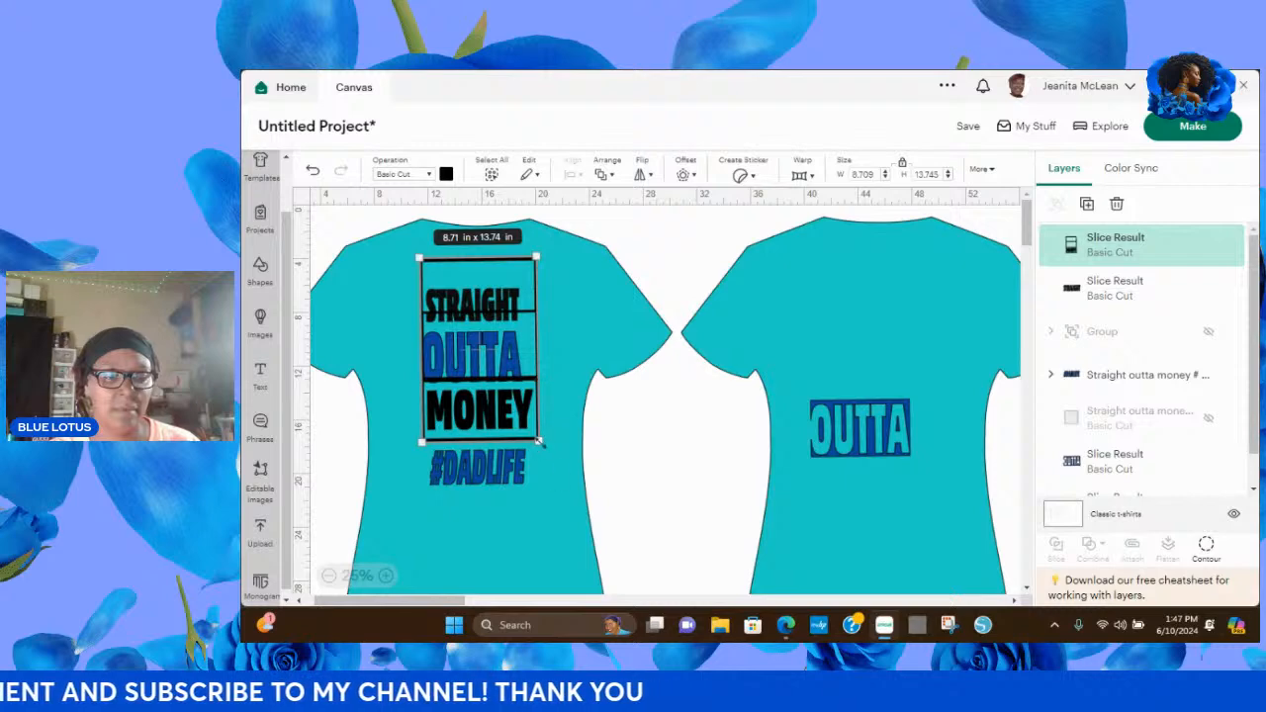
drag(538, 441, 556, 466)
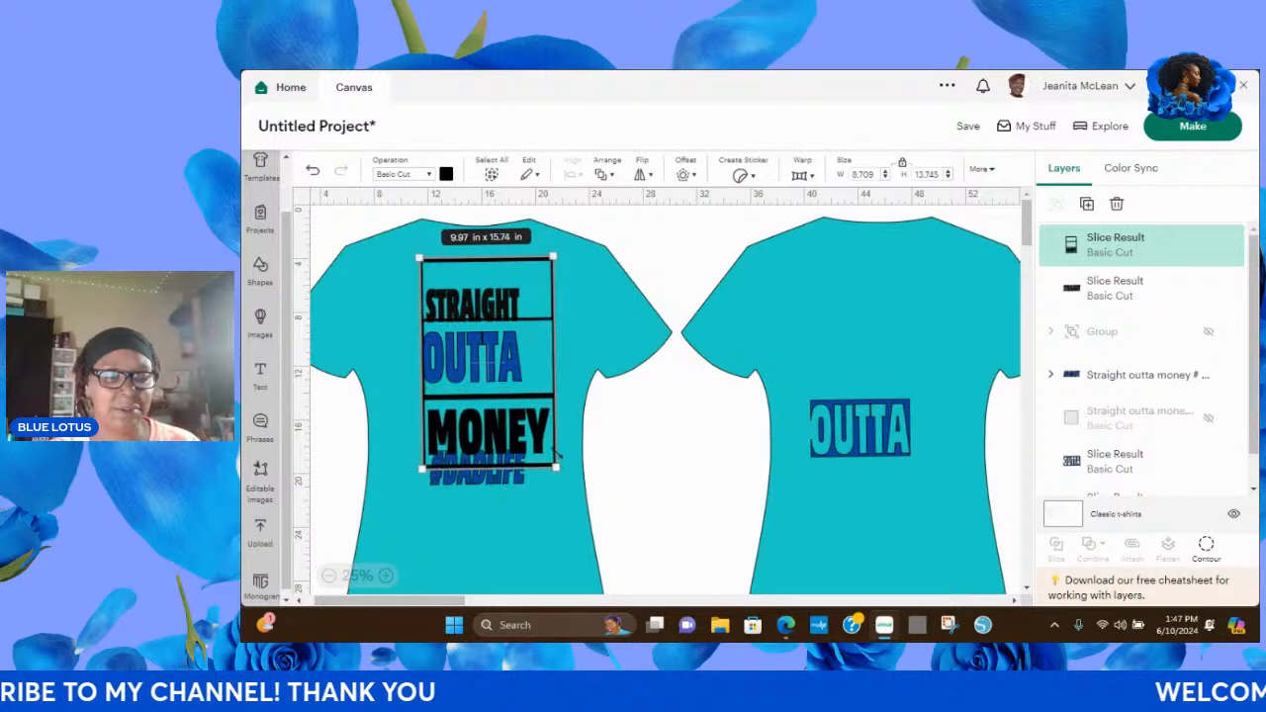
drag(508, 406, 500, 405)
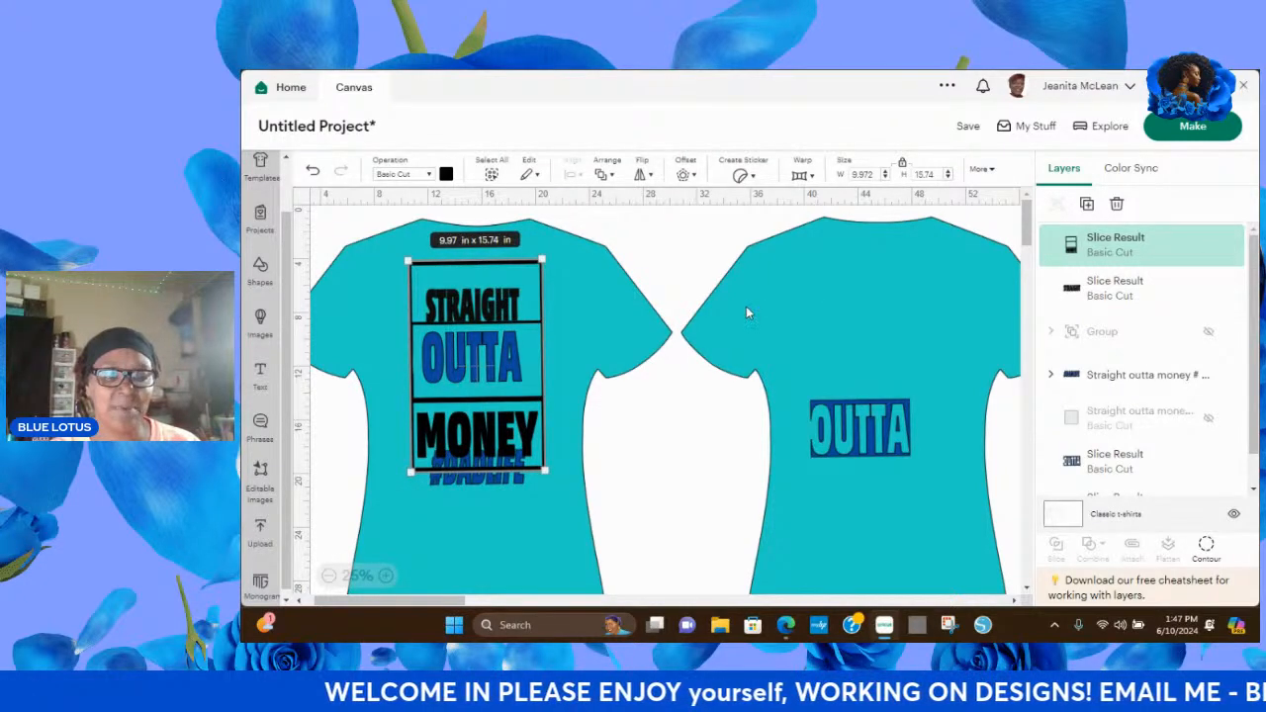
click(626, 300)
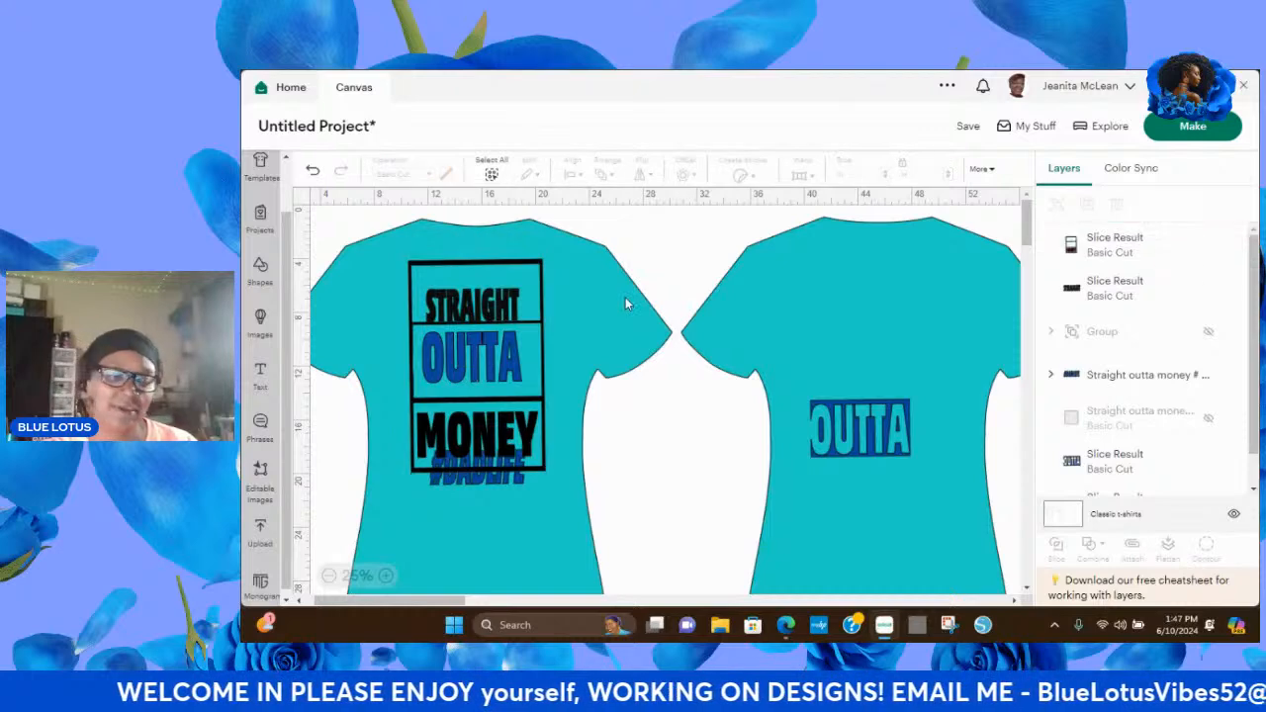
drag(497, 304, 499, 313)
click(721, 287)
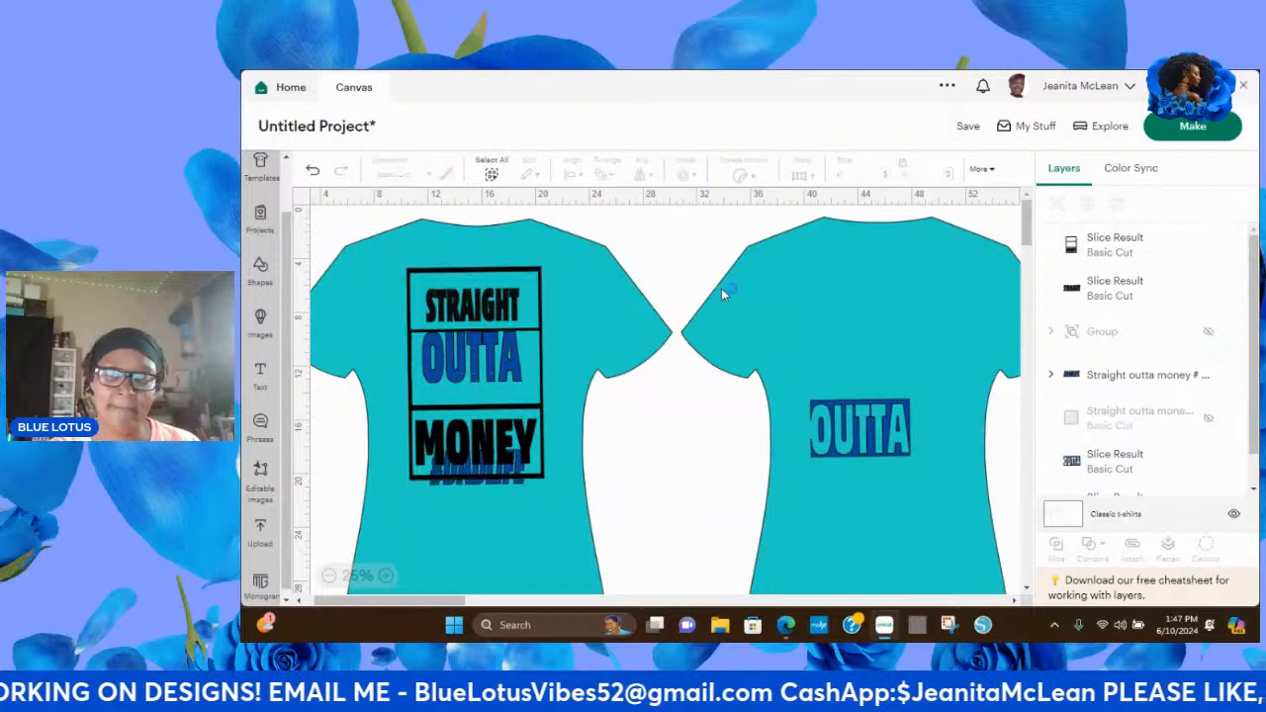
Enlarge the word STRAIGHT to about 9.03 x 3.17 in and fit it inside the frame's upper box.
click(1121, 290)
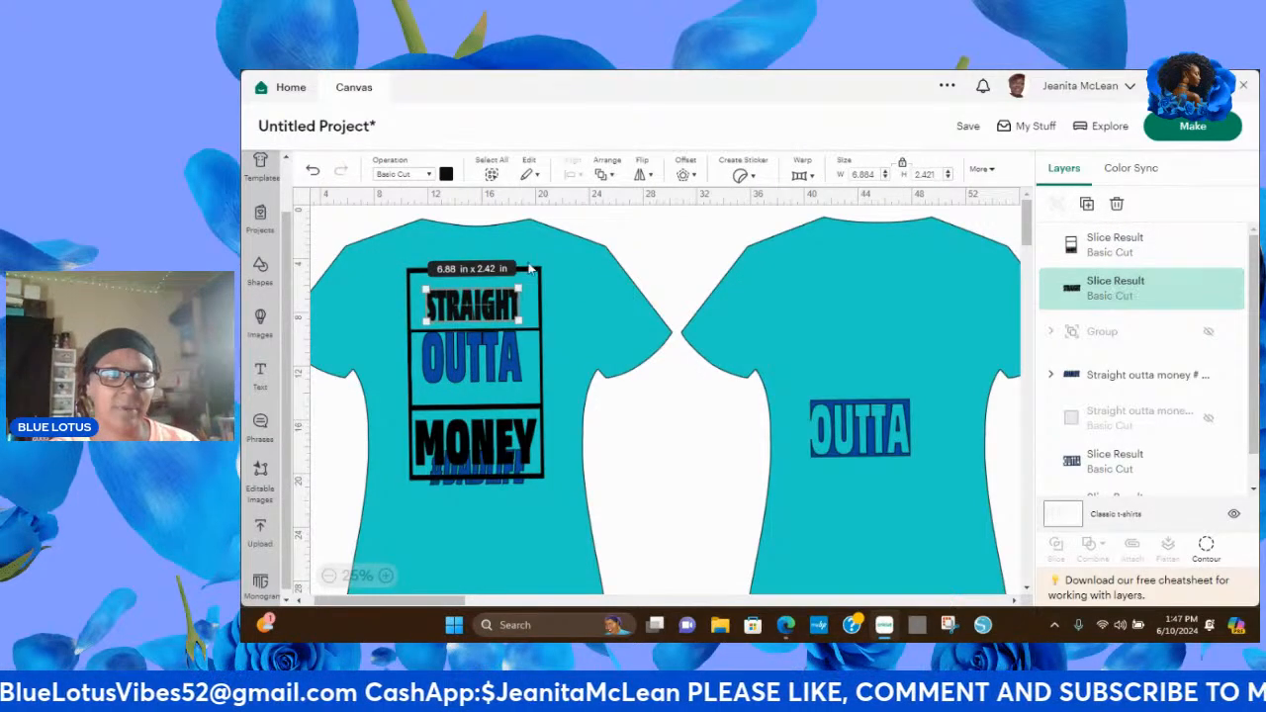
mouse_move(517, 290)
mouse_down()
mouse_move(547, 277)
mouse_move(483, 303)
mouse_move(500, 294)
mouse_up()
click(653, 288)
click(364, 283)
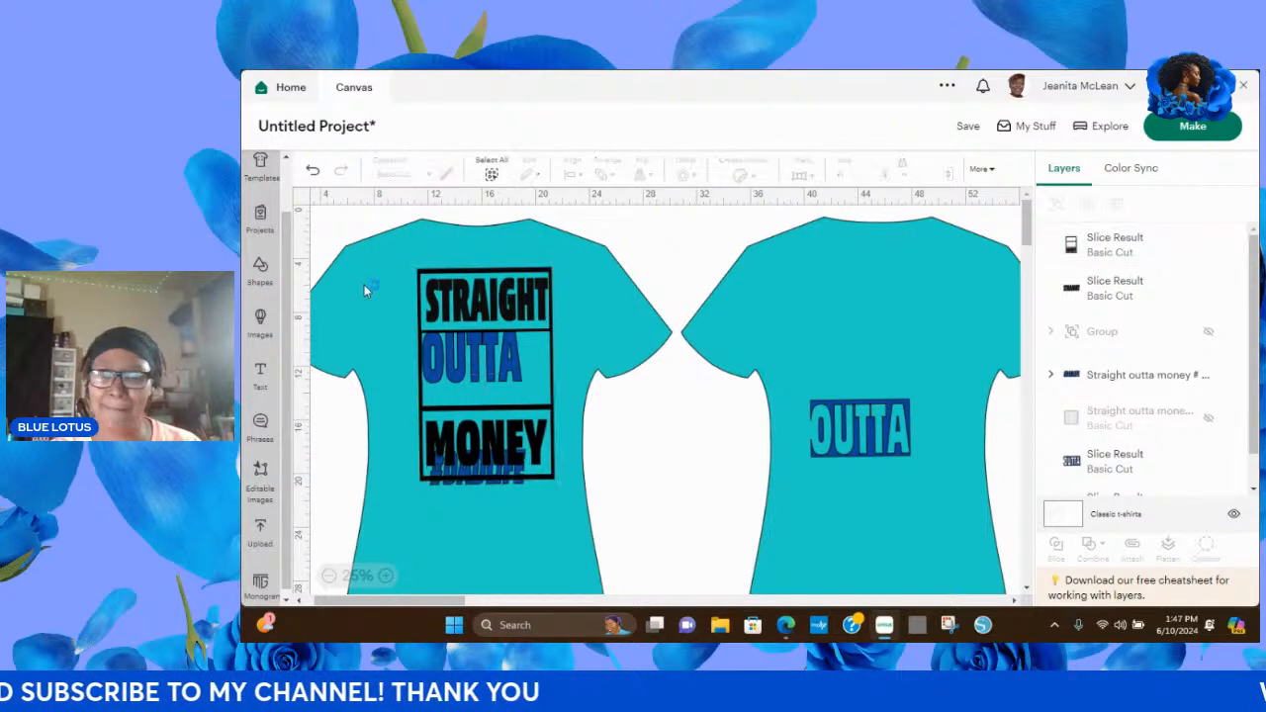
Delete the leftover OUTTA background cutout from the back shirt.
click(1077, 297)
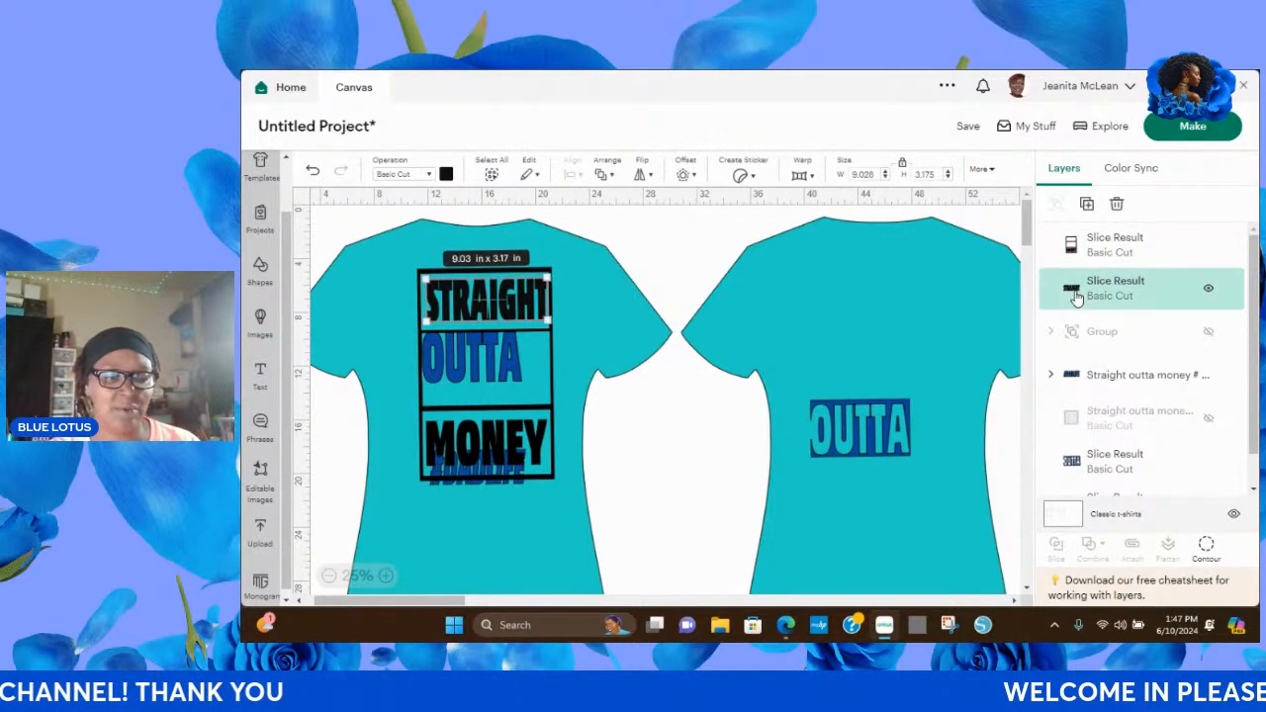
click(1072, 377)
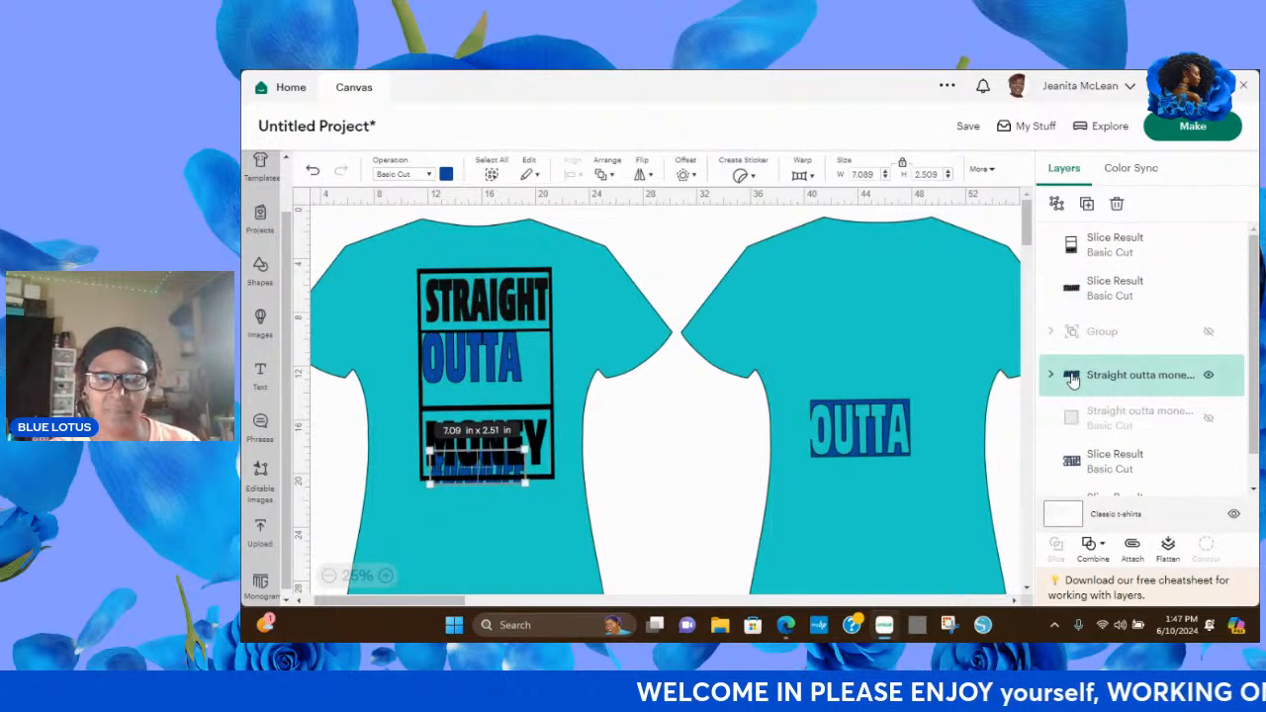
click(1072, 463)
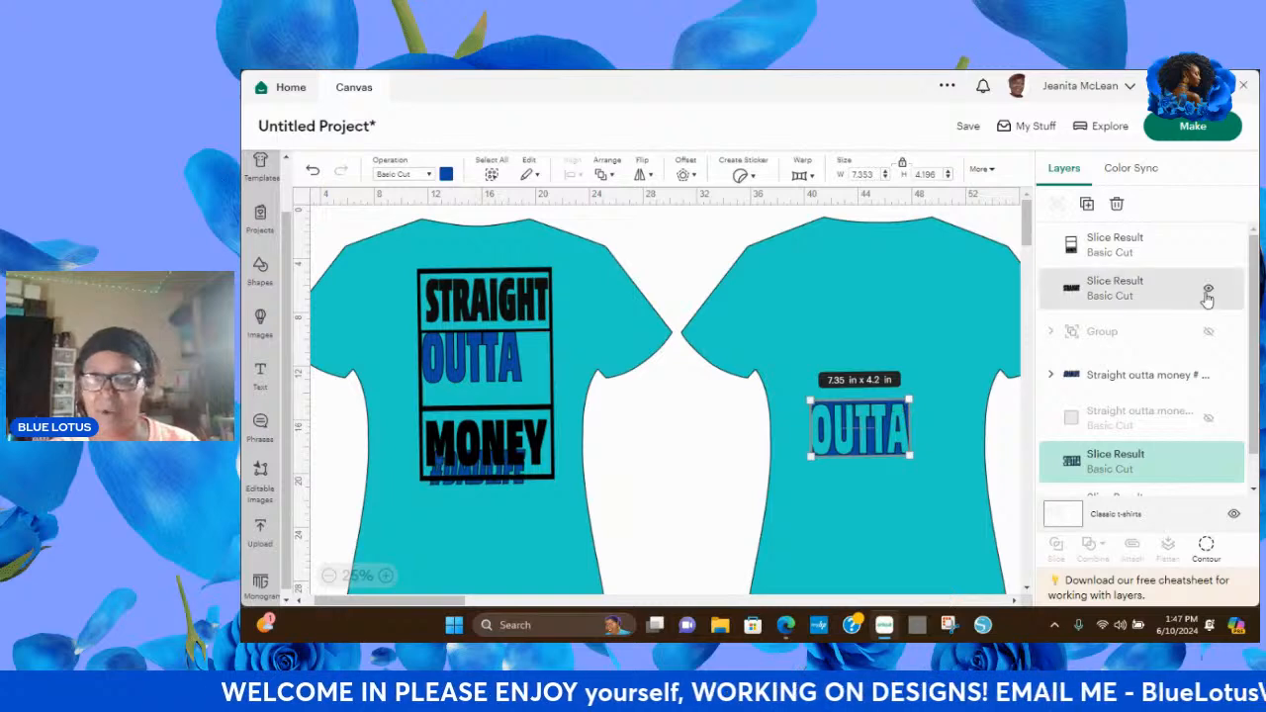
click(1116, 202)
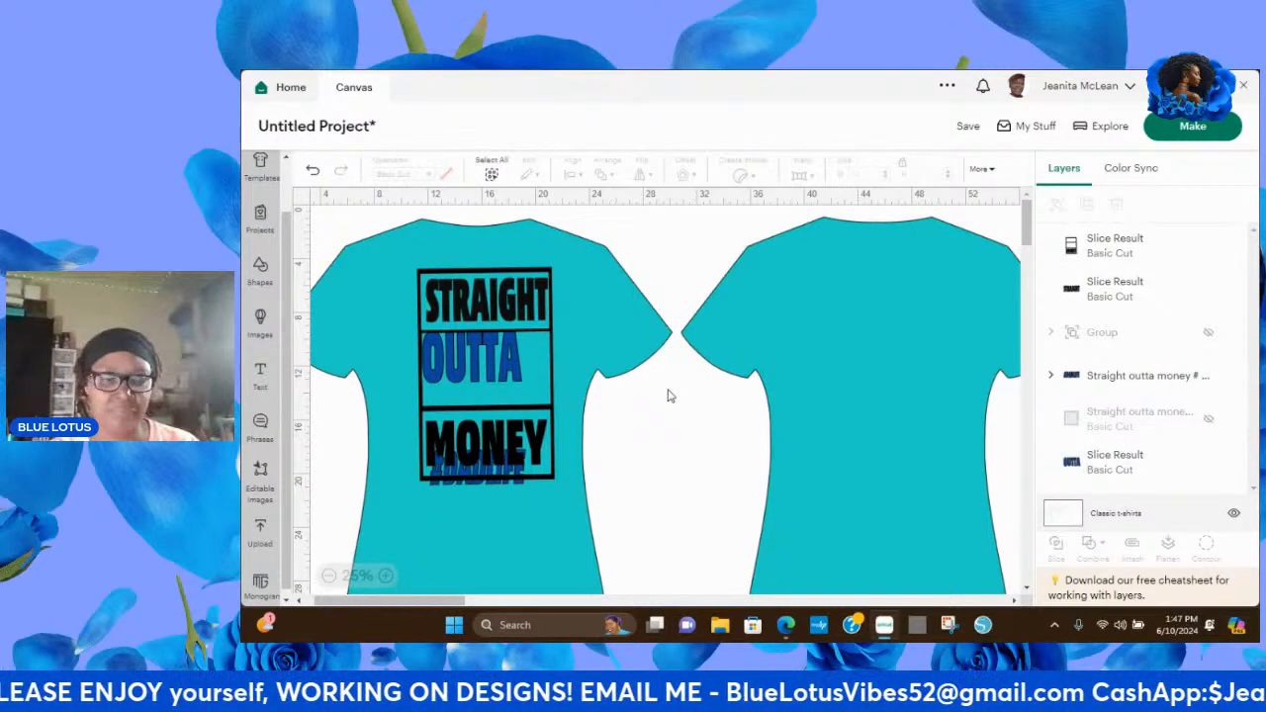
Move the MONEY frame aside to the back shirt and resize the word OUTTA to about 7.62 x 3.87 in.
drag(505, 365, 815, 384)
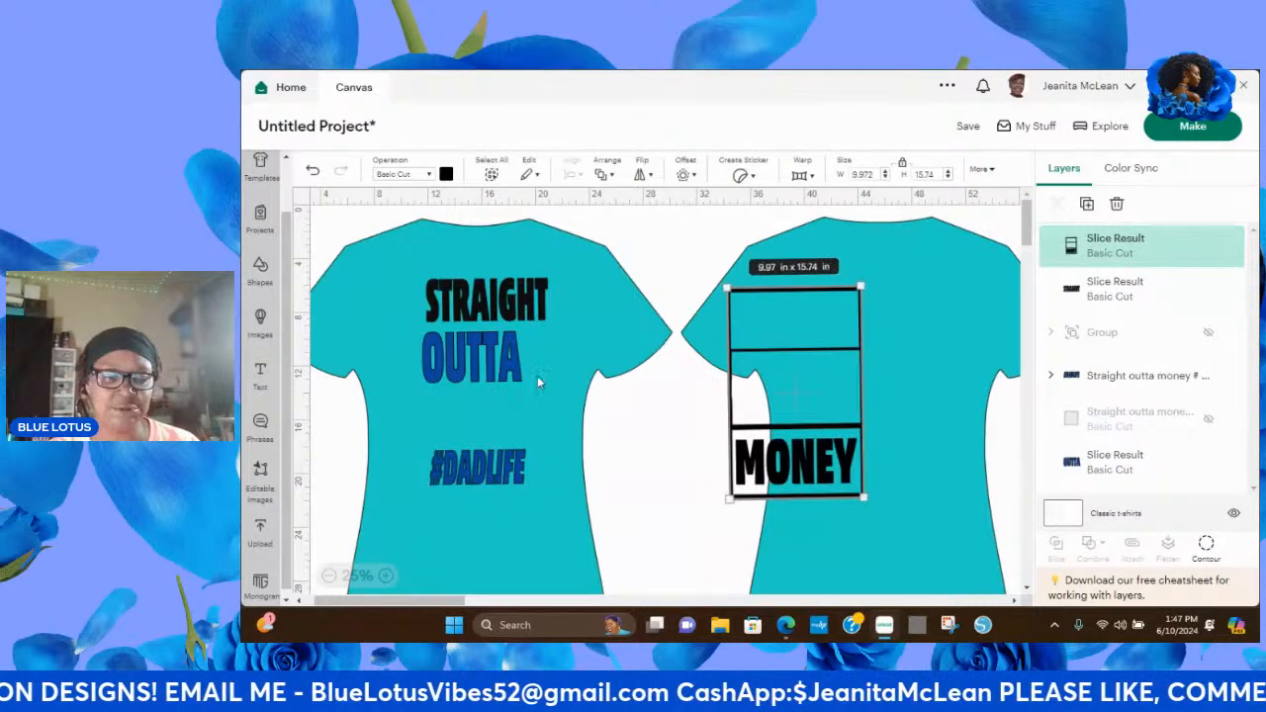
click(509, 362)
drag(522, 381, 534, 385)
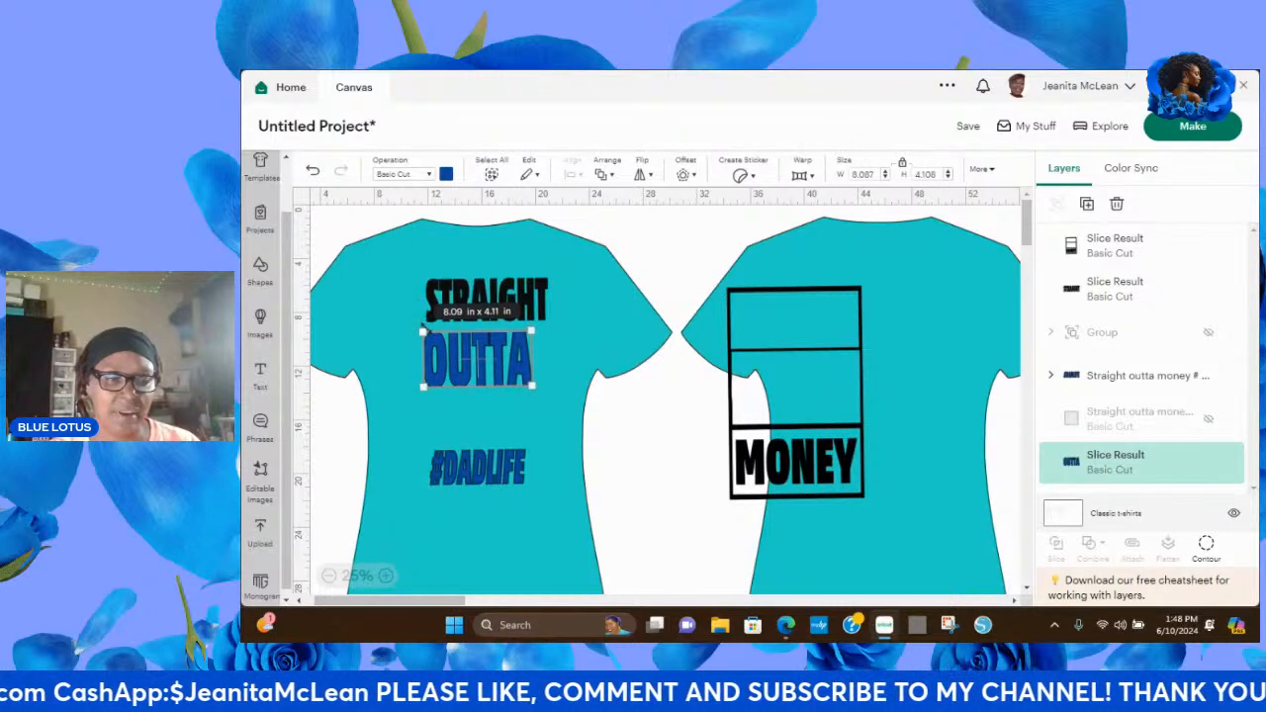
drag(423, 328, 430, 334)
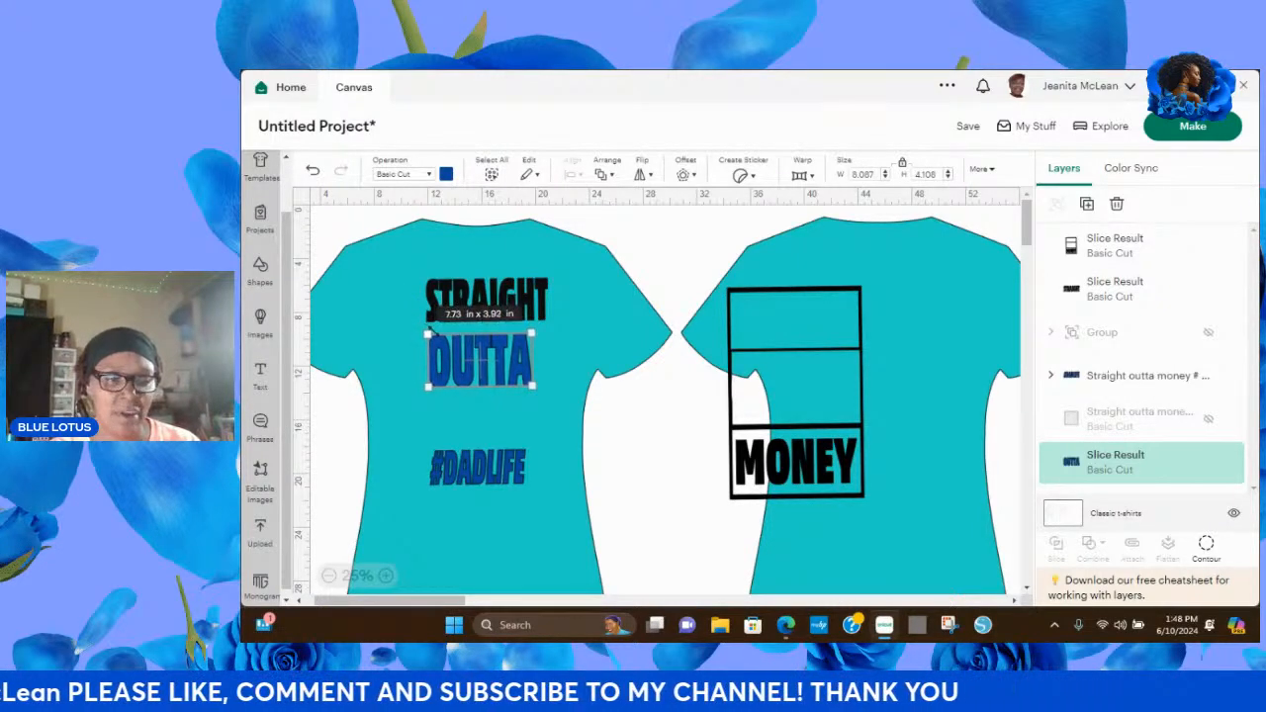
click(630, 306)
Arrange OUTTA inside the MONEY frame back on the front shirt, with #DADLIFE placed below the frame.
drag(512, 361, 506, 383)
click(815, 465)
drag(813, 465, 522, 390)
drag(491, 487, 505, 529)
drag(572, 348, 552, 406)
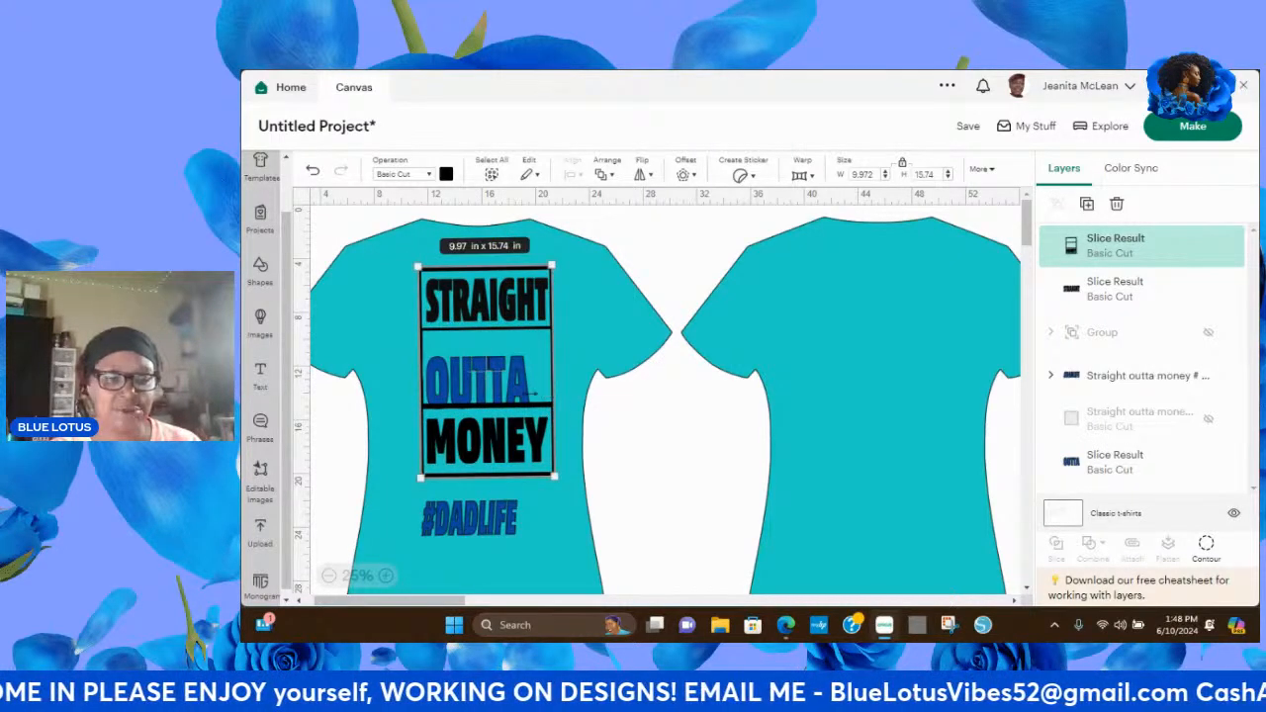
click(738, 364)
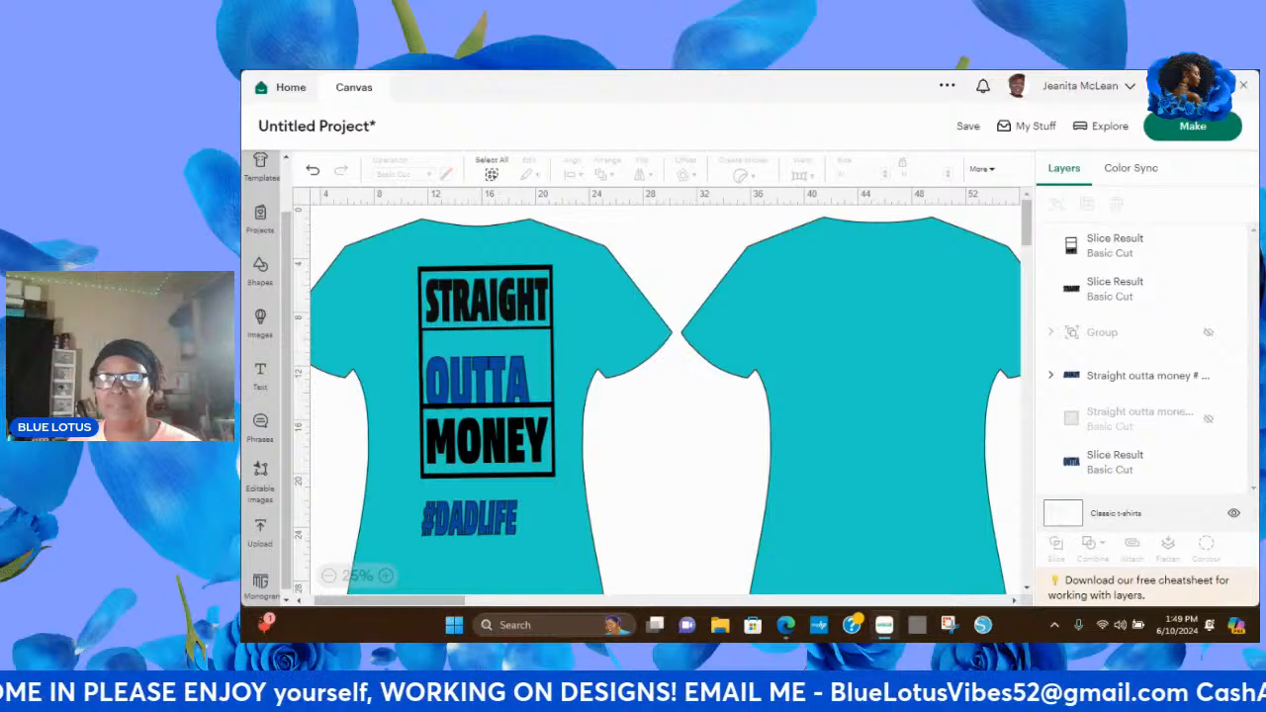
Minimize the design window to bring up the StreamYard studio in the browser.
click(1185, 86)
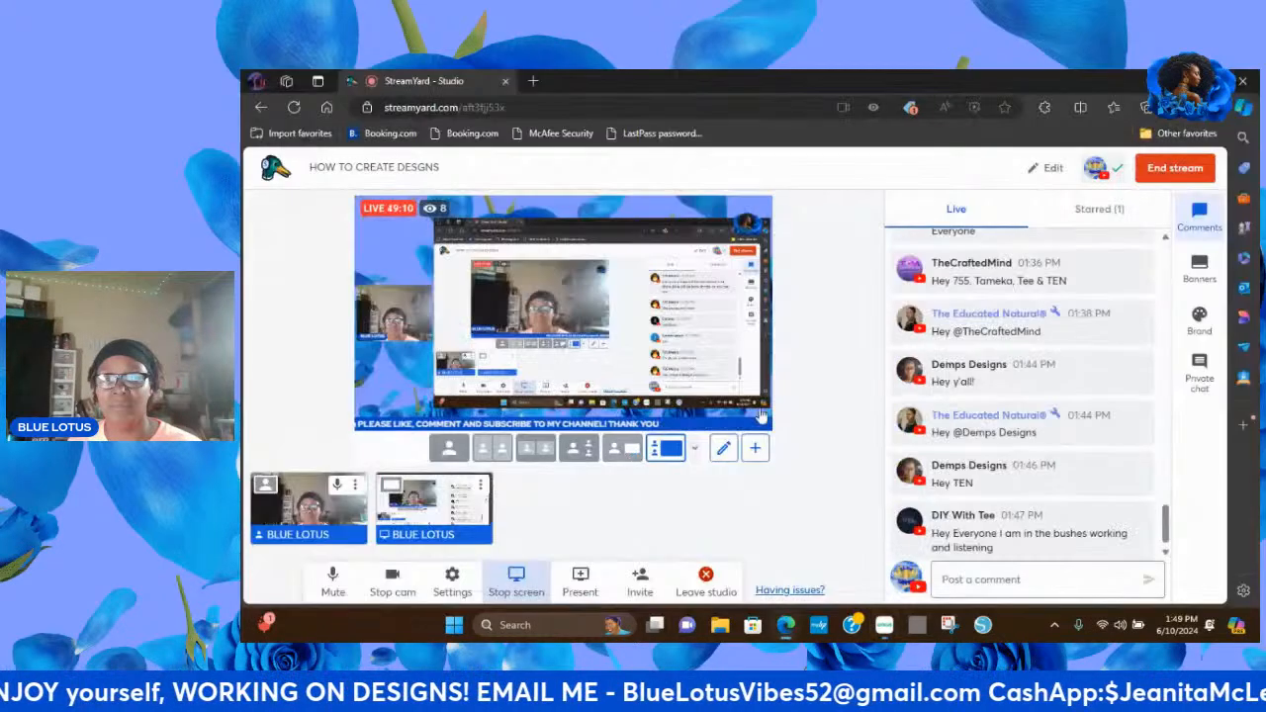